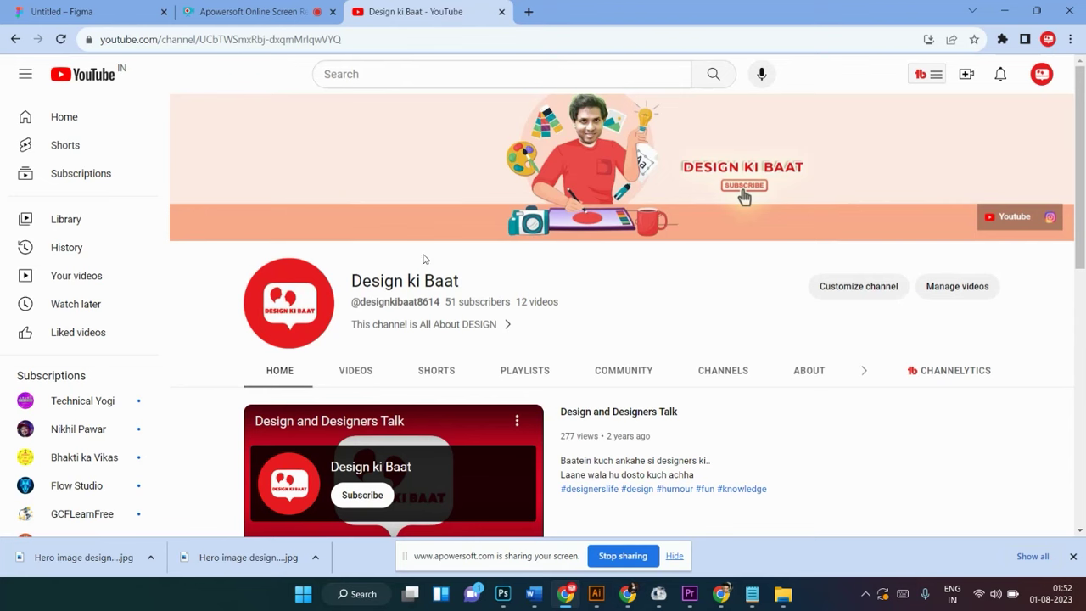
Scroll up and down through the current page before moving to Figma
scroll(454, 235, down, 1)
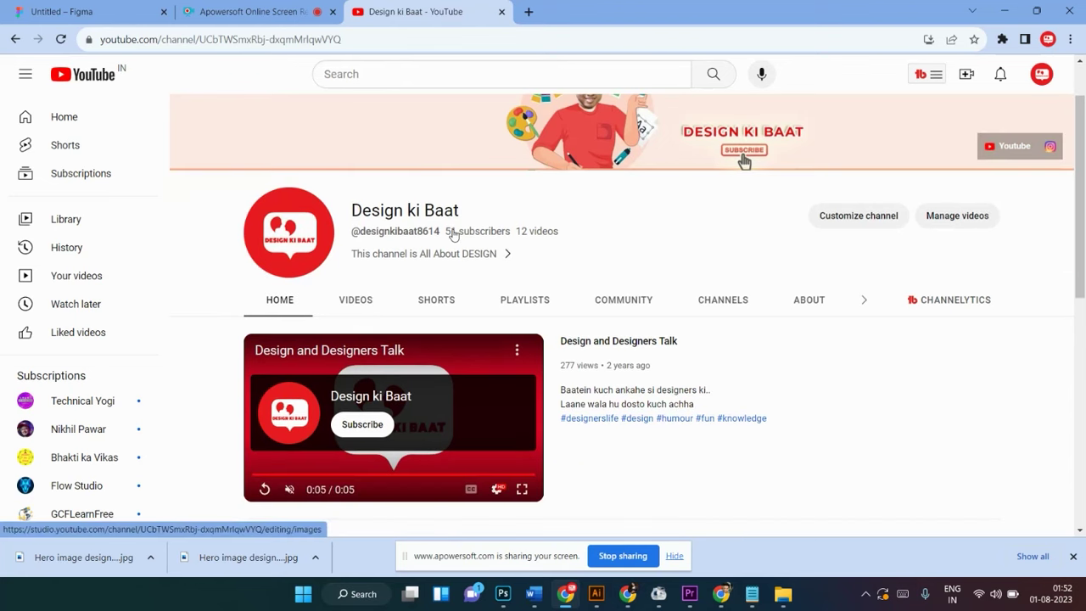
scroll(454, 235, down, 3)
scroll(454, 235, down, 2)
scroll(452, 235, up, 3)
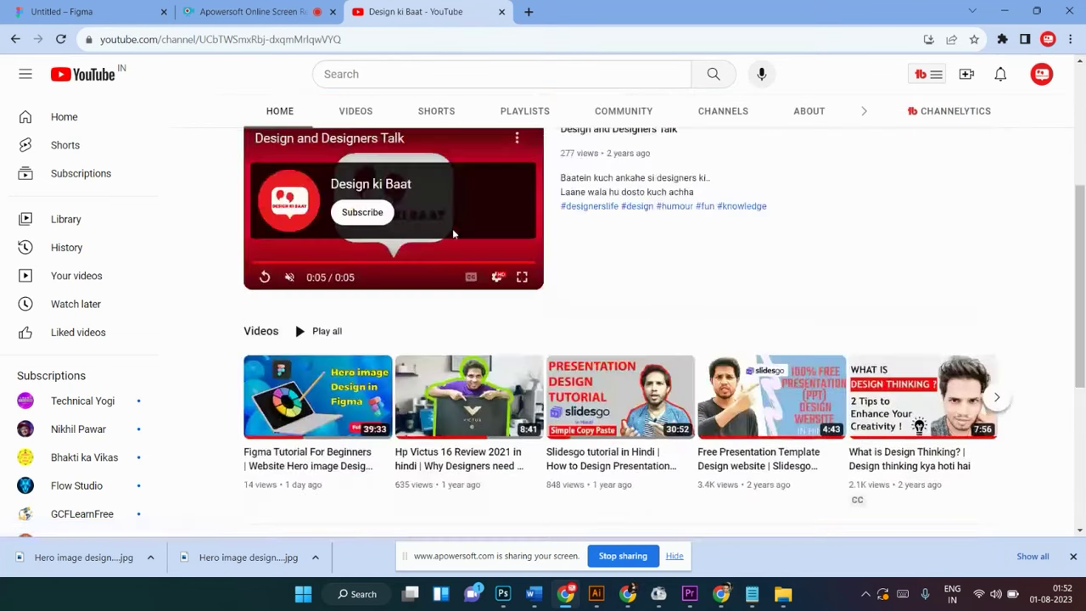
scroll(453, 228, up, 2)
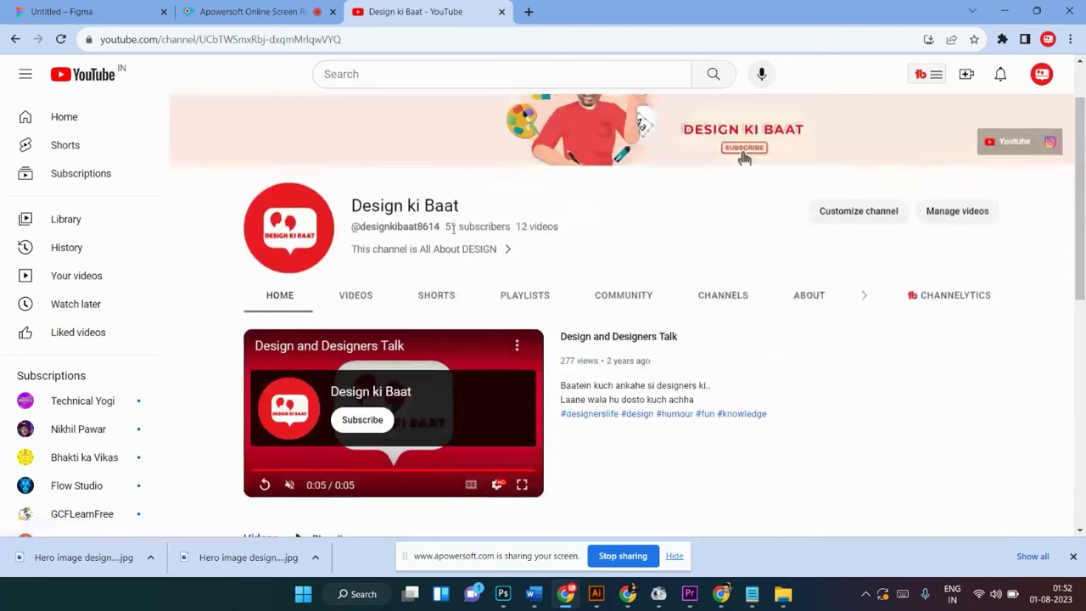
scroll(452, 229, down, 1)
scroll(453, 229, down, 1)
scroll(452, 234, down, 1)
scroll(453, 233, down, 1)
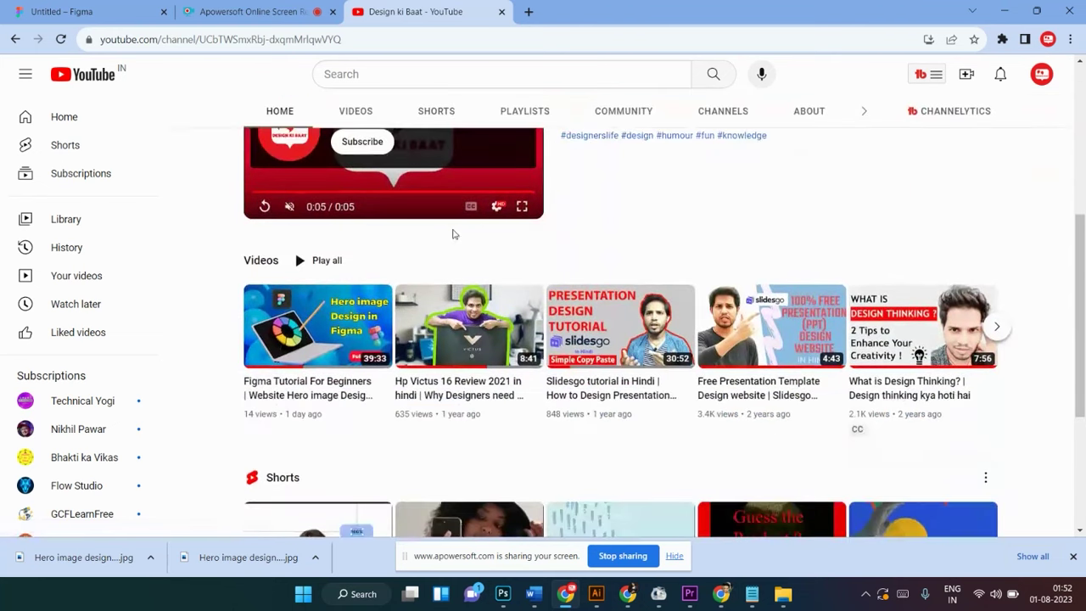
scroll(453, 234, up, 3)
scroll(453, 233, up, 2)
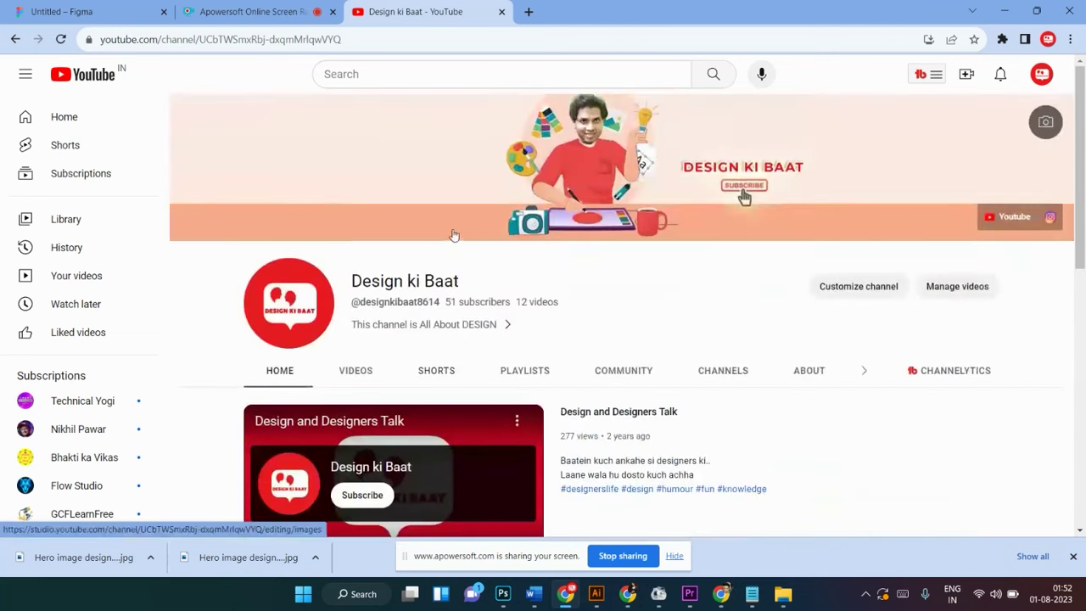
scroll(454, 235, down, 4)
scroll(454, 235, down, 3)
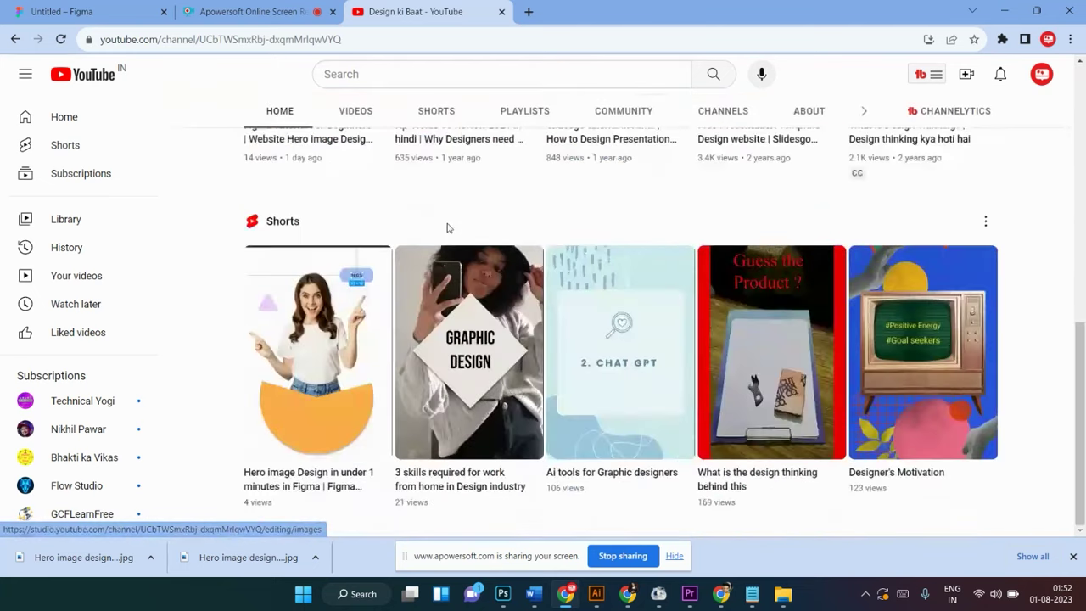
scroll(448, 228, up, 5)
scroll(448, 227, up, 2)
scroll(448, 228, down, 2)
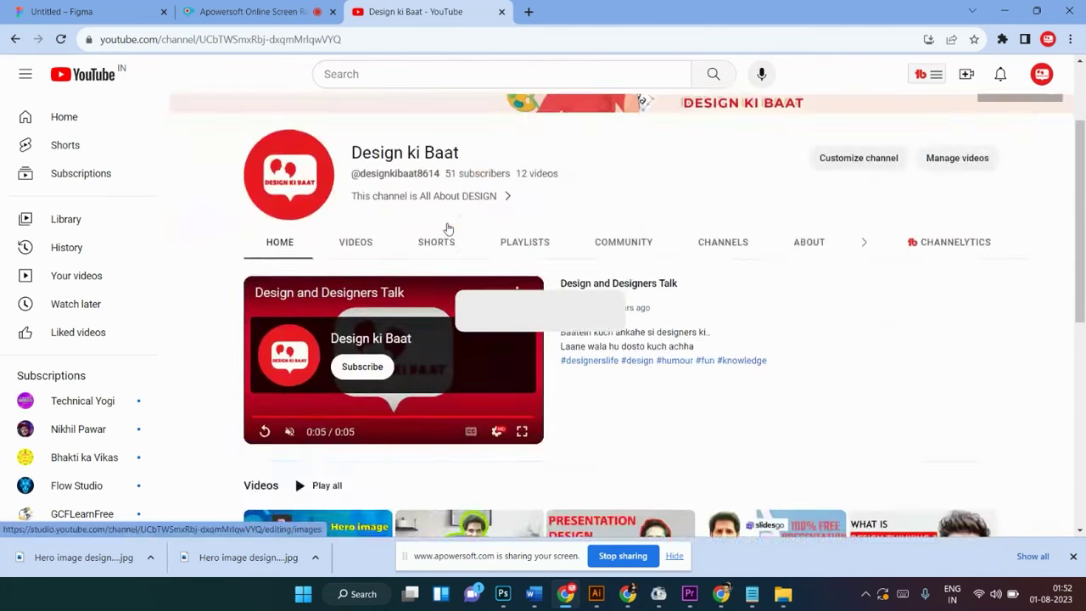
scroll(448, 228, down, 3)
scroll(449, 227, down, 2)
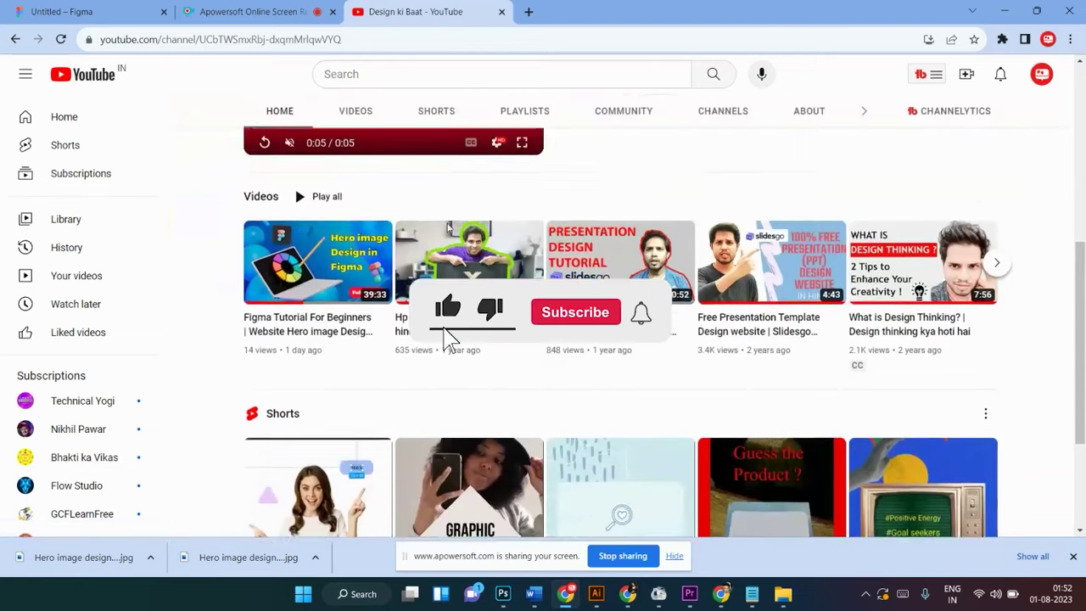
scroll(448, 227, up, 5)
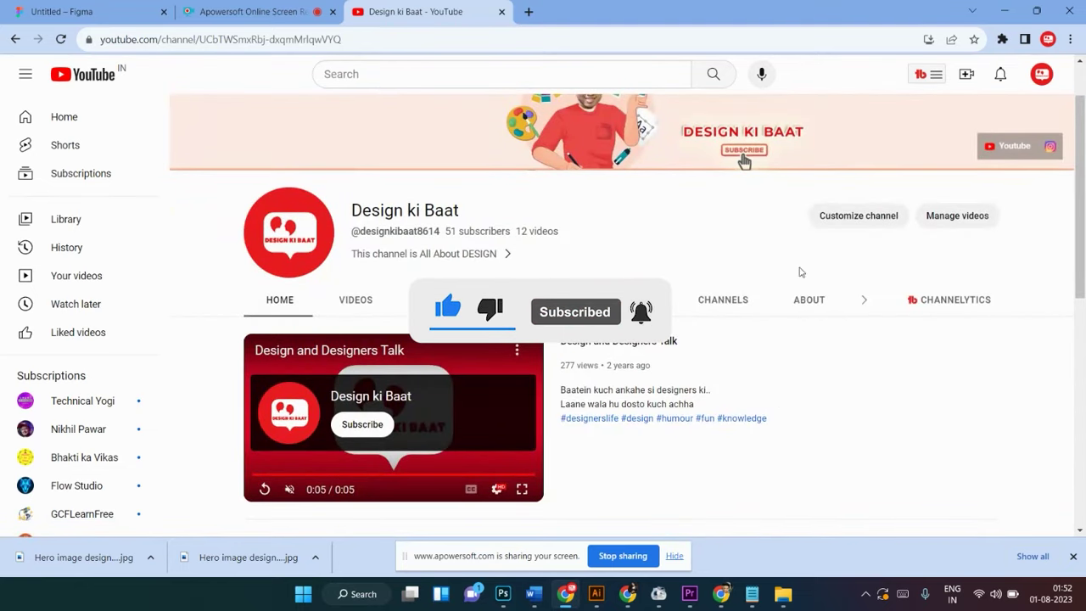
Rename the untitled Figma design file to 'Logo design in Figma'
click(94, 11)
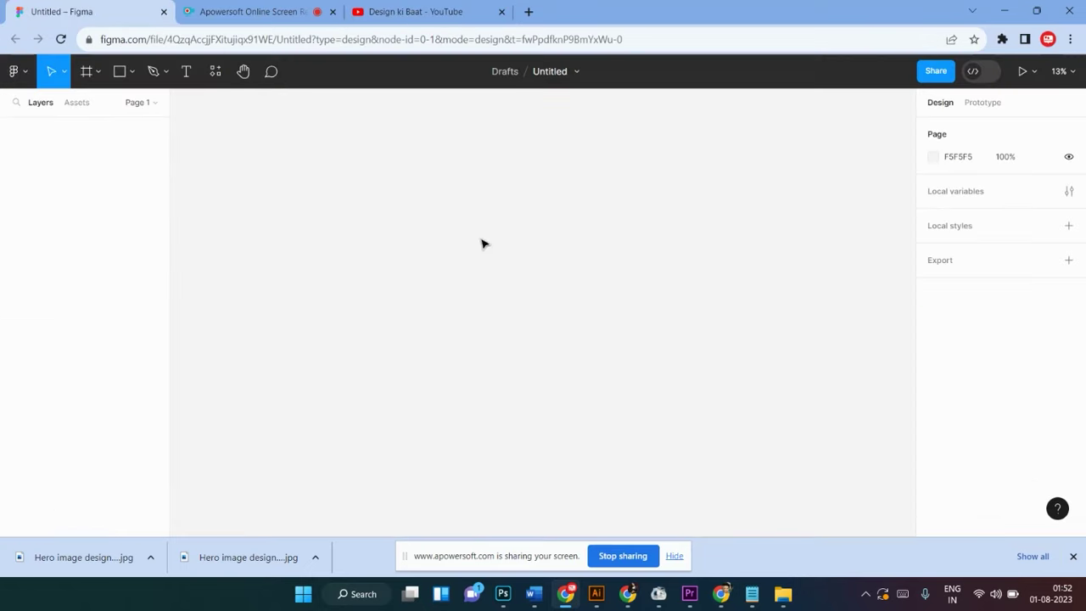
double_click(559, 73)
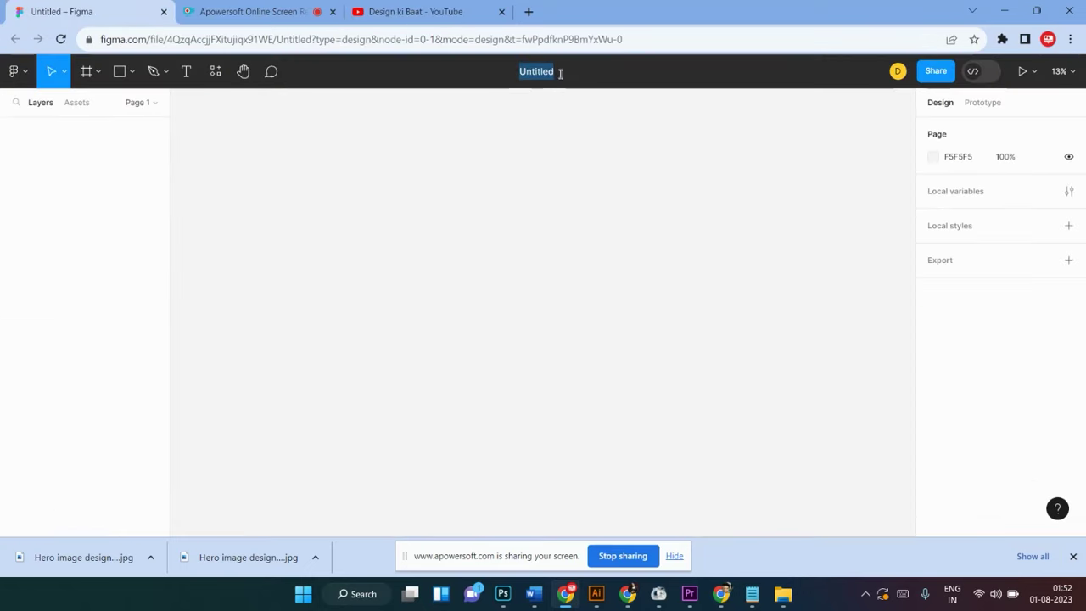
text(H)
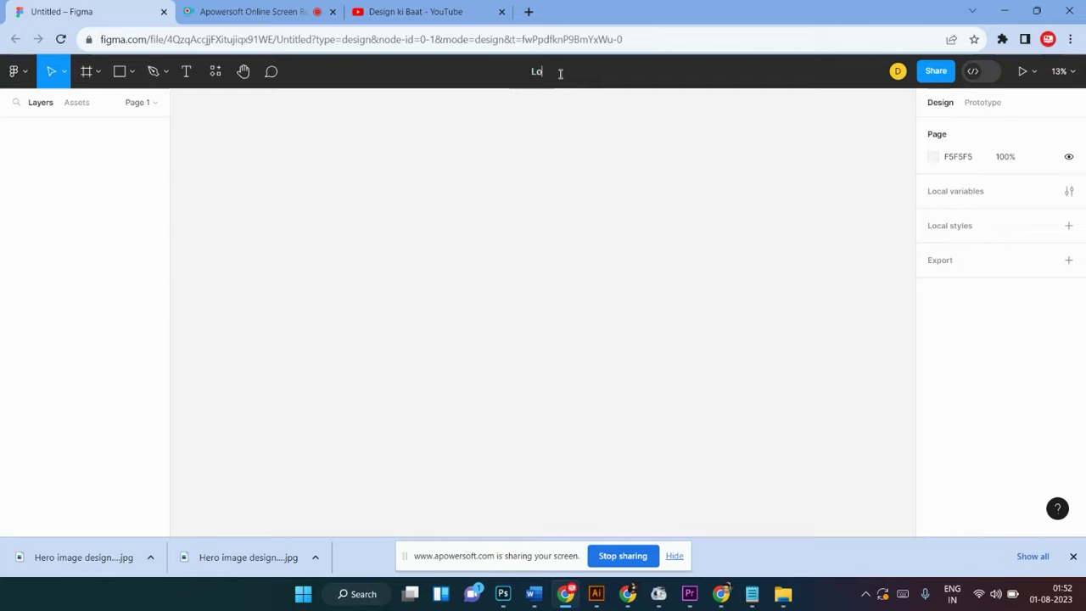
text(go)
text(desi)
text(gn in)
text( Figm)
text(a)
key(Return)
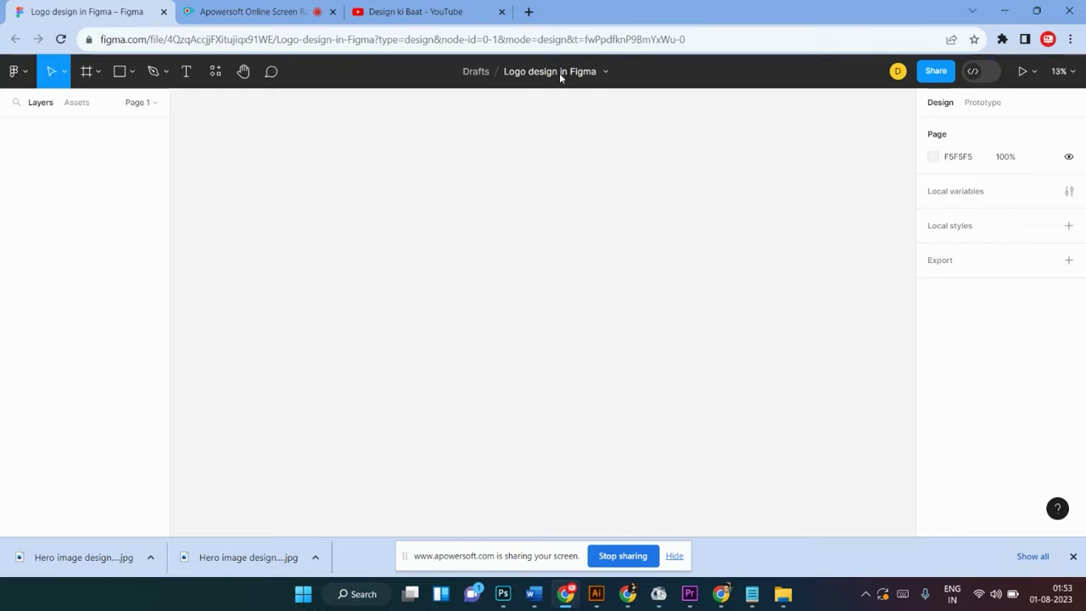
Draw a large 4792×3800 frame and name it 'Logo Design'
click(86, 74)
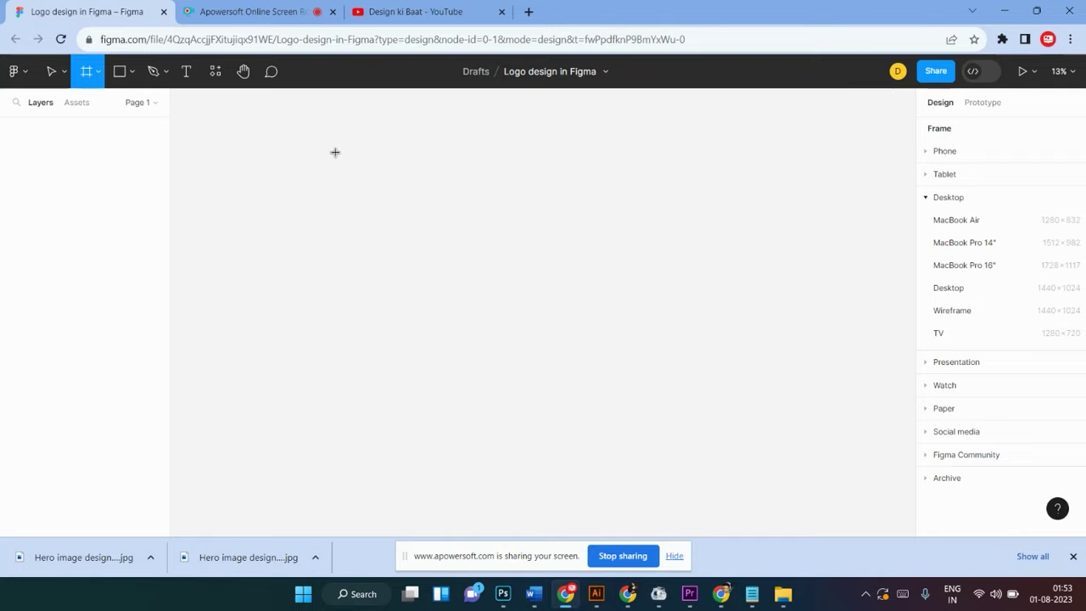
drag(335, 152, 761, 492)
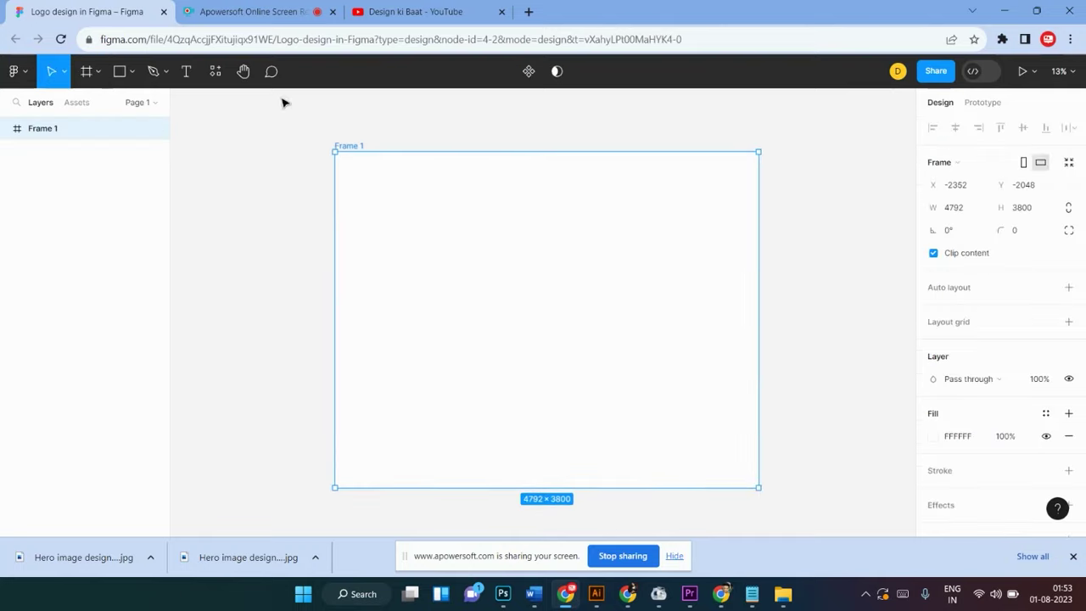
double_click(356, 147)
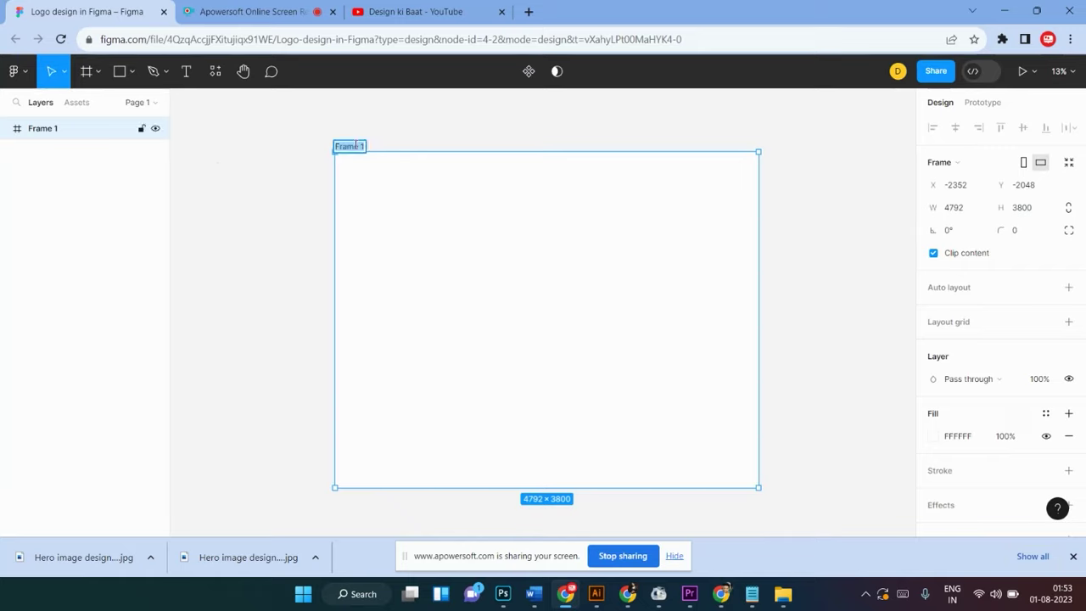
text(Logo Design)
key(Return)
click(187, 73)
Add a text layer 'D' at font size 1000 and move it up and right in the frame
click(485, 277)
text(D)
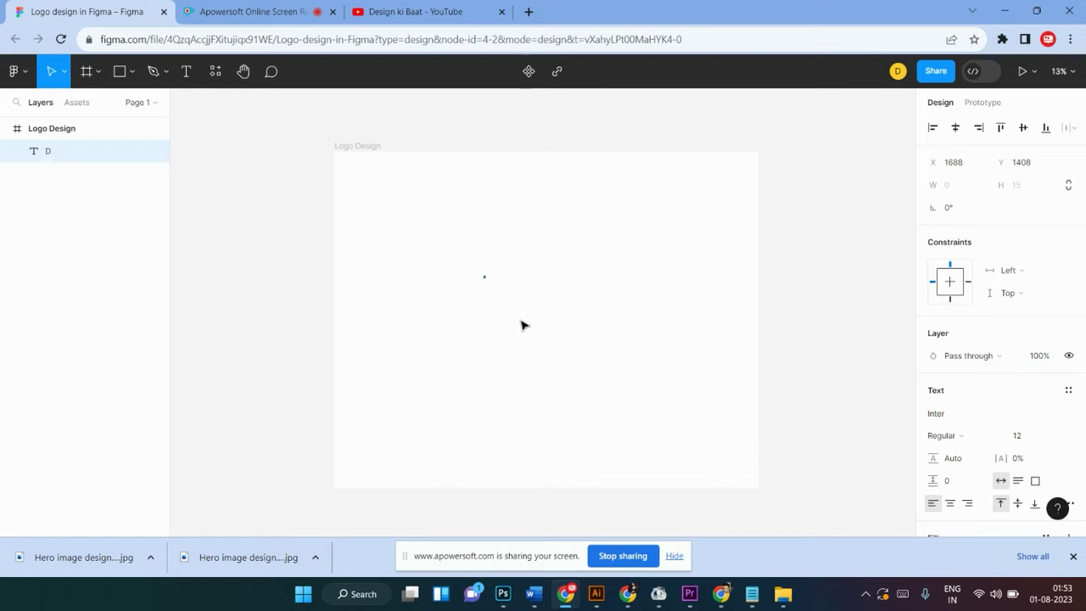
click(1023, 437)
text(700)
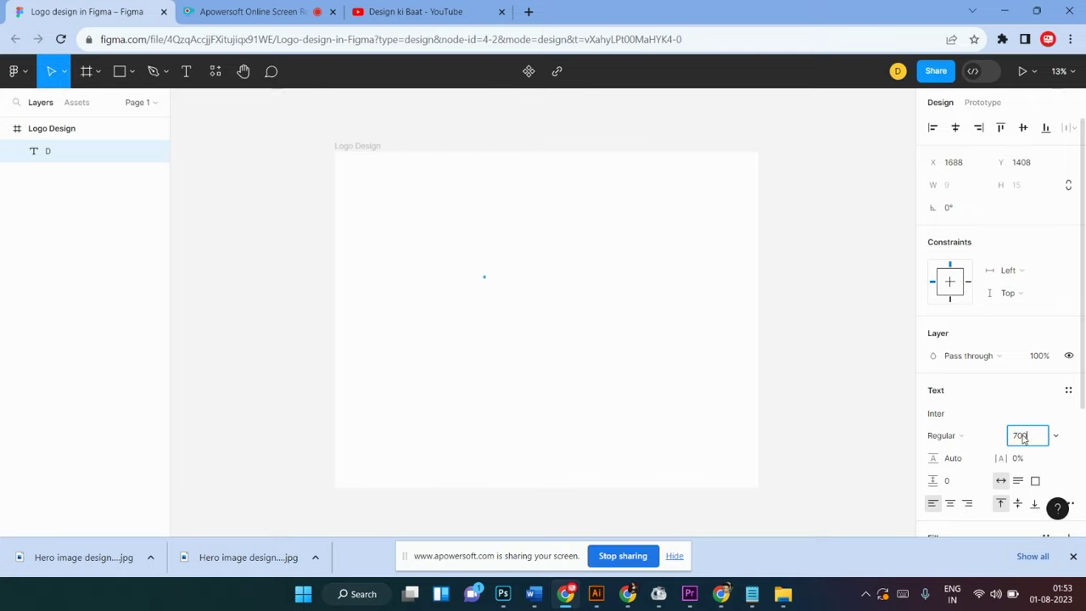
key(Return)
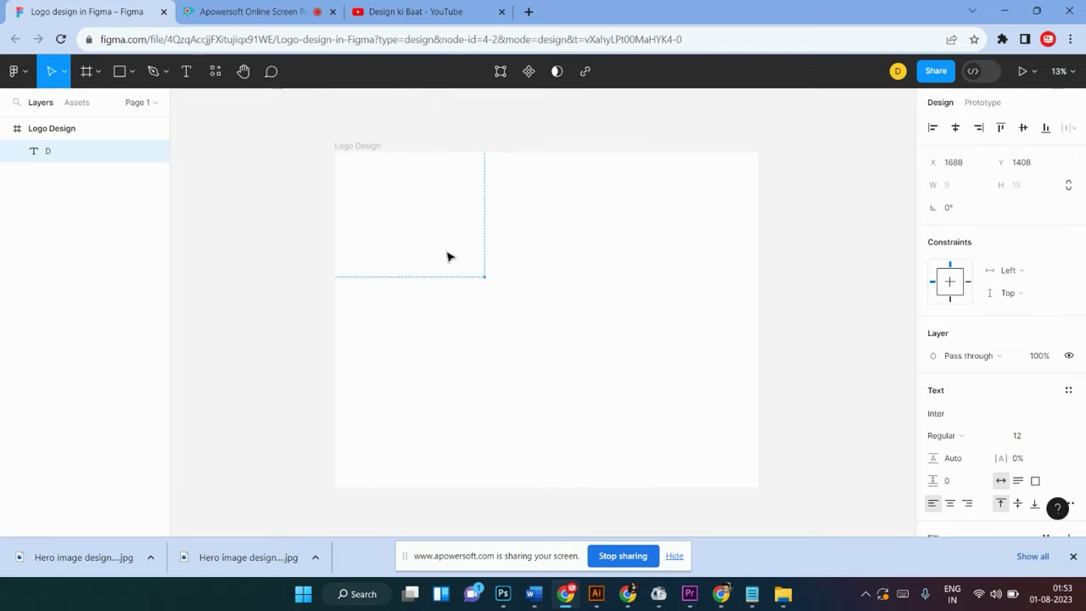
click(513, 257)
key(ctrl+z)
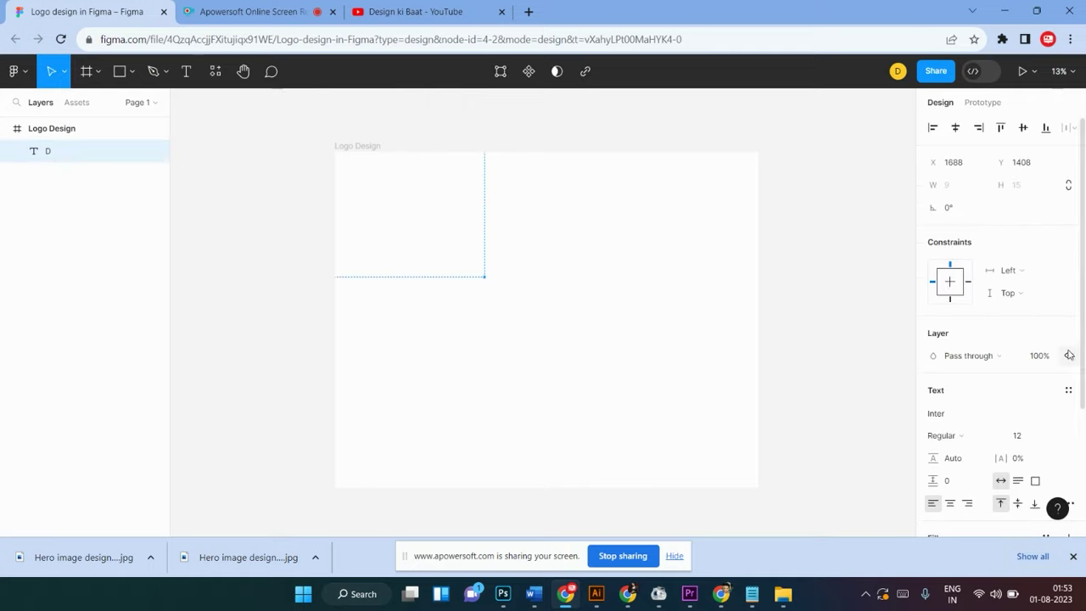
click(1021, 437)
text(700)
key(Return)
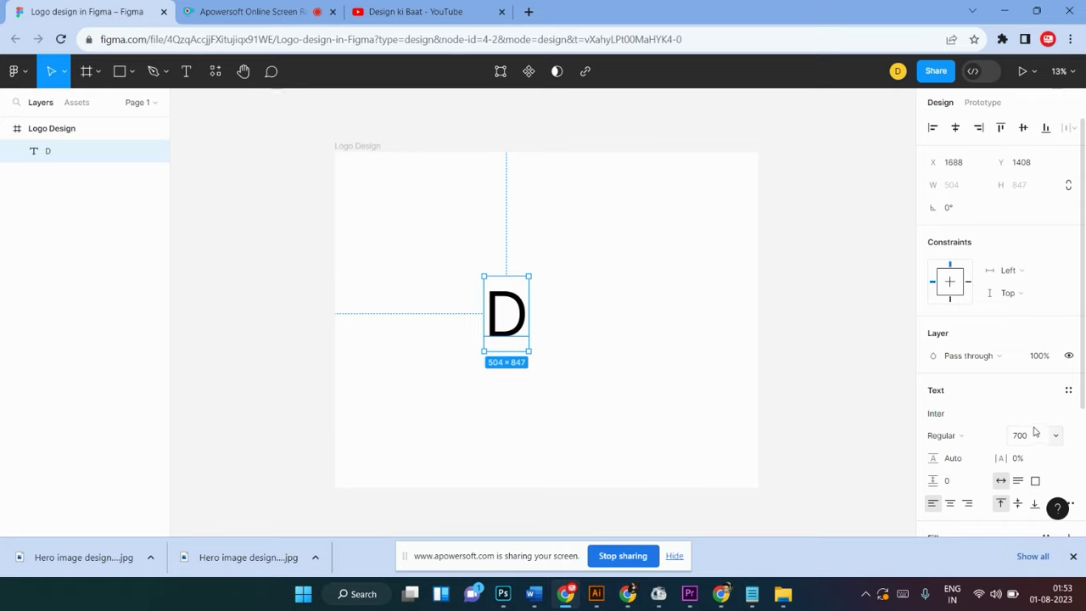
click(1028, 440)
text(1000)
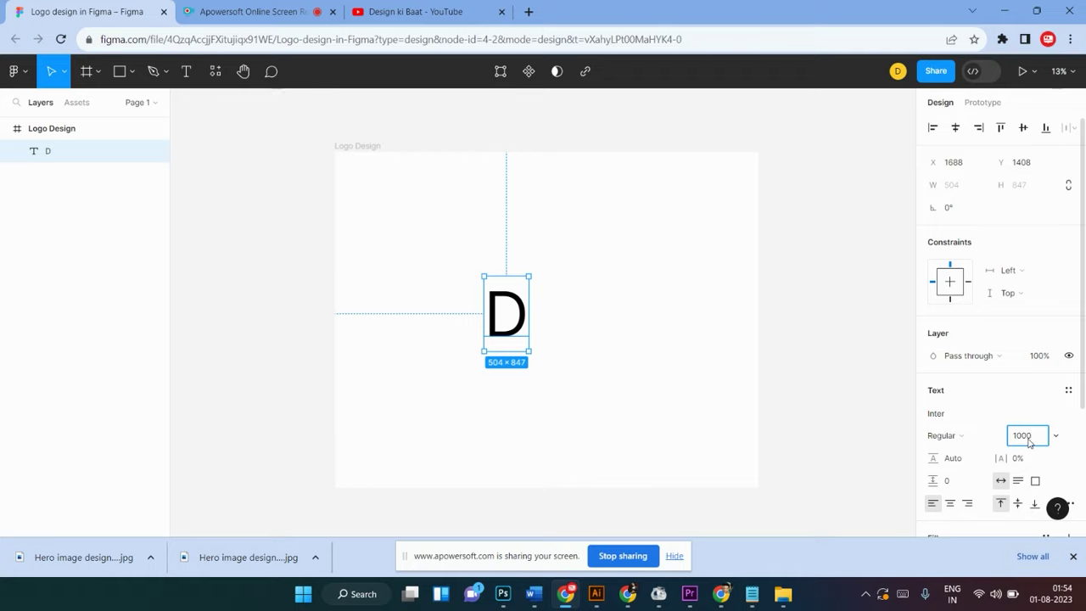
key(Return)
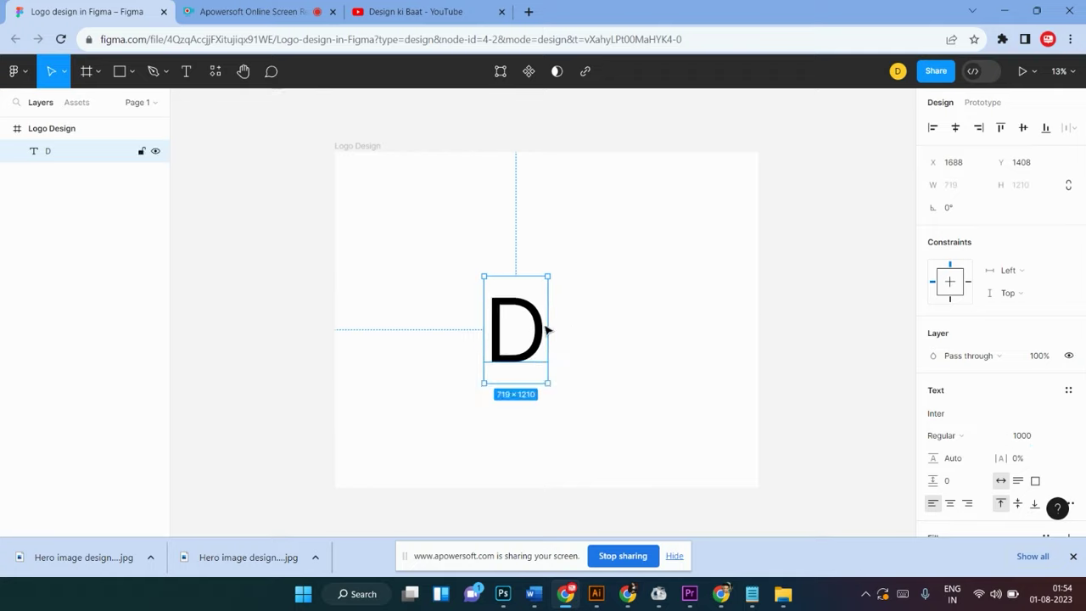
drag(547, 329, 553, 314)
scroll(552, 314, up, 5)
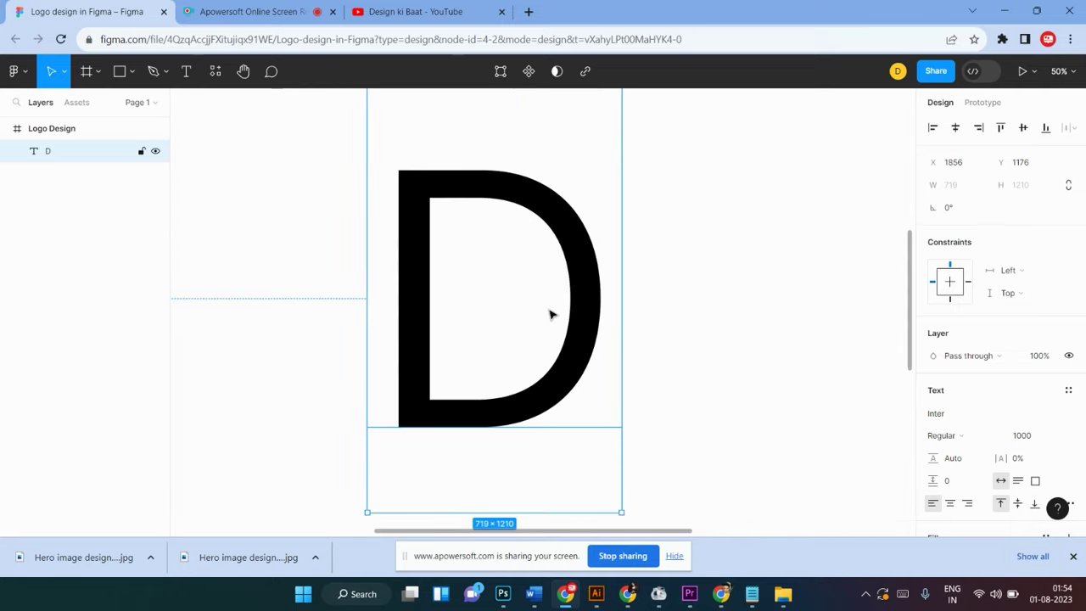
scroll(551, 314, down, 2)
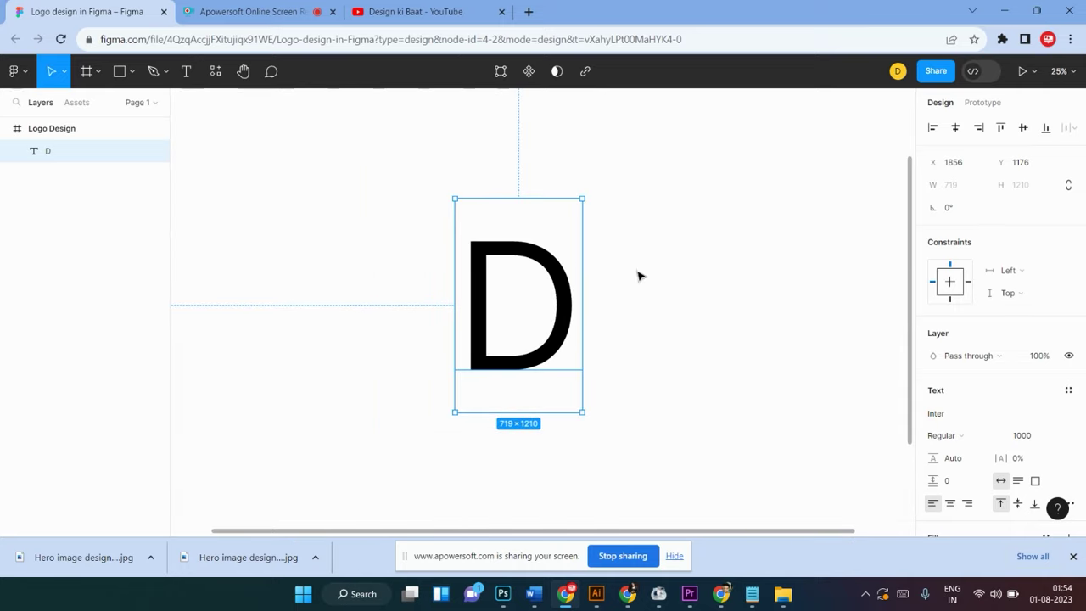
Set the D's font weight to Inter Black and nudge it slightly left and down
click(964, 437)
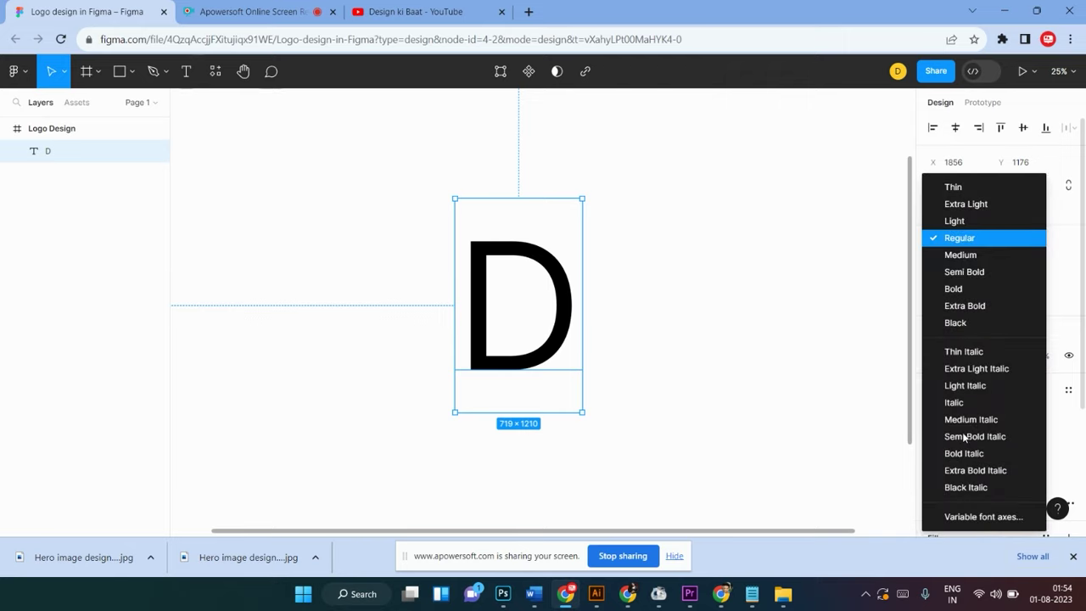
click(966, 323)
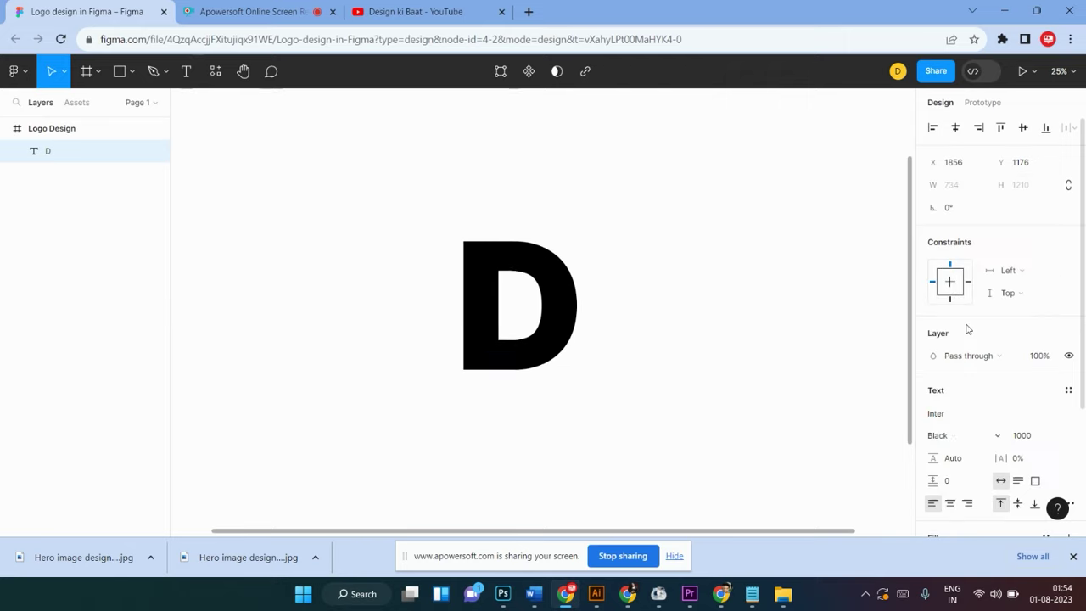
click(625, 279)
drag(562, 303, 546, 311)
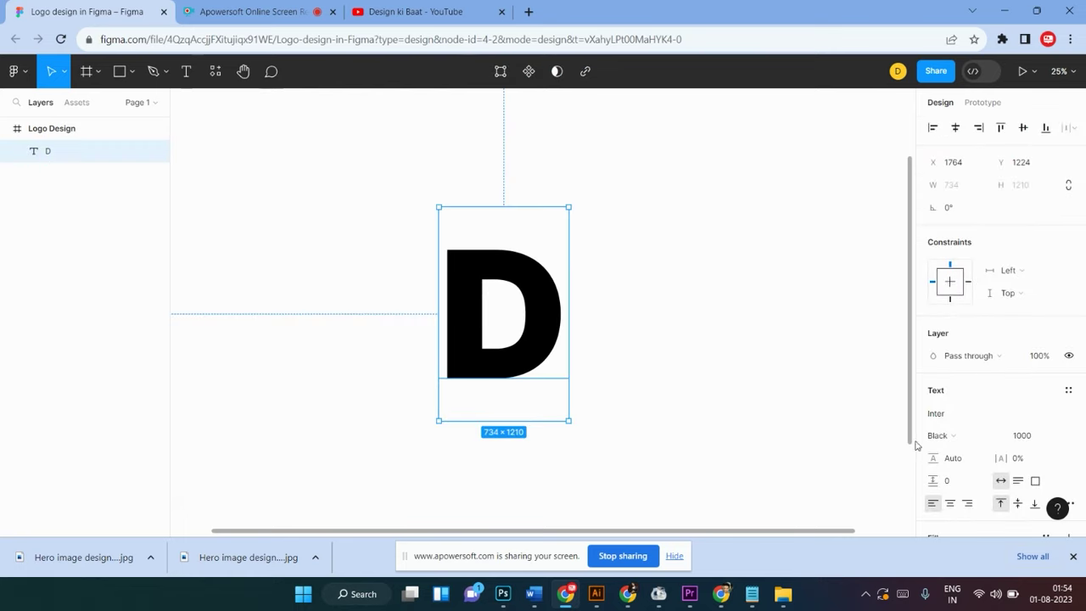
scroll(1047, 403, down, 1)
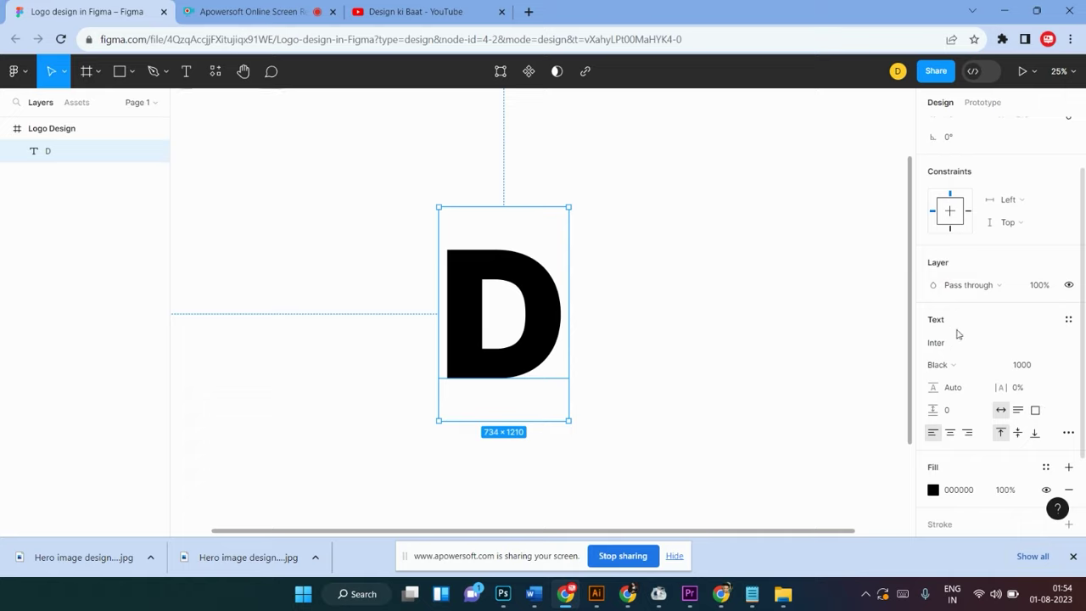
scroll(953, 502, down, 2)
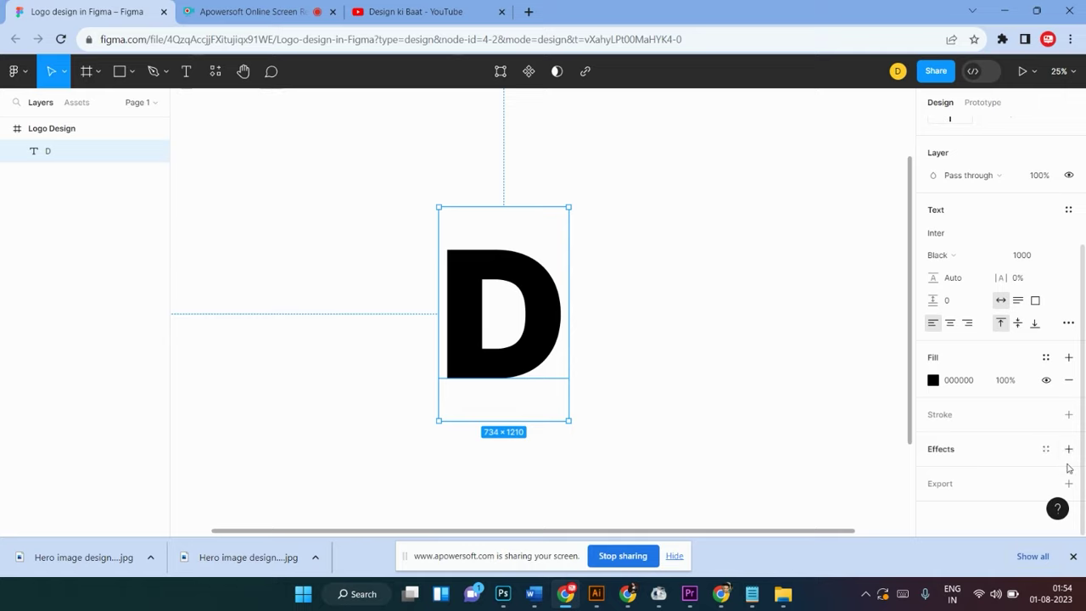
Add a drop shadow effect to the D and nudge it slightly up and right
click(1068, 449)
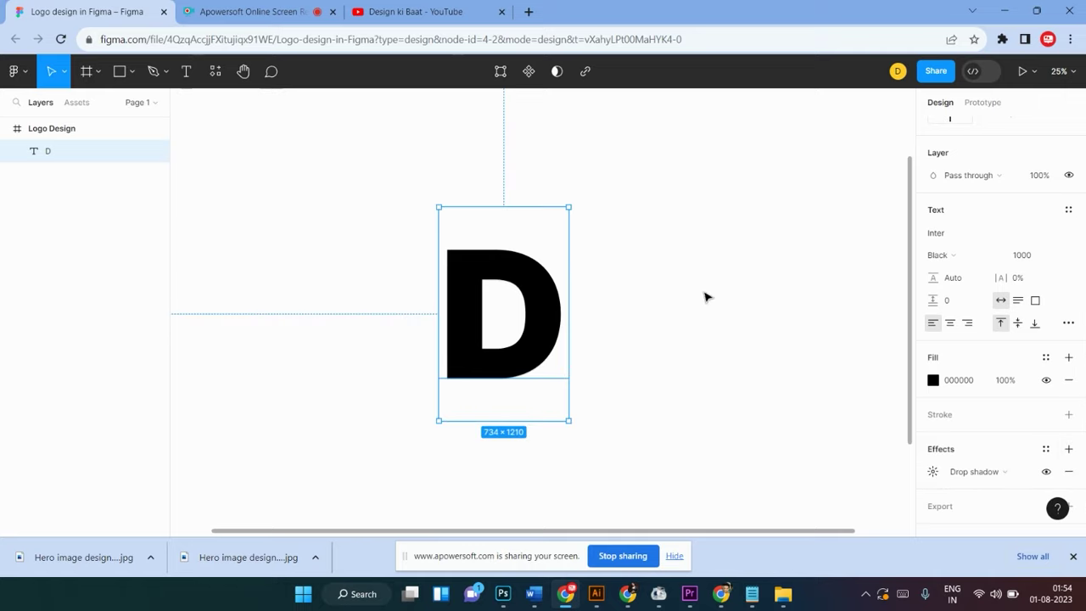
click(639, 330)
mouse_move(529, 310)
mouse_down()
mouse_move(553, 303)
mouse_move(553, 315)
mouse_up()
scroll(547, 317, up, 3)
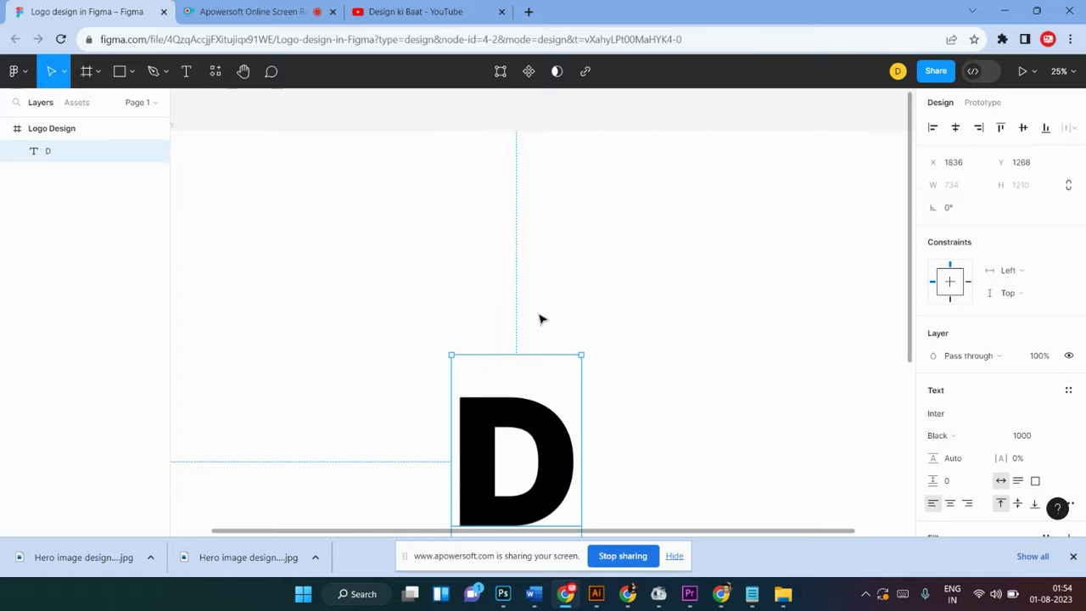
scroll(542, 319, down, 2)
scroll(541, 319, down, 3)
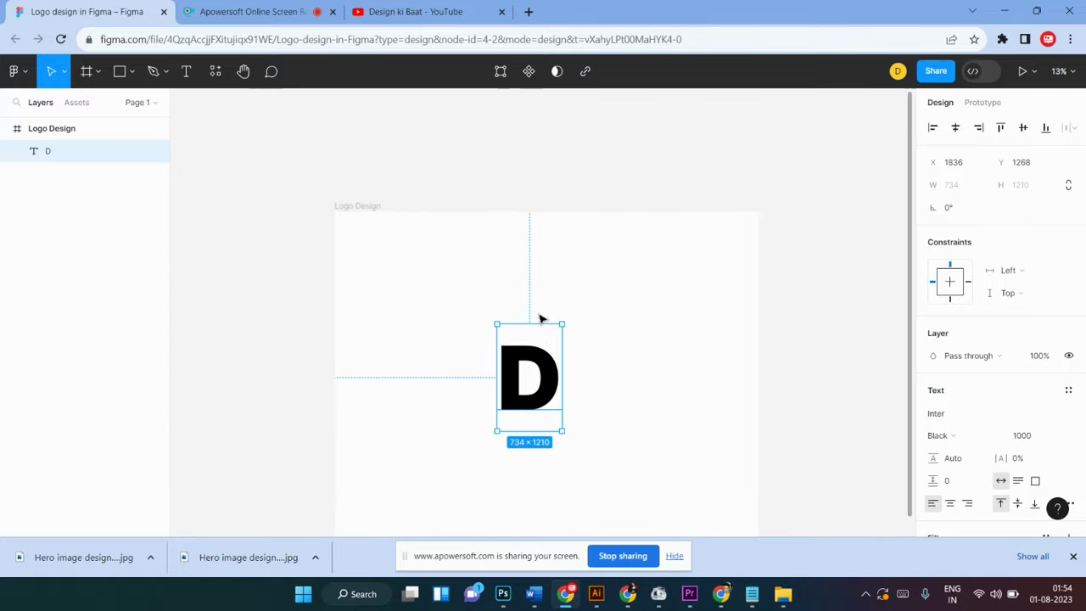
scroll(541, 319, down, 1)
scroll(542, 319, up, 2)
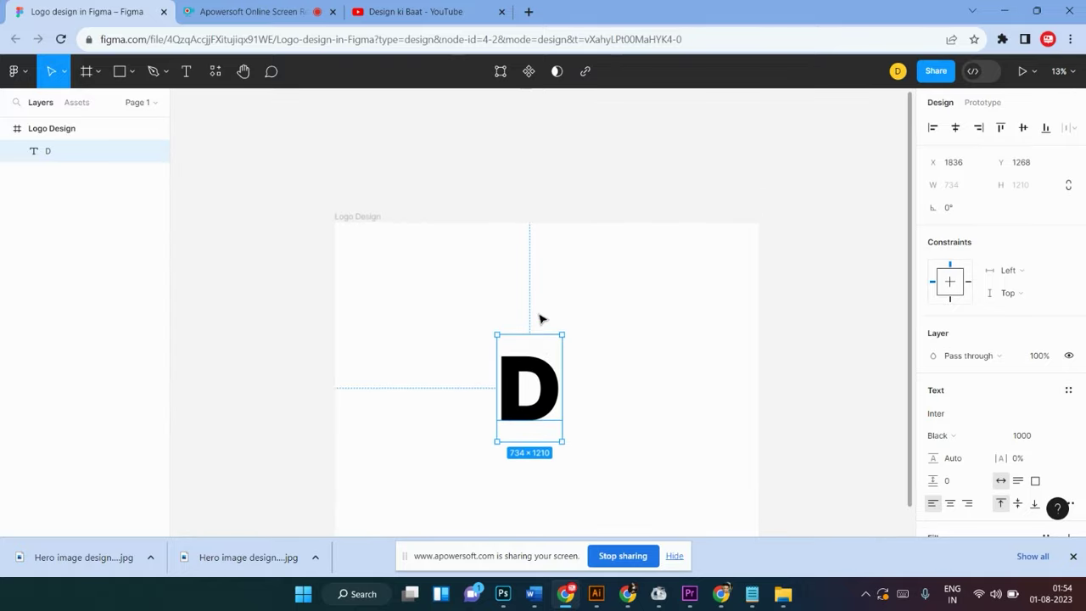
scroll(542, 319, up, 3)
scroll(542, 319, down, 2)
scroll(542, 319, down, 1)
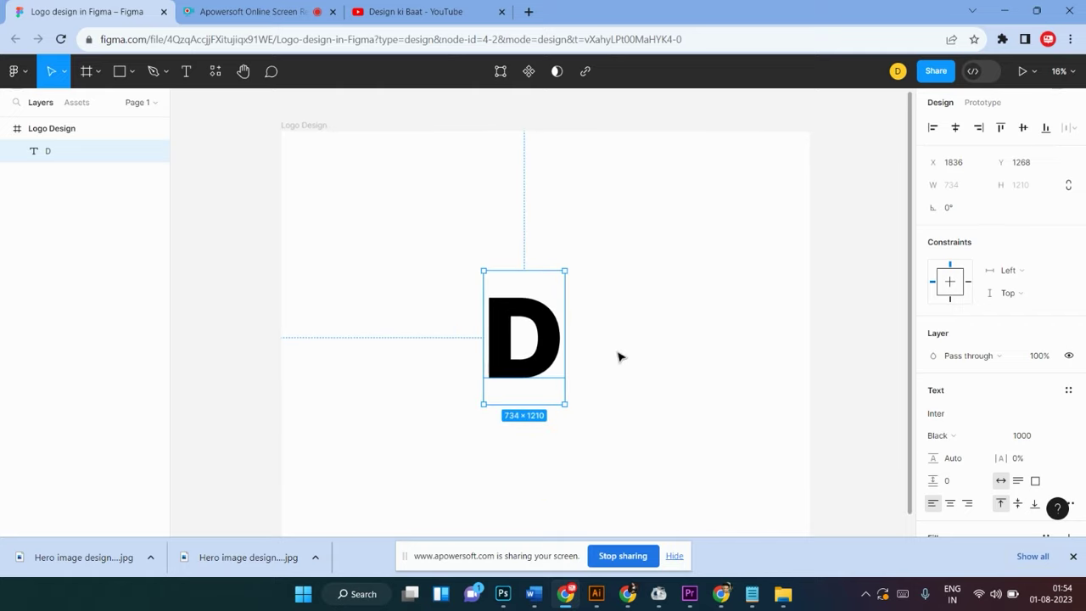
click(417, 196)
scroll(417, 196, down, 2)
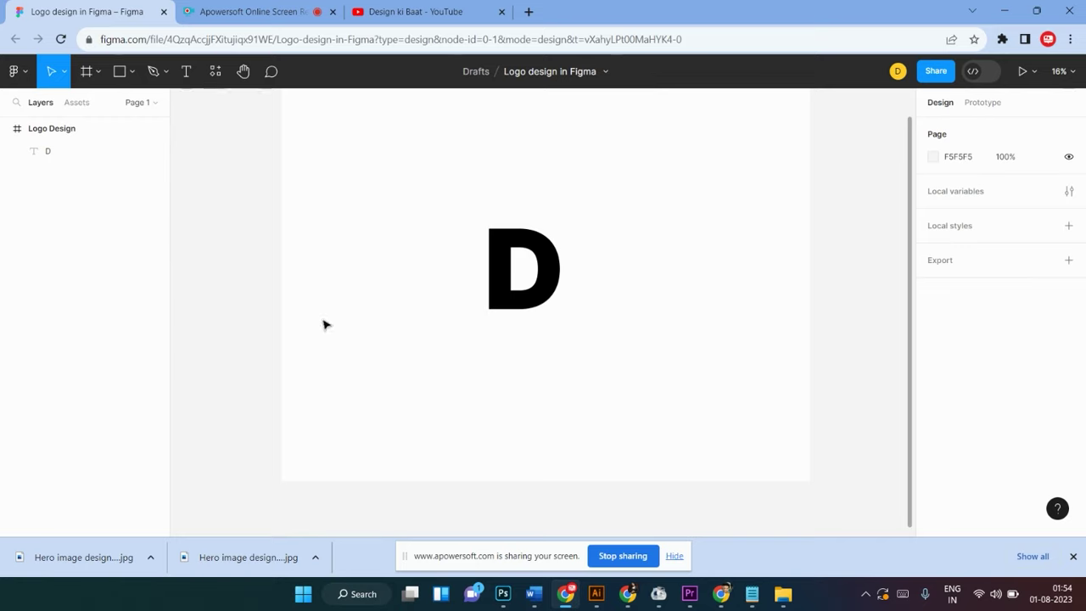
scroll(325, 323, up, 4)
Resize the Logo Design frame to 3345 × 3105 and move it up and right
click(385, 253)
scroll(384, 253, down, 3)
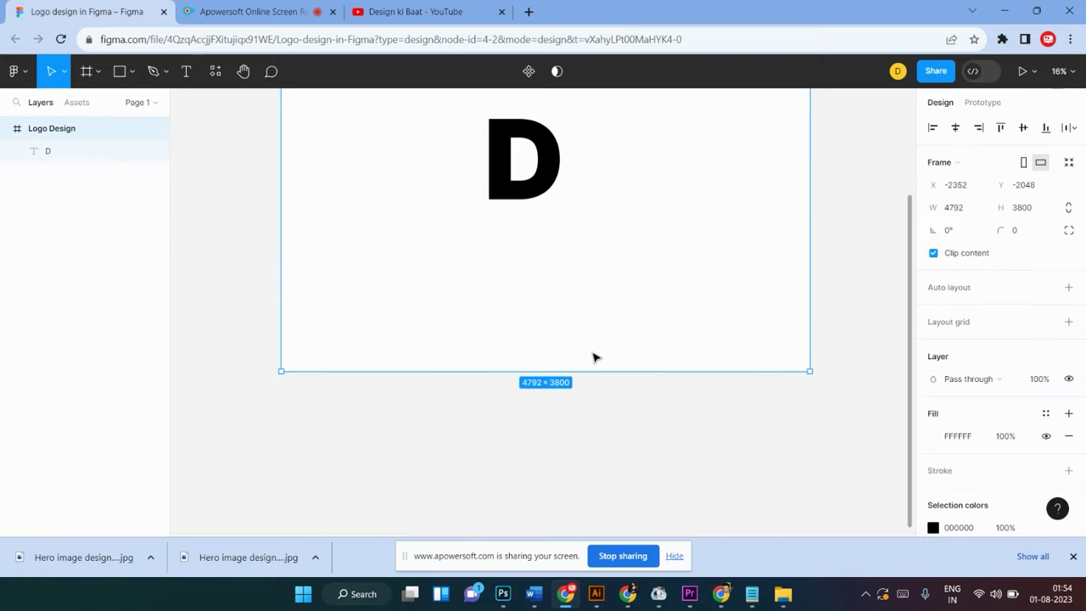
drag(601, 371, 592, 256)
scroll(593, 391, up, 3)
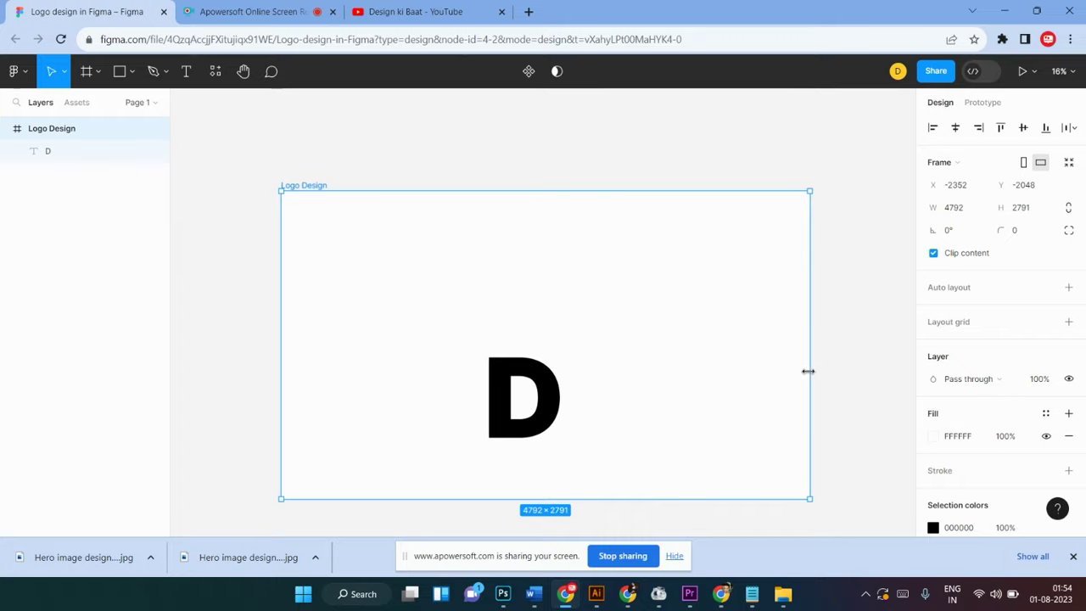
drag(808, 371, 648, 454)
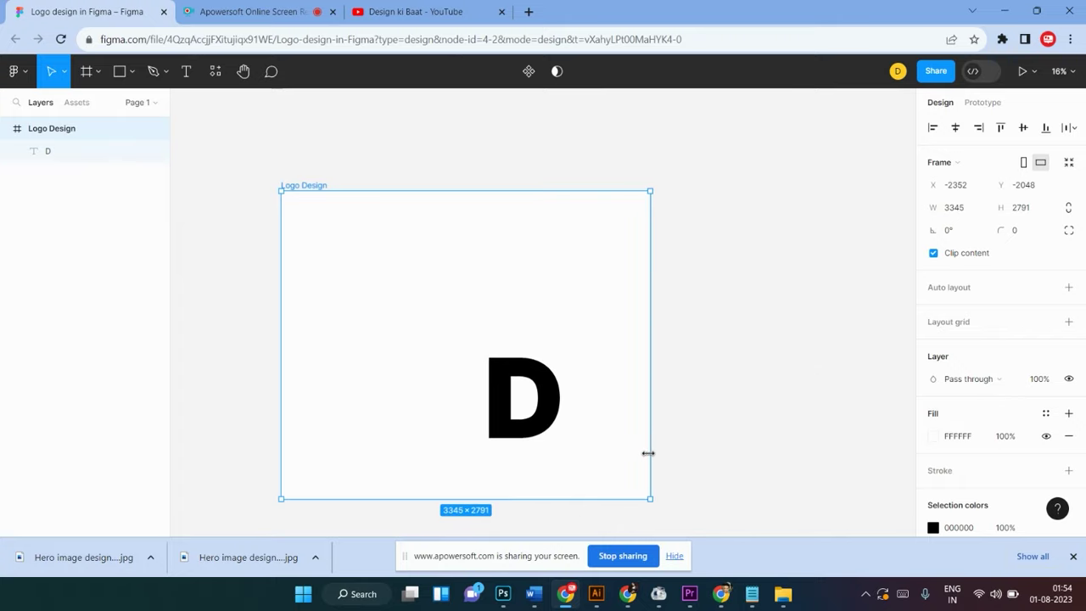
scroll(497, 399, down, 2)
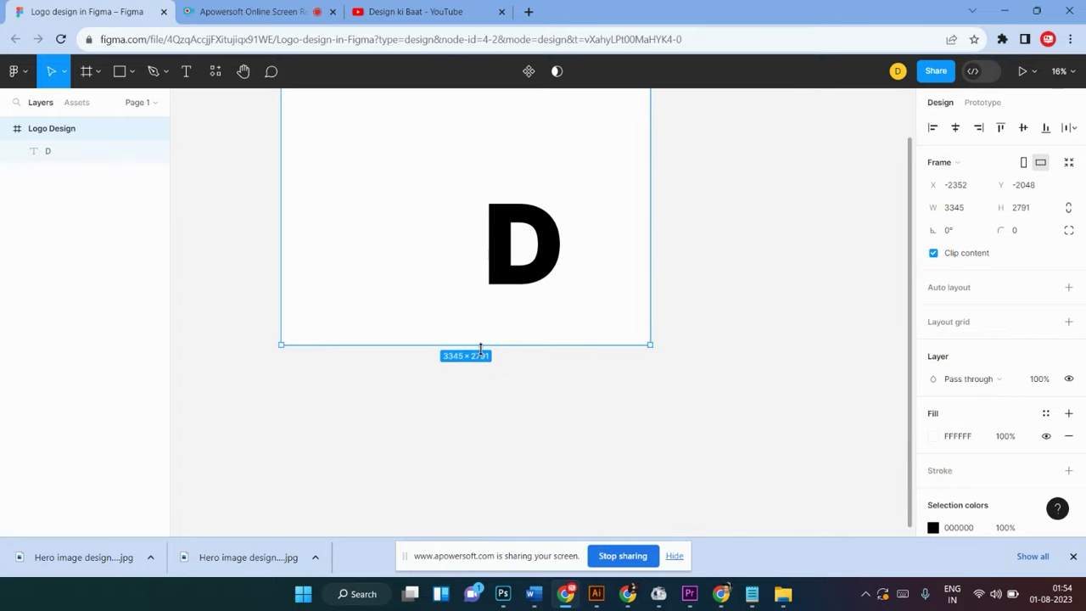
drag(480, 348, 480, 379)
scroll(563, 427, up, 2)
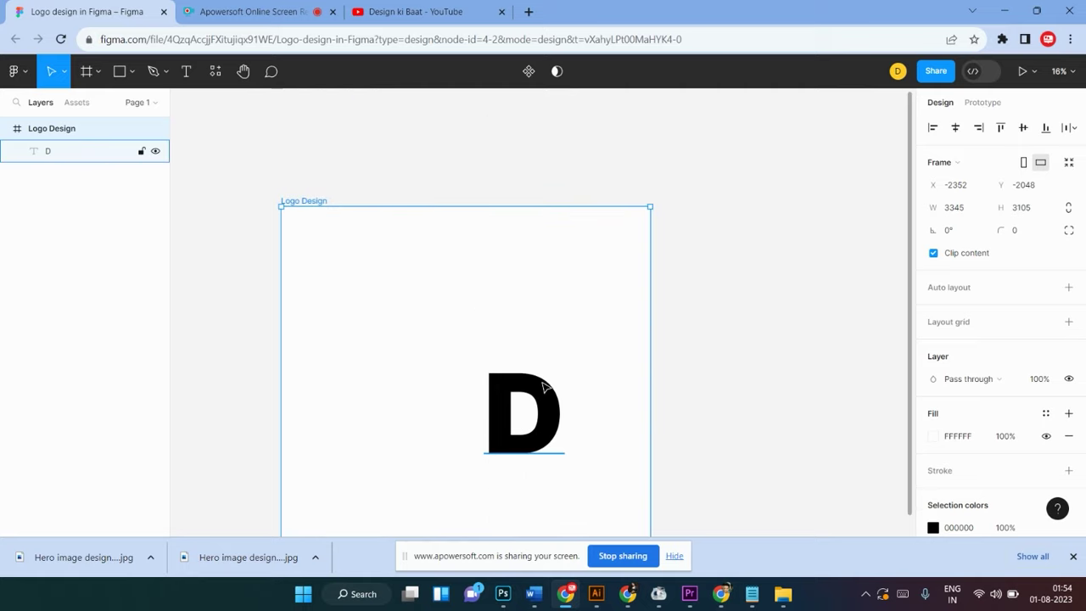
drag(544, 386, 618, 334)
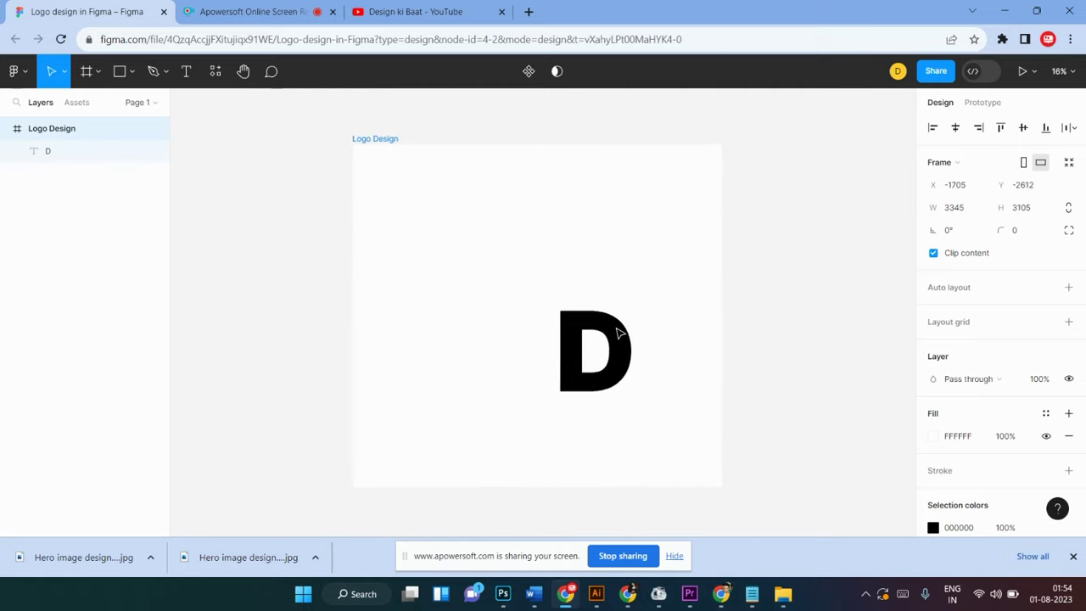
Move the D toward the frame's centre, to X 1305, Y 947
click(616, 342)
drag(617, 342, 556, 311)
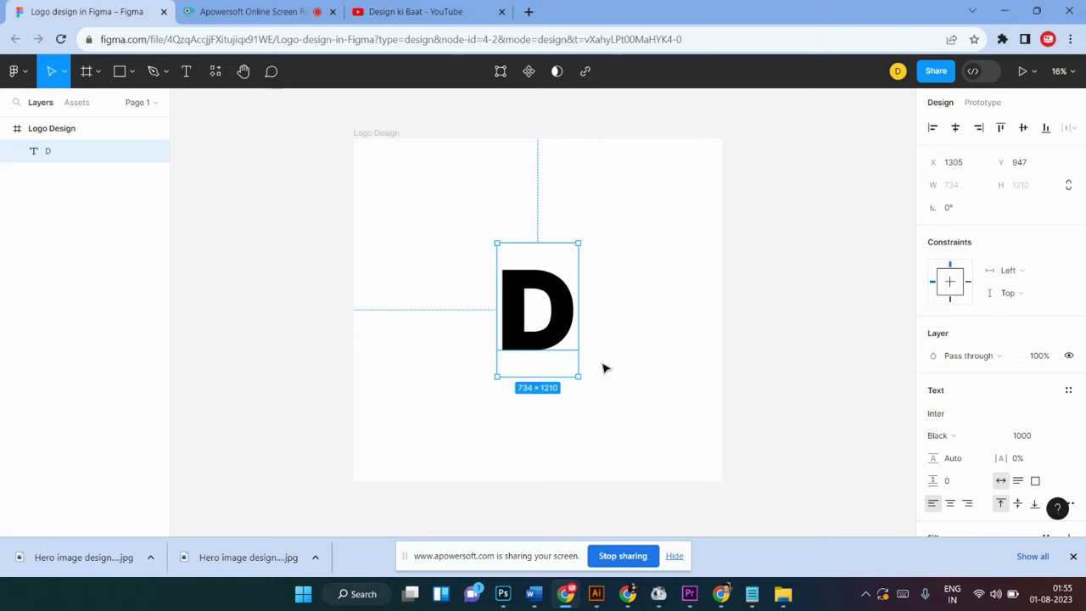
scroll(604, 367, up, 3)
scroll(604, 368, down, 2)
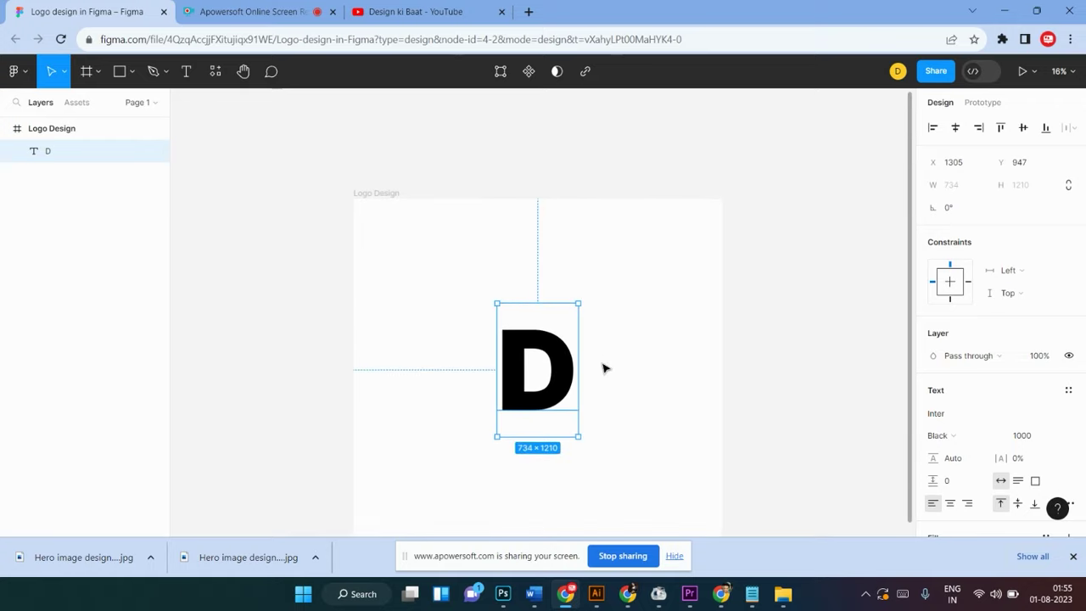
scroll(605, 368, up, 1)
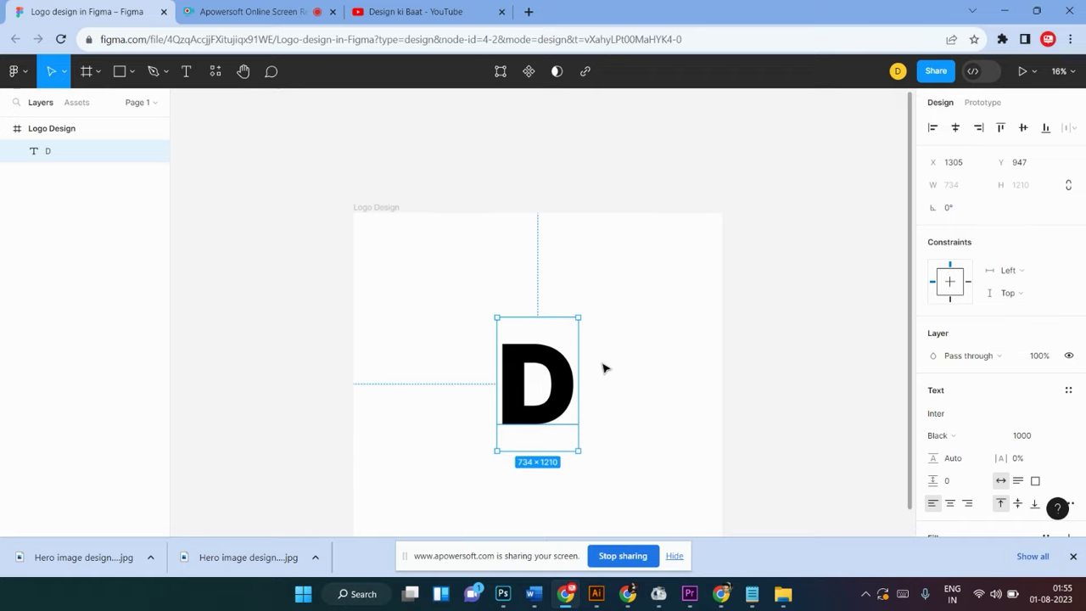
click(605, 368)
click(556, 392)
scroll(556, 392, up, 3)
scroll(553, 388, down, 3)
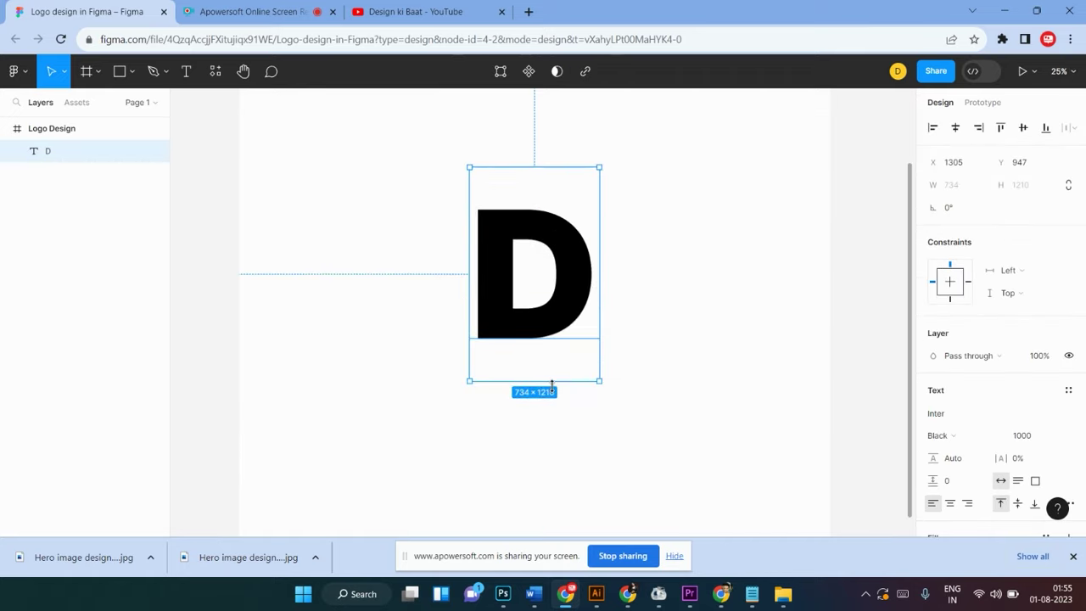
click(640, 337)
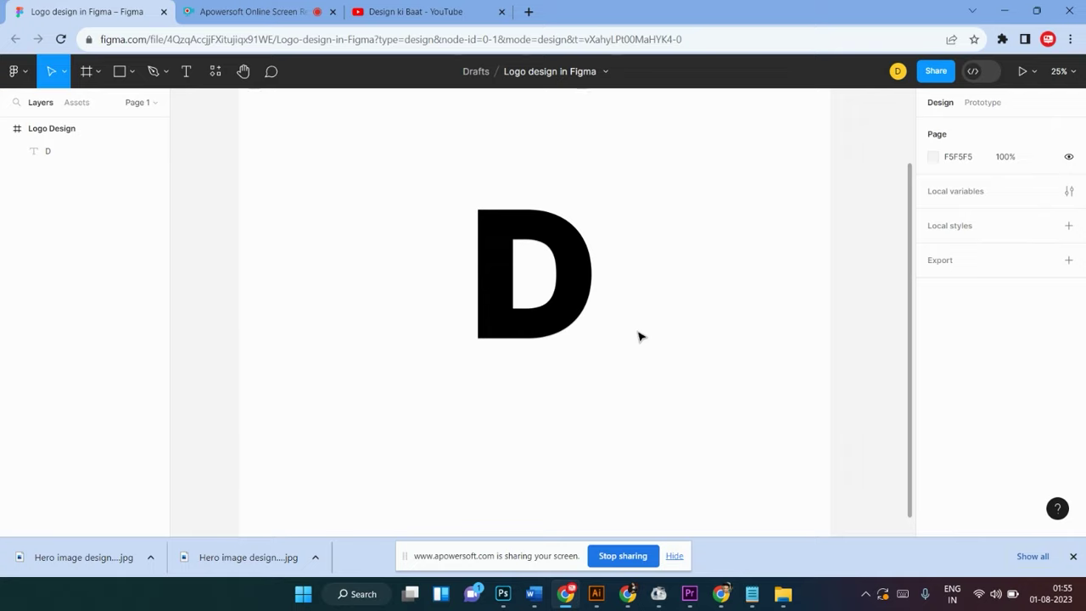
click(593, 289)
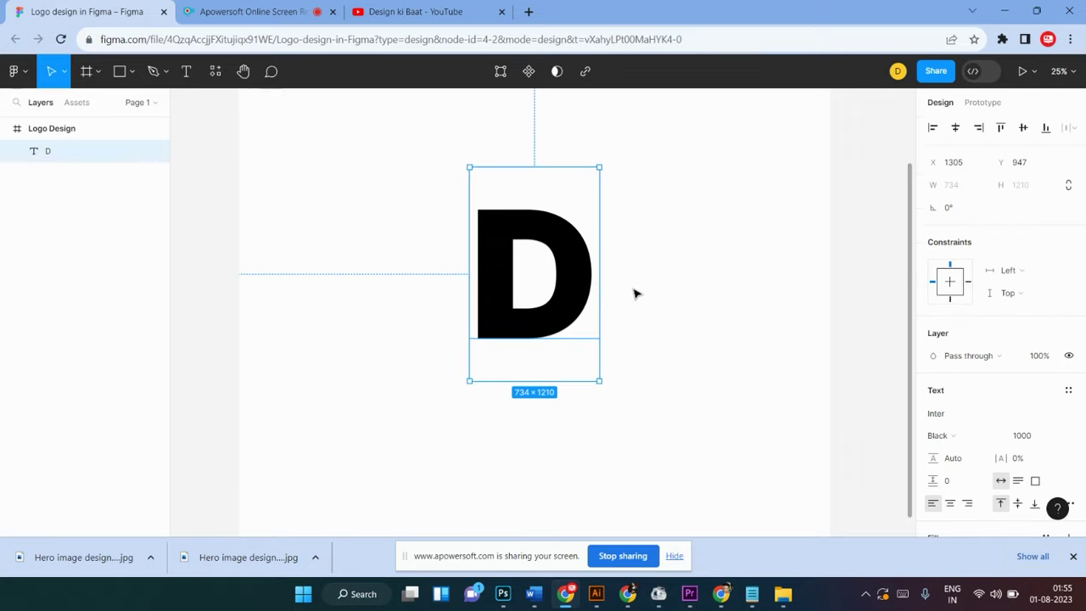
click(666, 328)
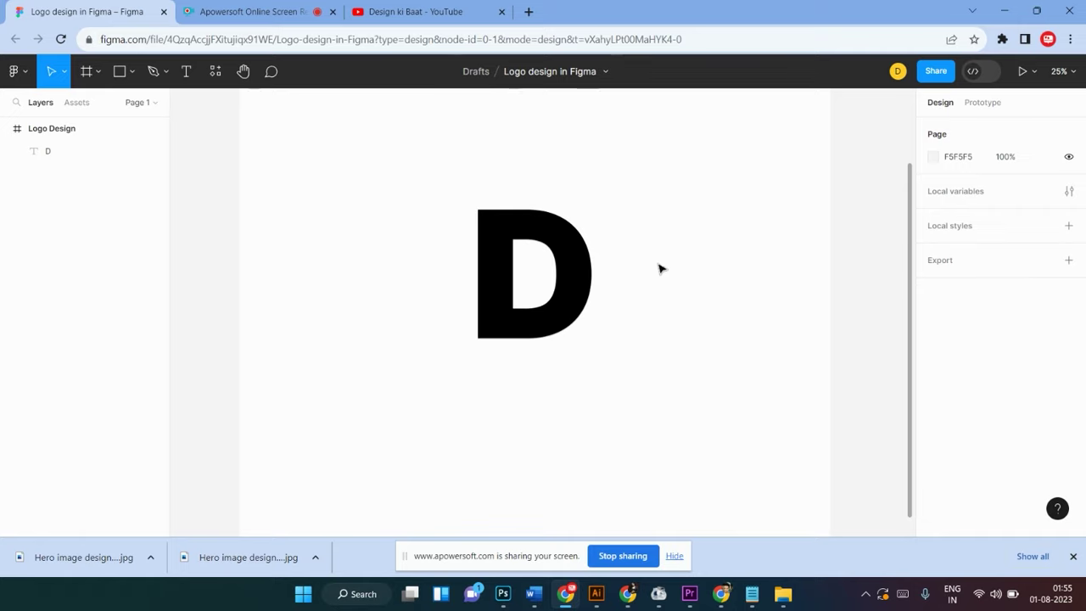
click(566, 253)
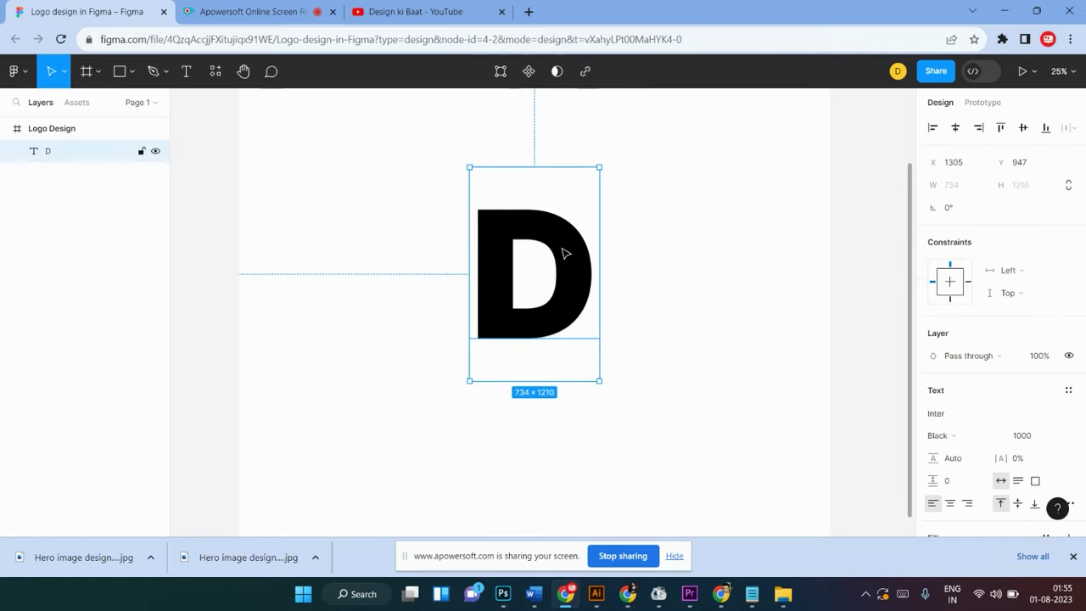
click(391, 194)
click(129, 73)
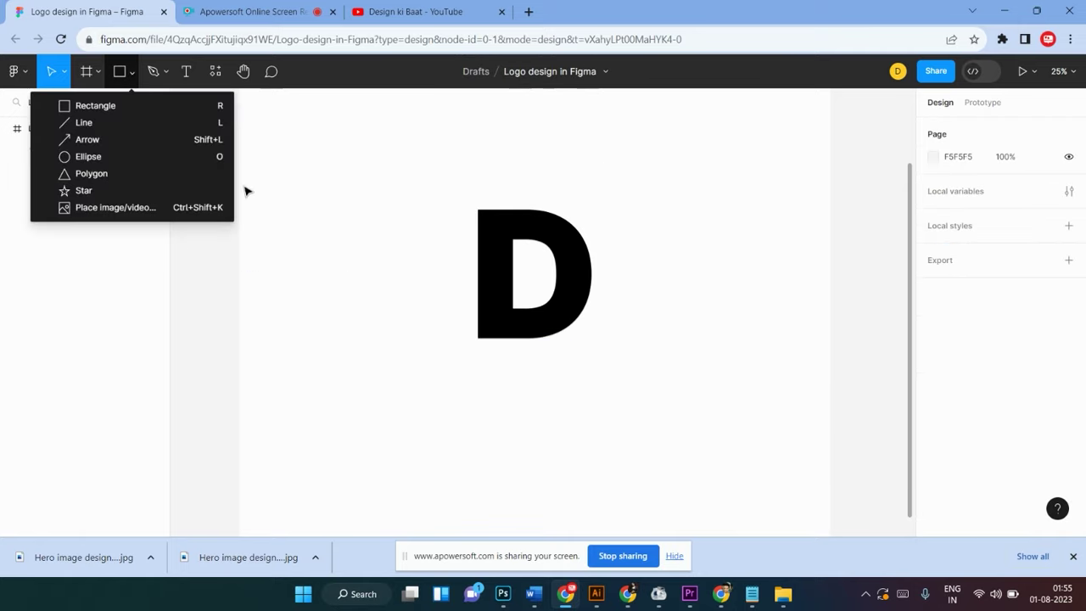
Draw a 426 × 426 square and place it over the D's upper-left stem
click(51, 107)
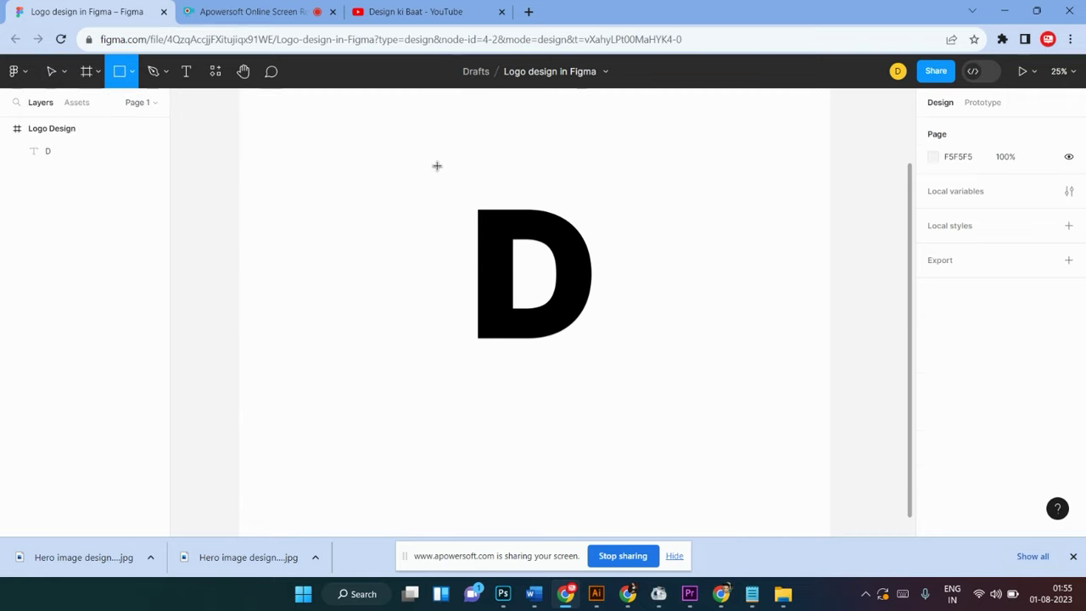
click(436, 165)
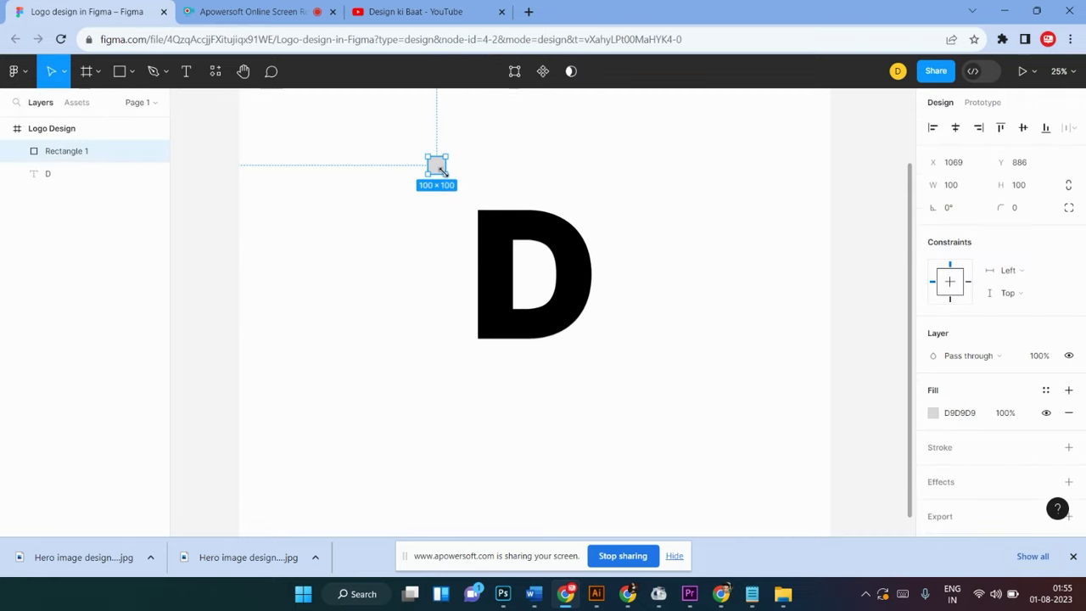
drag(440, 169, 502, 229)
drag(454, 179, 484, 207)
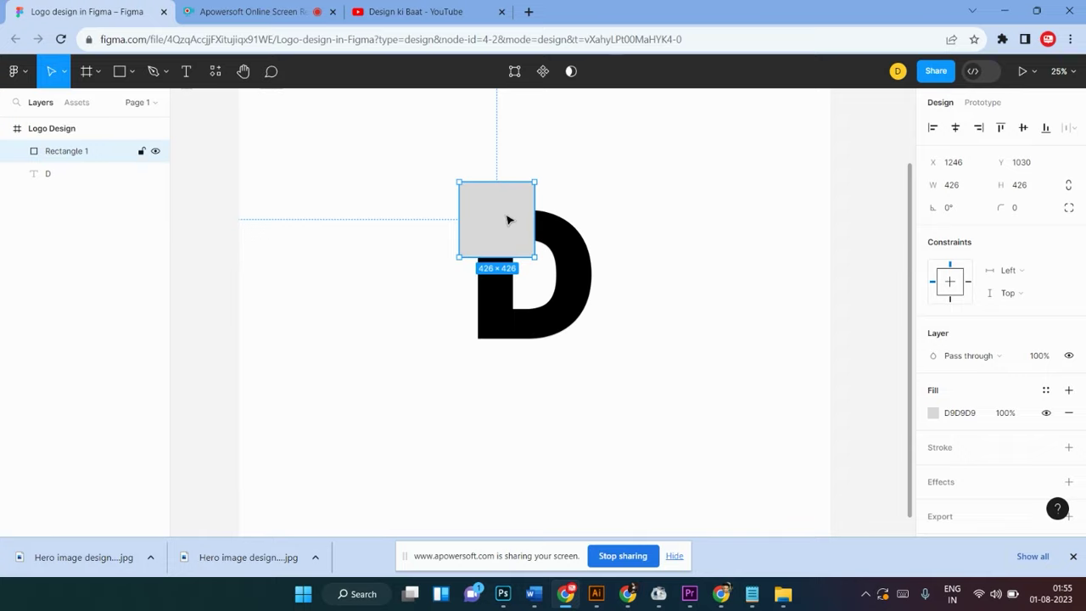
drag(508, 220, 511, 218)
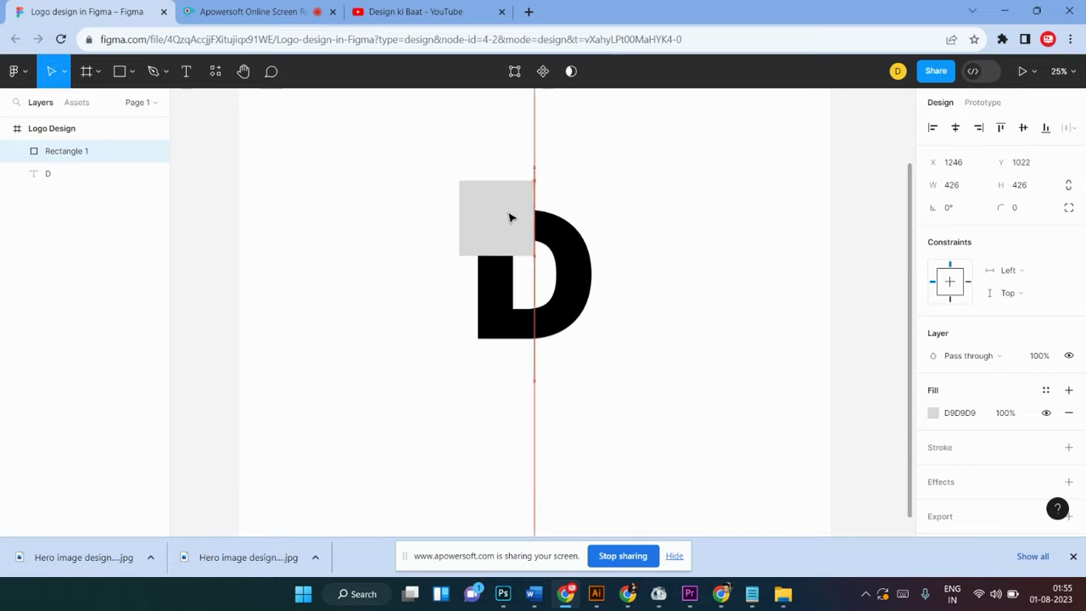
Apply the Subtract selection boolean to cut the square out of the D
shift+click(558, 235)
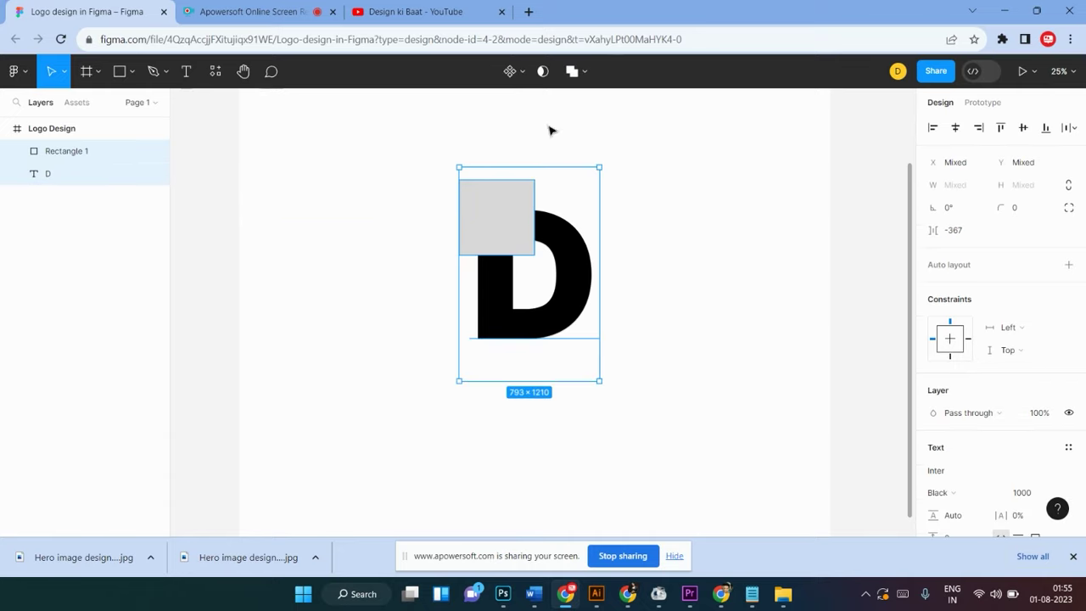
click(582, 75)
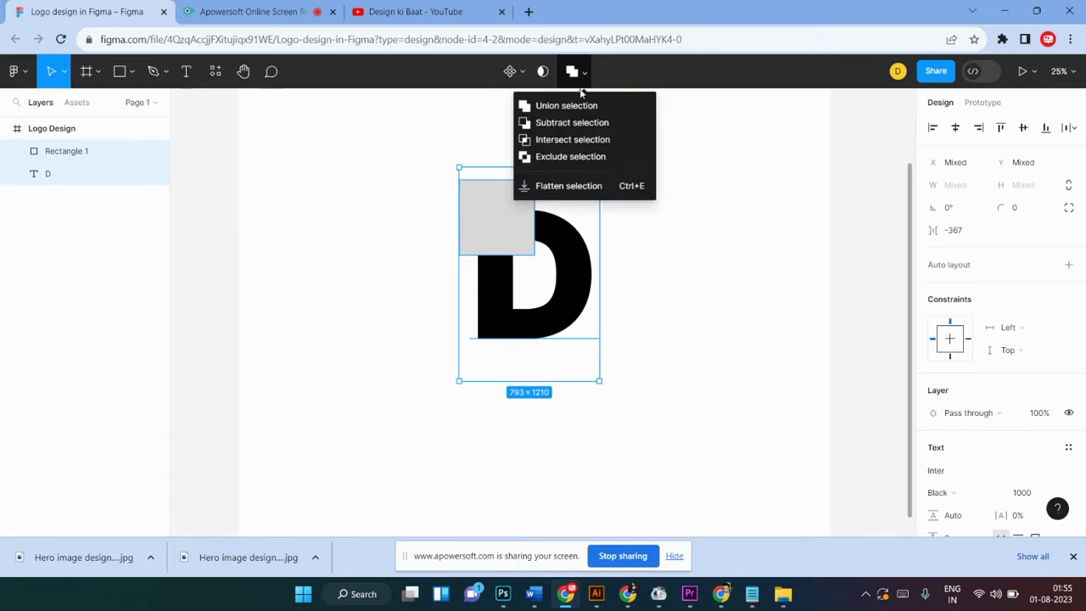
click(573, 125)
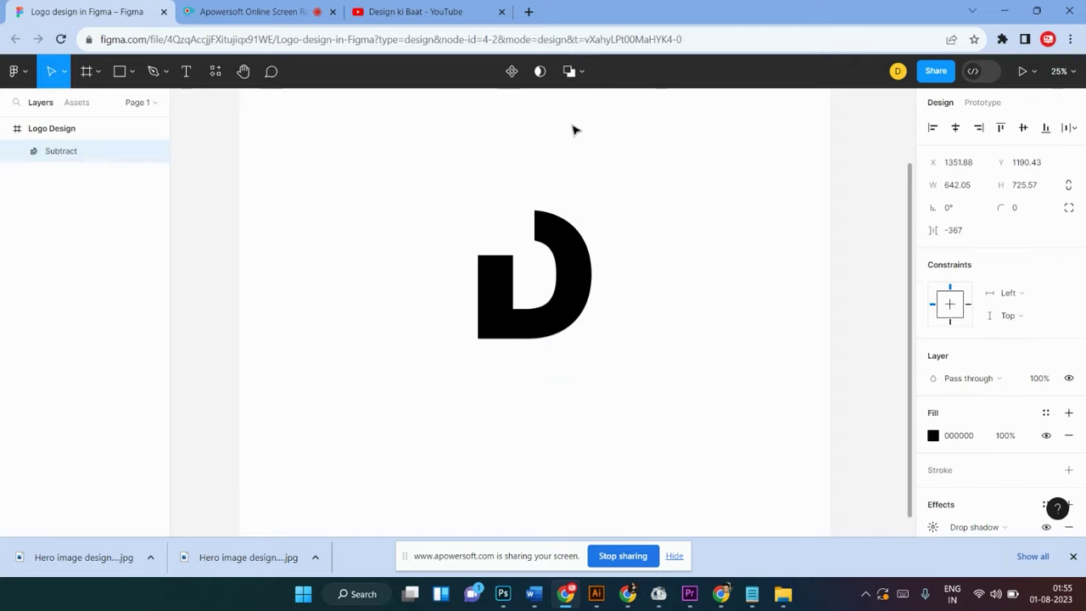
click(651, 252)
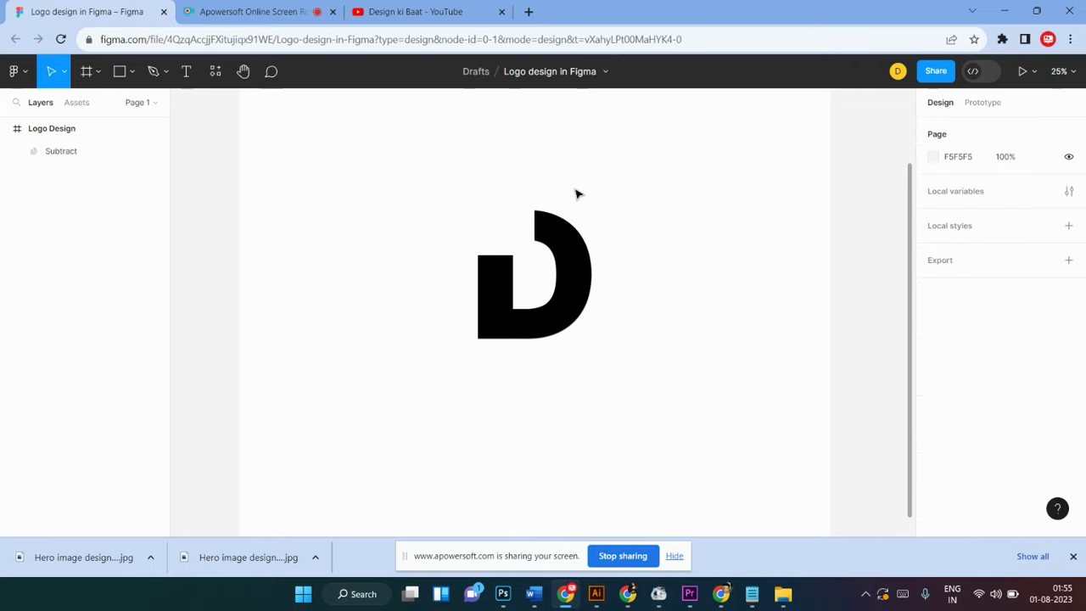
scroll(574, 192, down, 1)
scroll(574, 192, down, 1)
scroll(575, 192, down, 1)
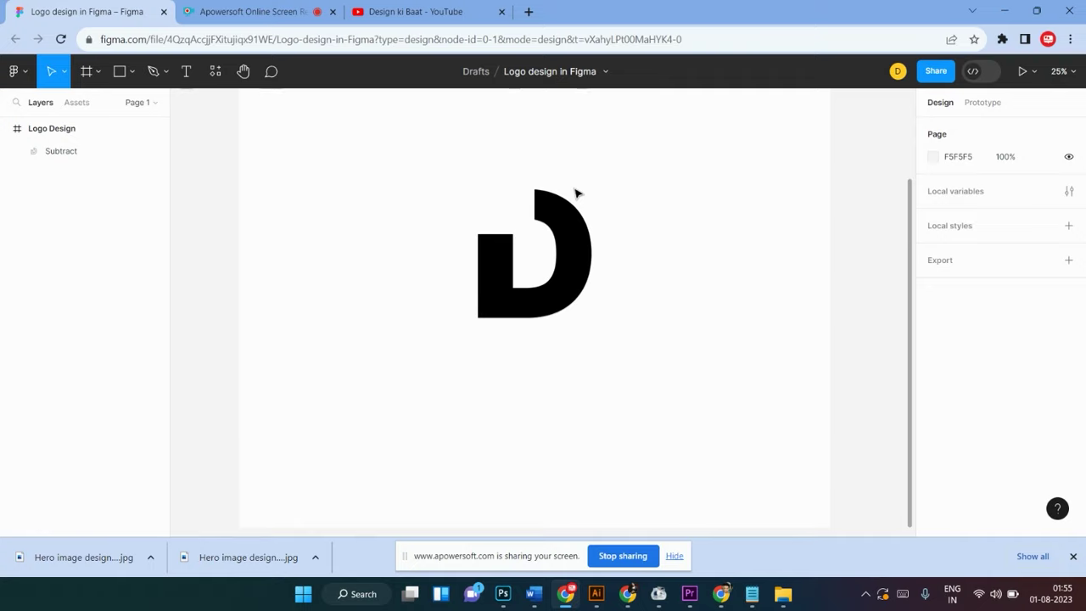
scroll(575, 194, up, 3)
scroll(575, 194, down, 1)
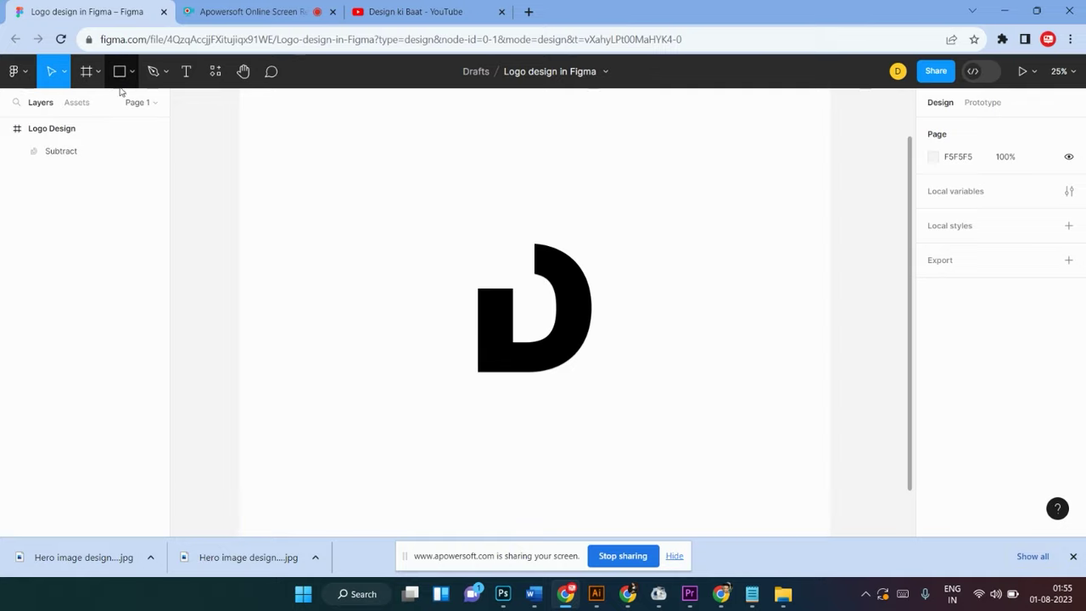
Start a pen path along the D's notch, then undo the unfinished attempt
click(153, 71)
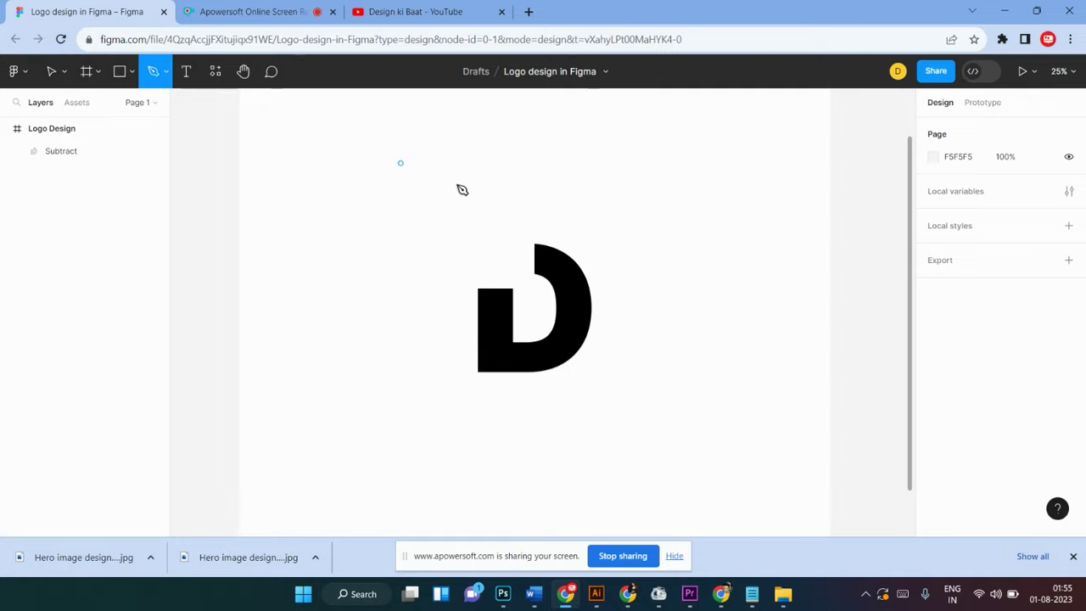
click(525, 244)
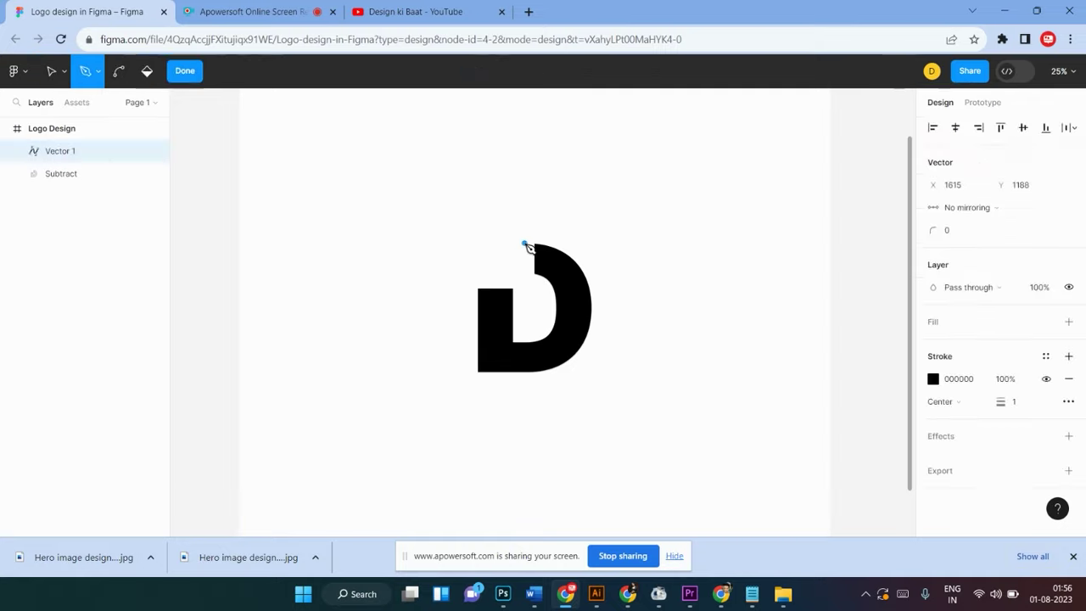
click(481, 244)
click(481, 244)
key(ctrl+z)
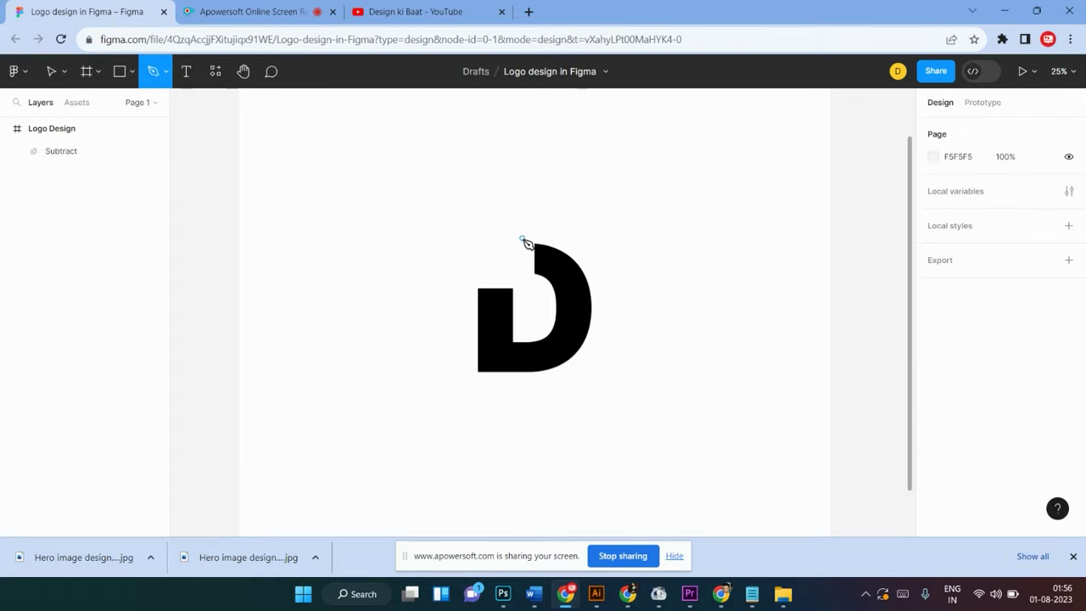
Draw a closed four-corner shape in the notch and curve its right edge
click(522, 244)
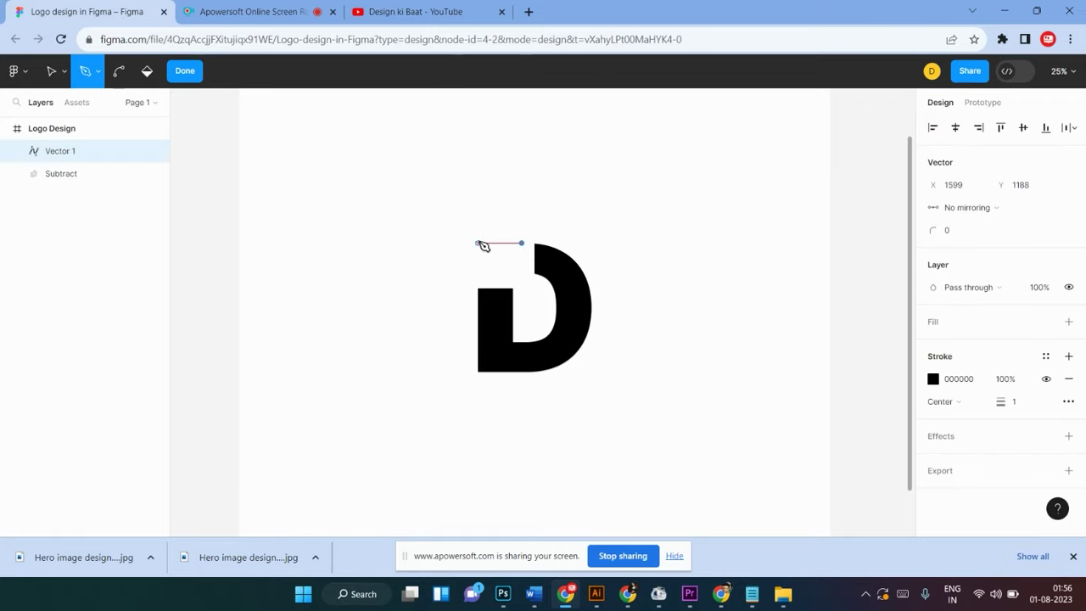
click(477, 243)
click(477, 276)
click(512, 277)
click(522, 244)
click(522, 276)
mouse_move(524, 245)
mouse_down()
mouse_move(542, 219)
mouse_move(545, 230)
mouse_move(515, 234)
mouse_up()
key(Escape)
click(197, 75)
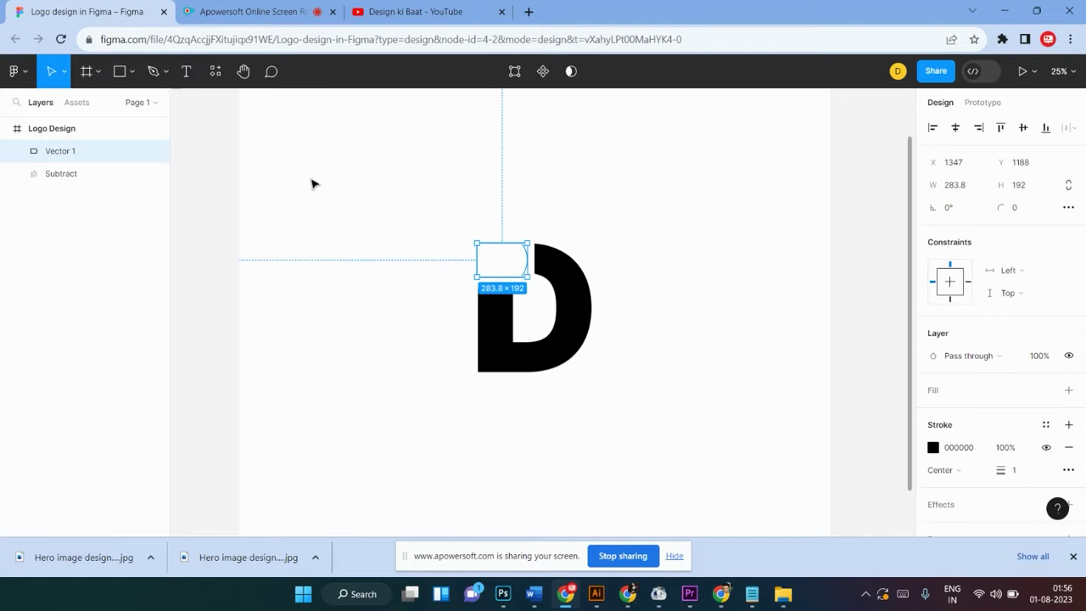
click(684, 265)
Fill Vector 1 with the D's black using the eyedropper and remove its stroke
click(523, 250)
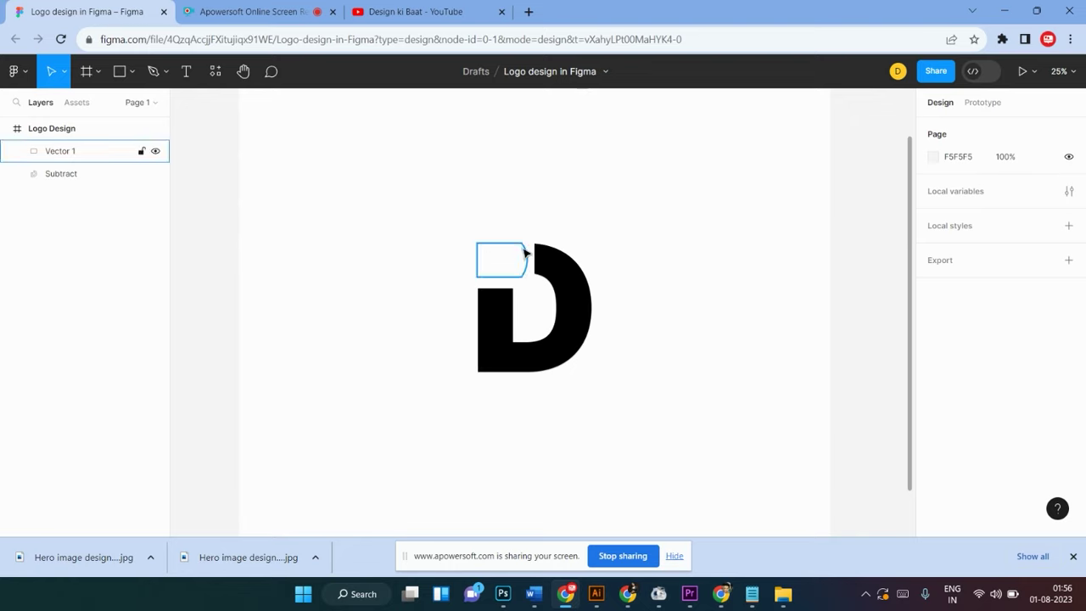
scroll(939, 348, down, 2)
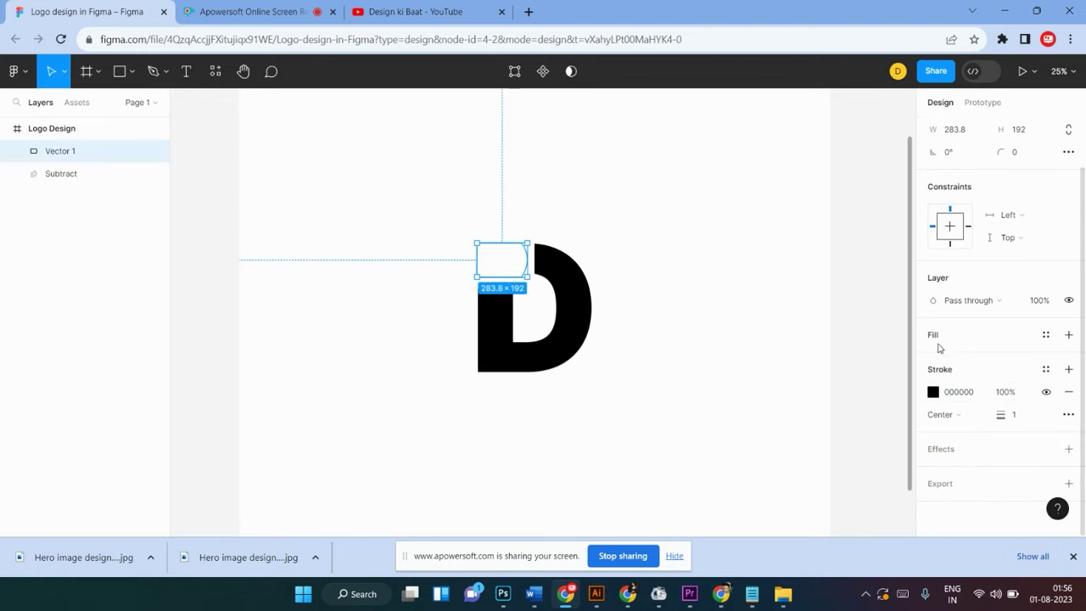
click(1068, 334)
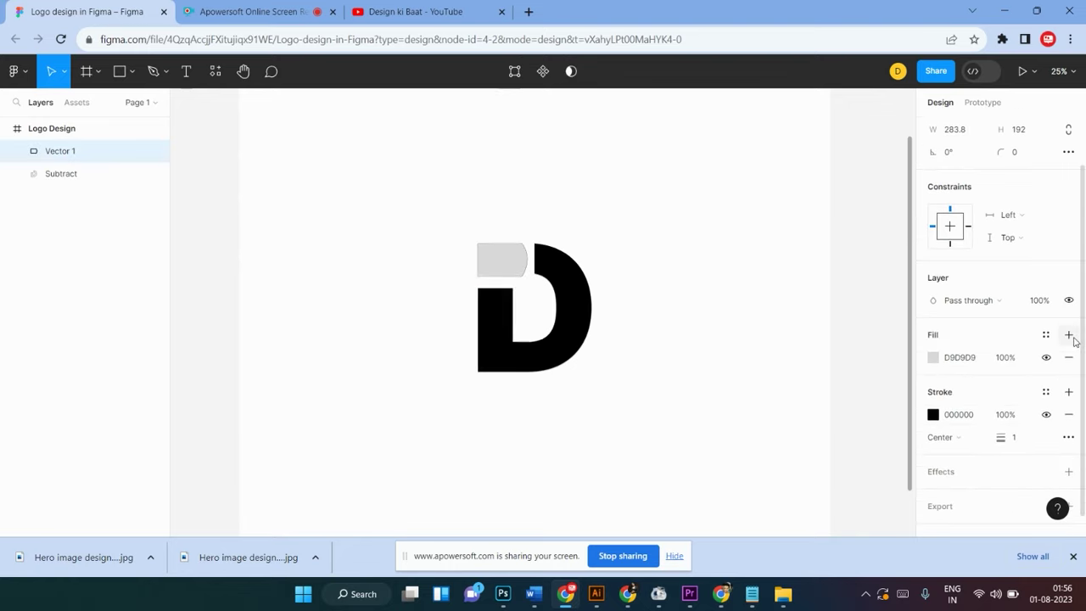
key(i)
click(567, 322)
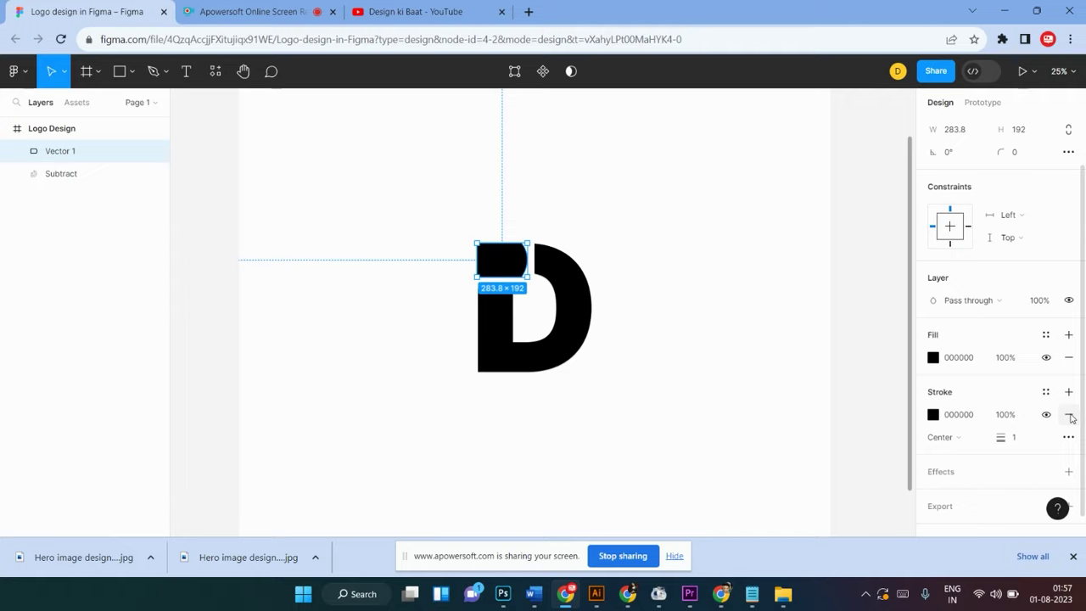
click(1071, 418)
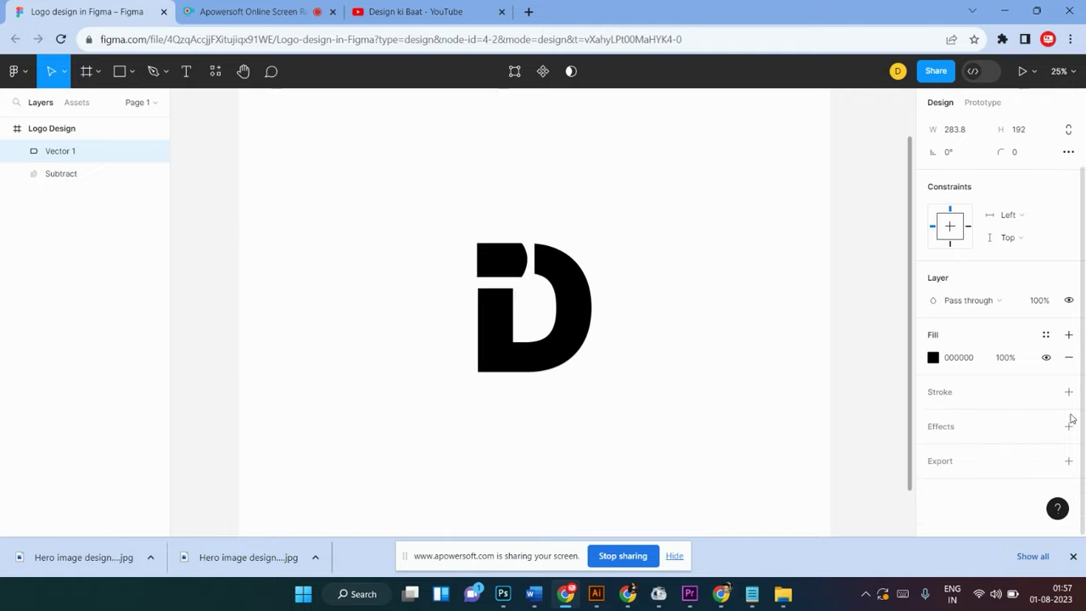
click(668, 251)
Flatten the Subtract D shape into a single path
scroll(668, 250, down, 2)
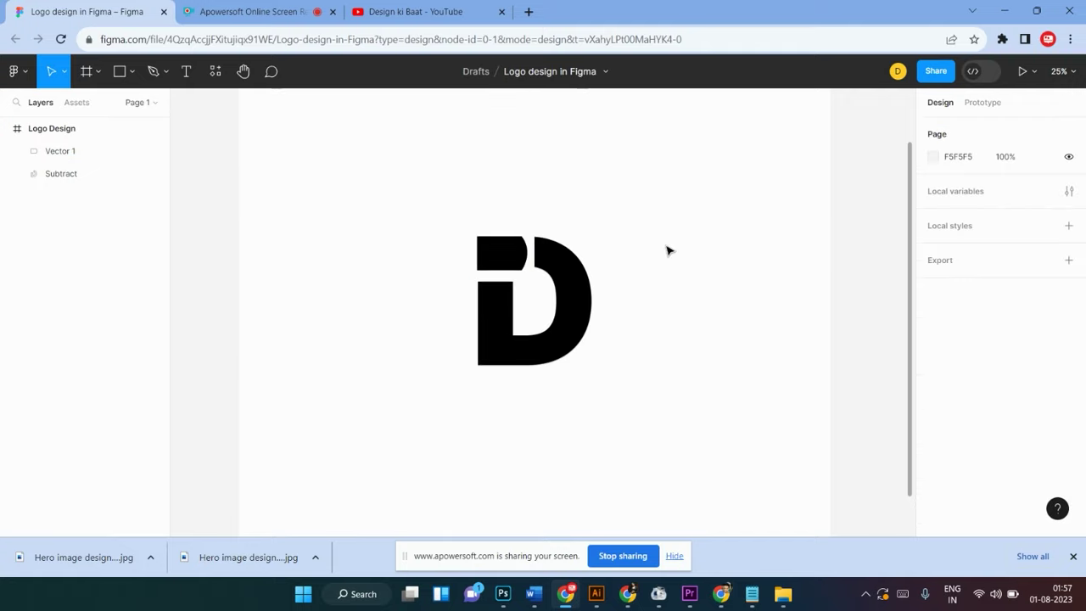
click(553, 219)
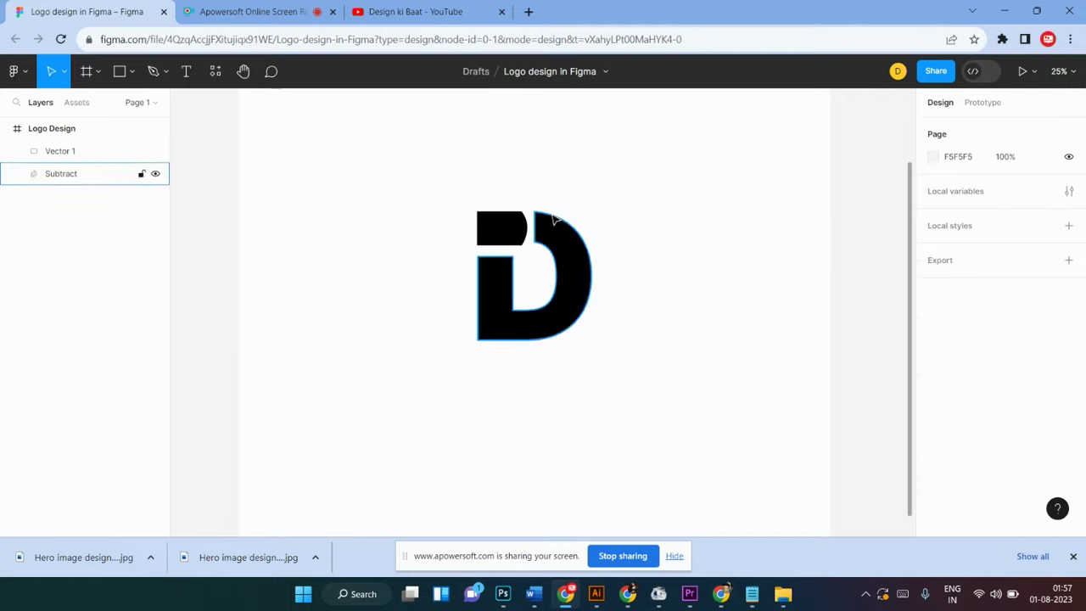
key(ctrl+plus)
scroll(553, 218, up, 5)
click(555, 291)
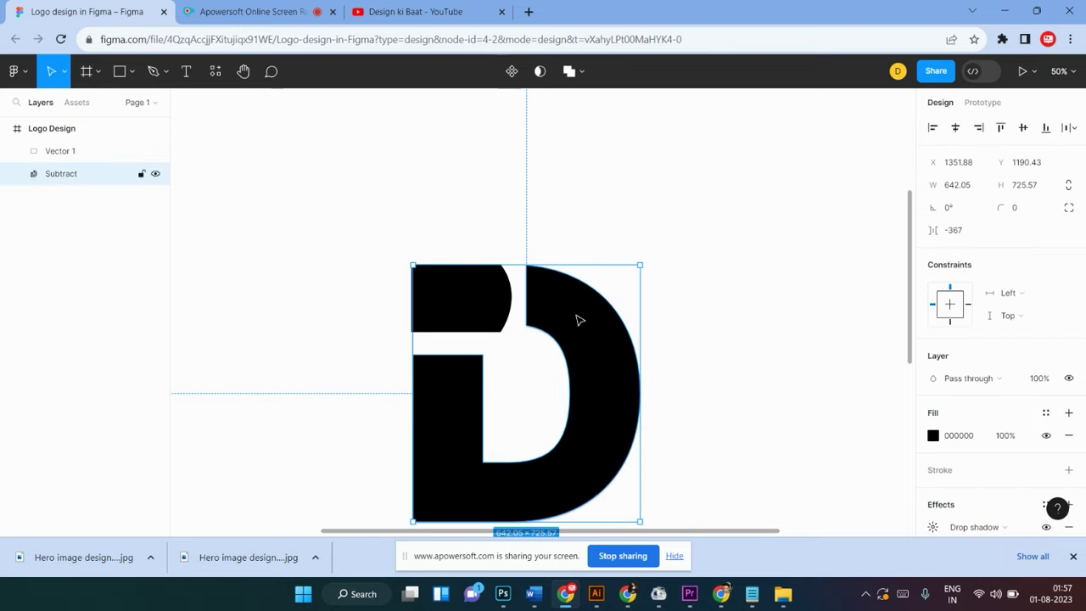
right_click(577, 316)
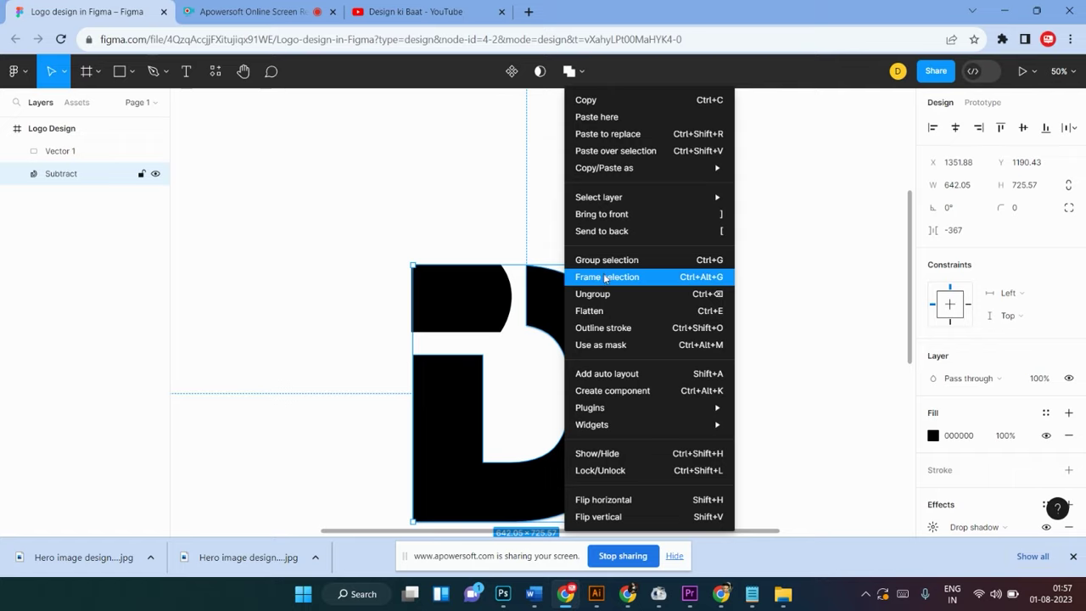
click(600, 318)
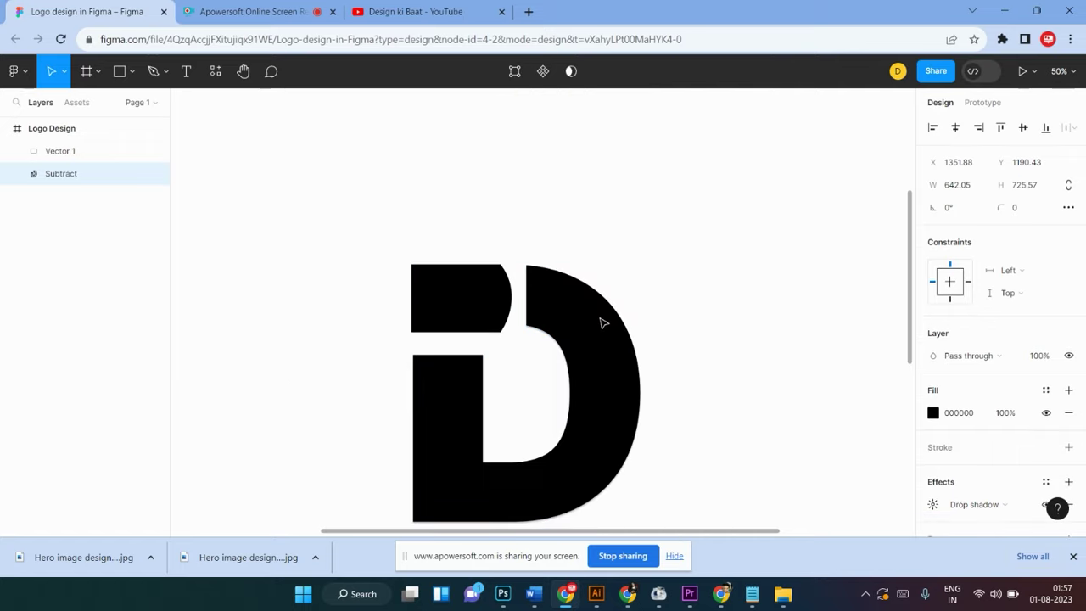
Check the flattened D beside its rounded tab, leaving the Subtract layer selected
click(552, 238)
click(584, 301)
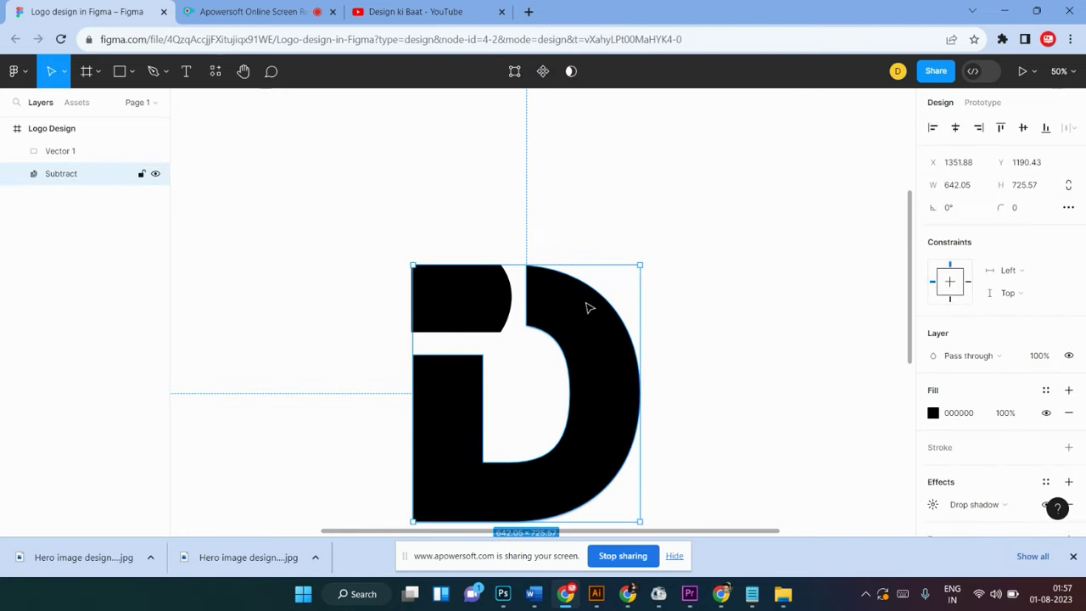
click(617, 223)
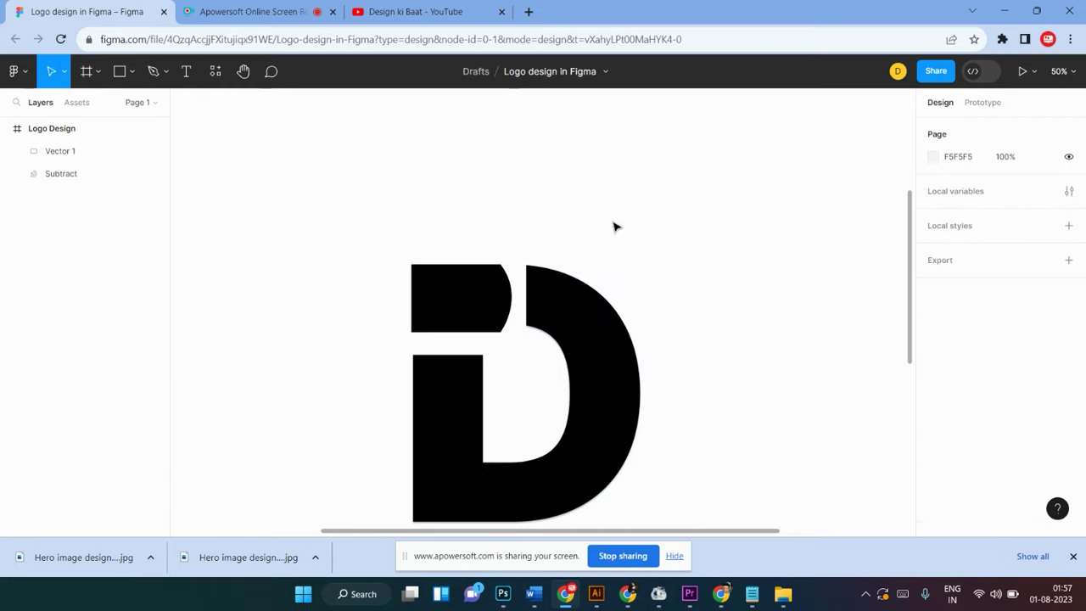
click(571, 274)
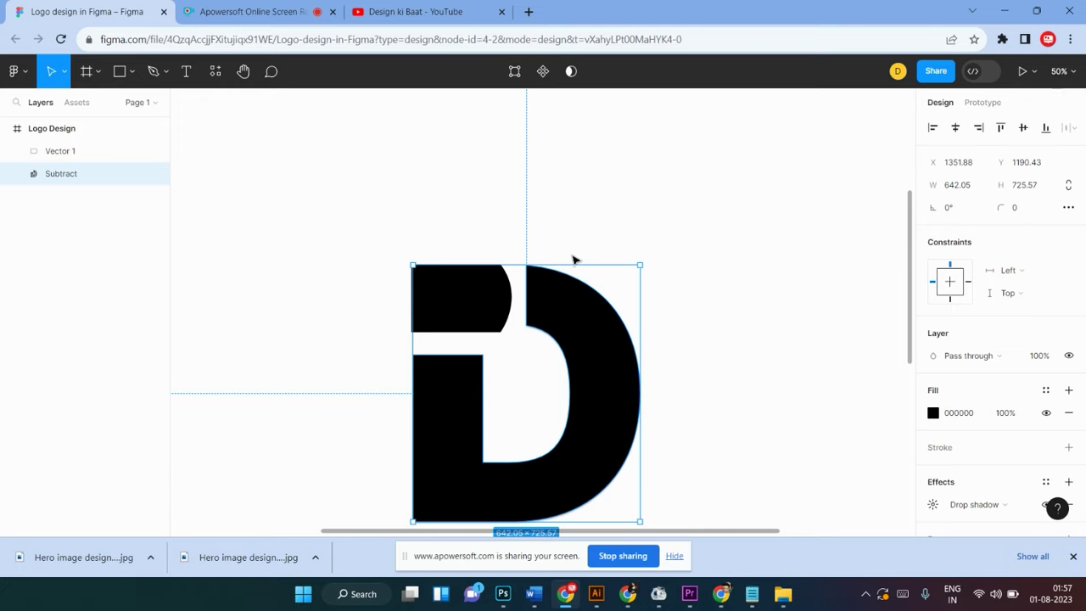
click(574, 259)
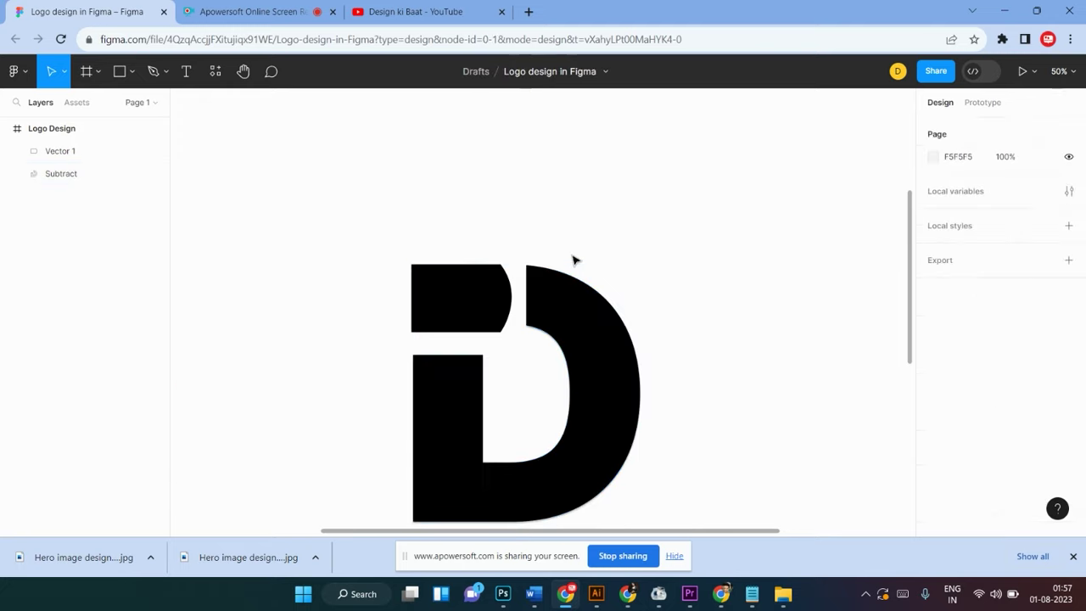
click(566, 330)
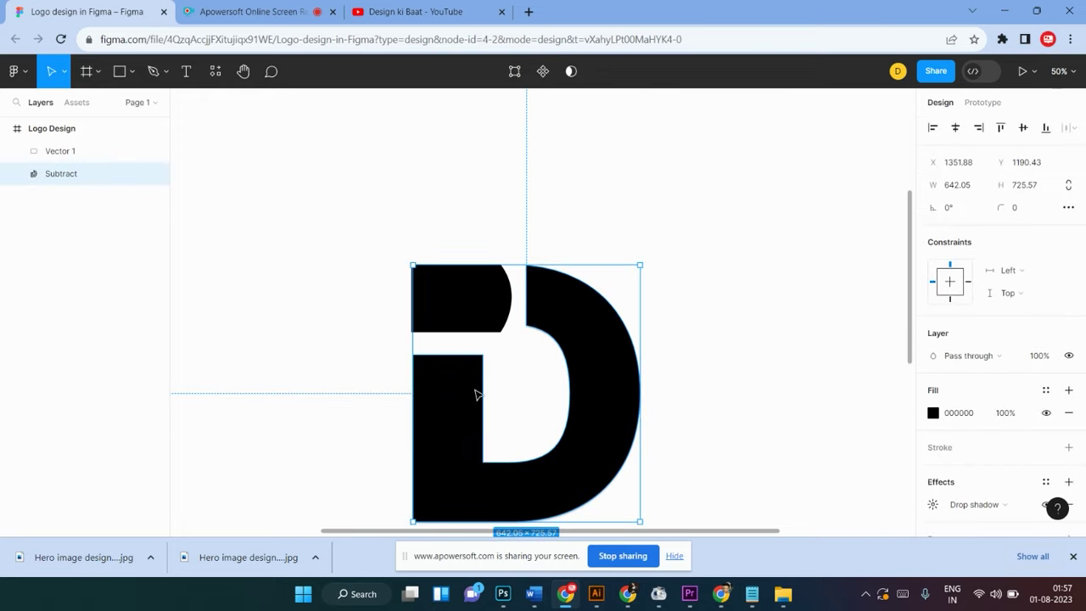
scroll(662, 267, down, 3)
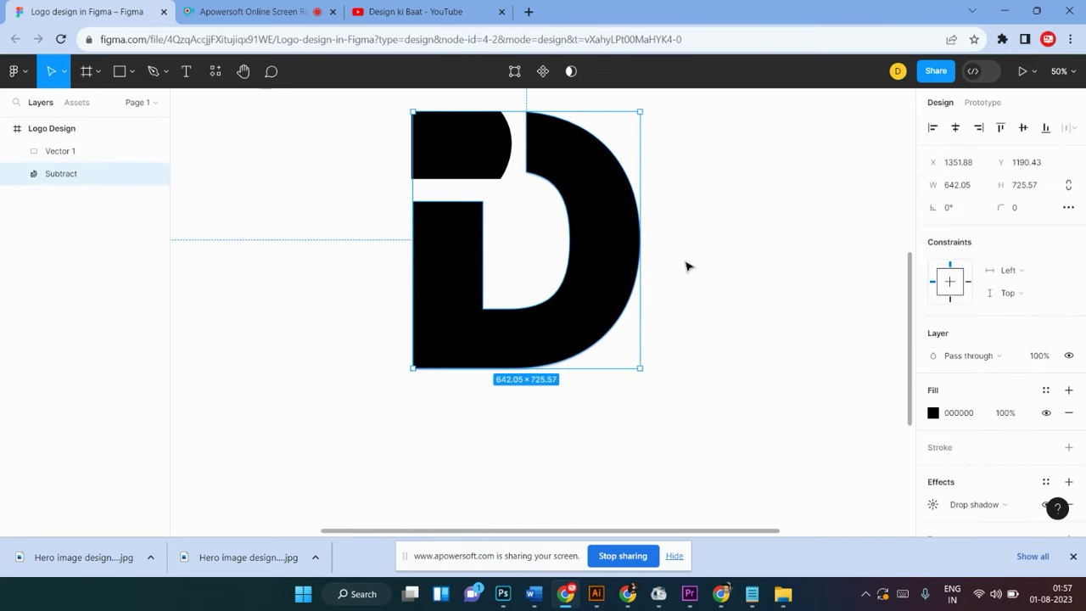
click(667, 274)
click(579, 313)
scroll(579, 313, up, 3)
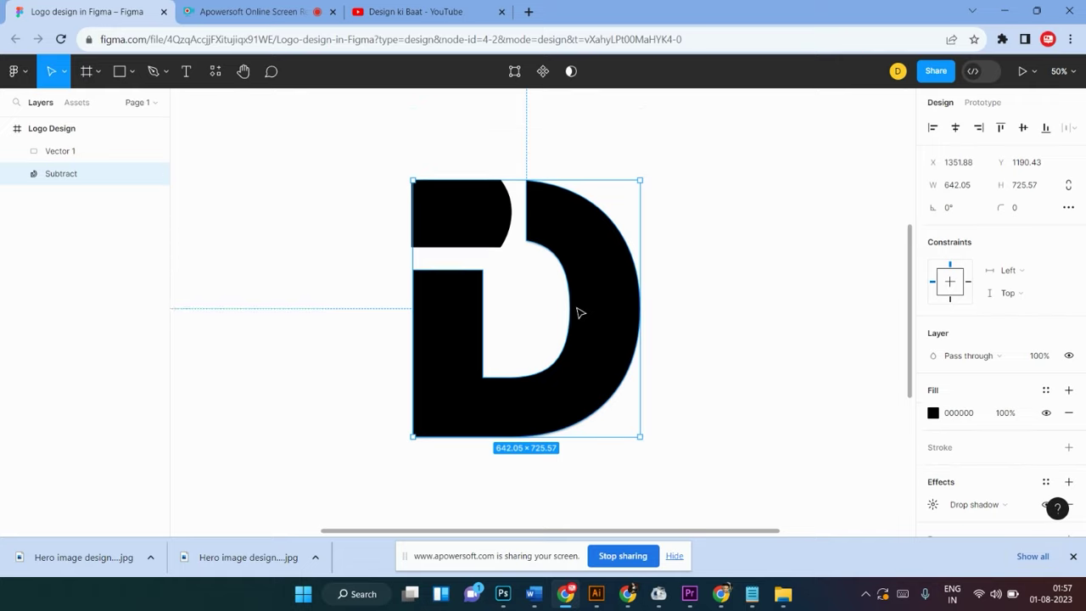
click(598, 209)
scroll(607, 202, down, 1)
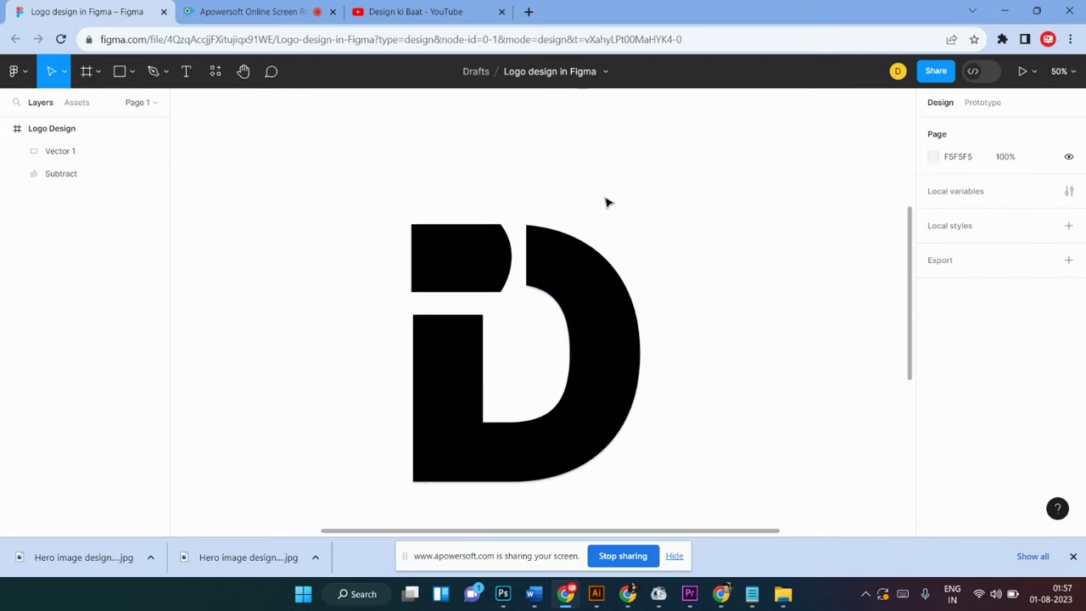
scroll(594, 208, down, 1)
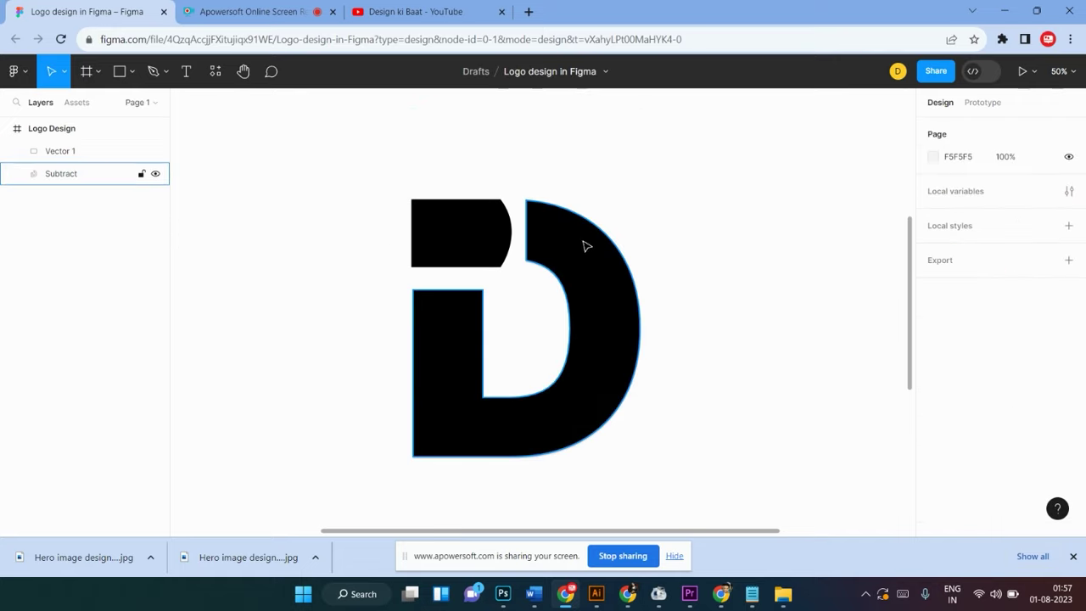
click(549, 239)
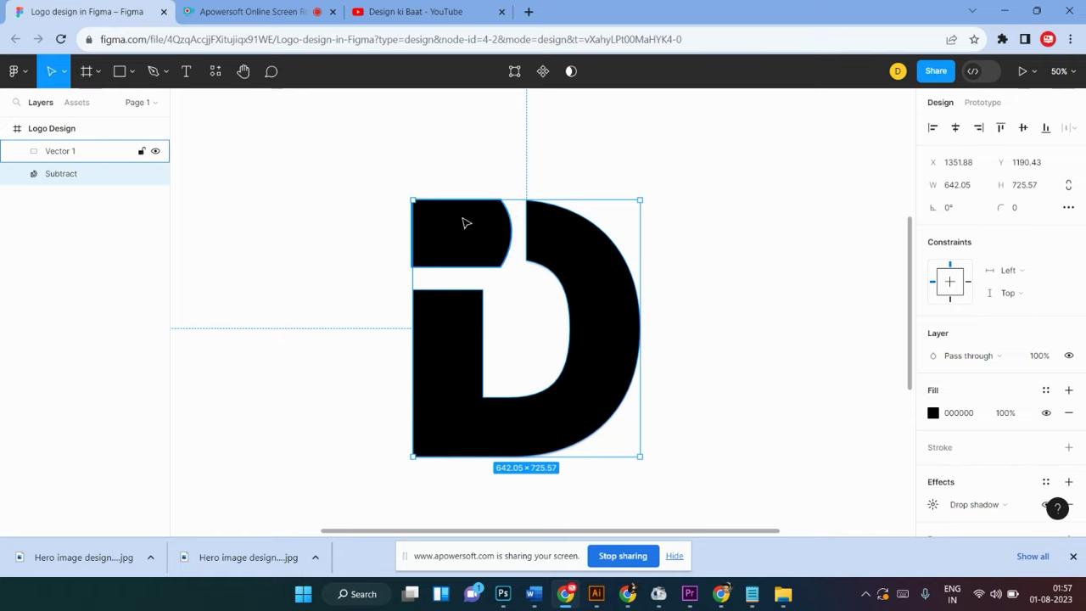
Bend the D's inner top-left edge inward into a curved notch beside the rounded tab
double_click(538, 238)
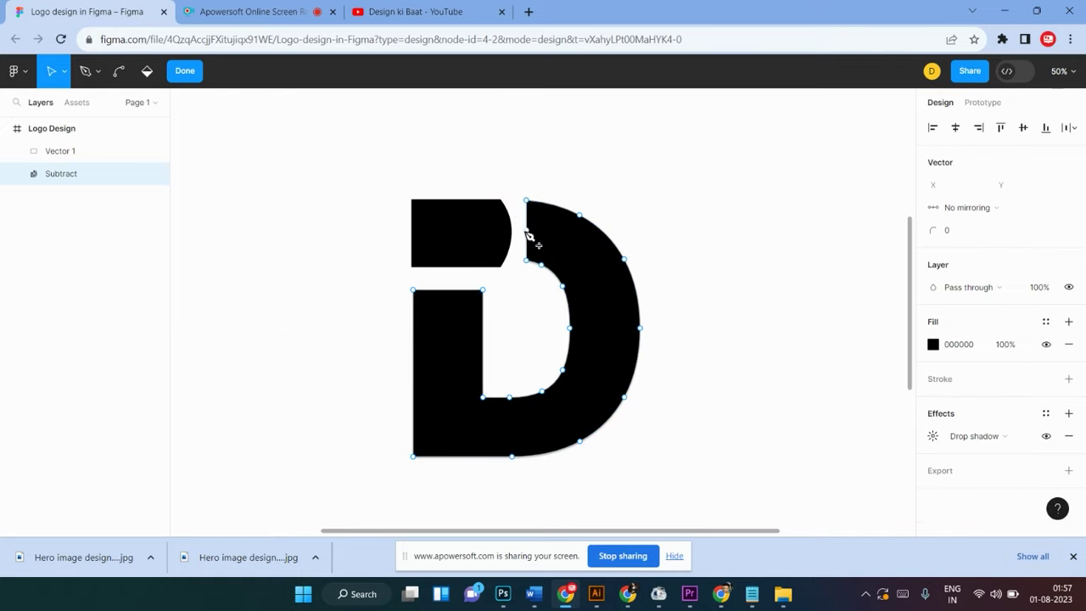
click(120, 72)
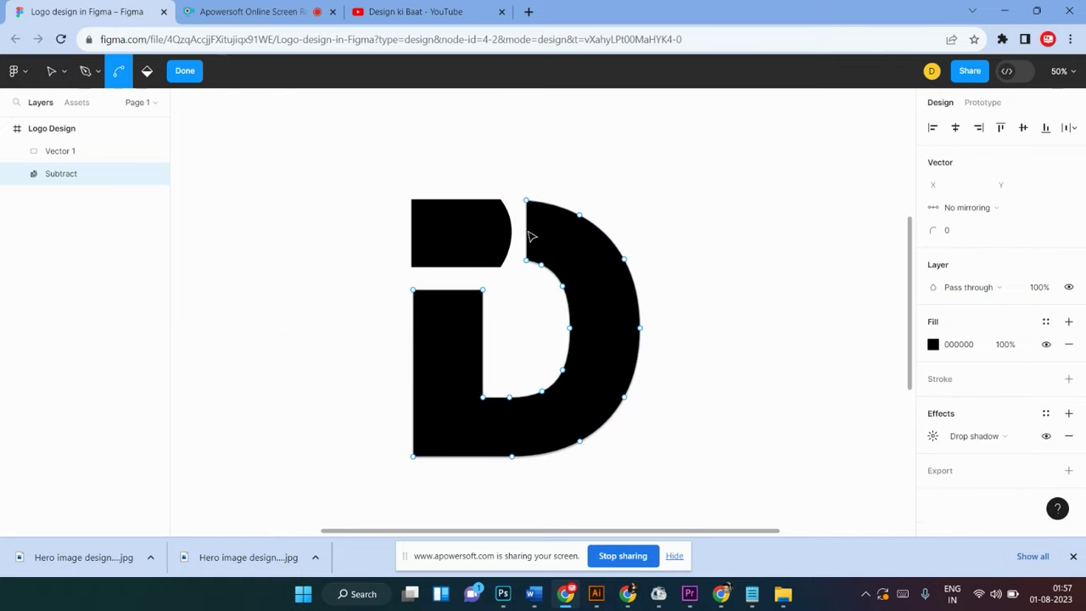
drag(534, 238, 542, 240)
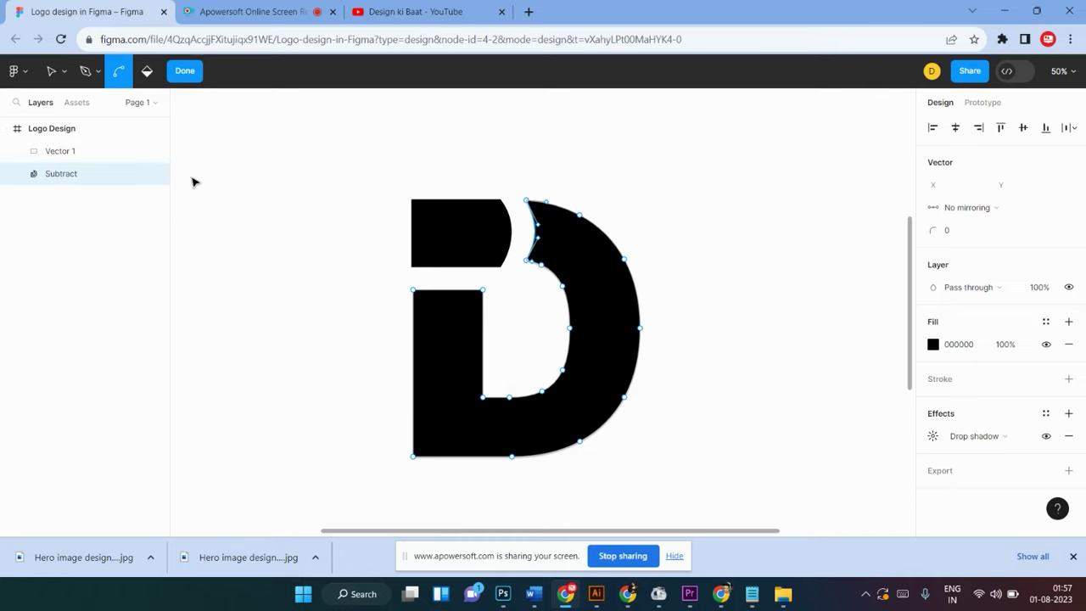
click(172, 75)
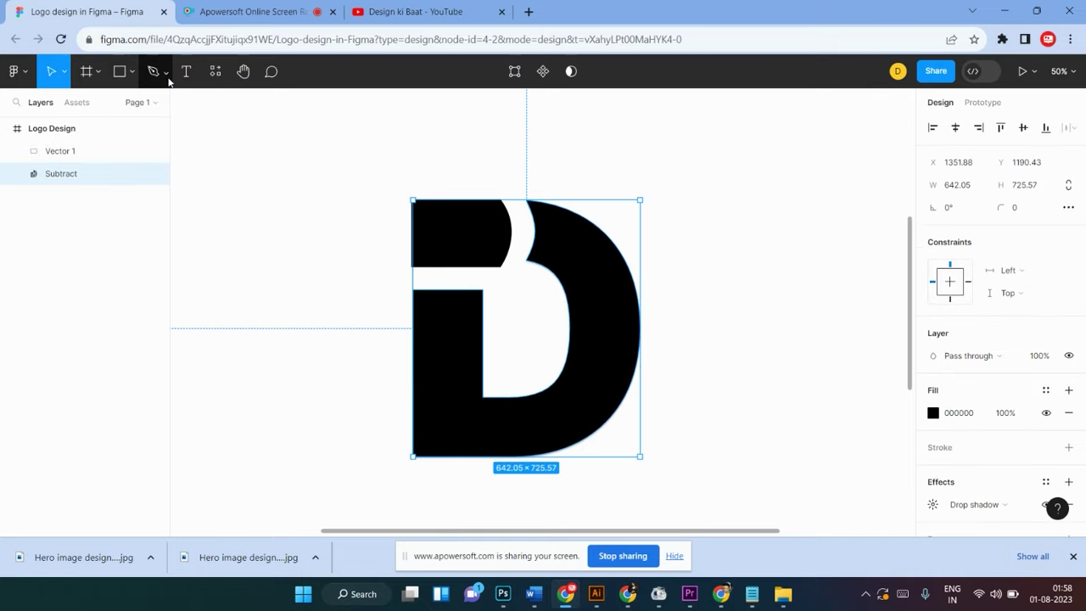
click(414, 156)
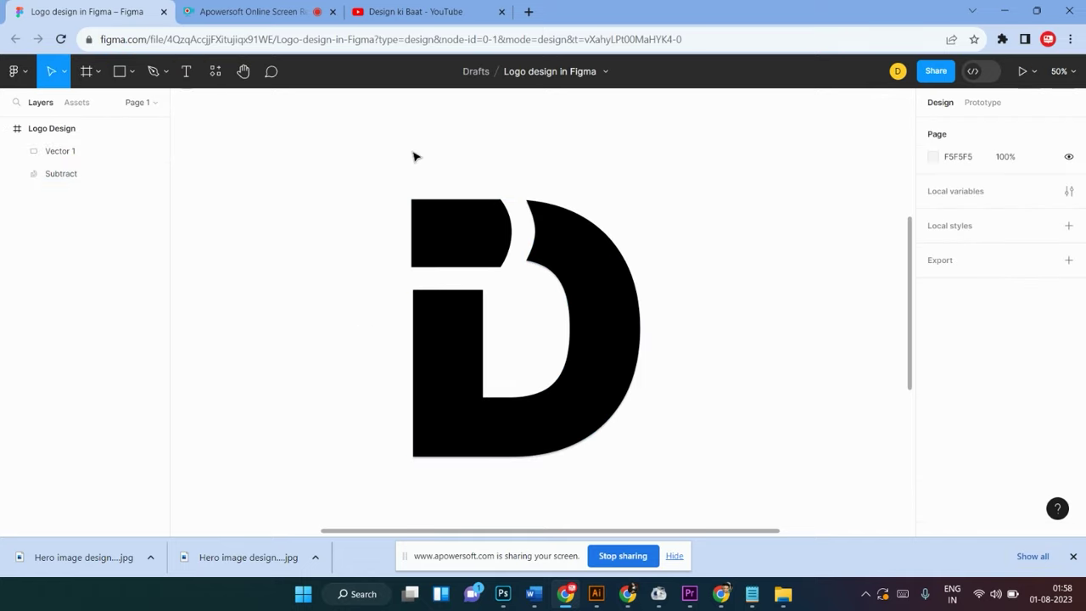
Fill the Vector 1 dot block red
scroll(414, 156, up, 1)
scroll(414, 156, down, 1)
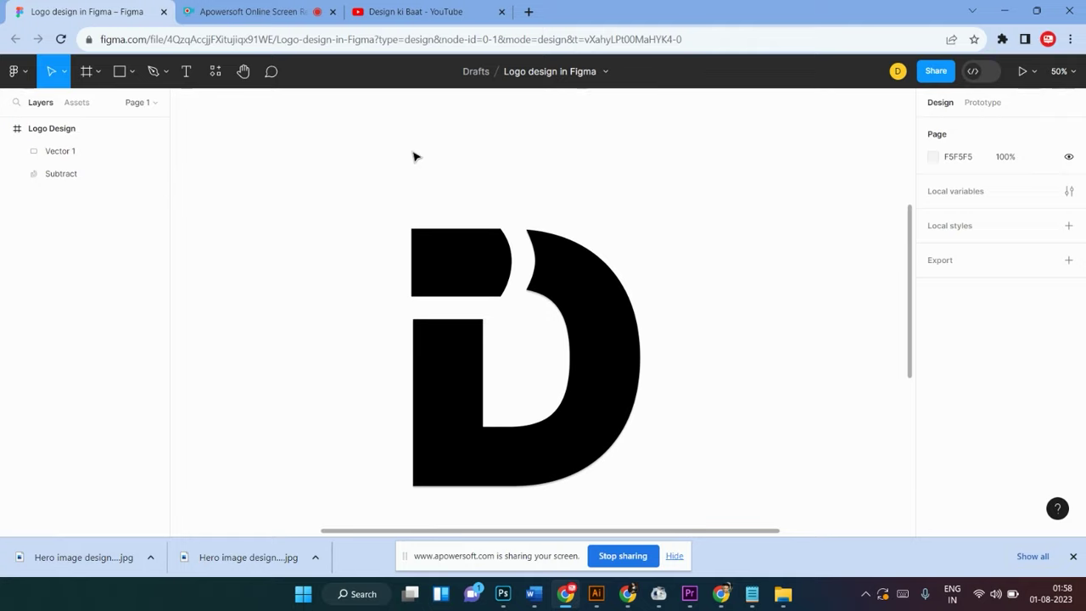
key(minus)
key(minus)
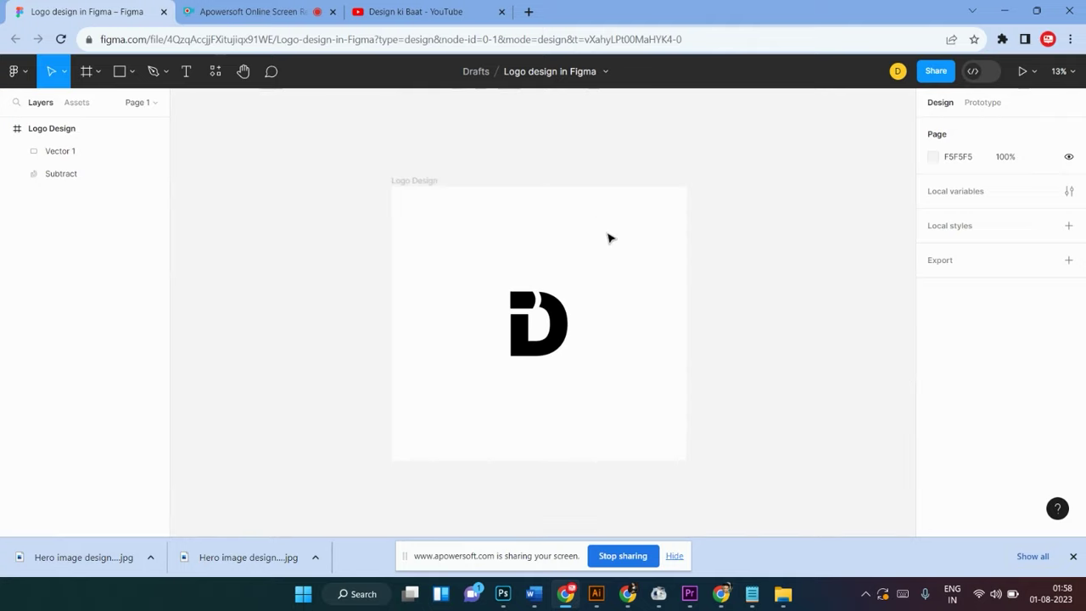
drag(580, 280, 469, 405)
click(585, 316)
click(527, 302)
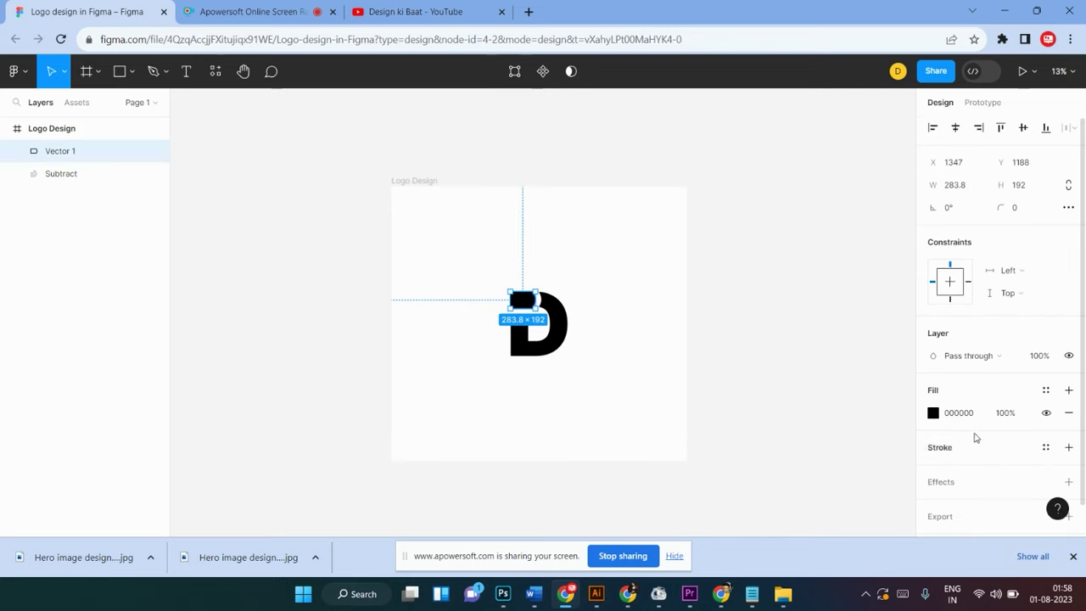
click(933, 413)
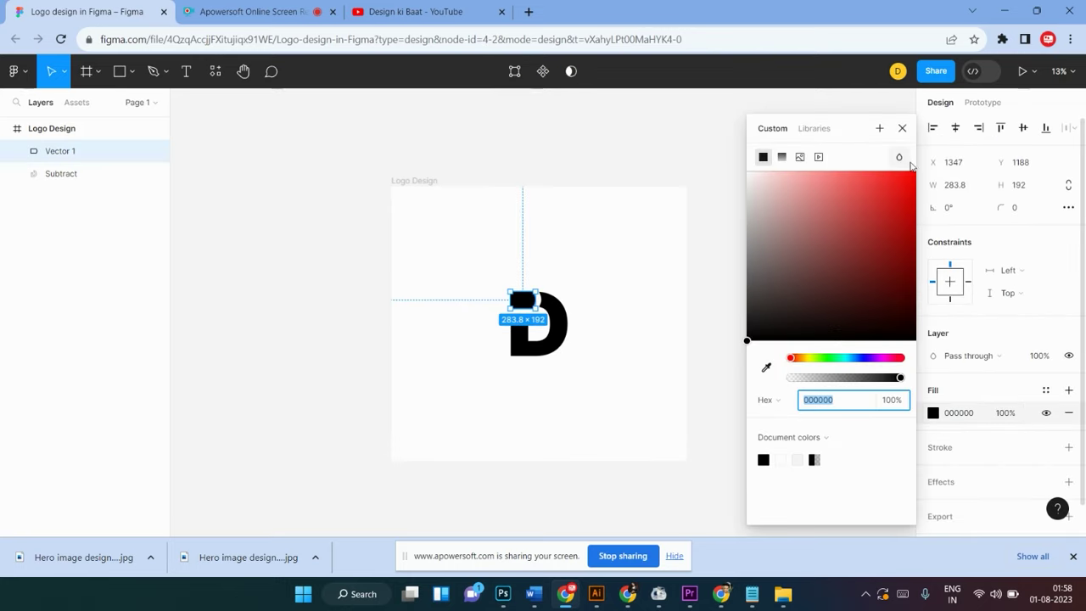
click(912, 178)
click(600, 270)
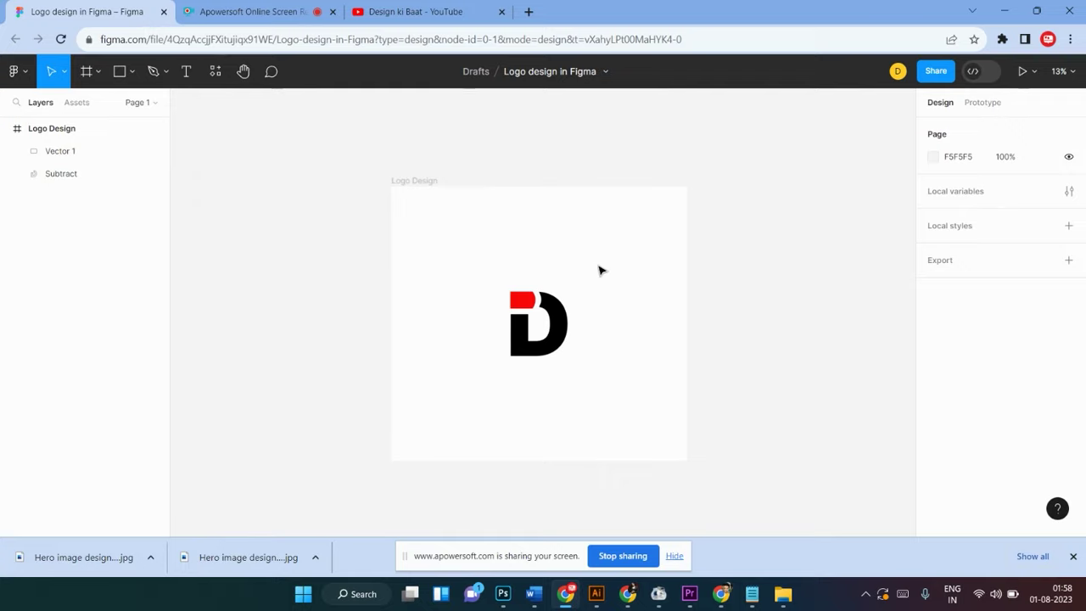
Move both parts of the iD logo up and left in the frame
scroll(600, 269, down, 1)
key(ctrl+equal)
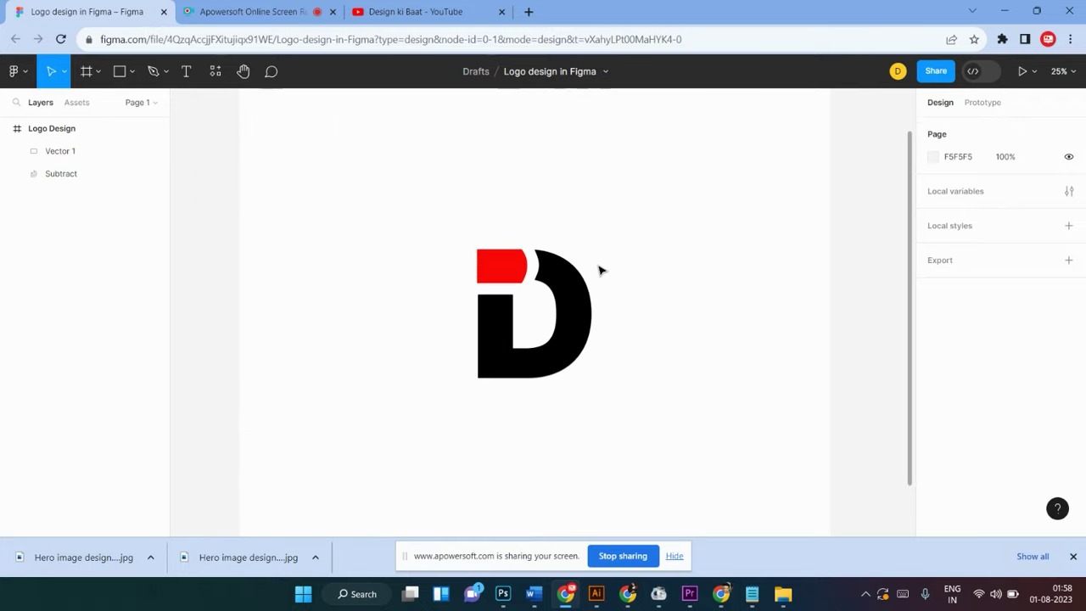
drag(608, 234, 444, 402)
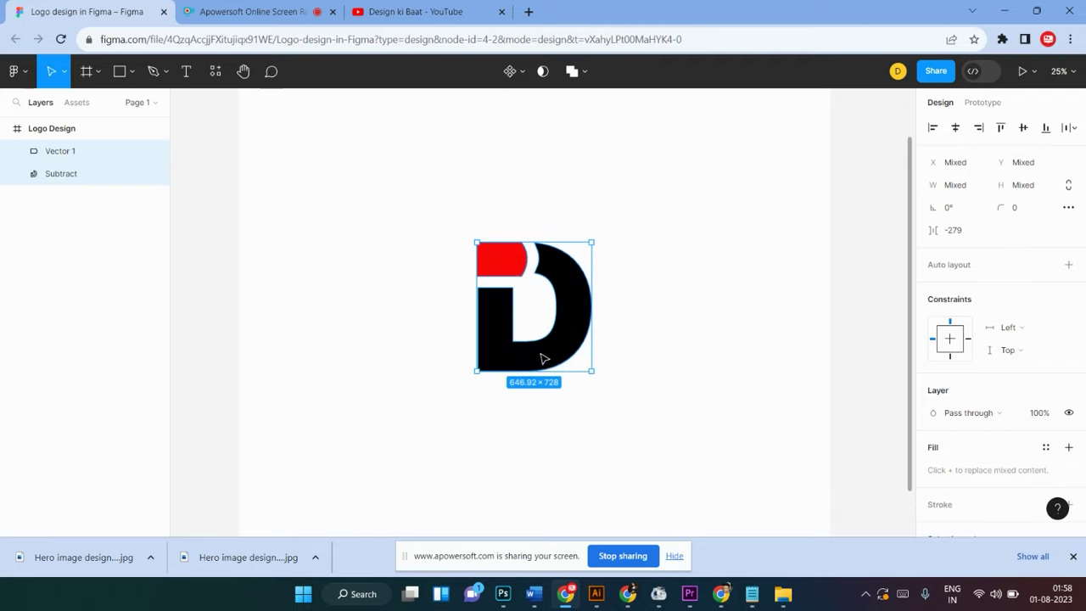
drag(544, 359, 496, 312)
click(602, 332)
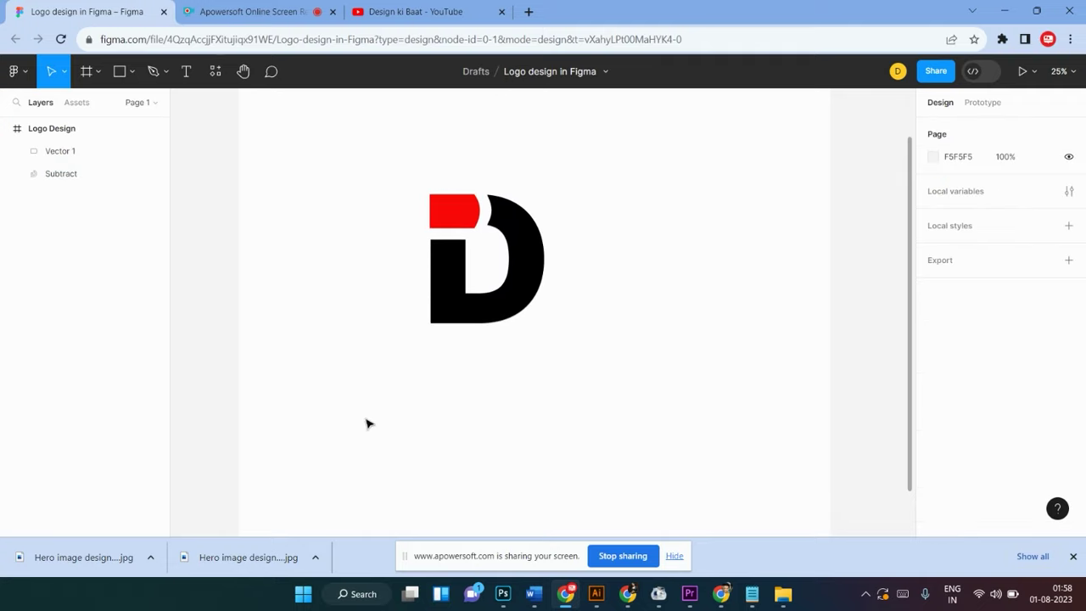
Add a text box reading 'Creati' below the logo and change its font size
click(190, 73)
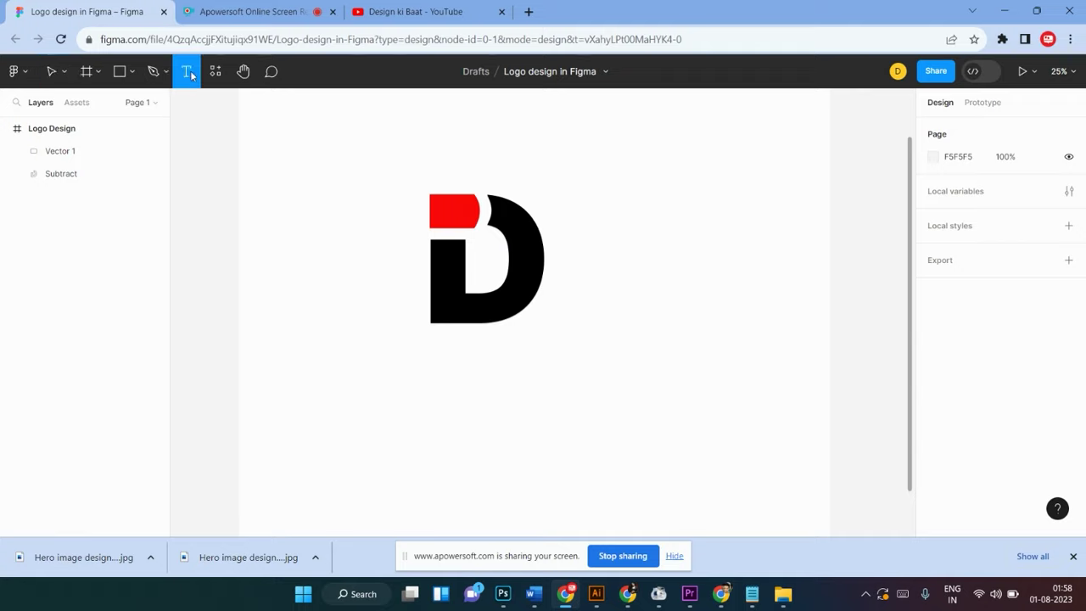
click(443, 350)
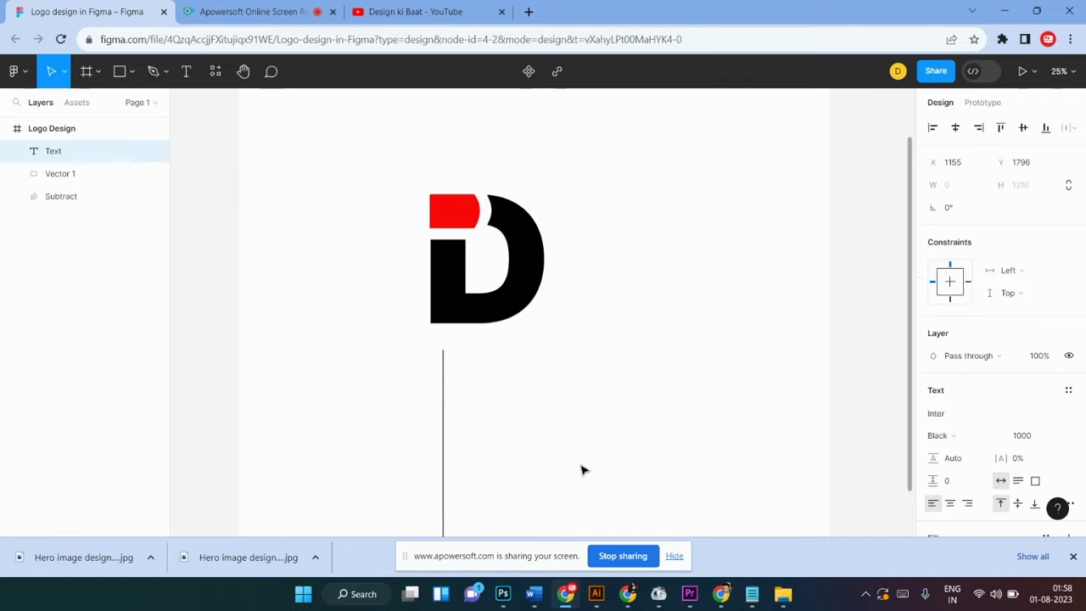
scroll(492, 345, down, 3)
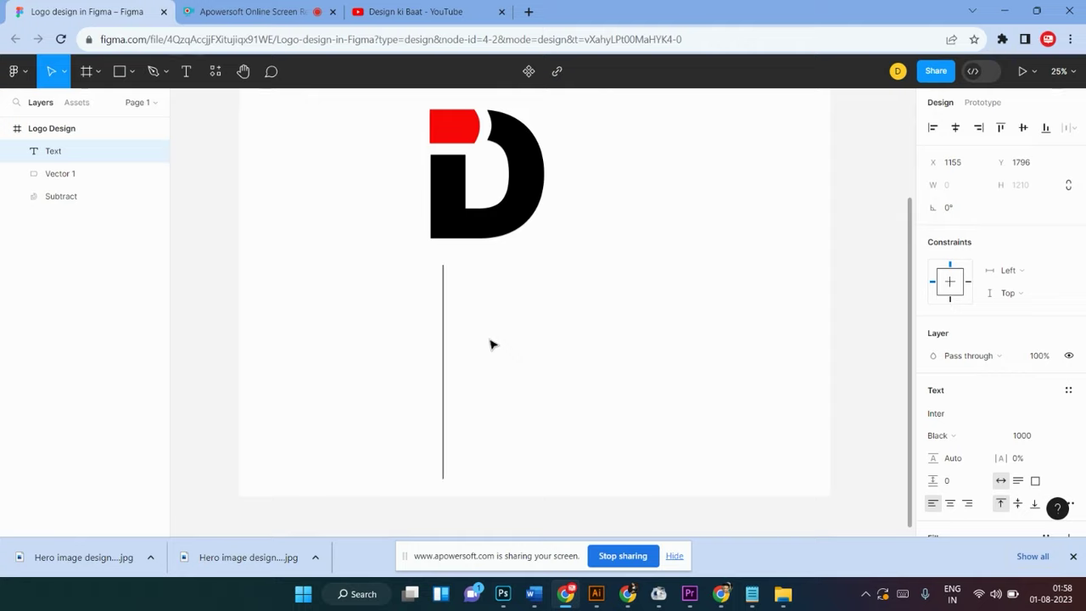
text(Cr)
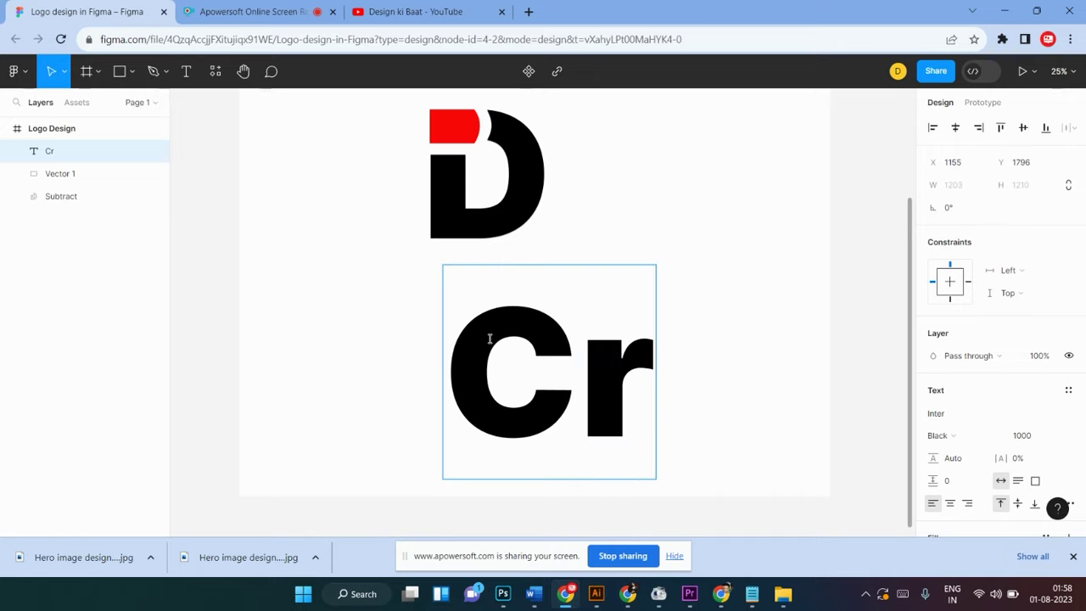
text(eati)
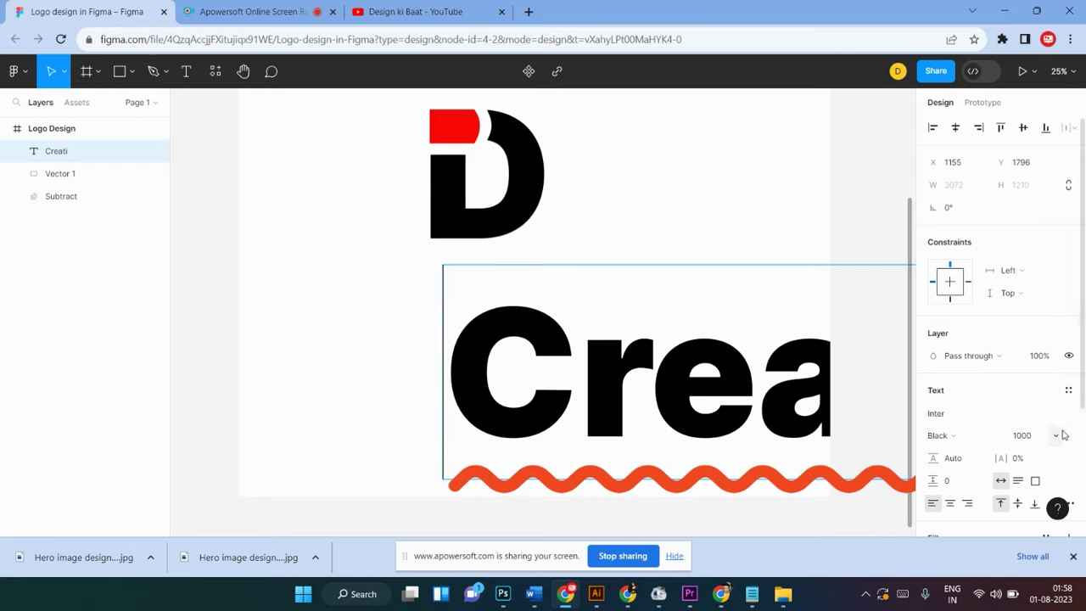
click(1033, 440)
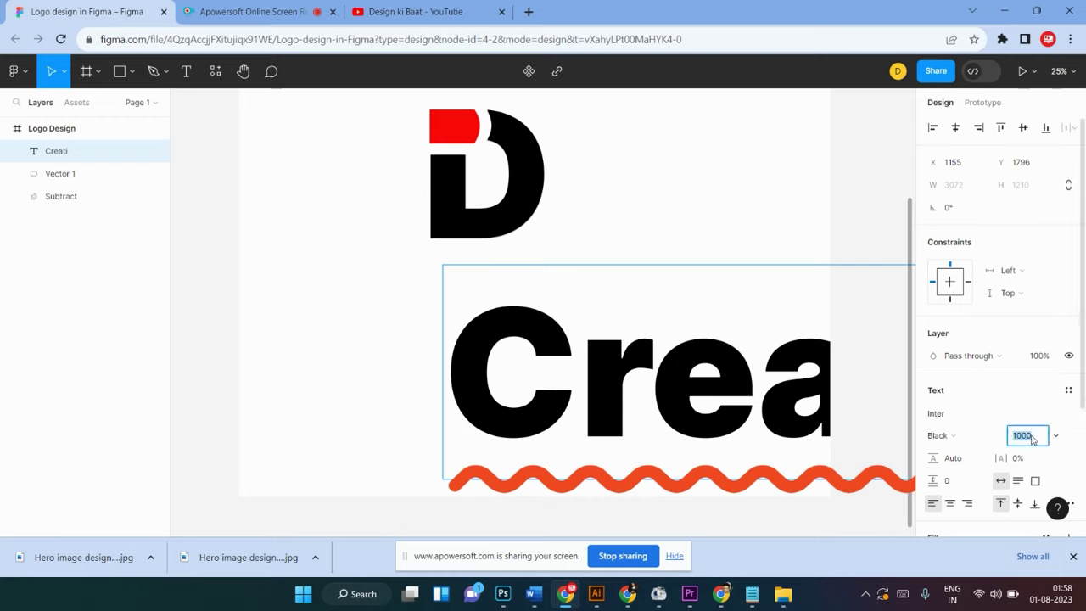
text(40)
key(Return)
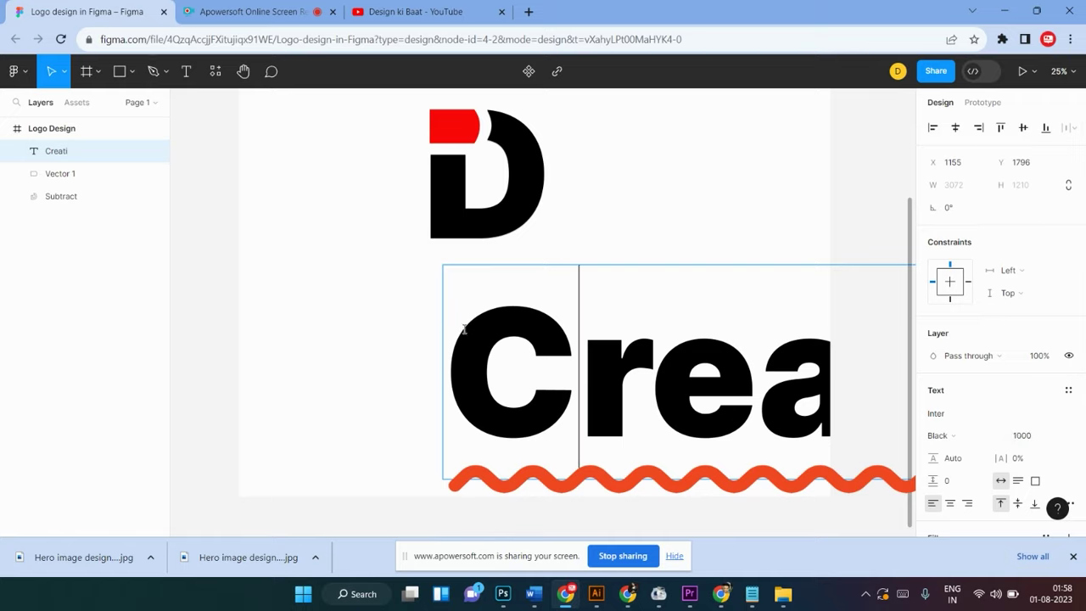
key(Escape)
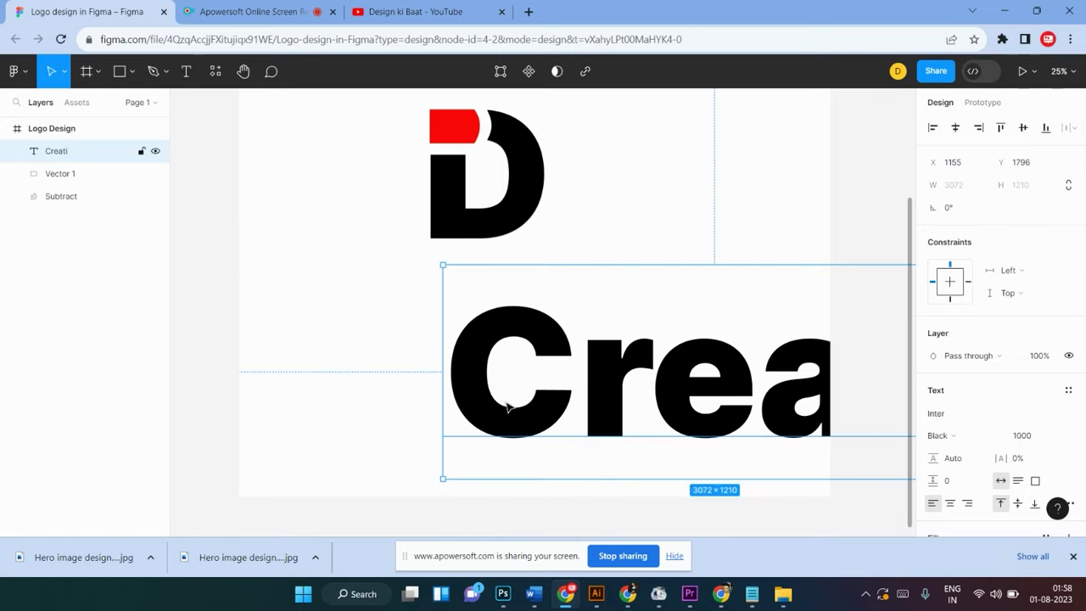
Move the text left, set its size to 400, and complete the word 'Creative'
drag(507, 406, 323, 412)
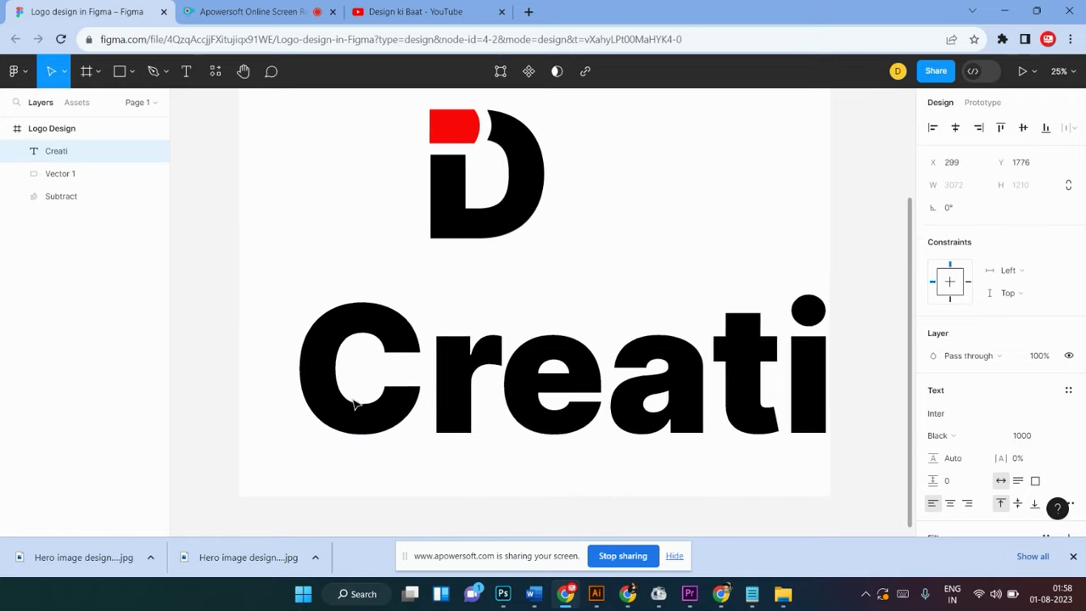
click(1031, 438)
text(4)
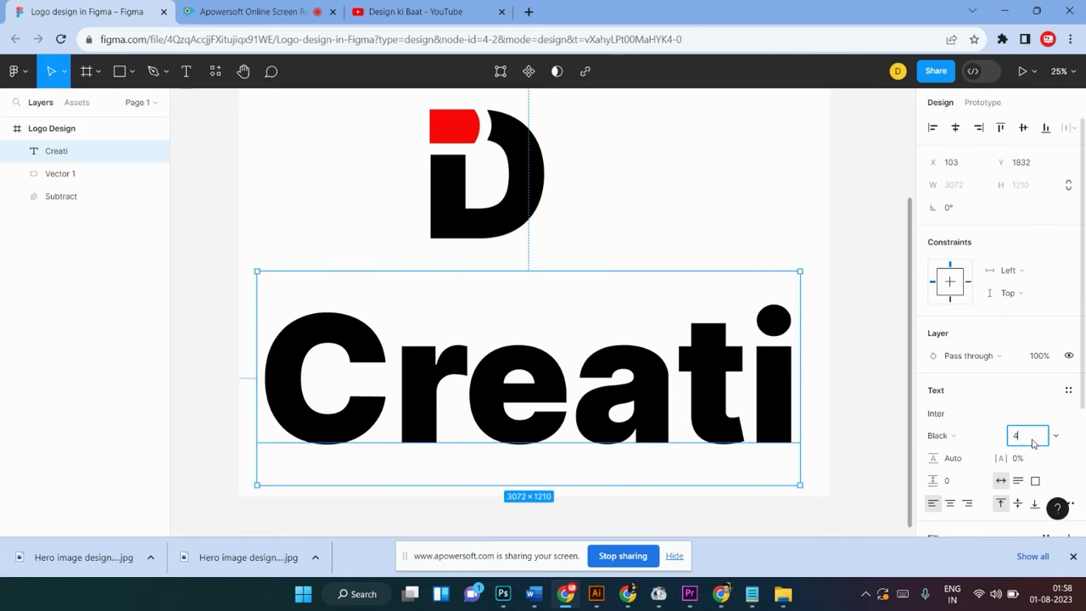
key(Return)
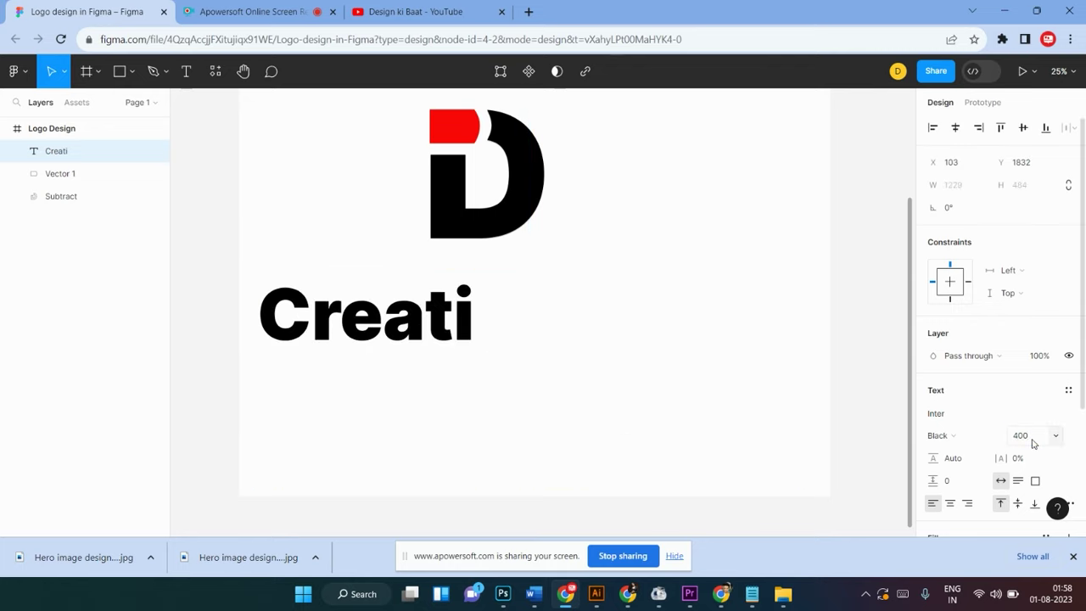
double_click(462, 326)
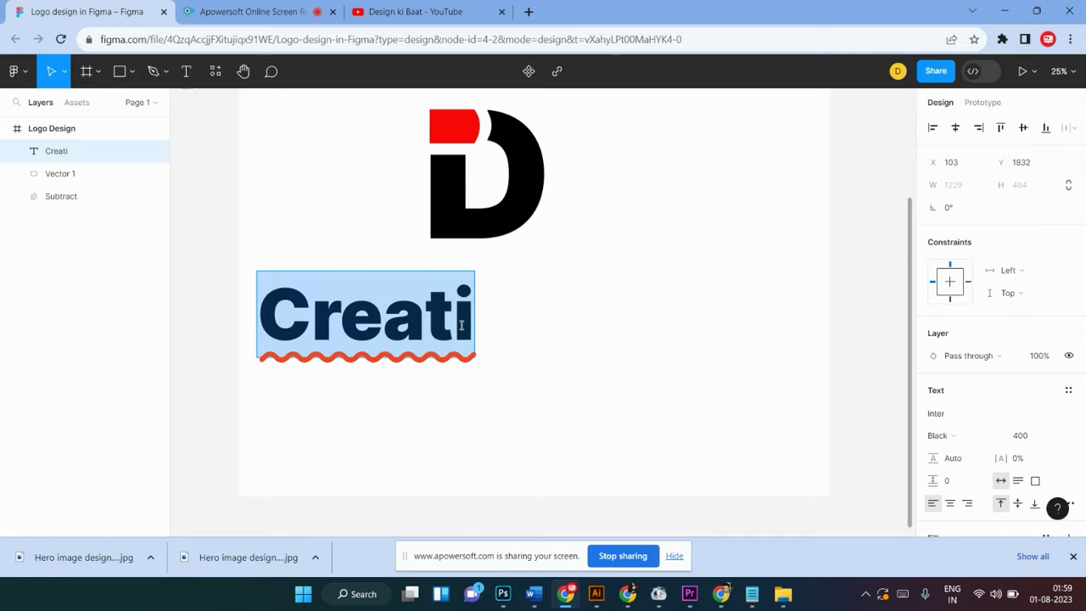
click(466, 324)
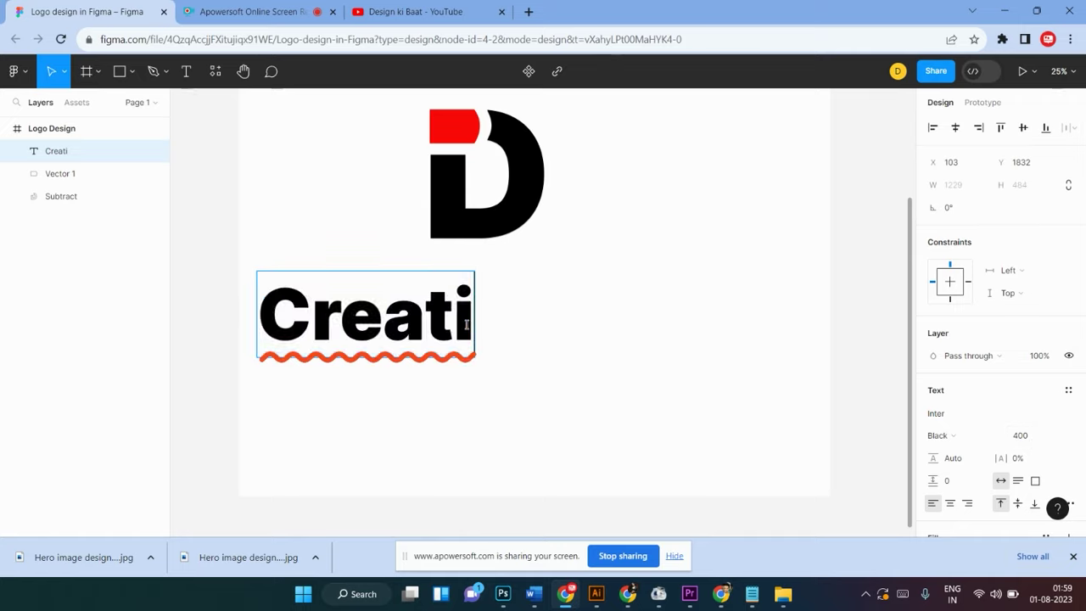
text(ve)
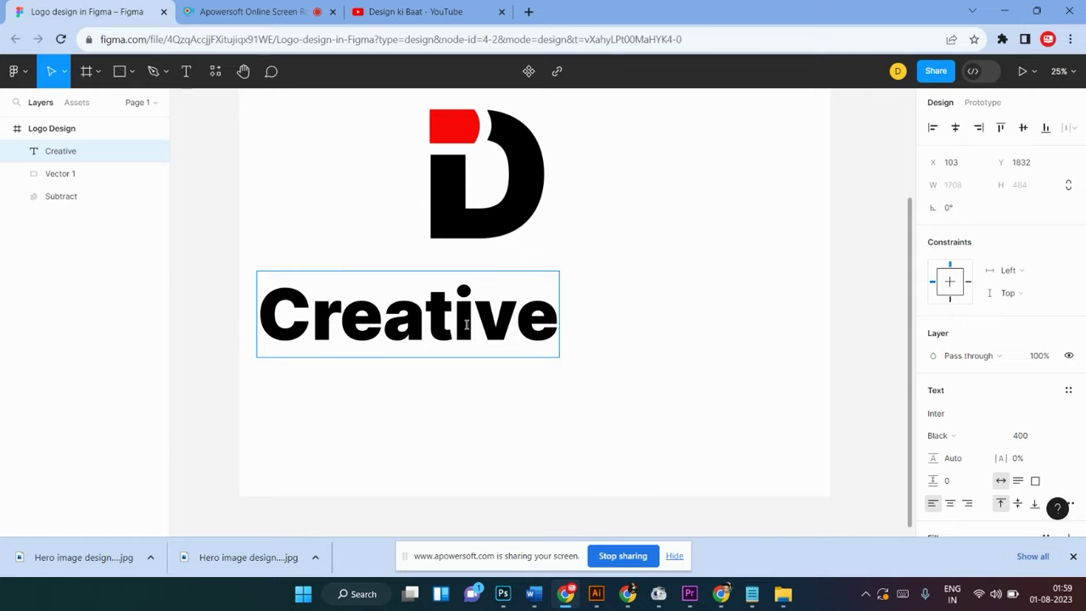
key(Escape)
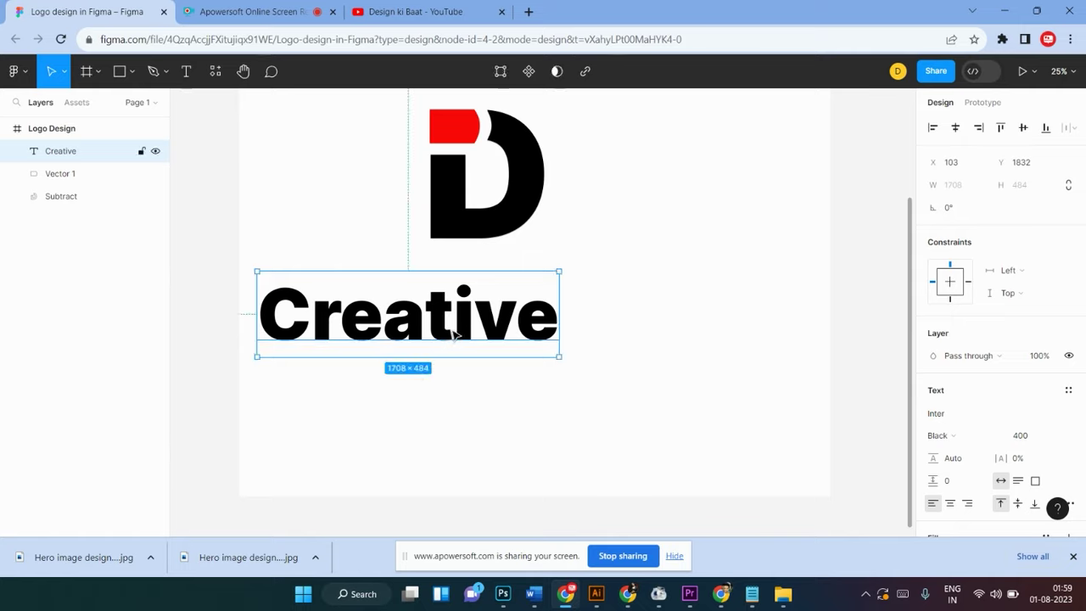
Centre Creative under the iD logo and set its font size to 100
drag(454, 335, 594, 293)
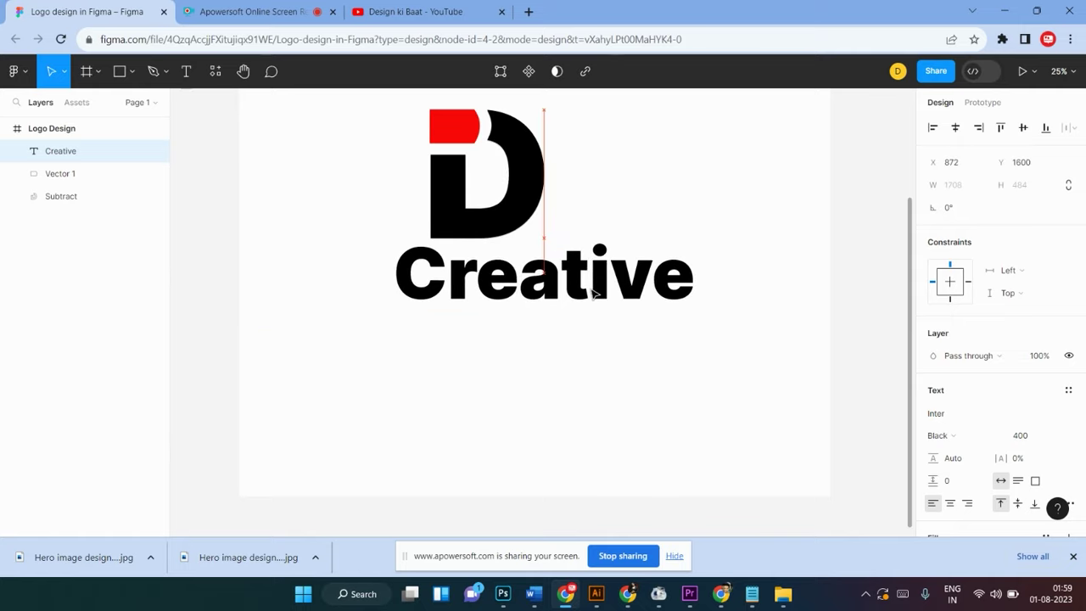
click(1023, 436)
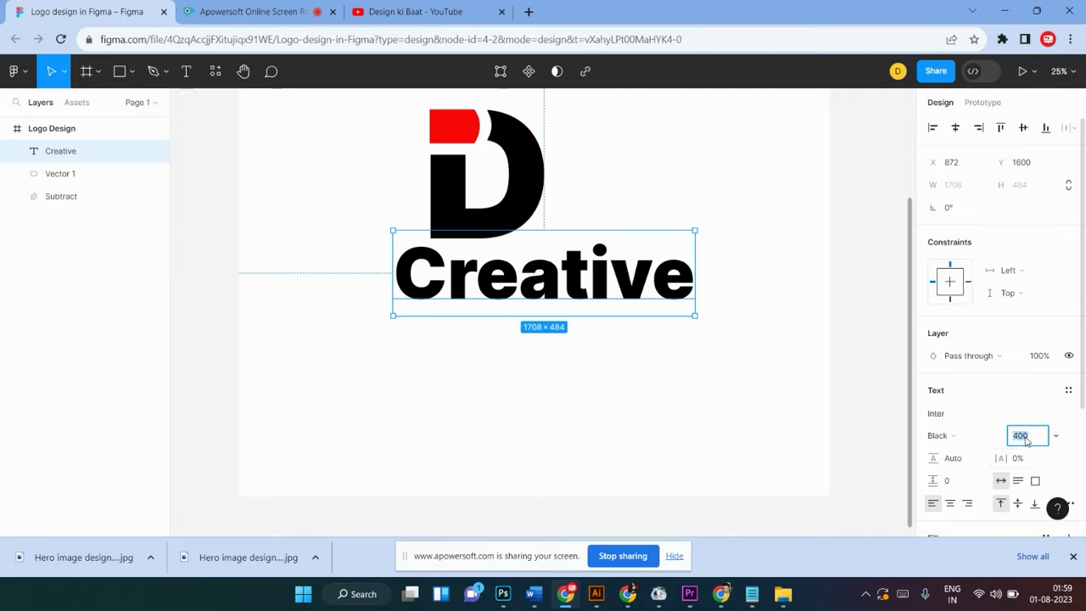
text(10)
key(Return)
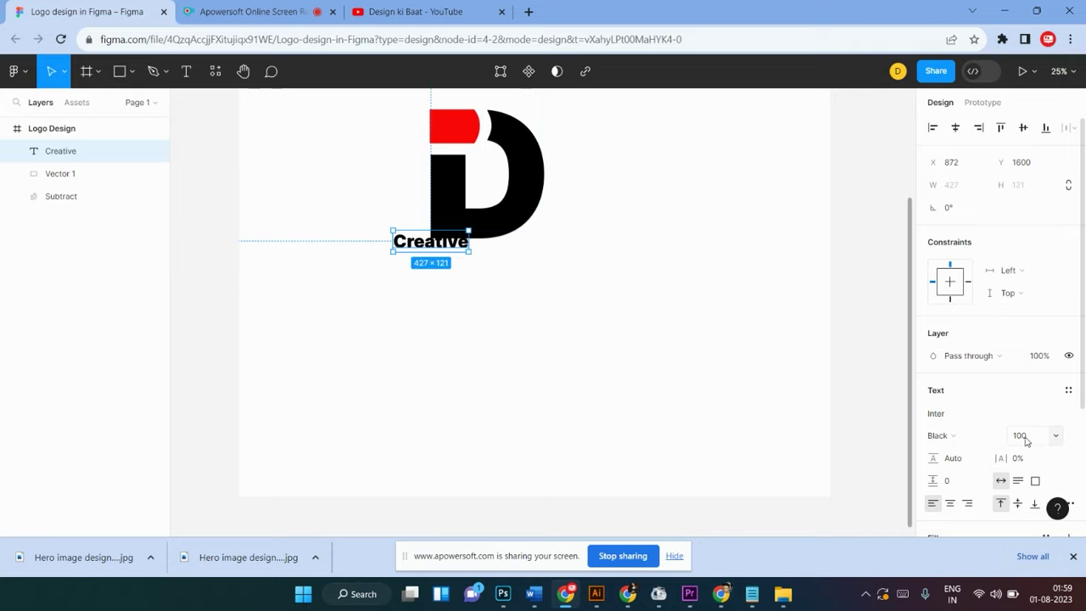
Set Creative to size 150 and align it beneath the D at X 1079, Y 1684
drag(443, 245, 480, 262)
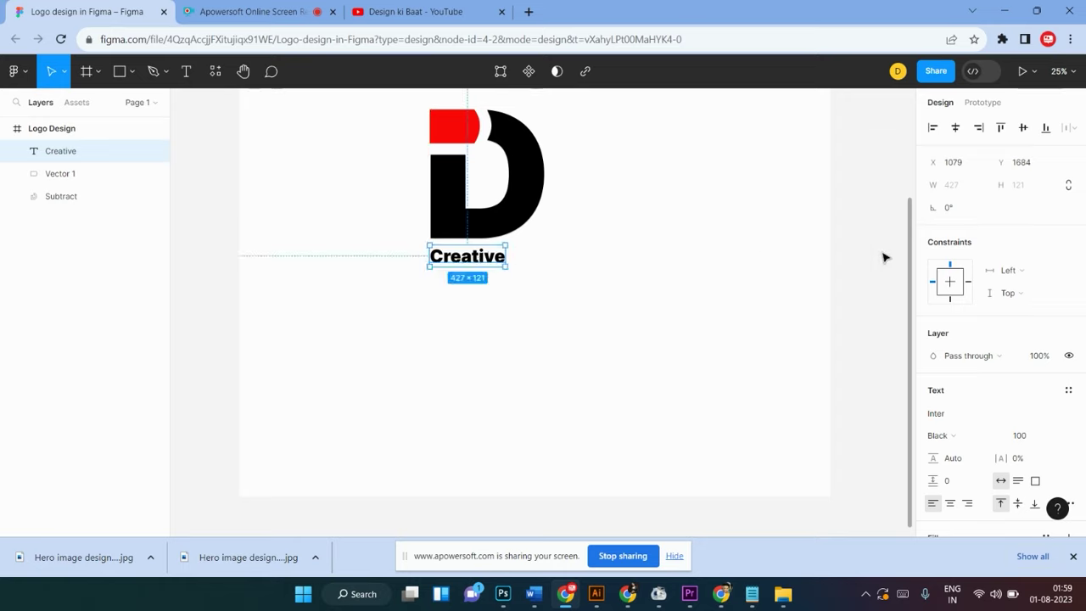
click(1022, 436)
double_click(1023, 436)
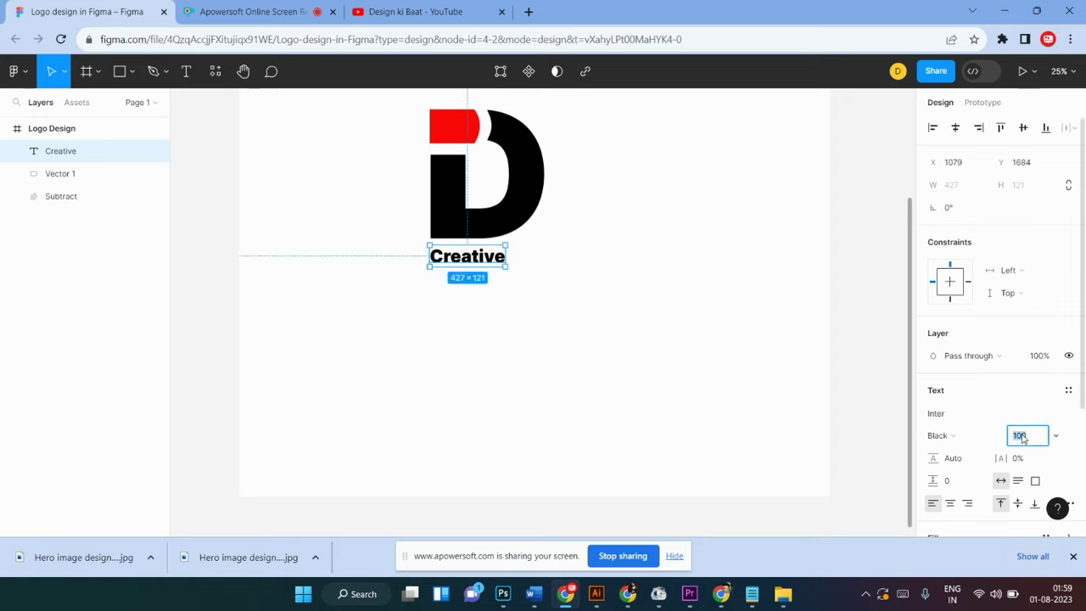
text(1)
key(Return)
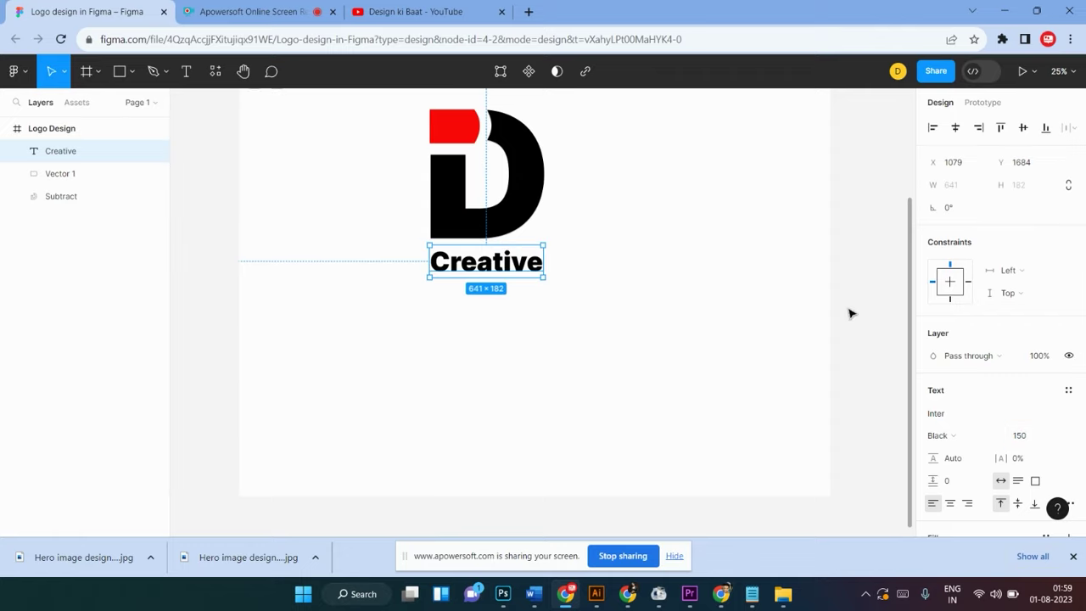
click(609, 311)
scroll(608, 311, up, 2)
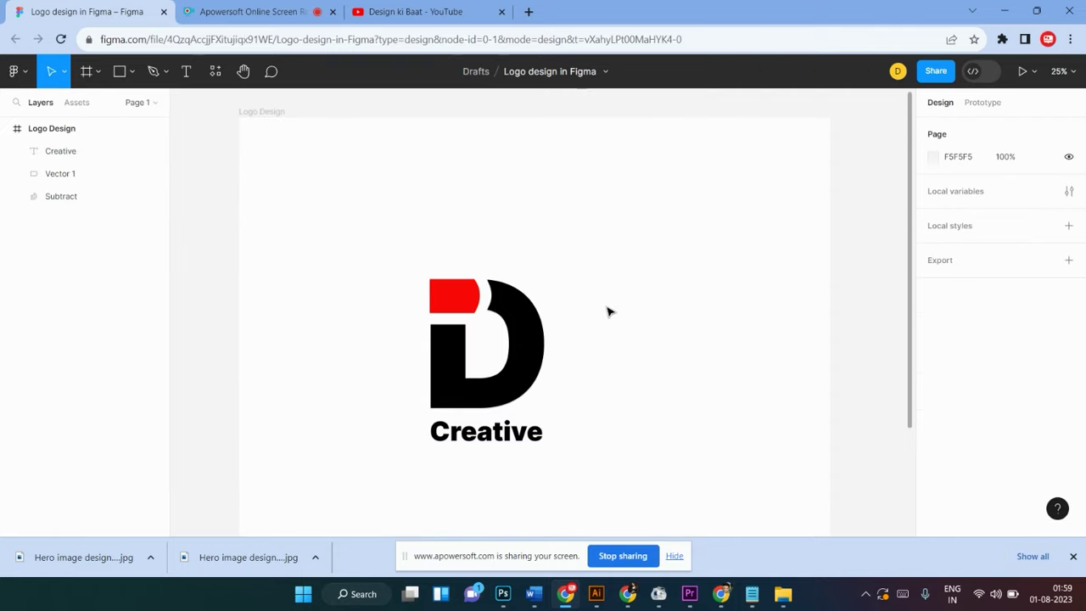
scroll(609, 311, down, 1)
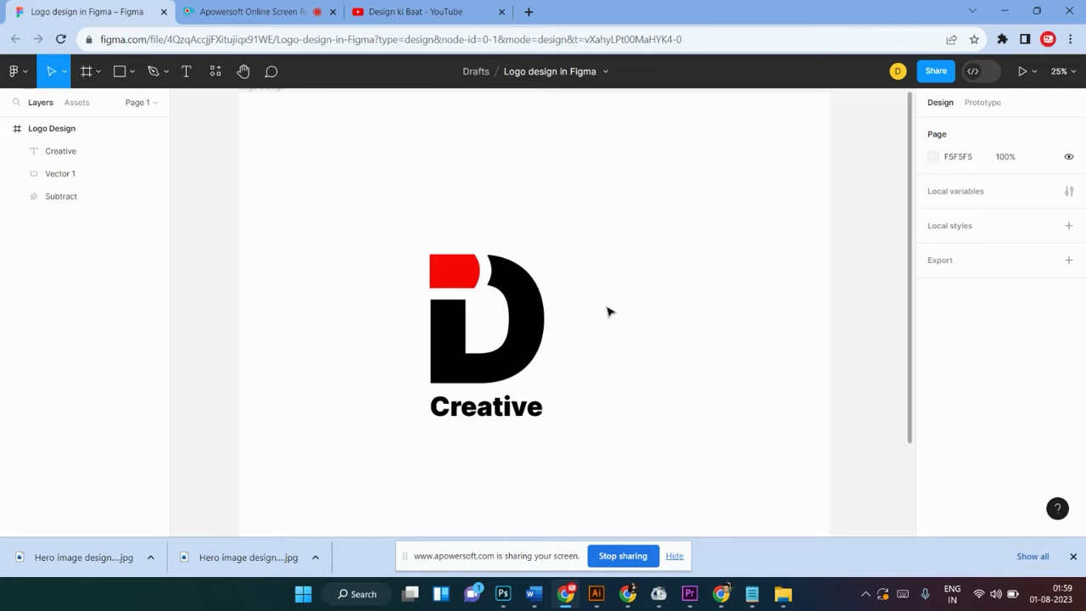
drag(526, 419, 527, 420)
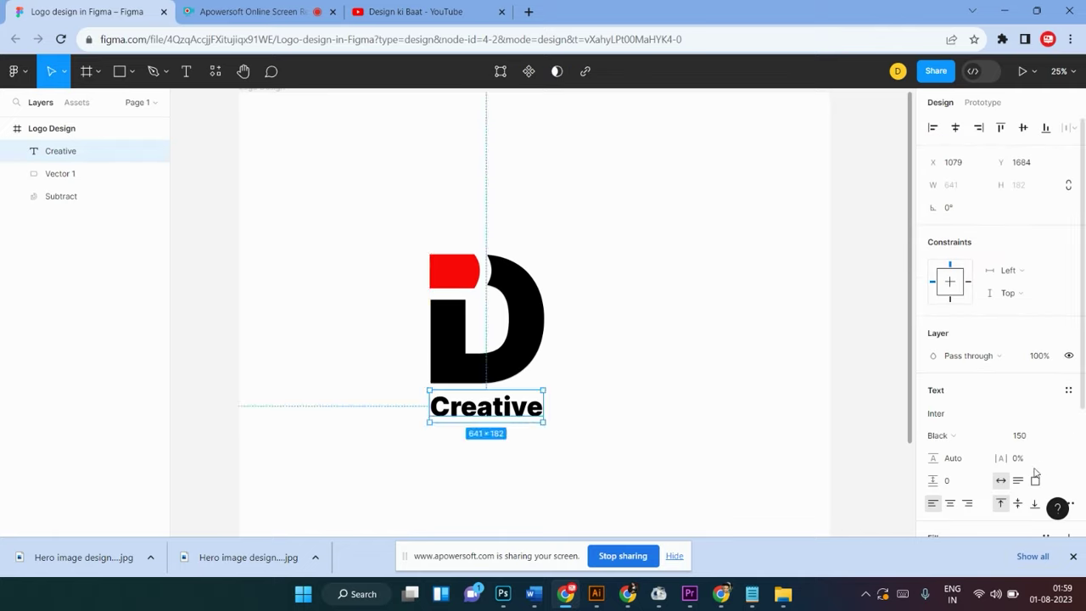
scroll(1043, 461, down, 3)
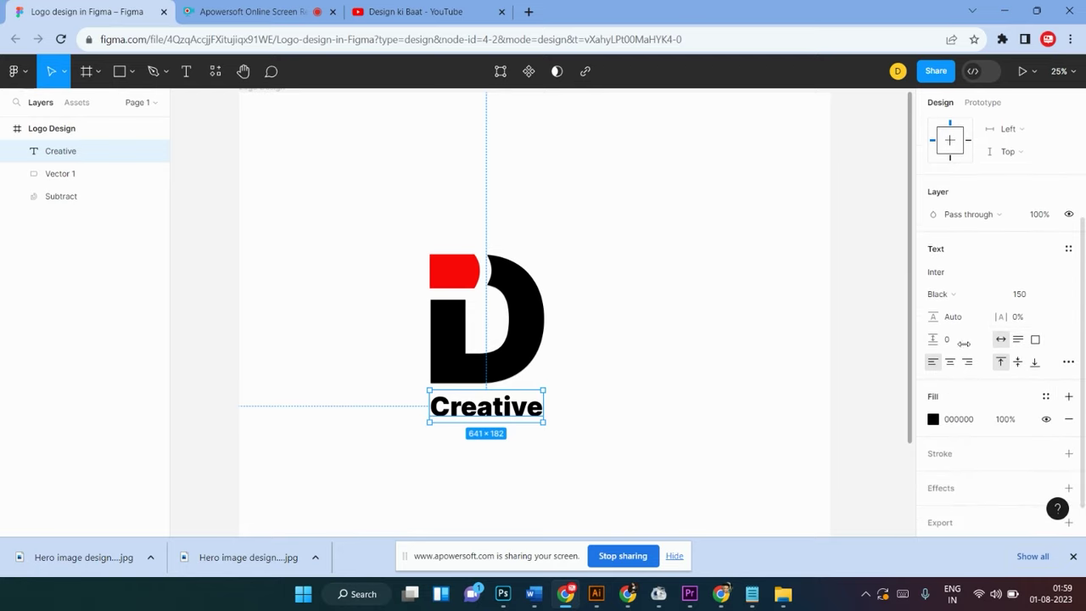
Give Creative 6% letter spacing, widening it to 704×182 across the iD mark
click(1068, 362)
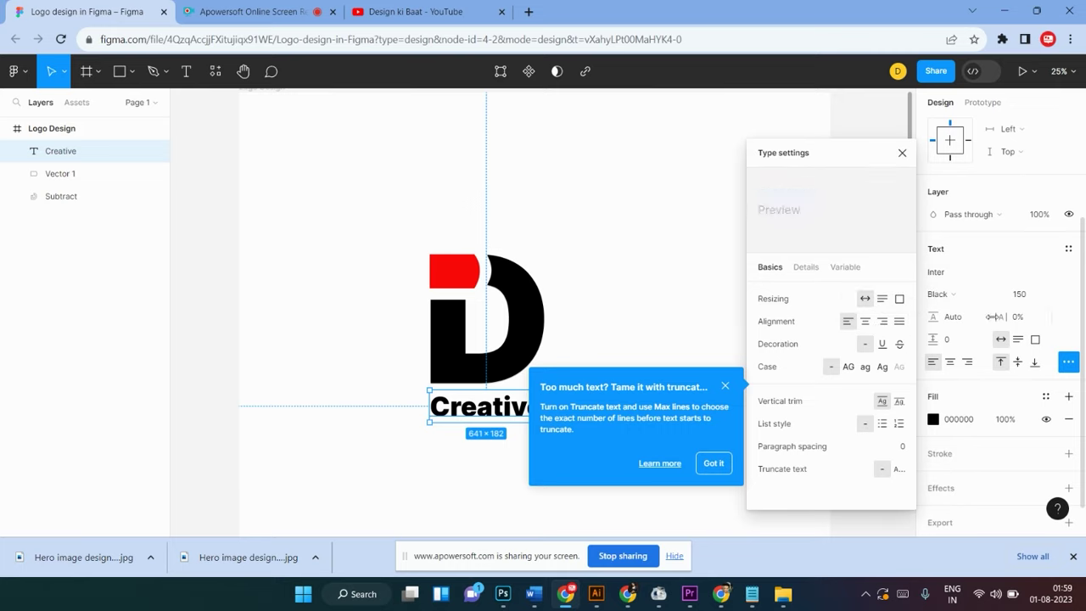
click(982, 297)
click(901, 157)
click(903, 154)
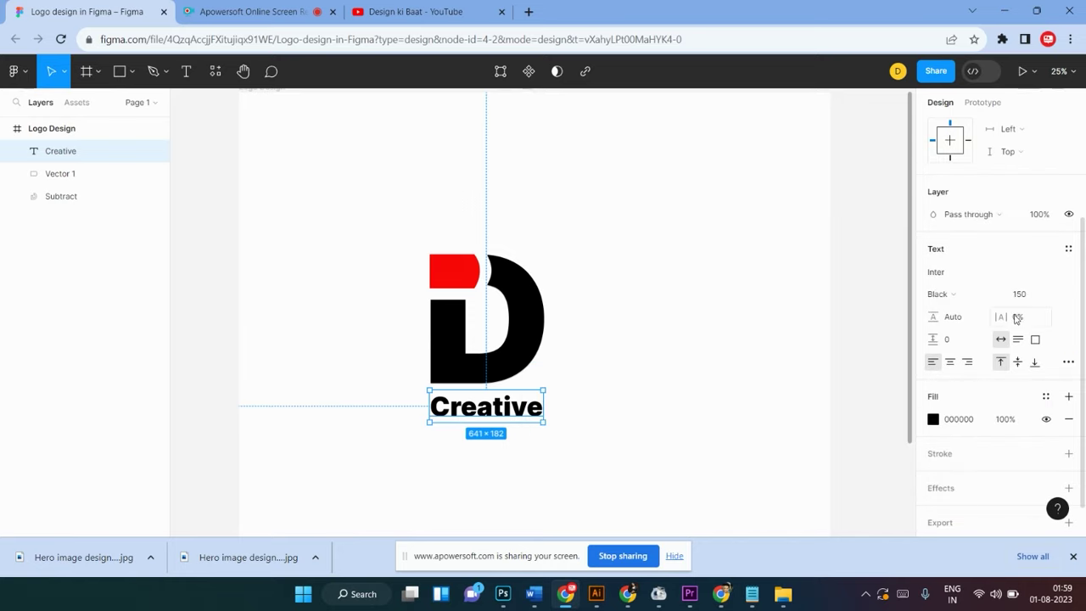
drag(1002, 316, 1010, 318)
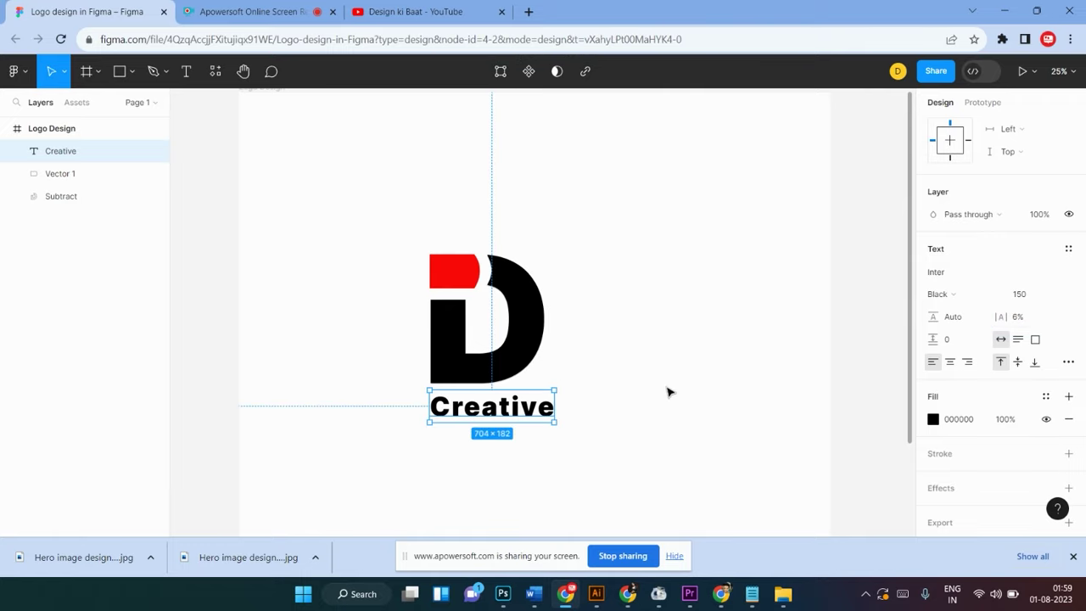
click(585, 427)
scroll(585, 427, down, 1)
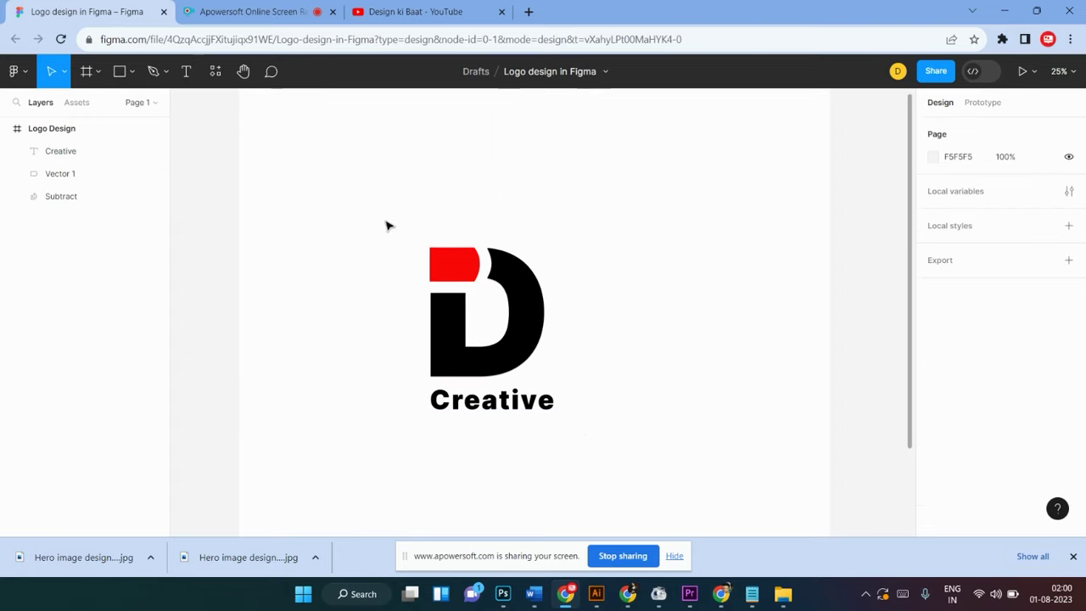
Move the logo and Creative higher, then shift the D right to line up with Creative
drag(384, 221, 590, 443)
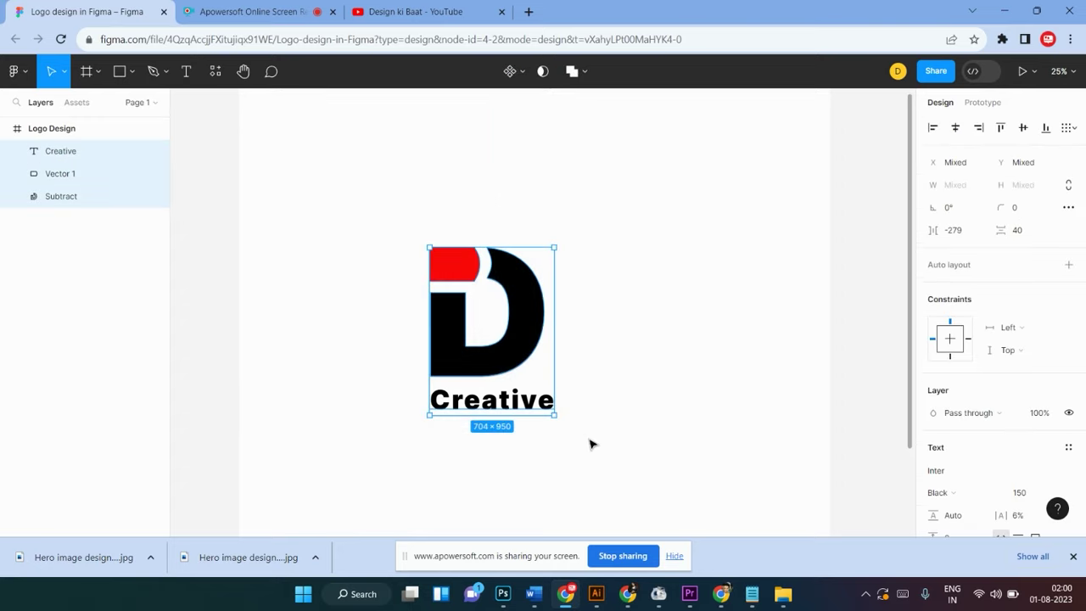
drag(618, 307, 626, 258)
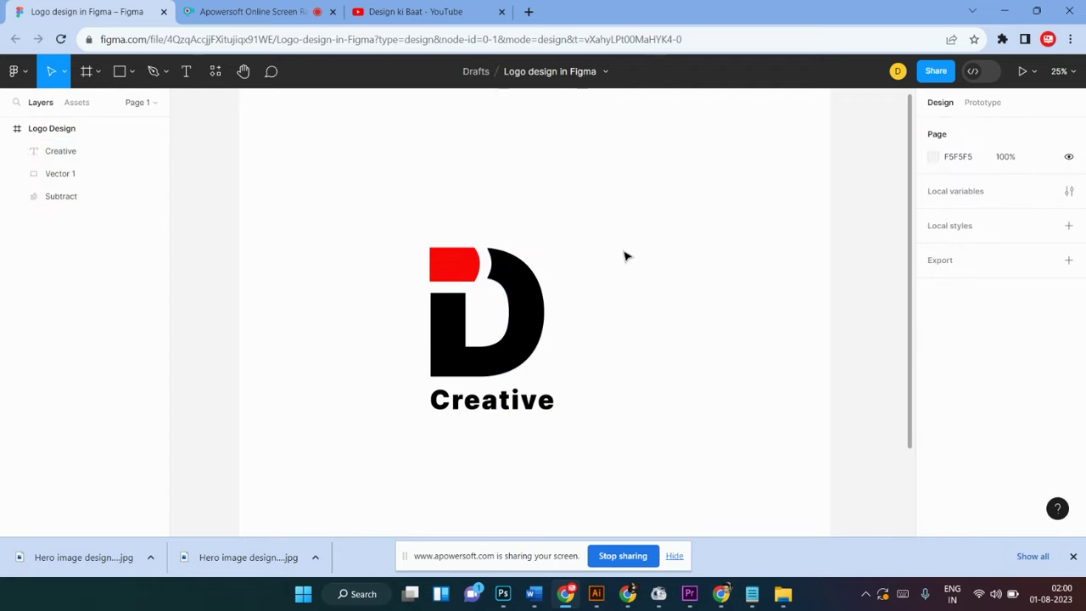
drag(371, 226, 618, 442)
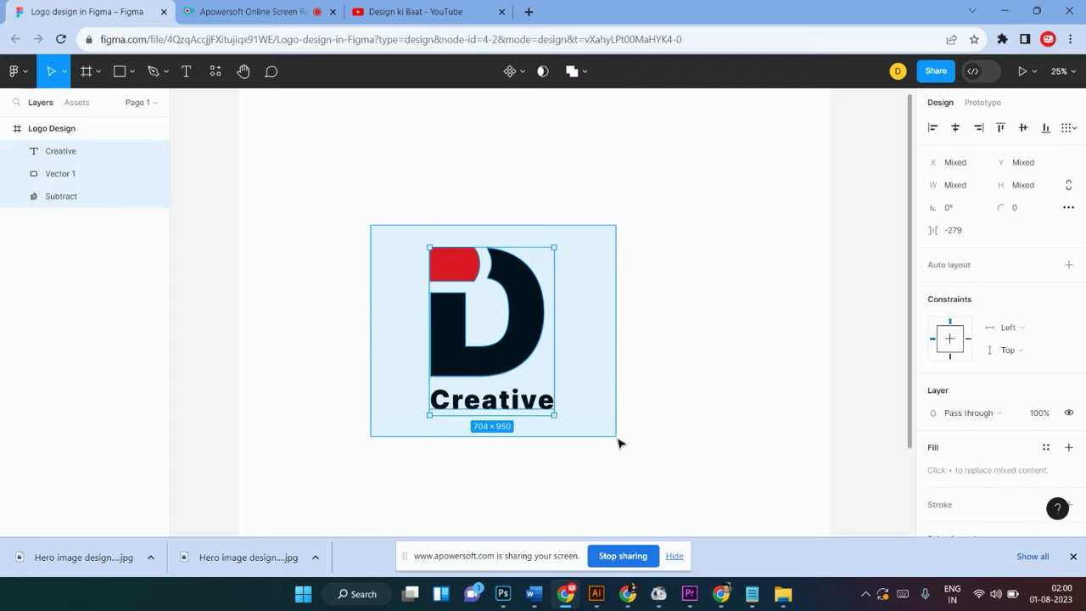
drag(492, 363, 495, 286)
click(645, 330)
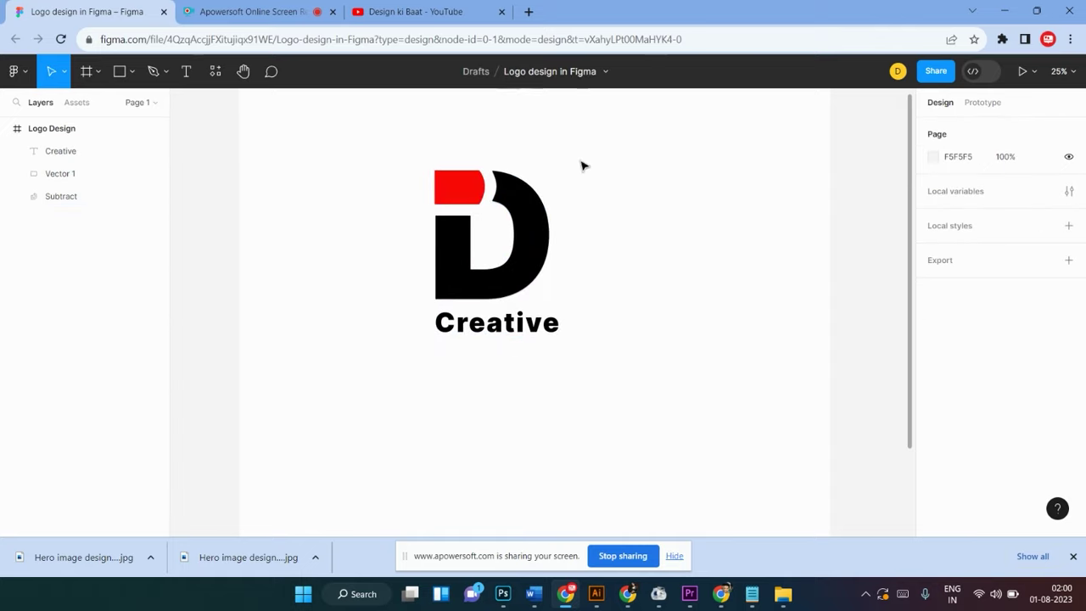
mouse_move(582, 166)
mouse_down()
mouse_move(430, 294)
mouse_move(468, 281)
mouse_up()
click(647, 304)
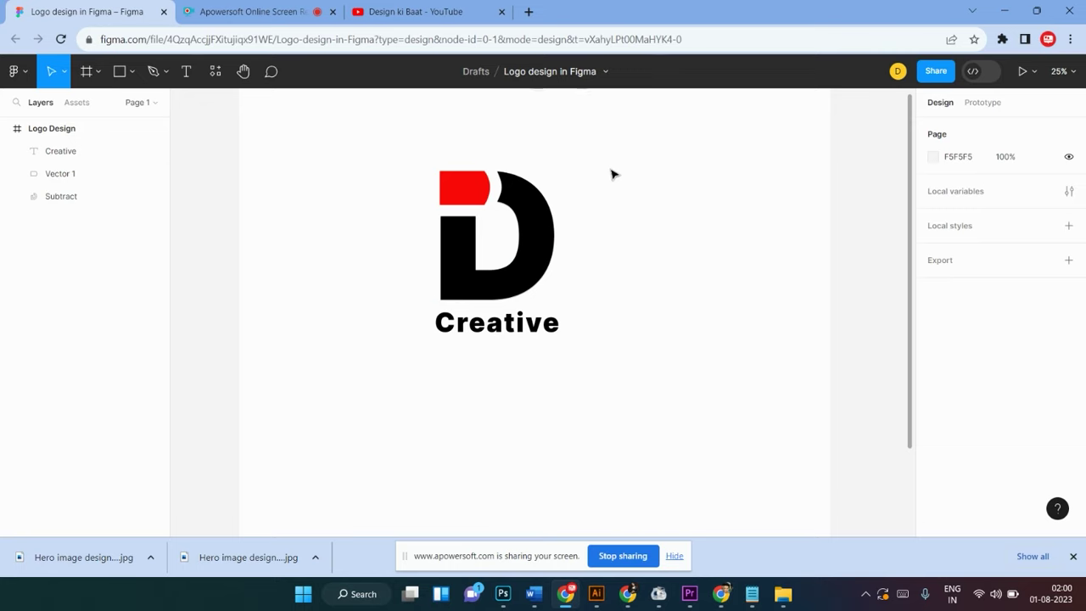
Duplicate the Creative text and place the copy below it
drag(611, 173, 442, 356)
click(637, 327)
click(511, 331)
alt+drag(511, 331, 522, 369)
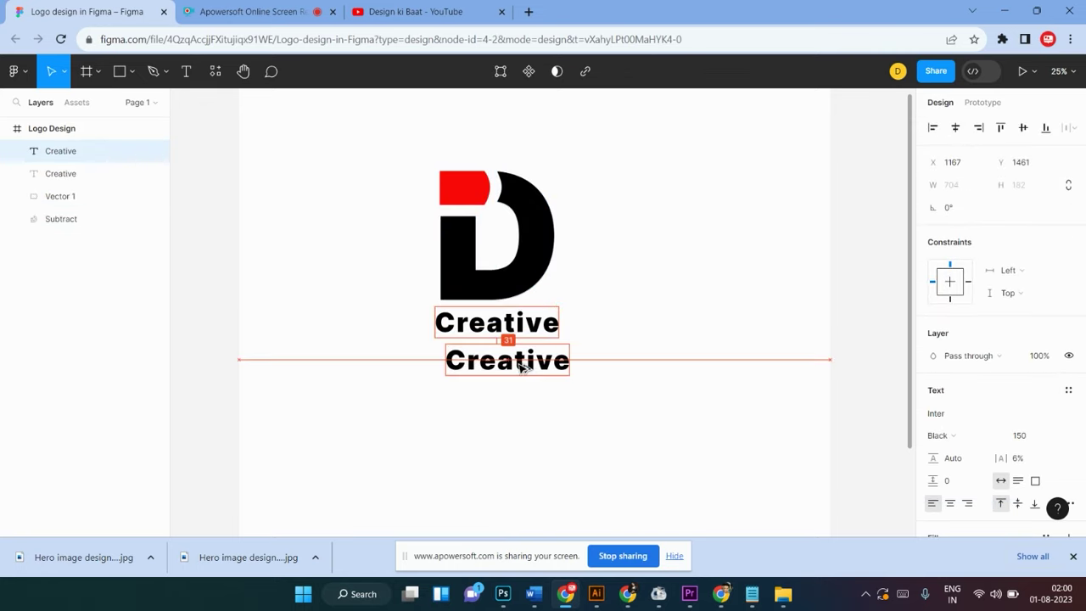
Make the copy Inter Regular at size 75 and centre it under the bold Creative
click(942, 435)
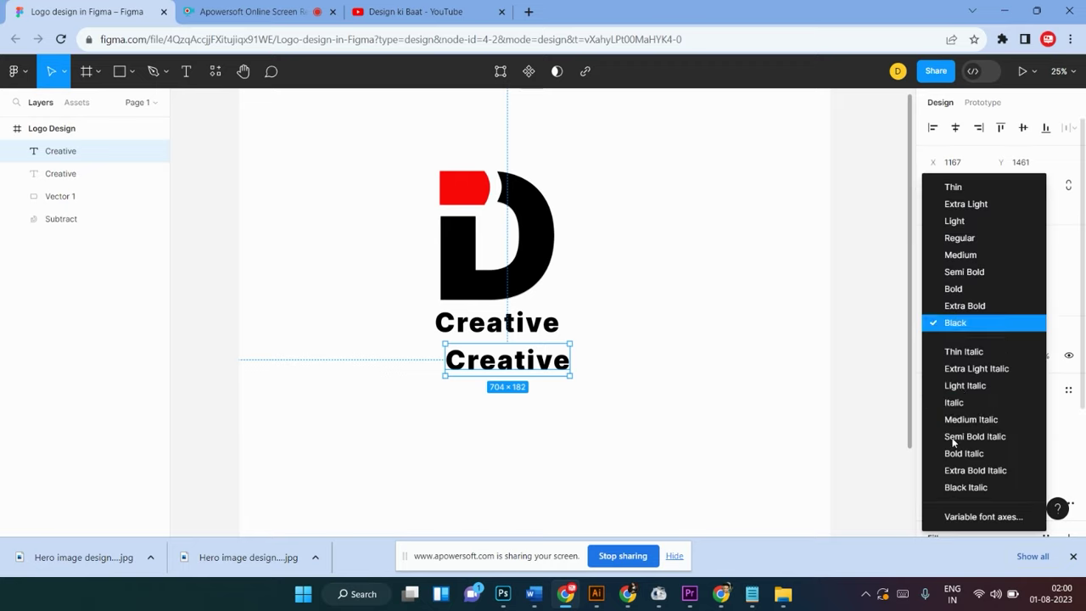
click(957, 242)
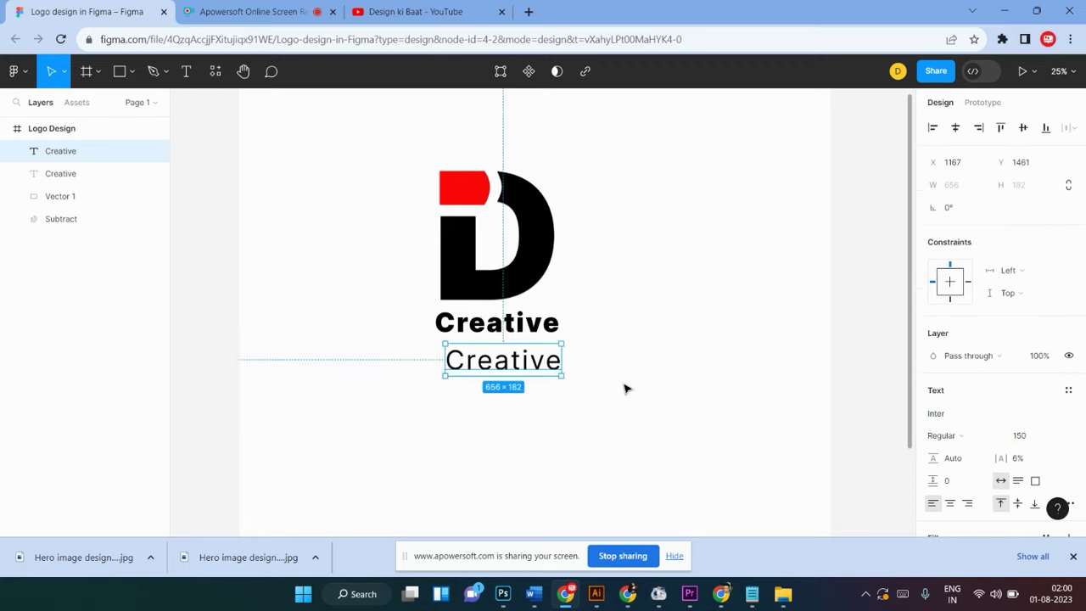
click(1022, 437)
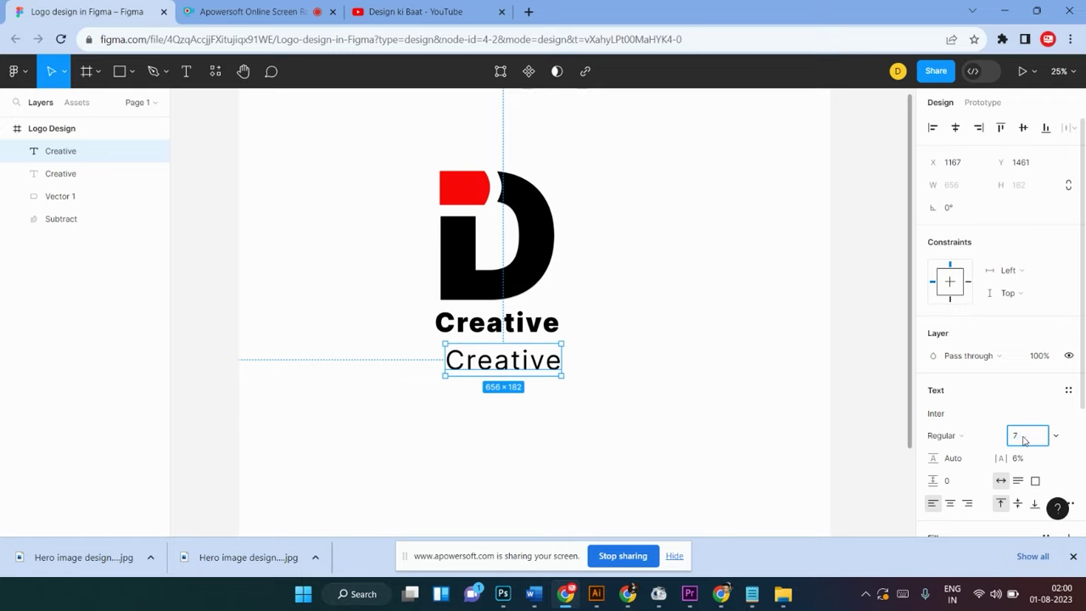
text(5)
key(Return)
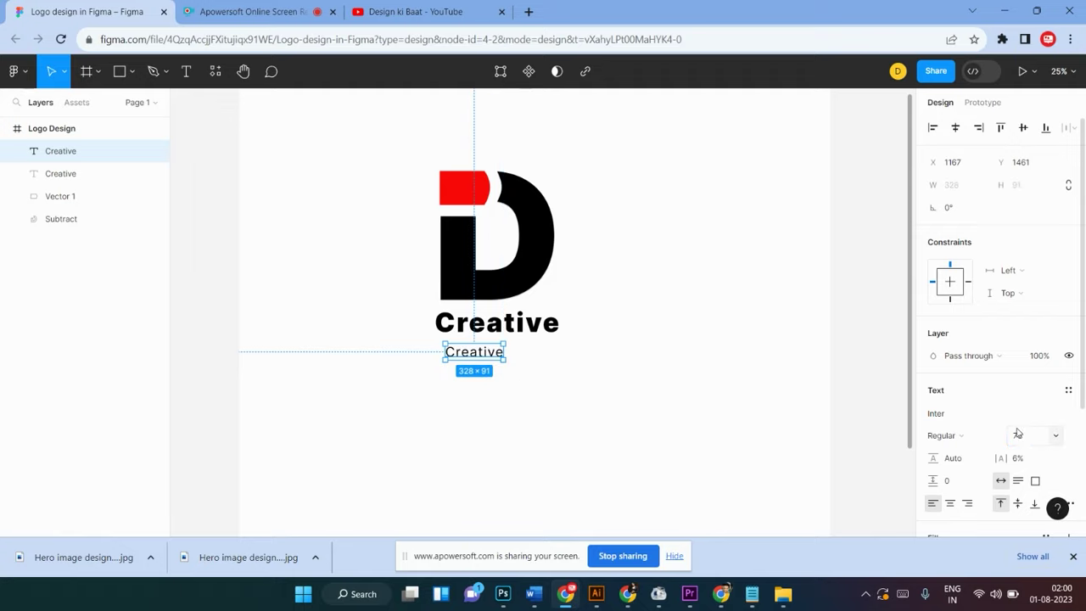
drag(485, 356, 507, 350)
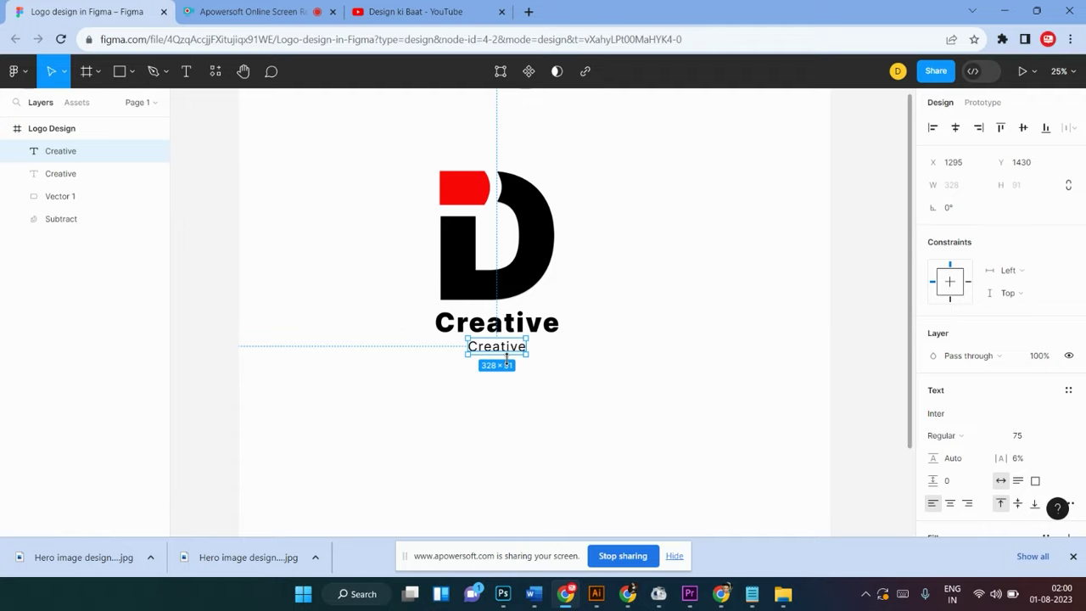
click(558, 364)
click(499, 347)
Change the small copy's wording to 'Be Humours!'
double_click(486, 347)
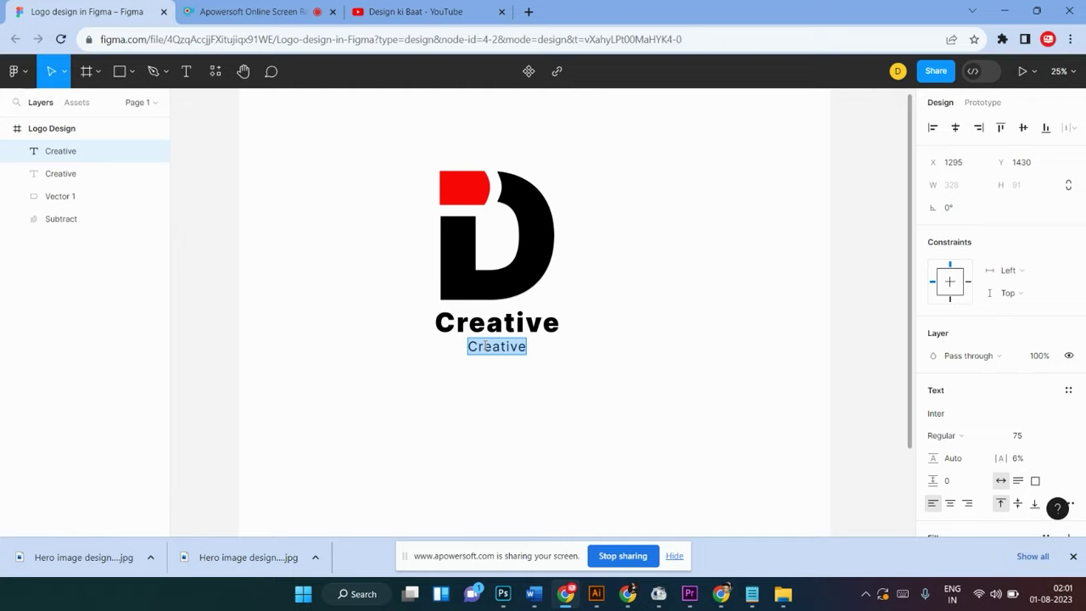
text(B)
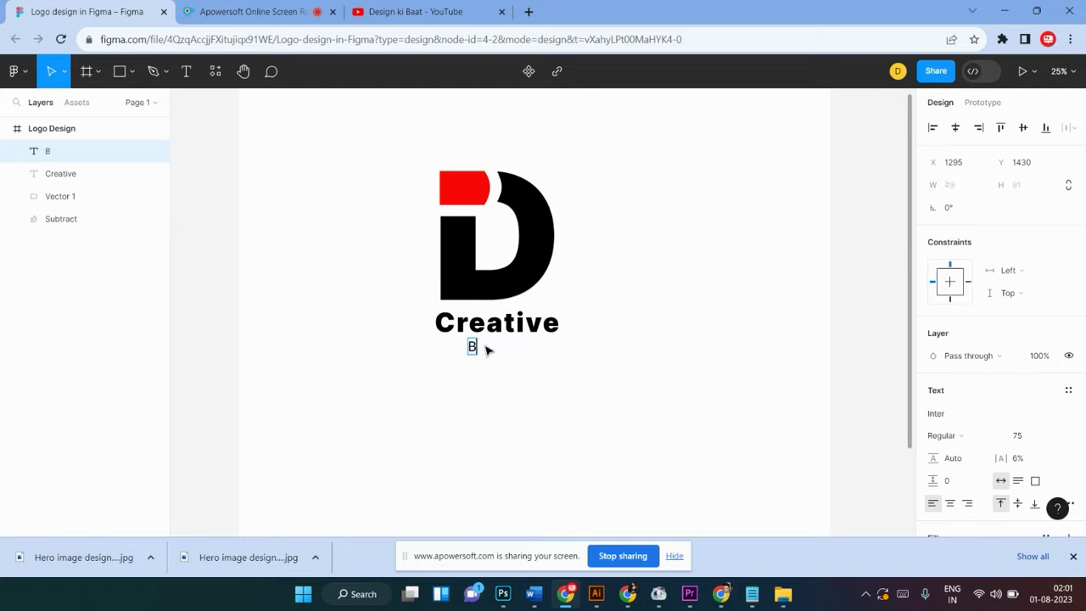
text(e)
text( Hu)
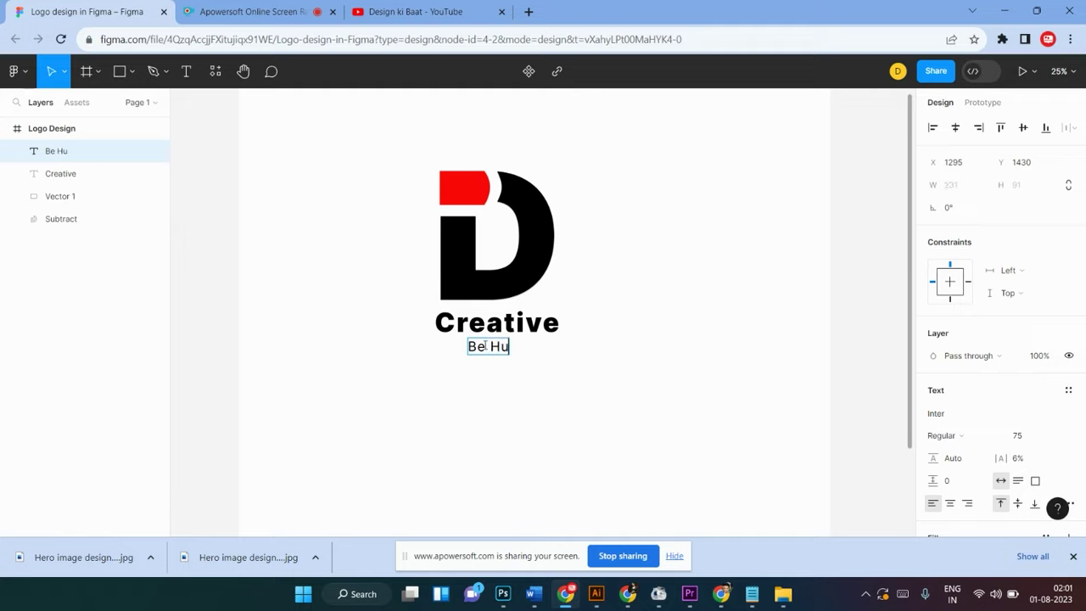
text(mou)
text(rs)
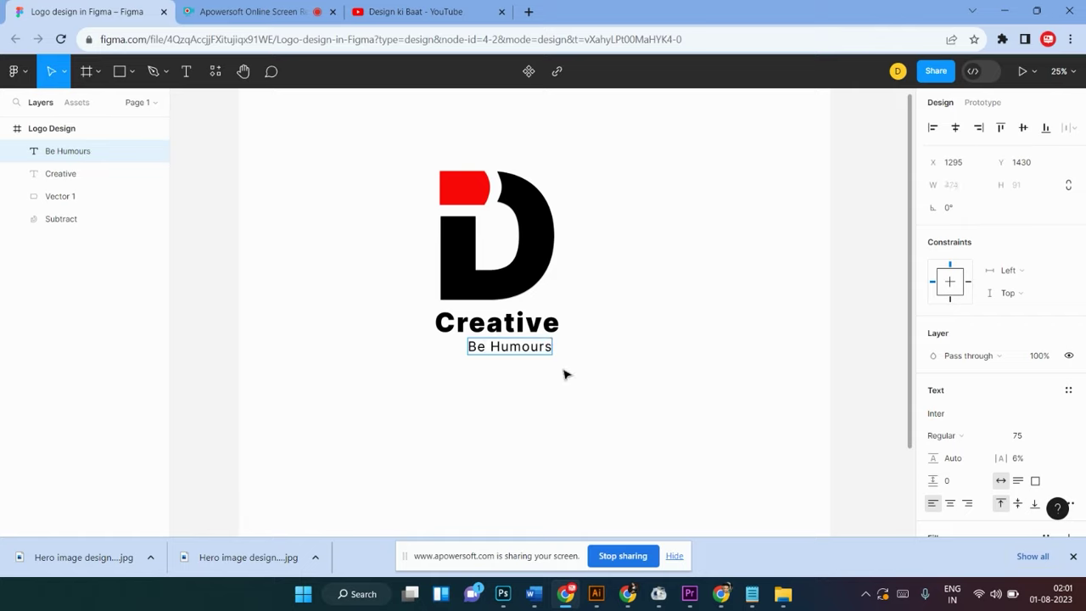
text(!)
key(Escape)
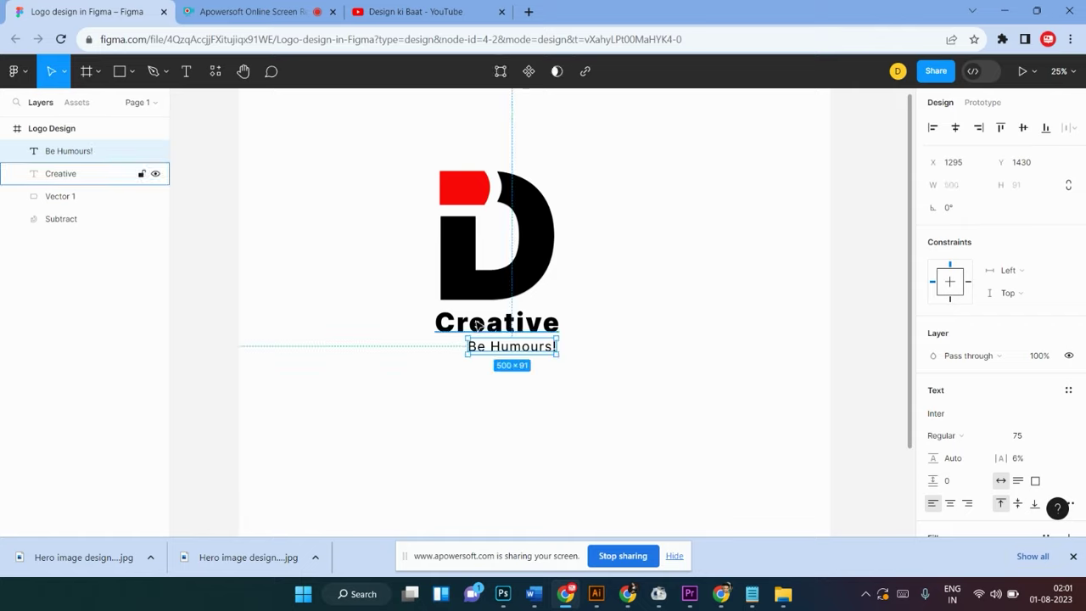
Align 'Be Humours!' horizontally centred beneath Creative
shift+click(478, 325)
click(478, 325)
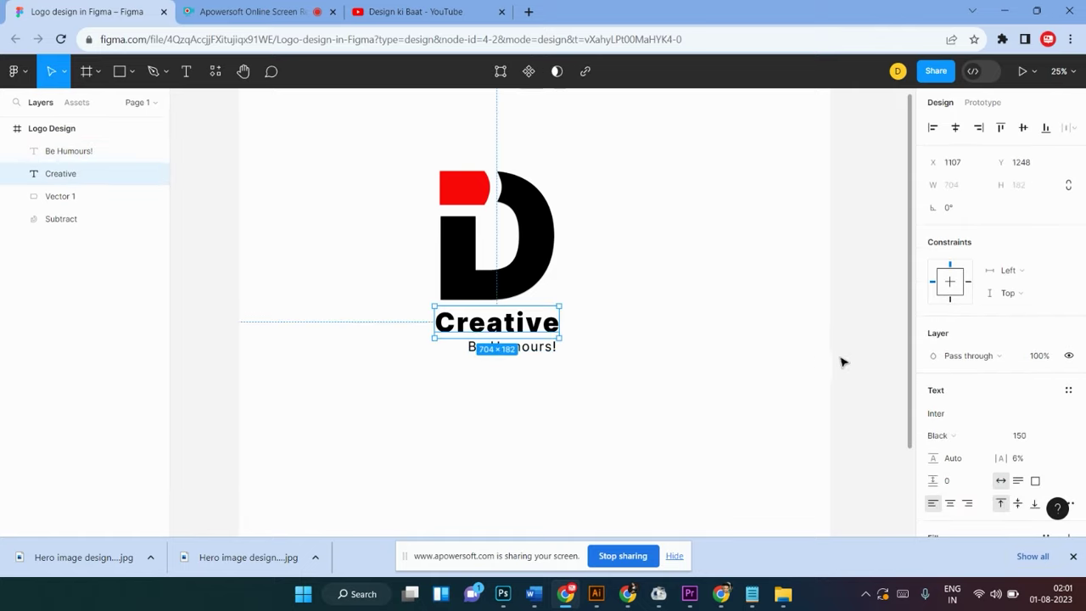
click(574, 380)
drag(582, 390, 418, 302)
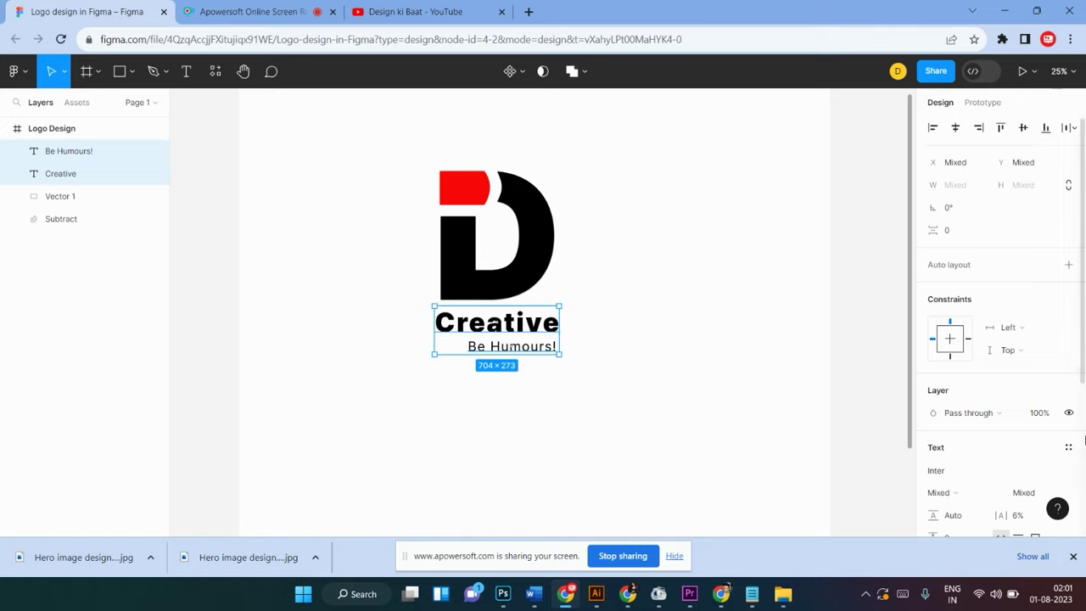
scroll(1043, 354, down, 1)
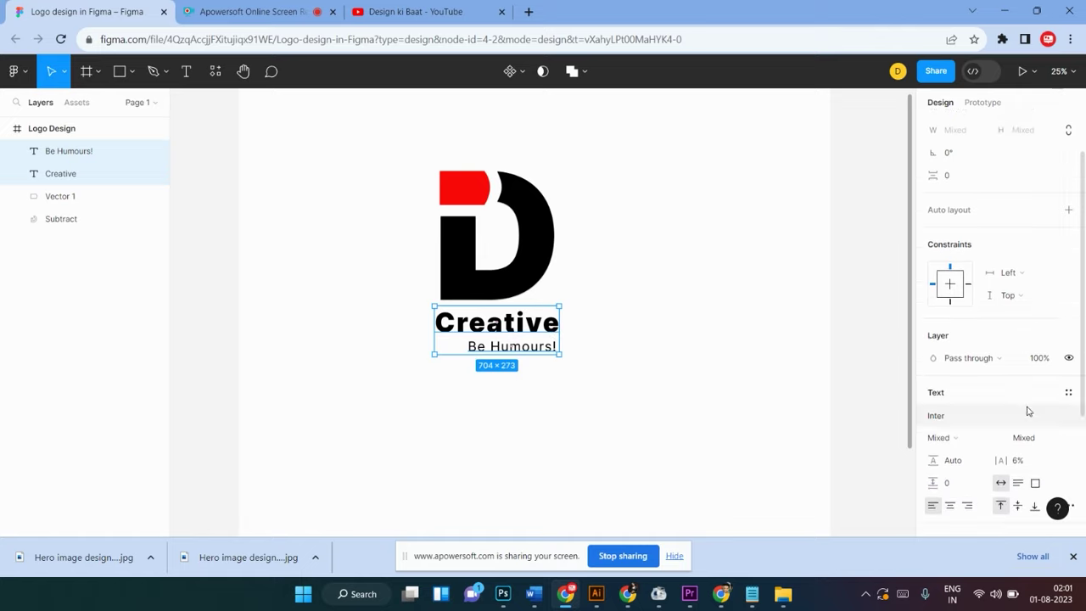
scroll(1036, 382, down, 3)
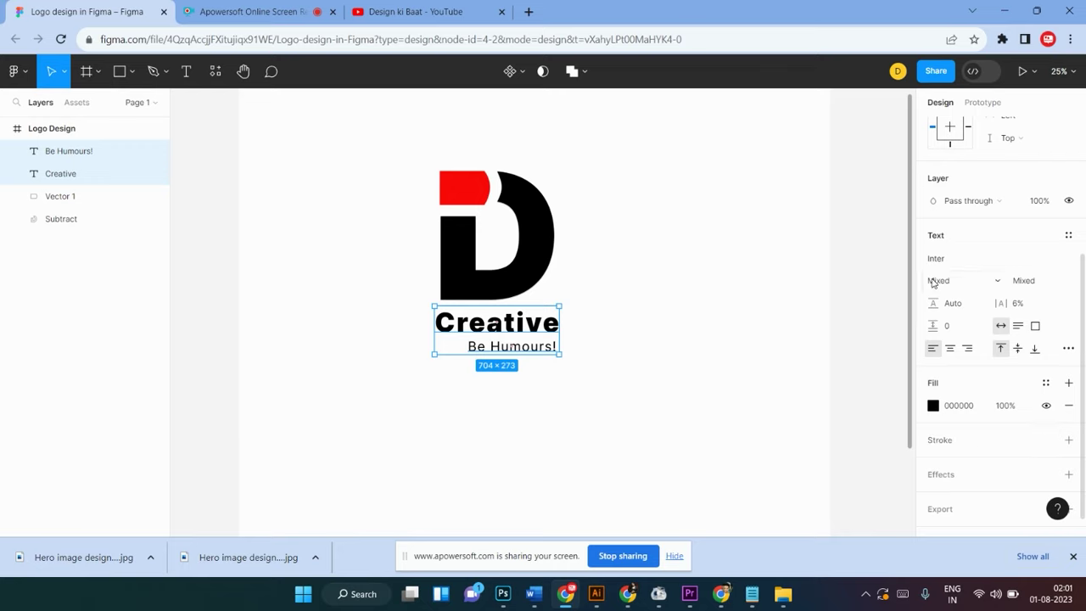
scroll(933, 281, up, 5)
click(954, 128)
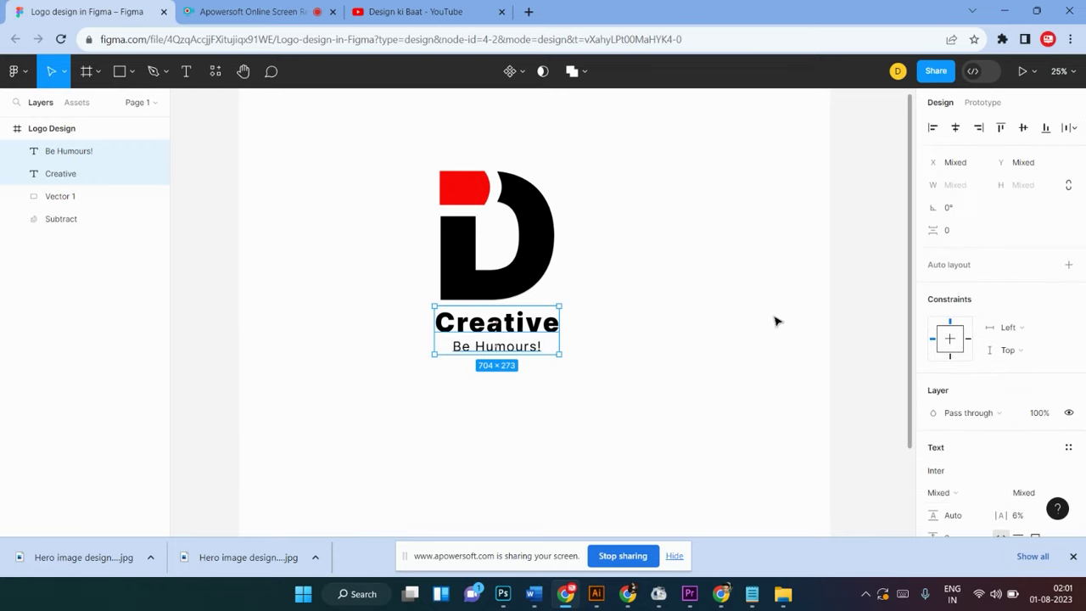
click(671, 351)
Move all four logo layers together left and up in the frame
scroll(671, 352, up, 3)
scroll(672, 351, down, 1)
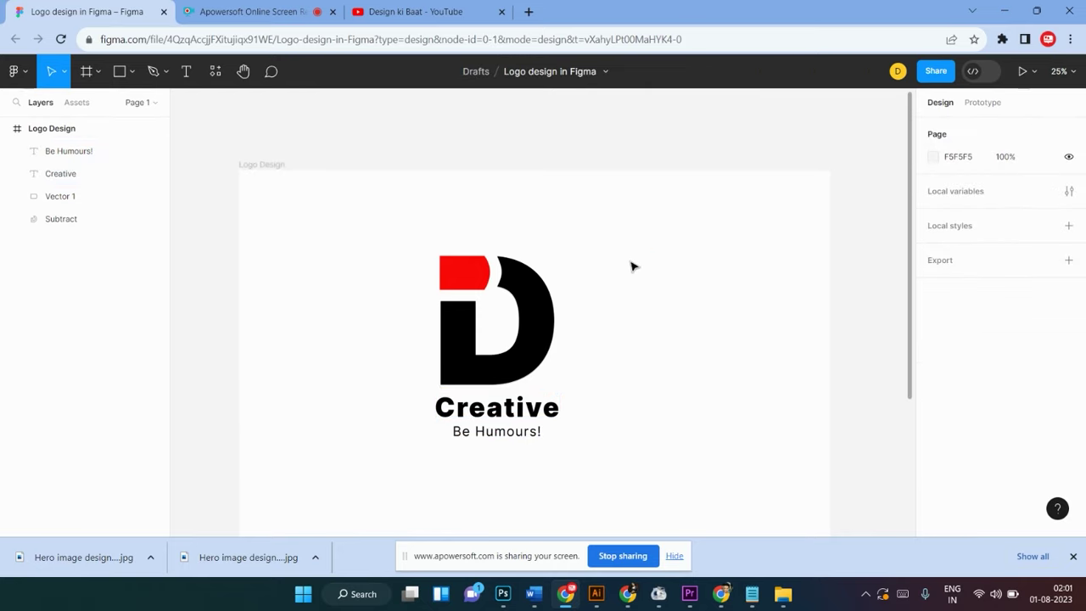
drag(641, 247, 419, 480)
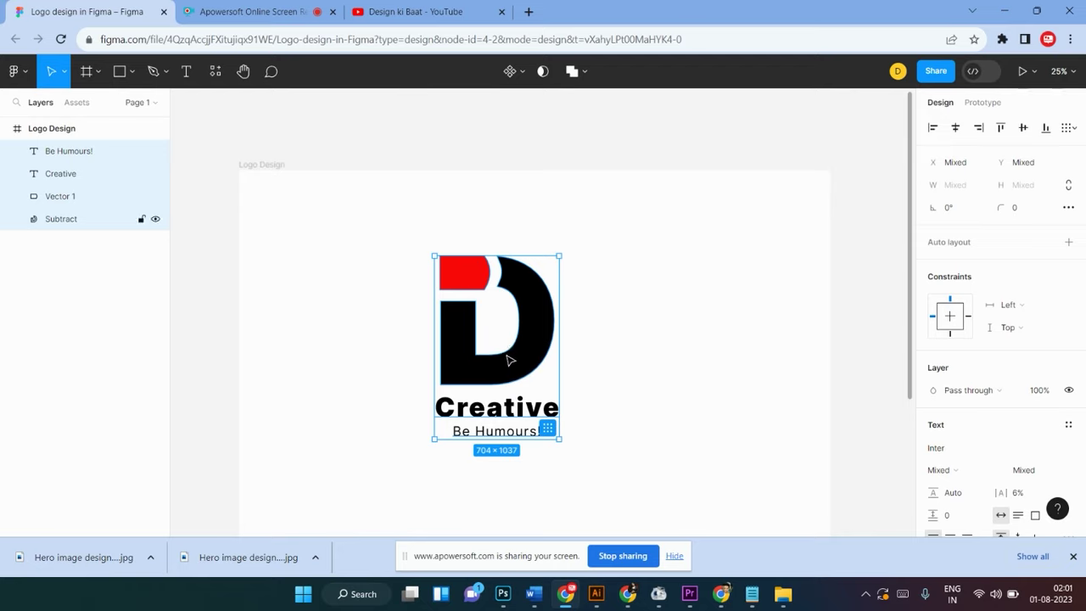
drag(512, 351, 448, 324)
click(645, 357)
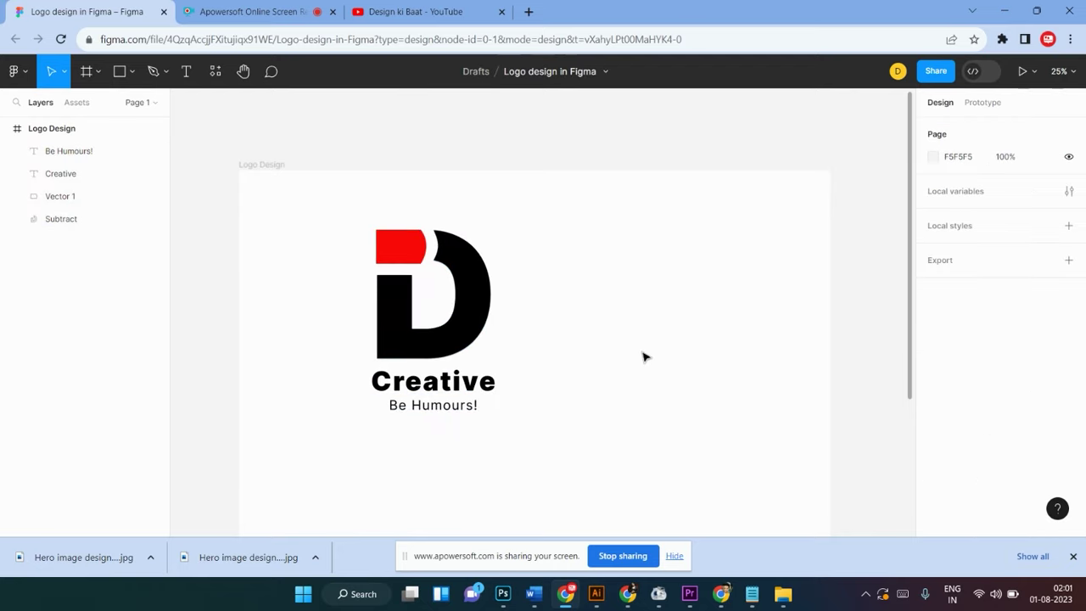
Color the letter i in 'Creative' with the document red FB0808
click(464, 387)
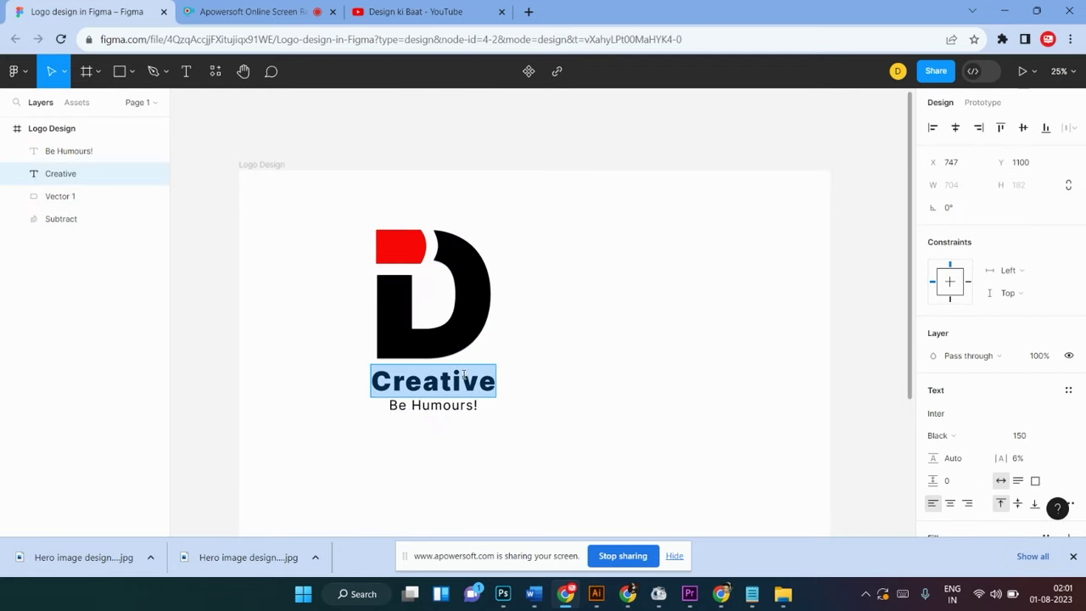
click(456, 381)
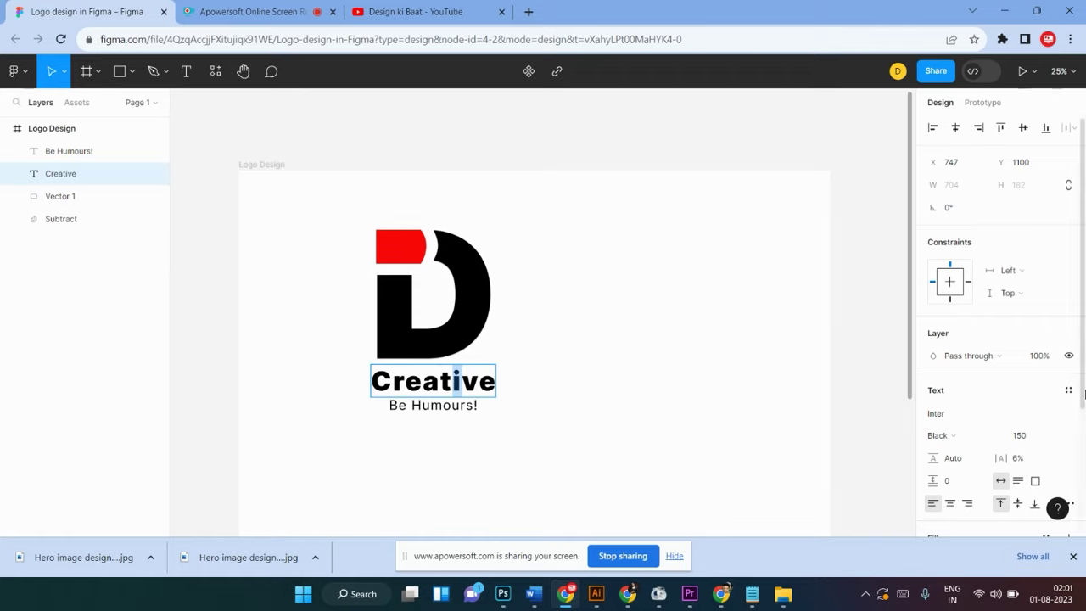
scroll(1074, 399, down, 2)
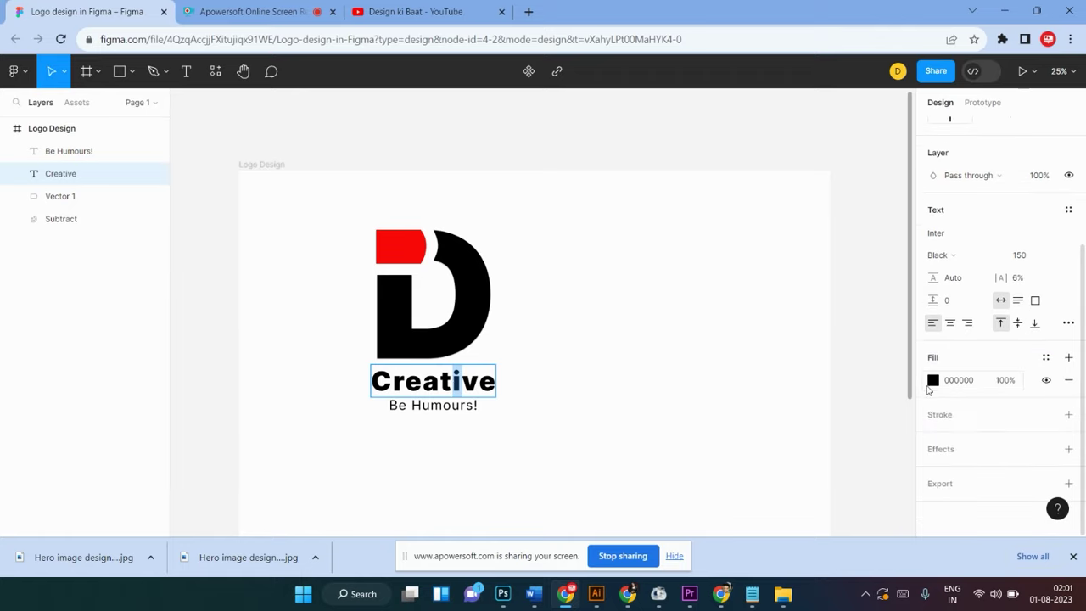
click(933, 380)
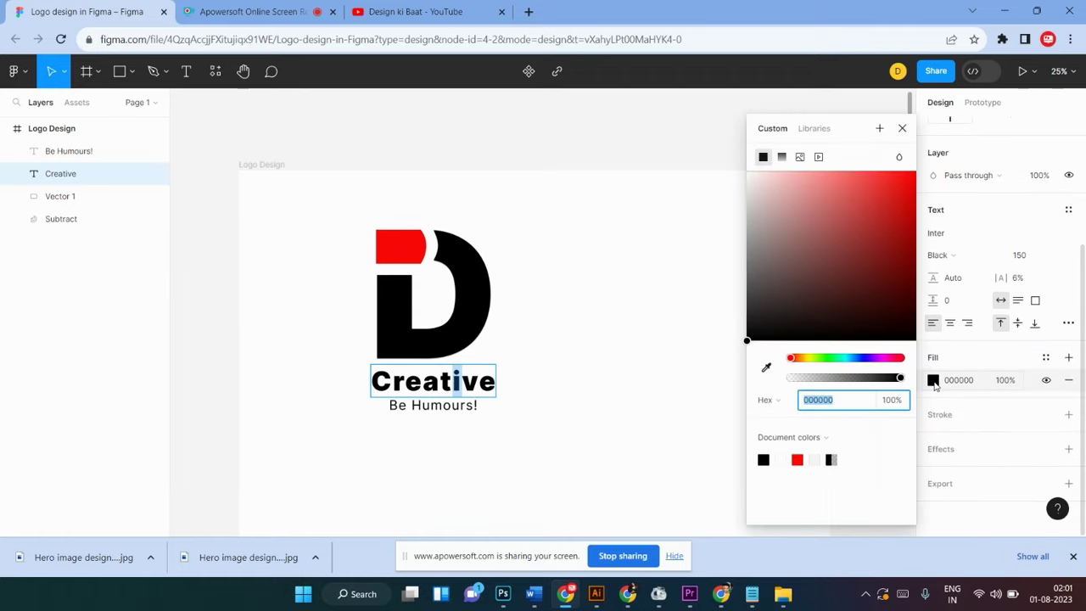
click(909, 191)
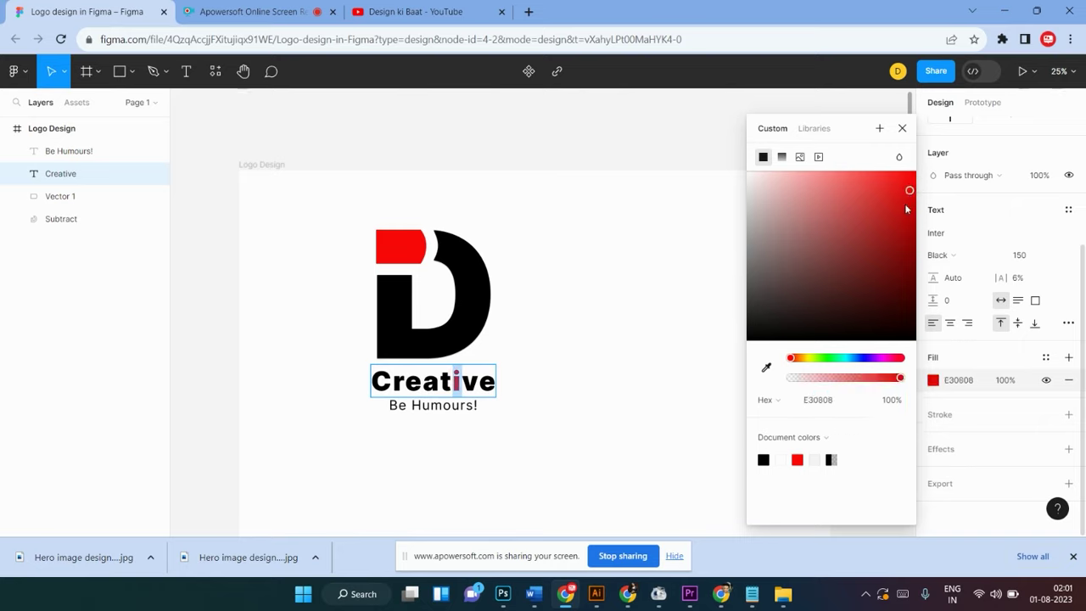
click(797, 459)
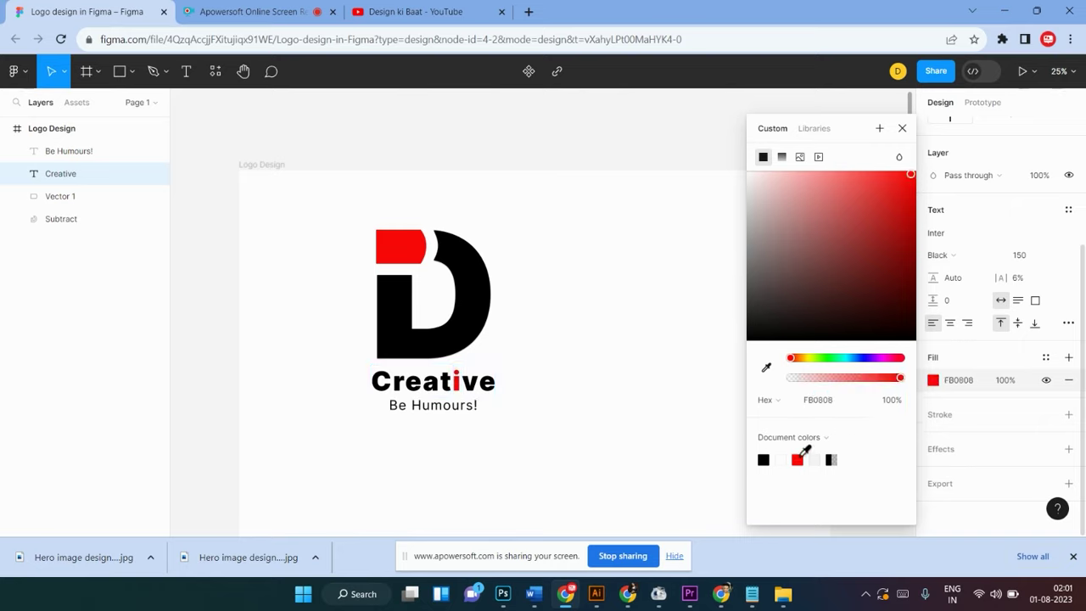
click(903, 131)
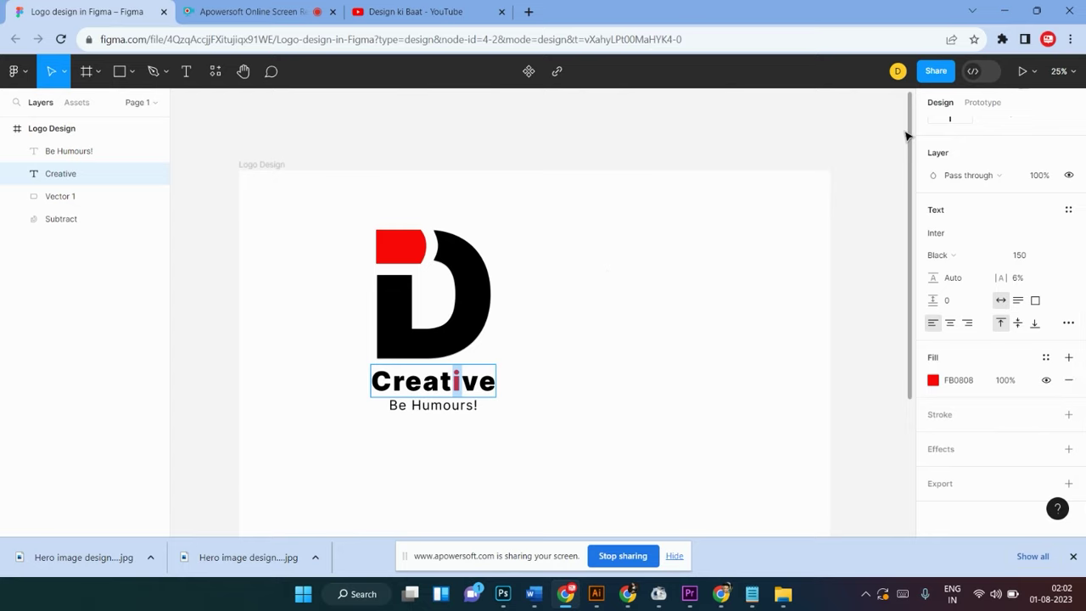
Exit text editing and marquee-select all four logo layers together
key(Escape)
click(565, 215)
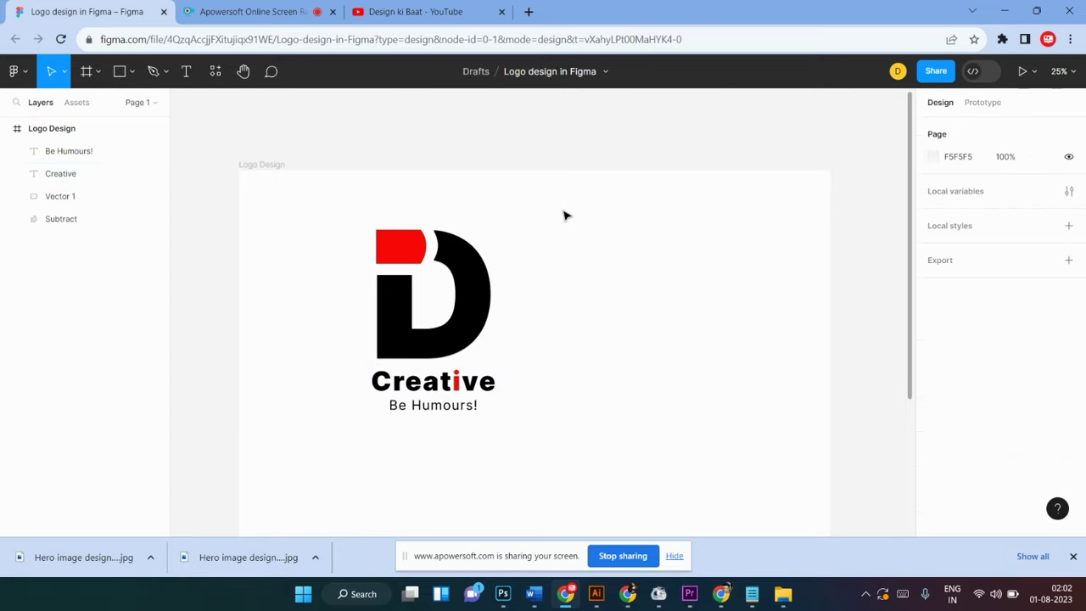
drag(561, 190, 358, 435)
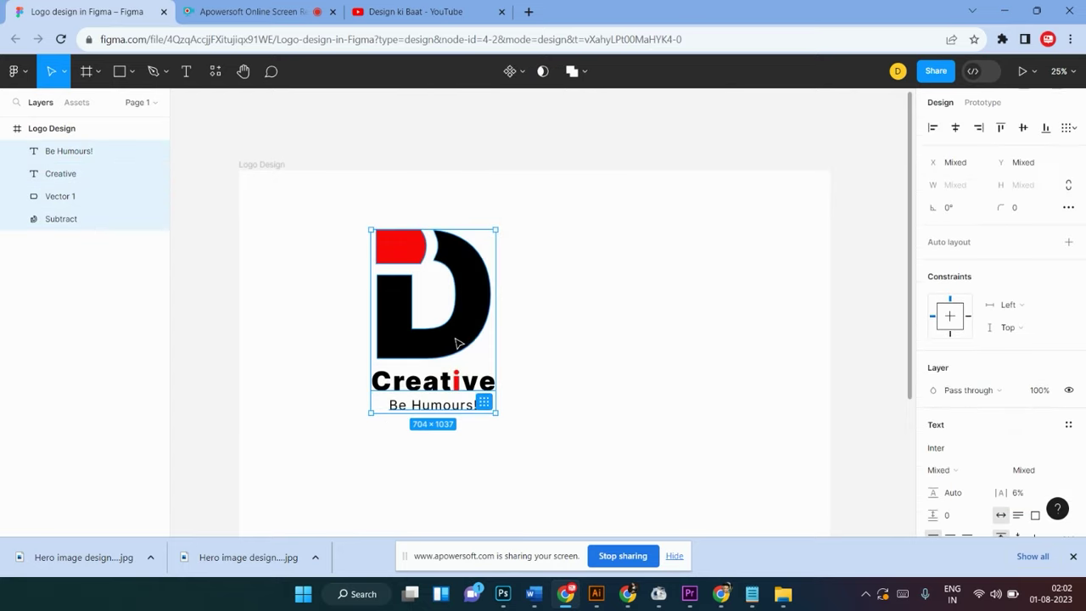
Drag the four selected logo layers left and down in the frame, then deselect
mouse_move(455, 344)
mouse_down()
mouse_move(387, 384)
mouse_move(392, 373)
mouse_up()
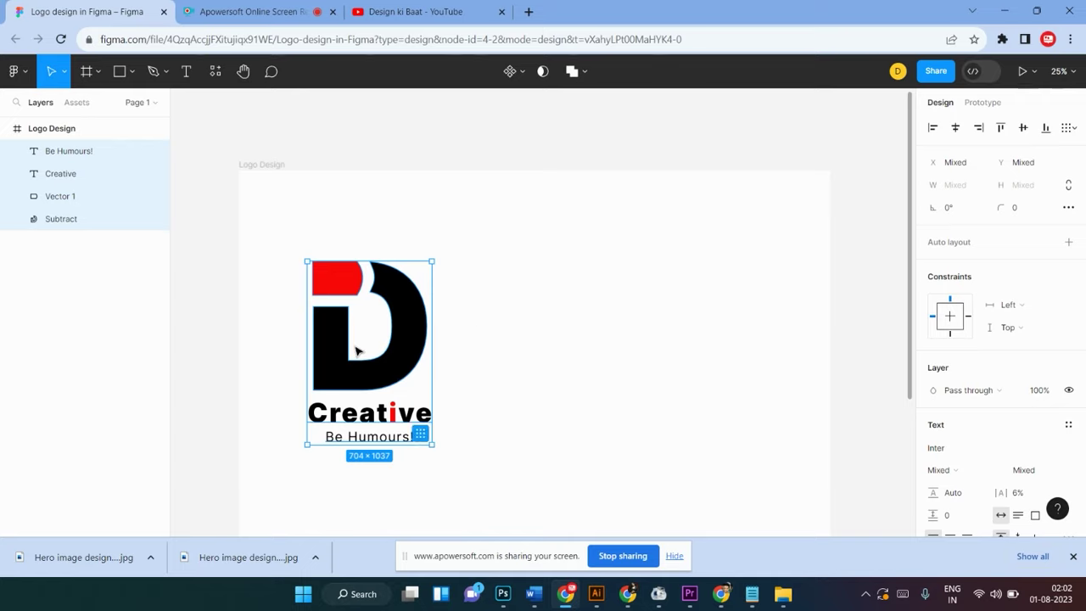
click(614, 288)
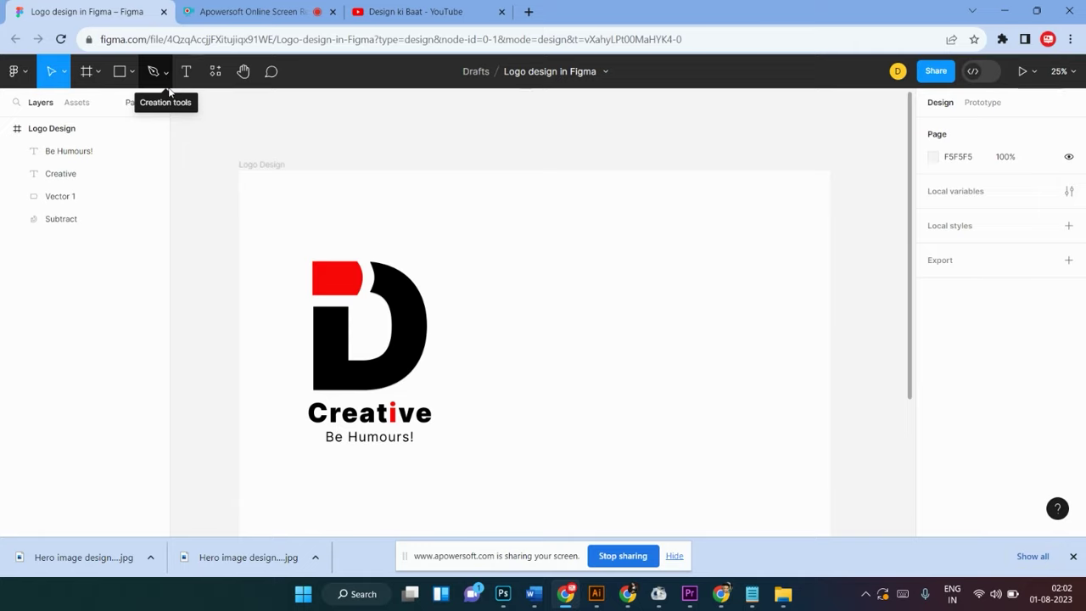
Add a text letter 'D' right of the logo at font size 1000
click(186, 71)
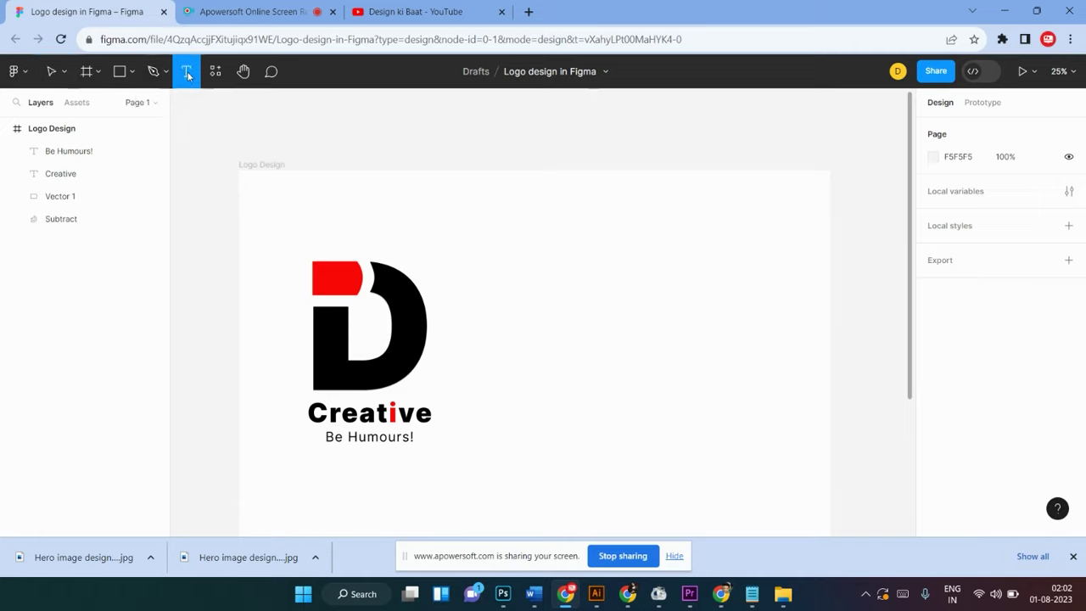
click(614, 325)
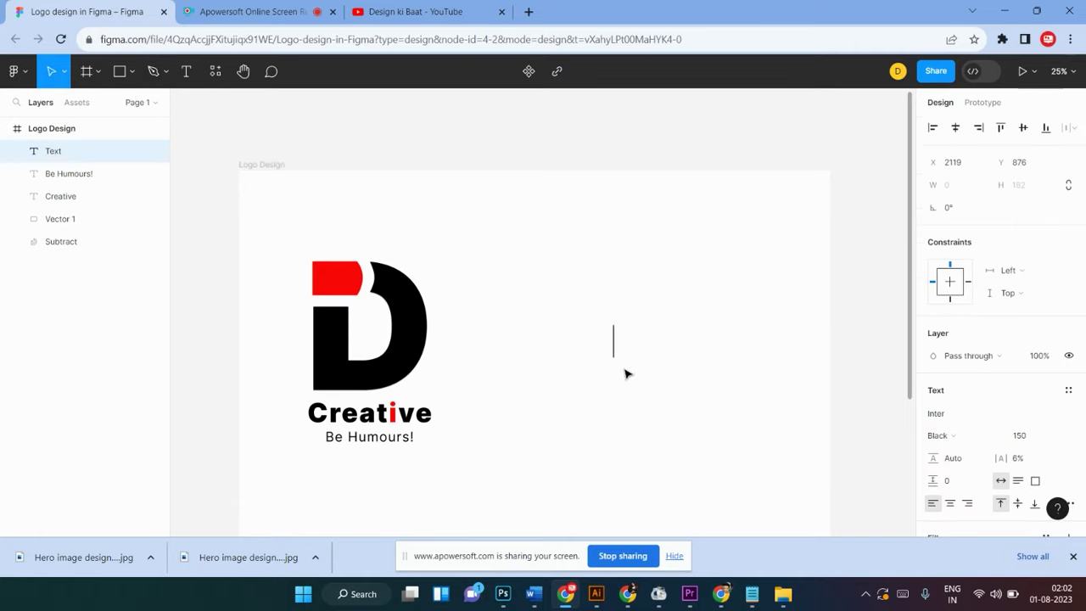
text(D)
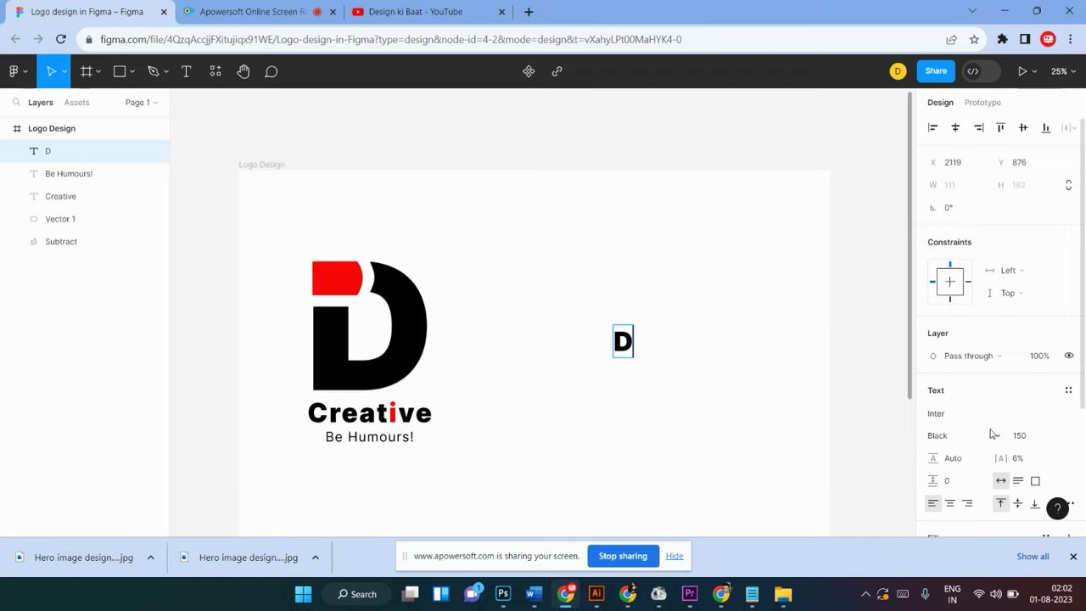
click(1021, 436)
text(1)
key(Escape)
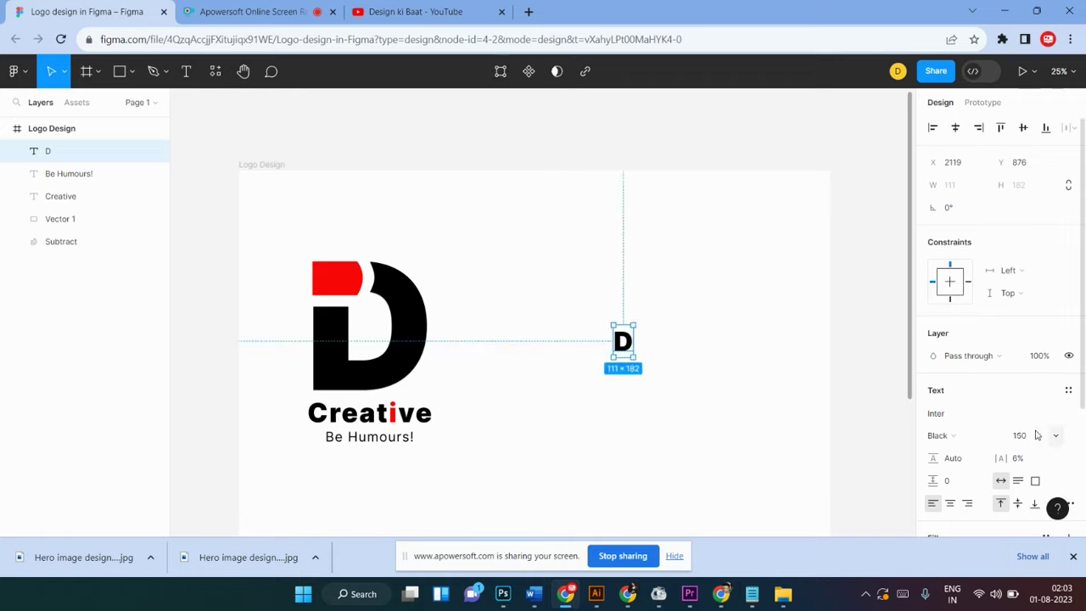
click(1037, 435)
click(662, 343)
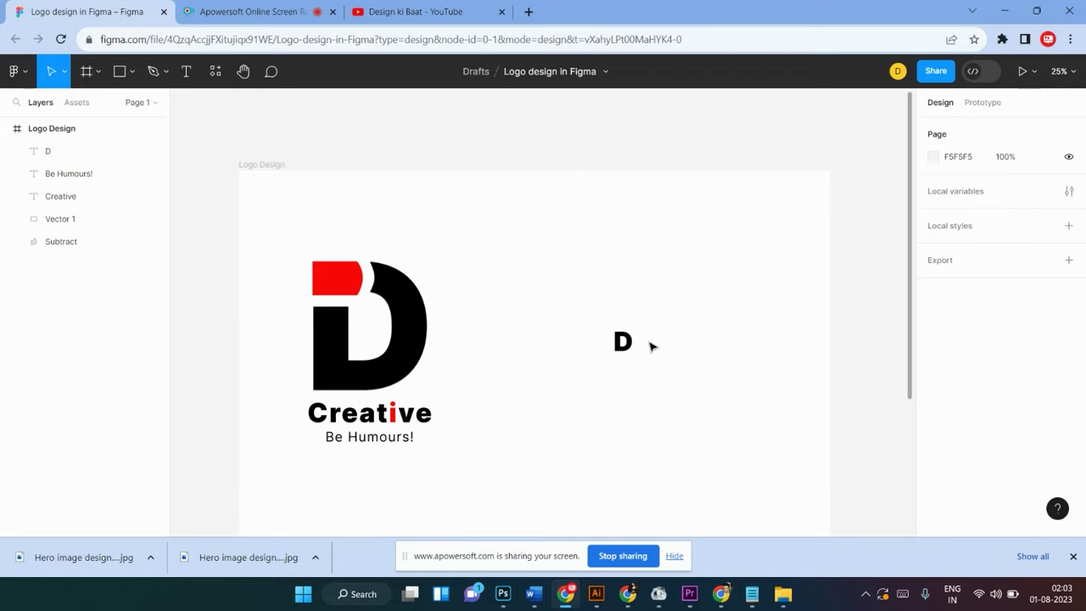
click(626, 344)
click(1028, 436)
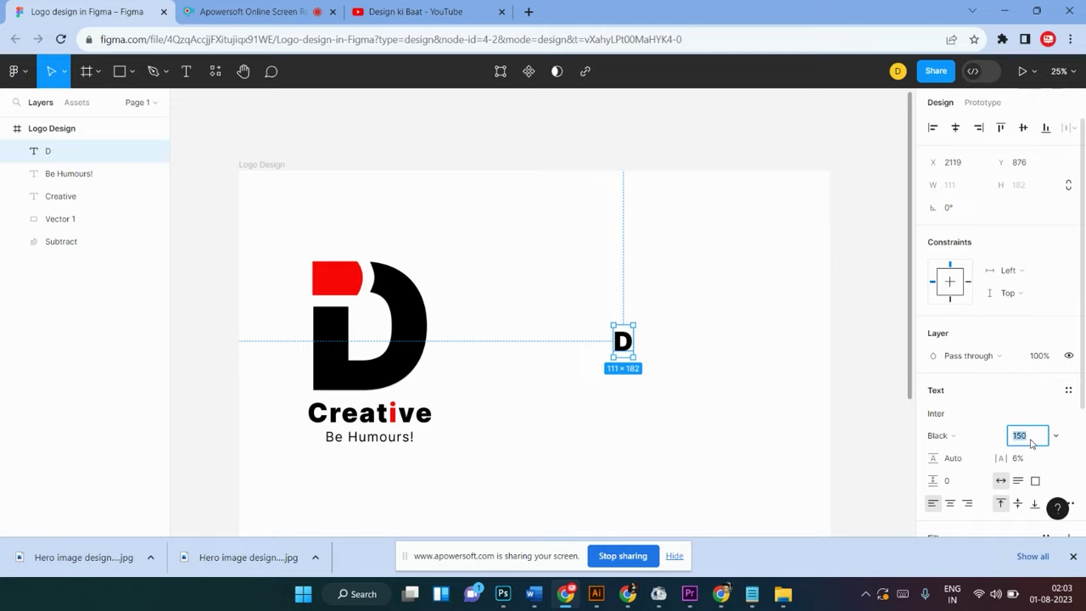
text(1)
key(Return)
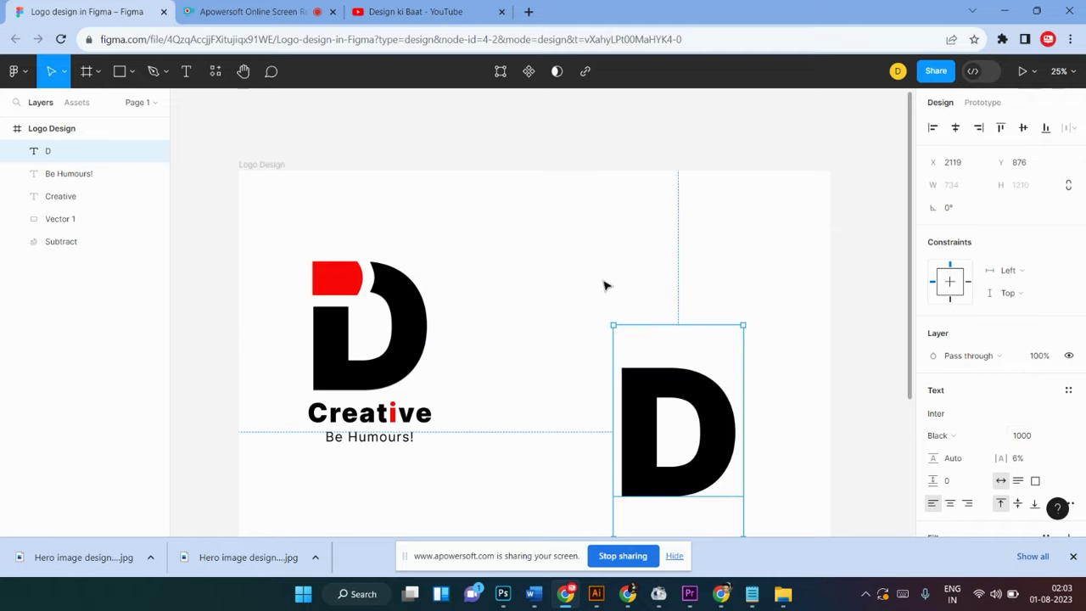
Move the standalone D up, level with the iD logo
click(604, 283)
mouse_move(686, 388)
mouse_down()
mouse_move(690, 303)
mouse_move(675, 289)
mouse_up()
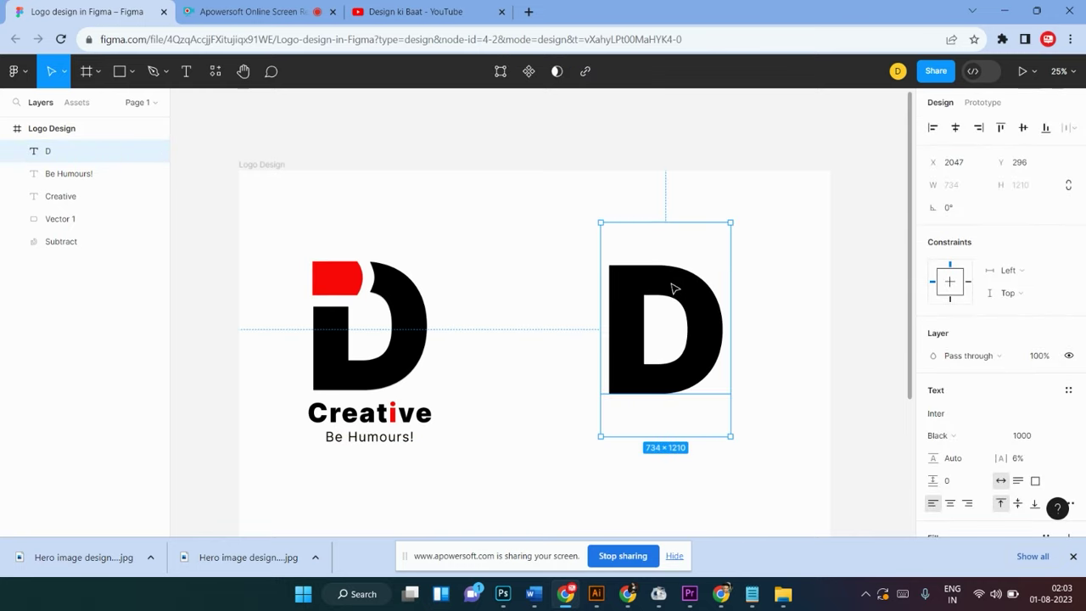
scroll(674, 289, up, 1)
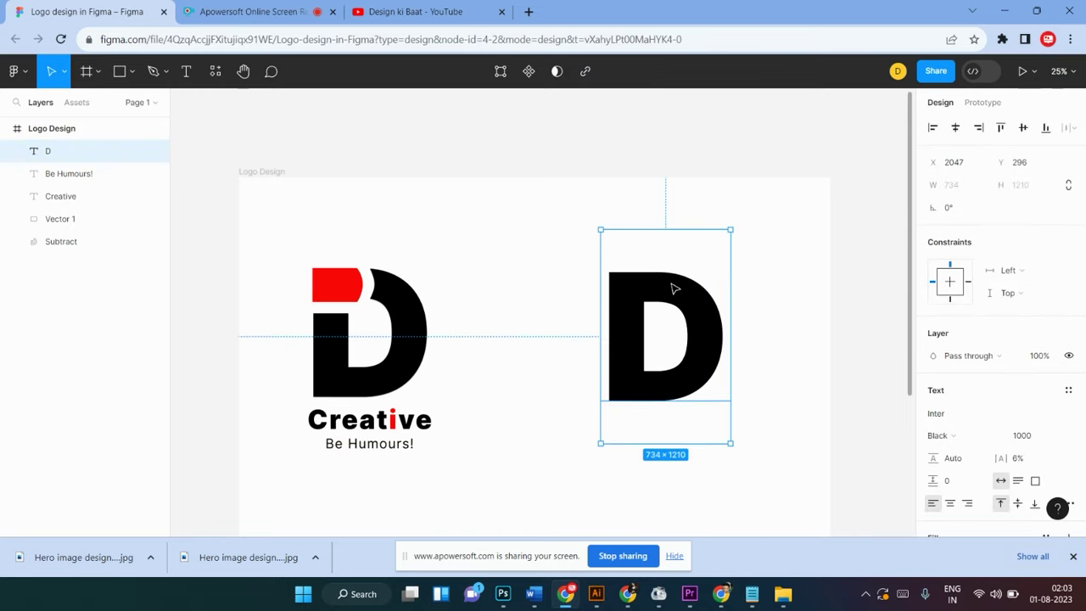
drag(674, 289, 668, 292)
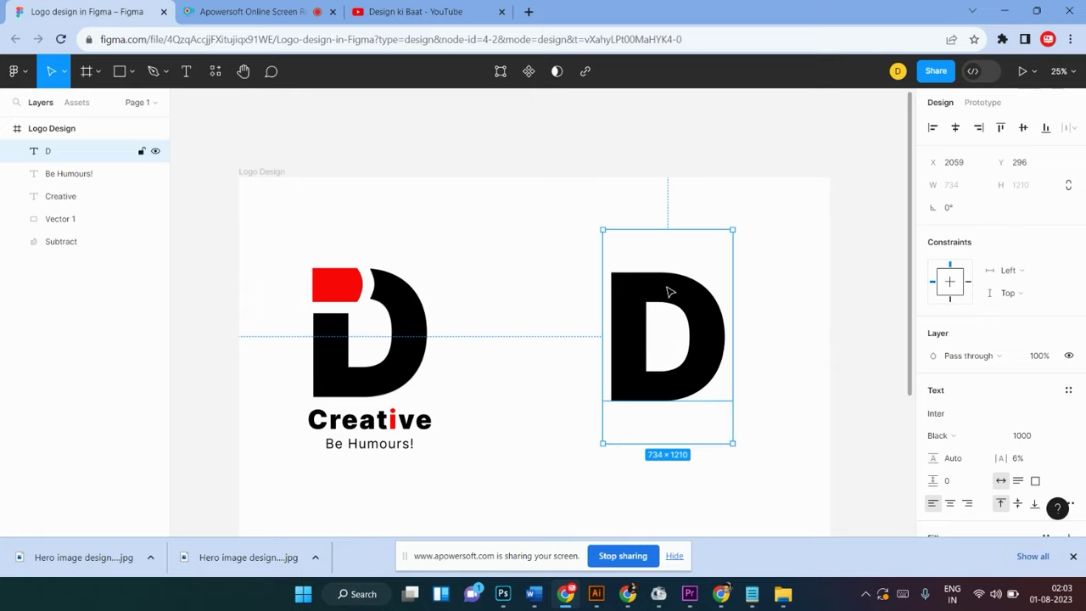
scroll(671, 292, right, 2)
scroll(668, 291, right, 1)
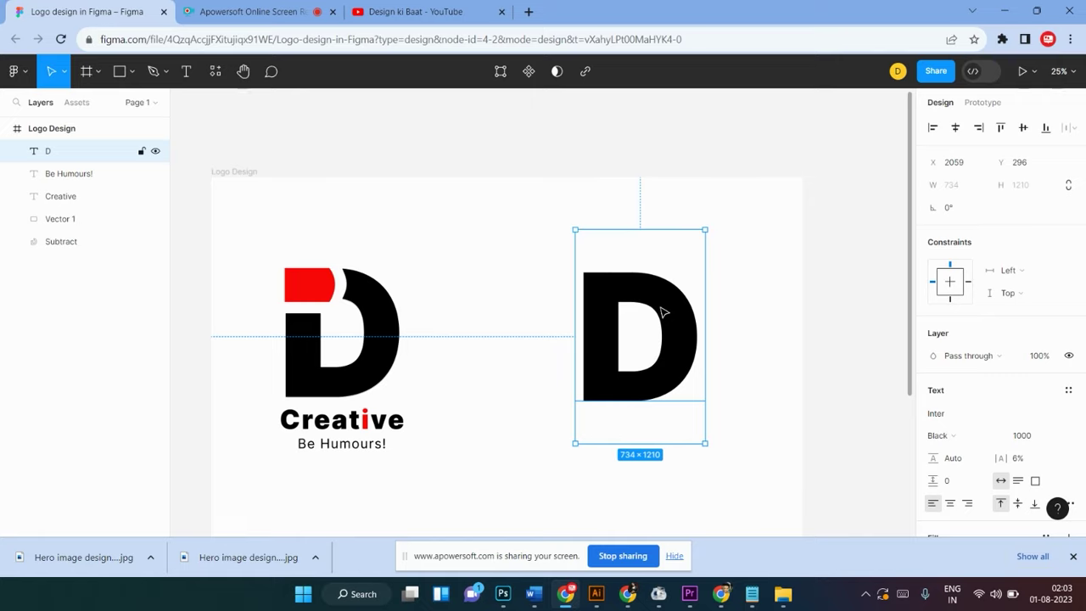
drag(664, 312, 675, 314)
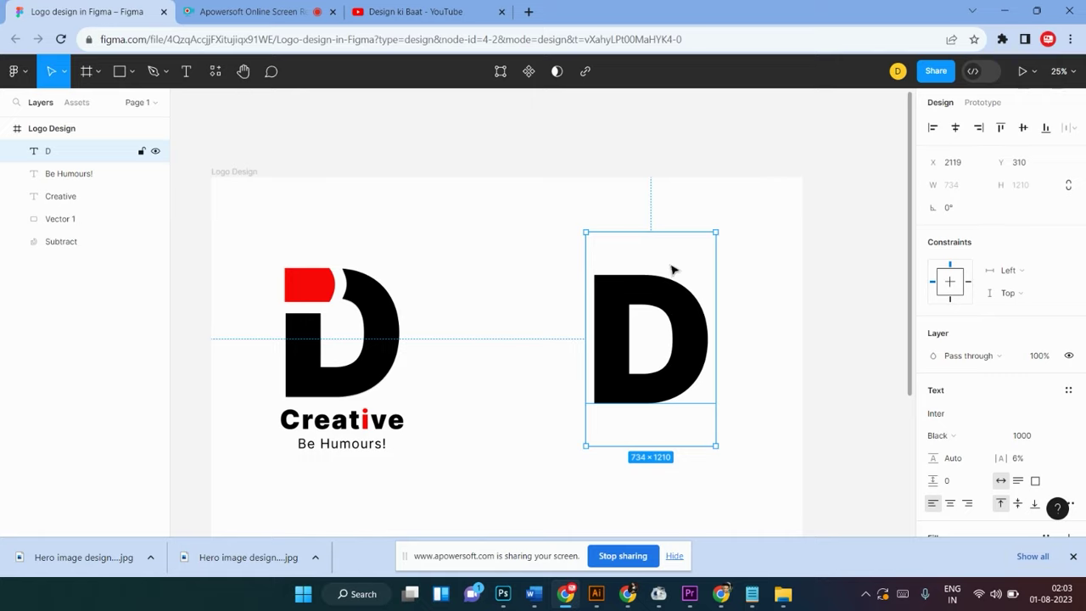
Nudge the D to X 1979, Y 324, then zoom in with the Pen tool active
click(670, 222)
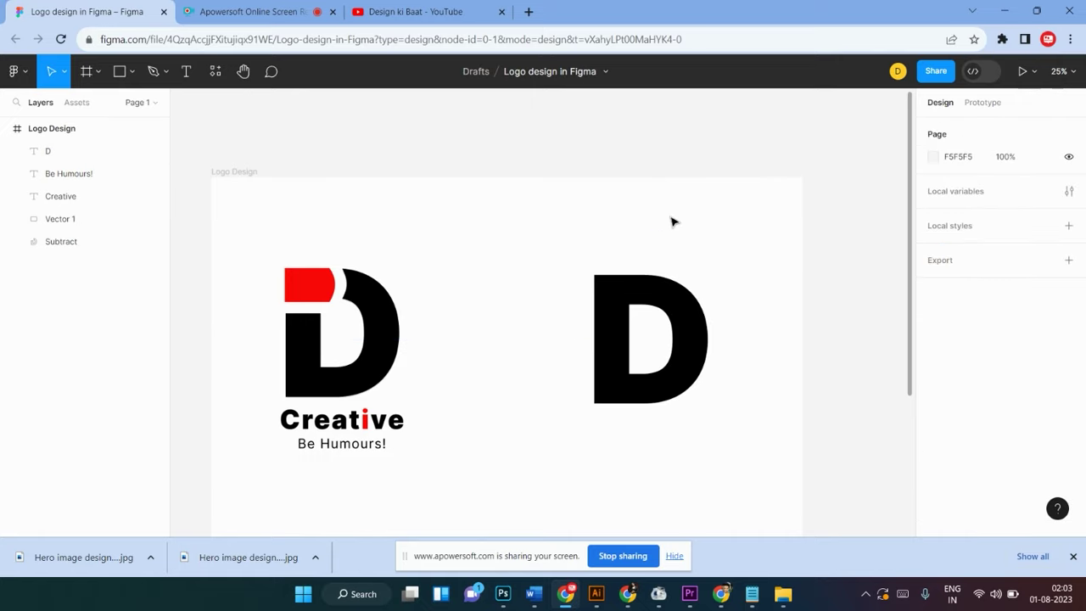
scroll(670, 222, down, 2)
drag(671, 235, 662, 222)
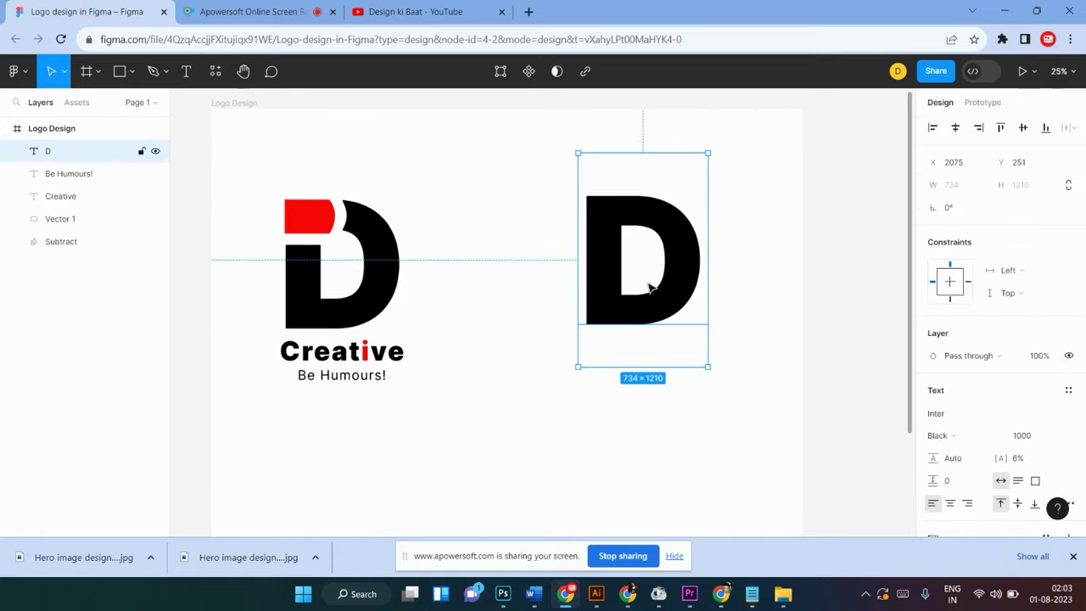
scroll(650, 286, up, 4)
scroll(650, 286, down, 1)
scroll(722, 315, down, 2)
click(747, 320)
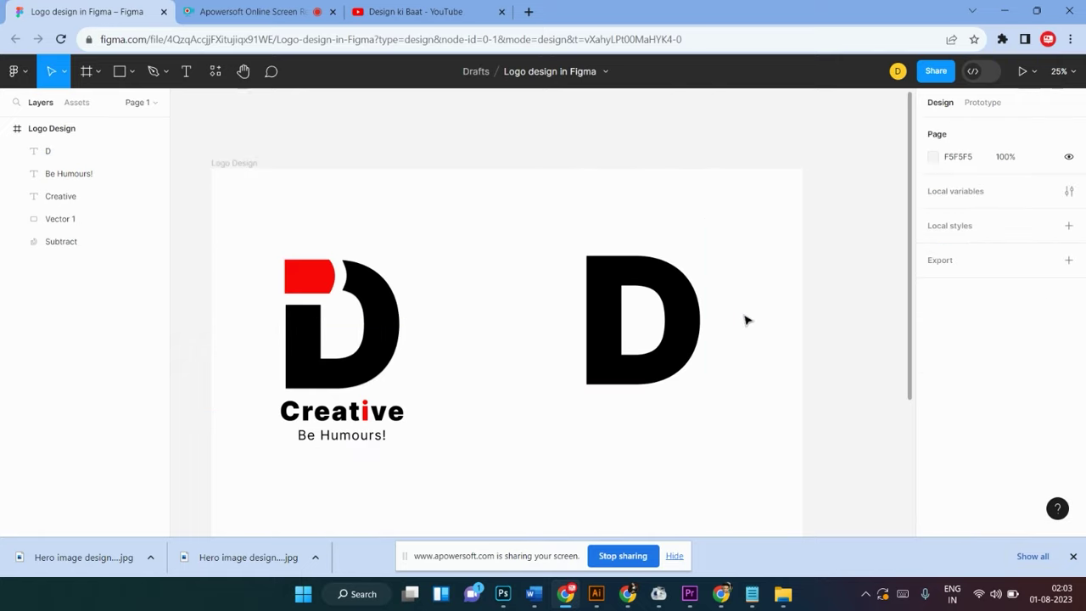
scroll(744, 312, down, 1)
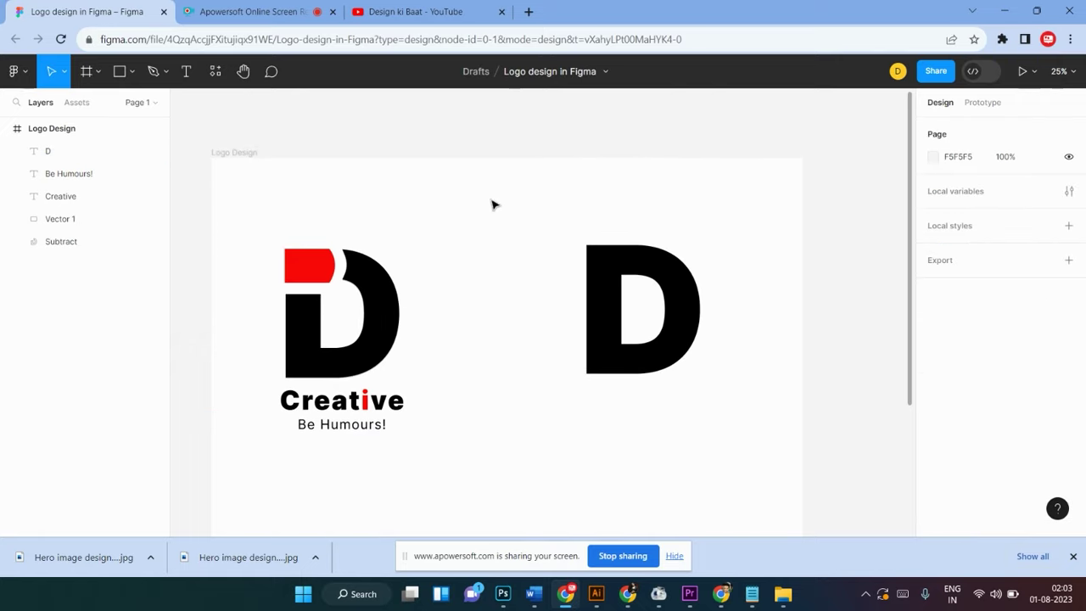
scroll(483, 199, up, 1)
scroll(481, 196, up, 1)
click(605, 236)
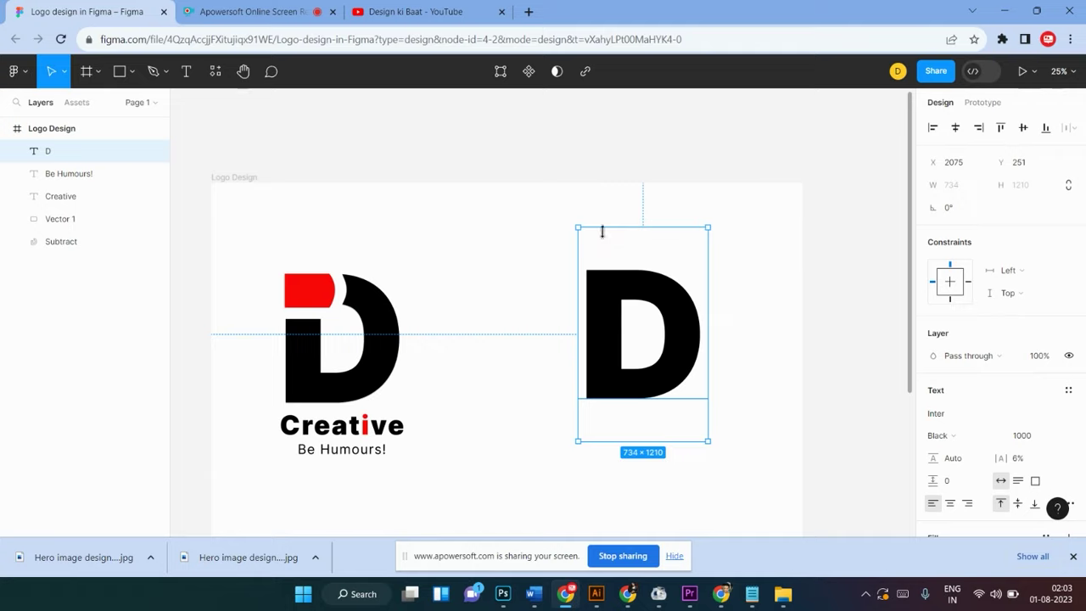
click(679, 196)
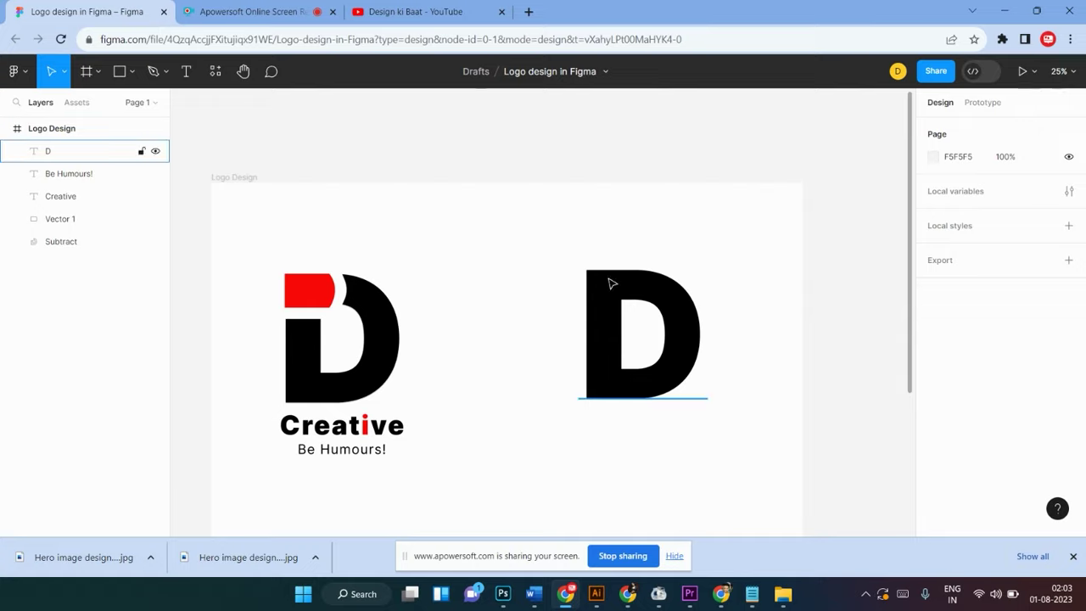
drag(626, 301, 609, 314)
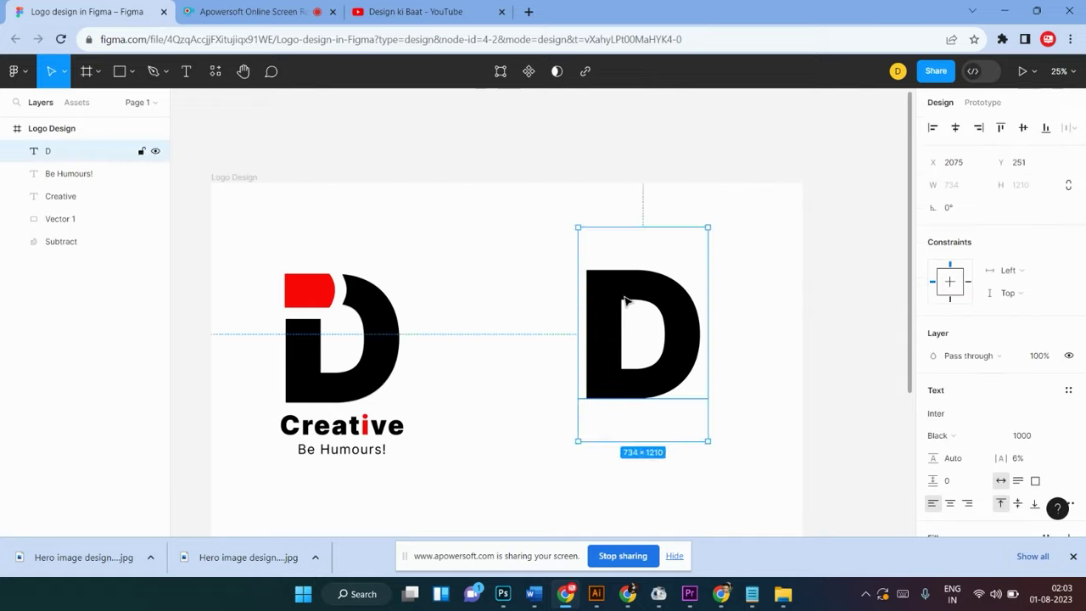
click(620, 235)
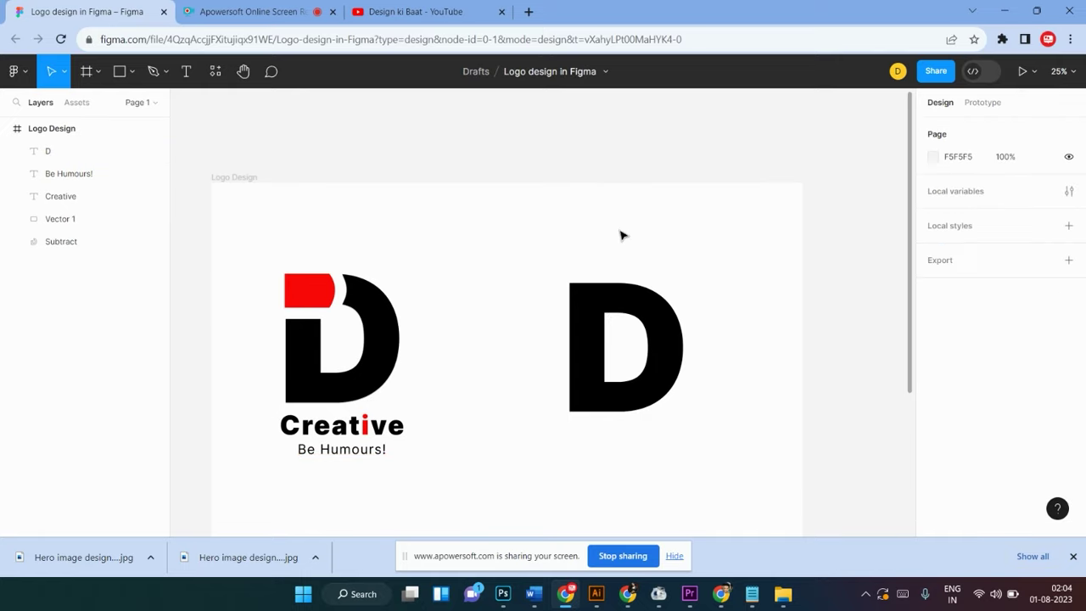
click(152, 73)
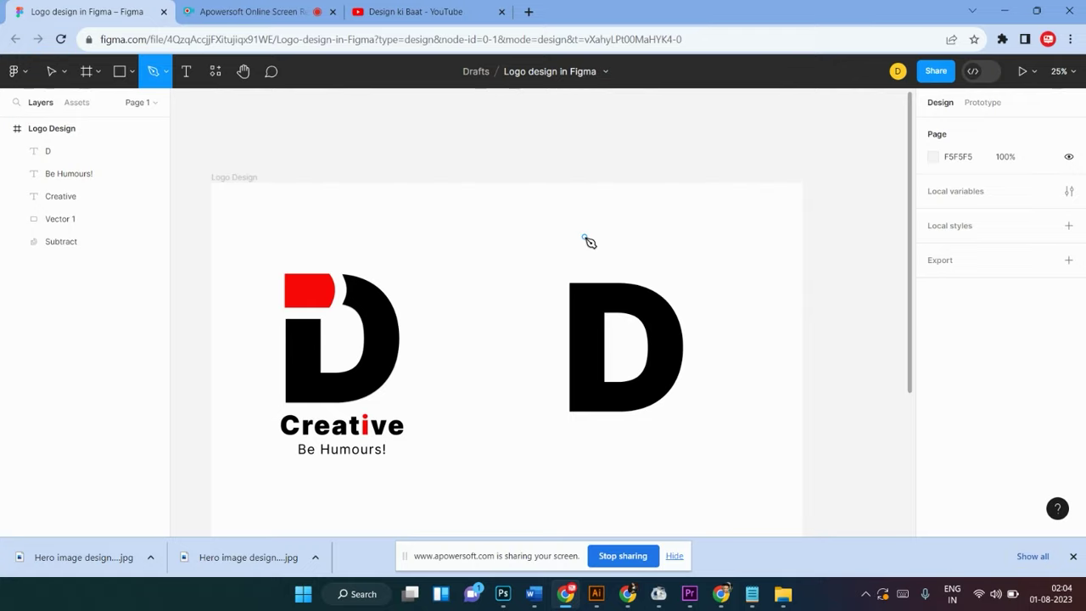
key(ctrl+plus)
Draw a closed crescent horn path, Vector 2, on the D's top-left corner
scroll(589, 242, up, 3)
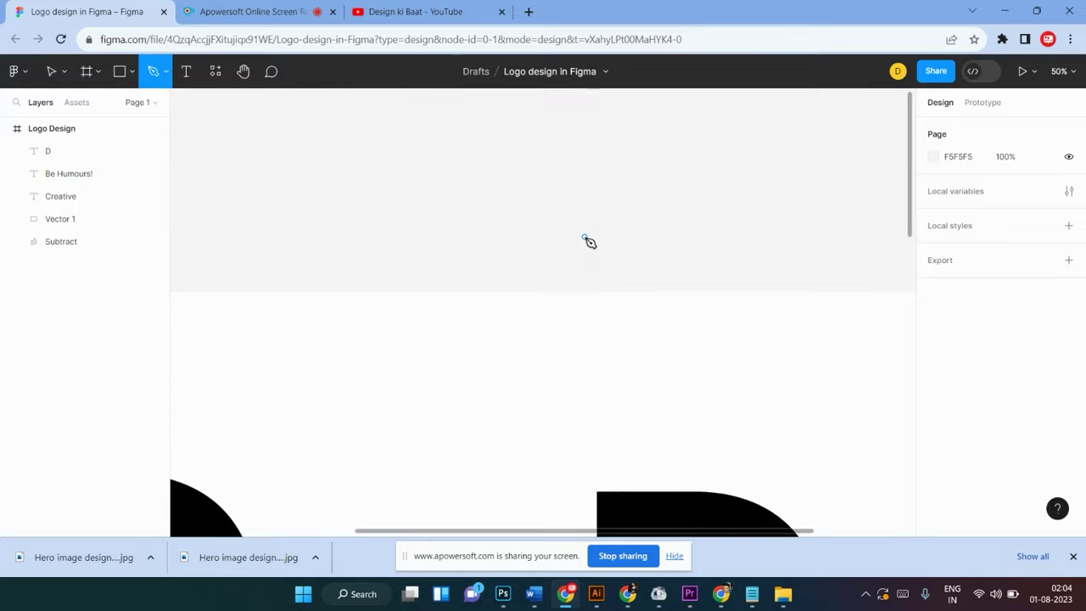
scroll(716, 381, down, 1)
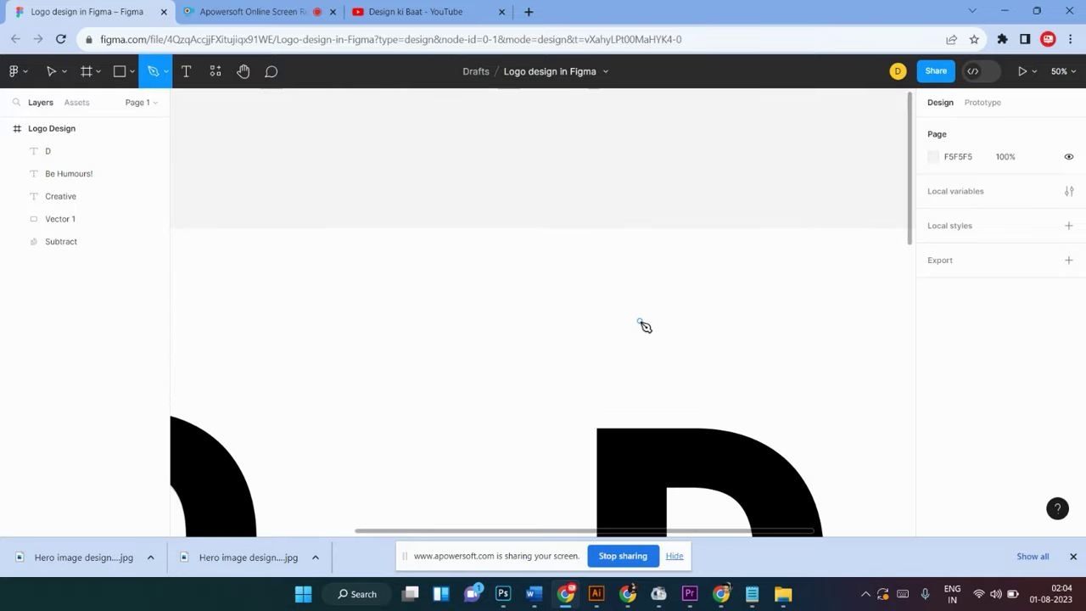
scroll(615, 311, down, 1)
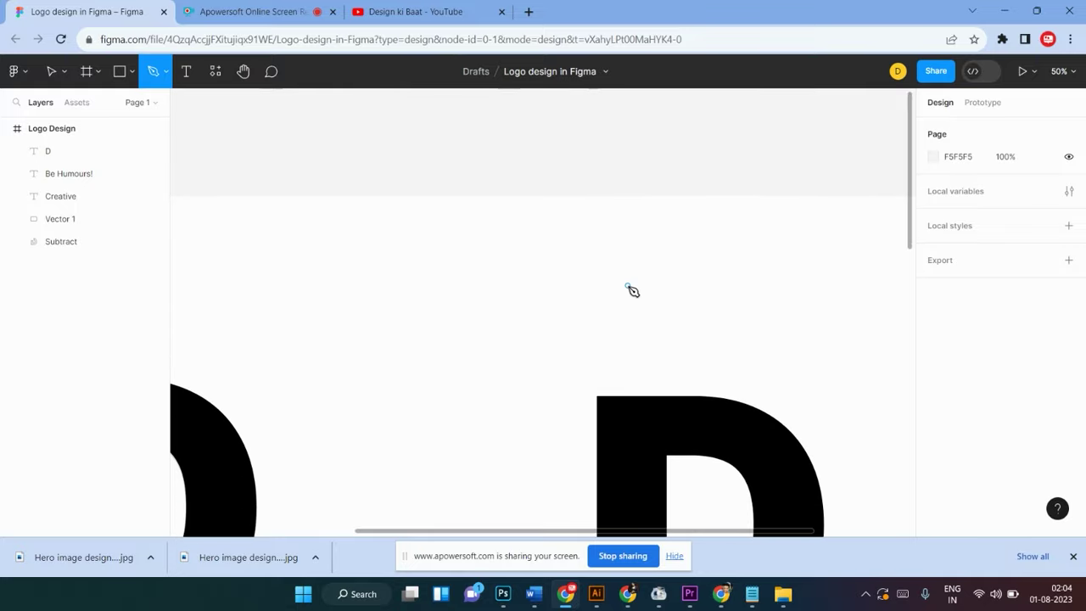
click(627, 286)
mouse_move(603, 399)
mouse_down()
mouse_move(666, 441)
mouse_move(658, 471)
mouse_up()
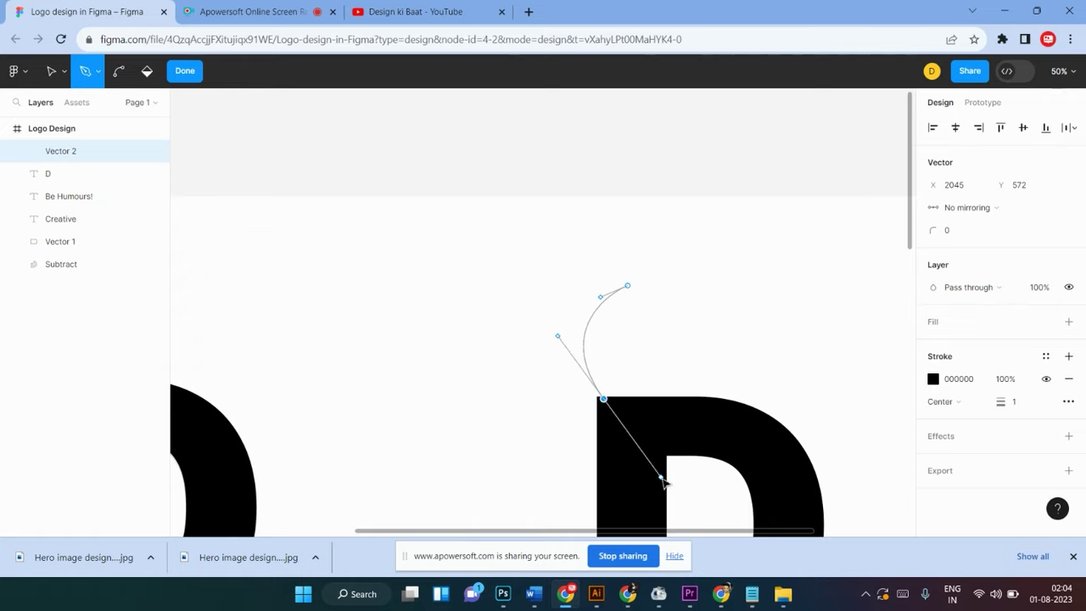
drag(661, 475, 643, 409)
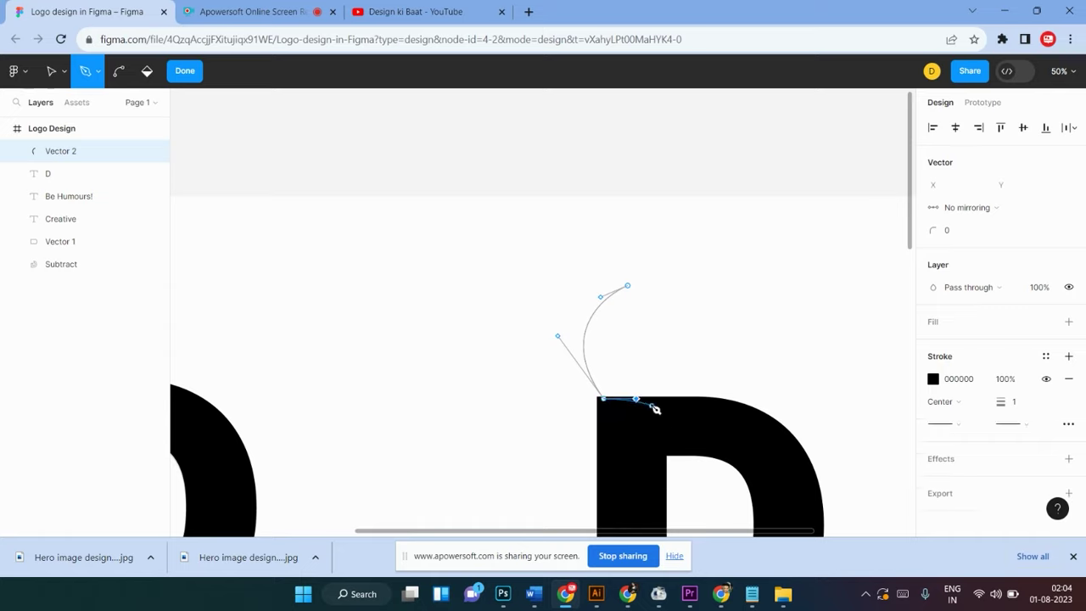
click(643, 399)
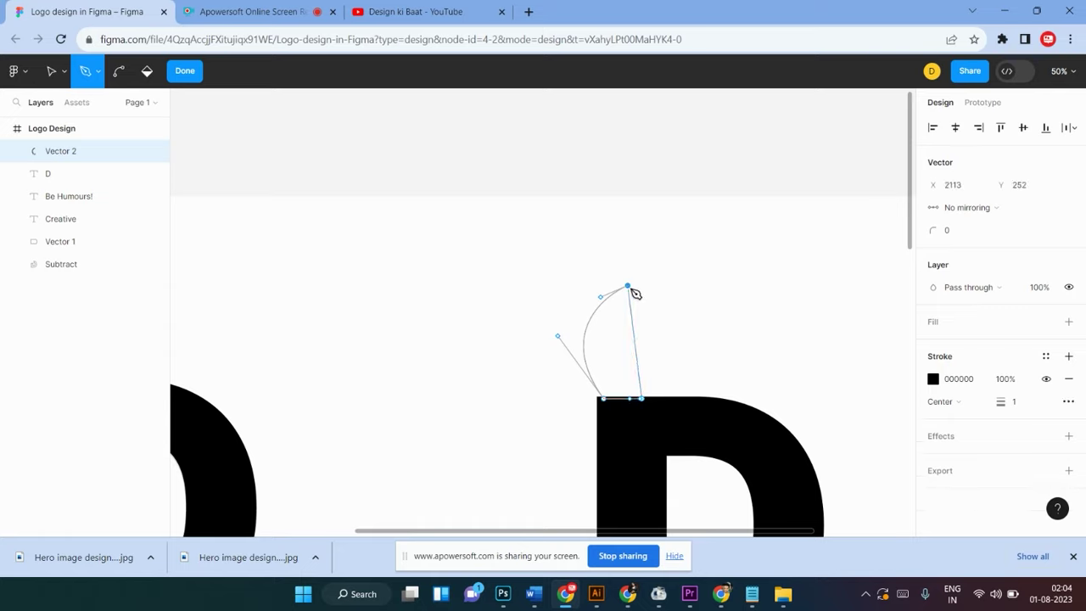
drag(629, 293, 696, 222)
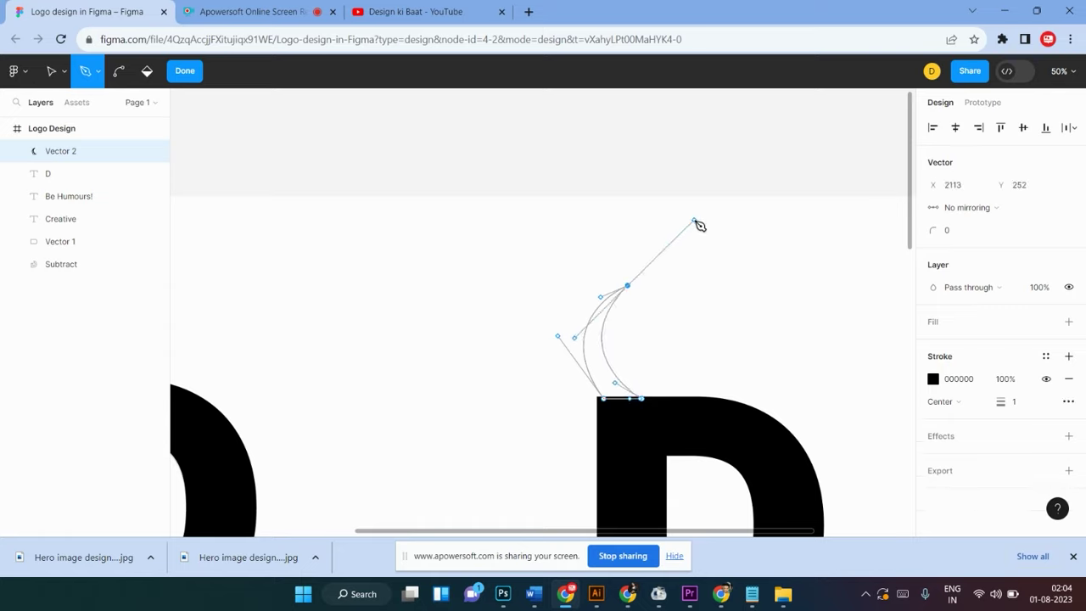
key(Escape)
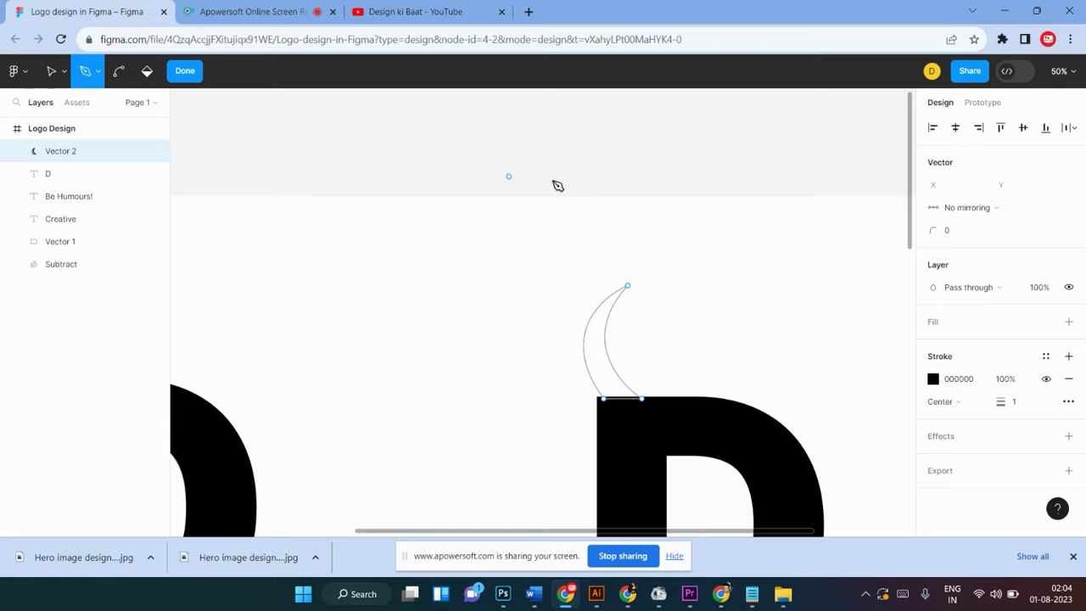
Select the crescent horn and add a solid fill
click(180, 77)
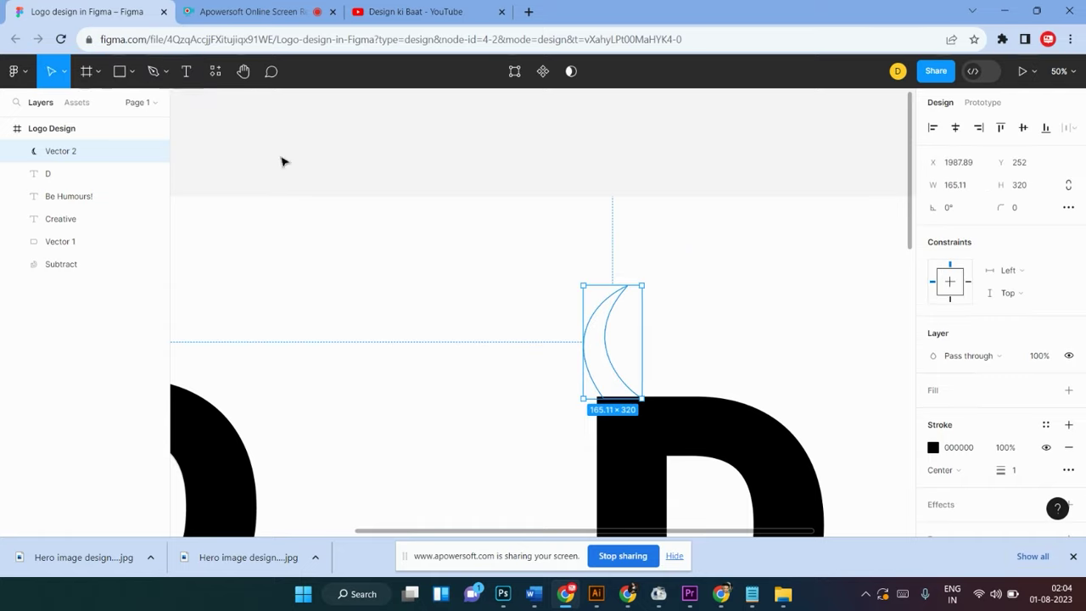
scroll(580, 313, right, 3)
click(574, 317)
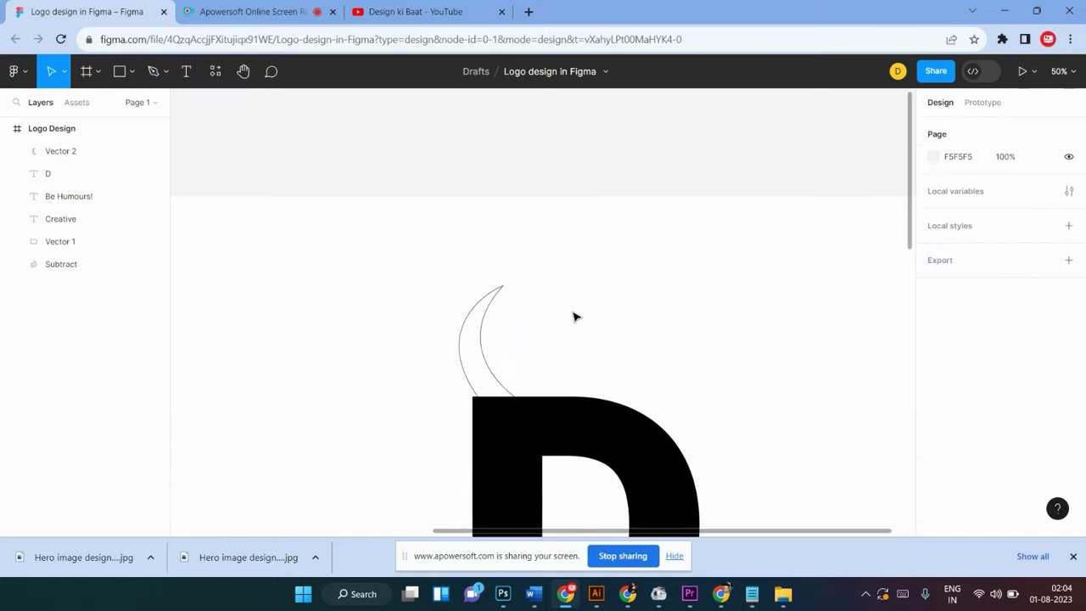
click(498, 370)
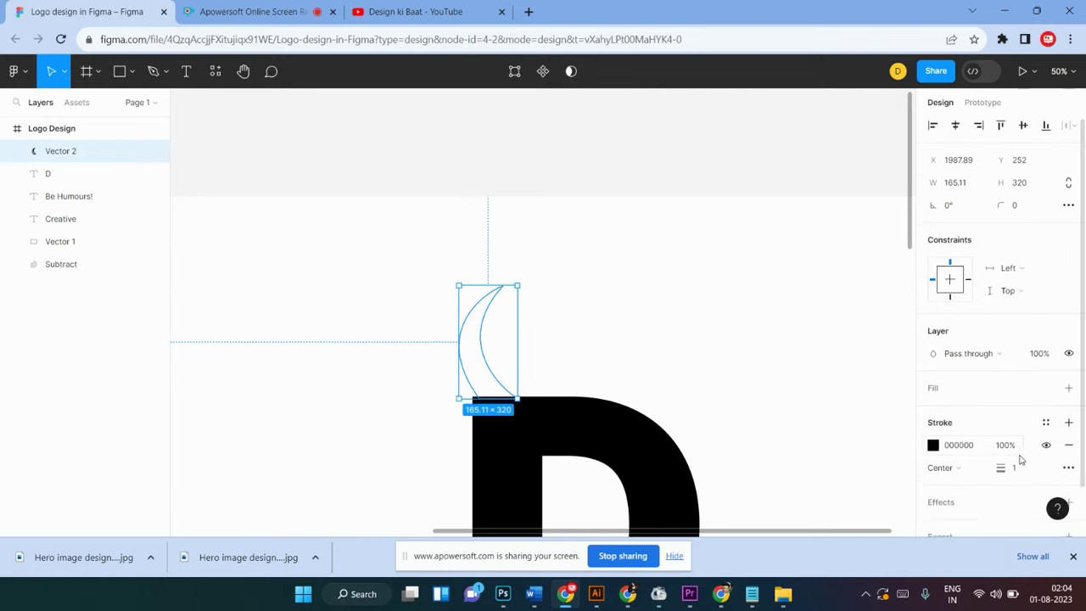
scroll(1026, 396, down, 2)
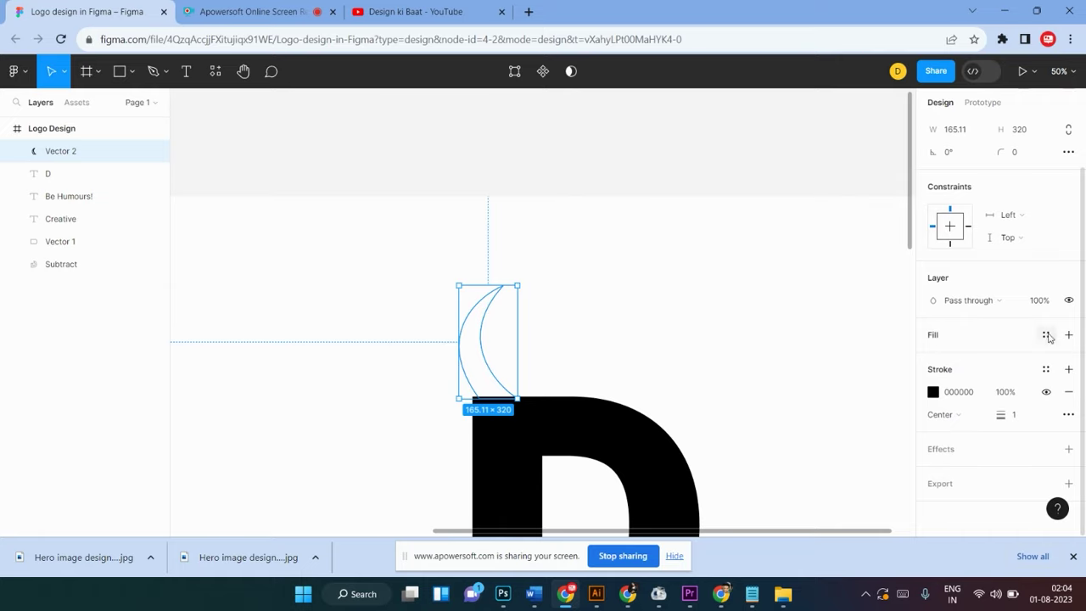
click(1068, 336)
Fill the horn red FB0808, sampled from the iD logo's red square
scroll(564, 370, down, 3)
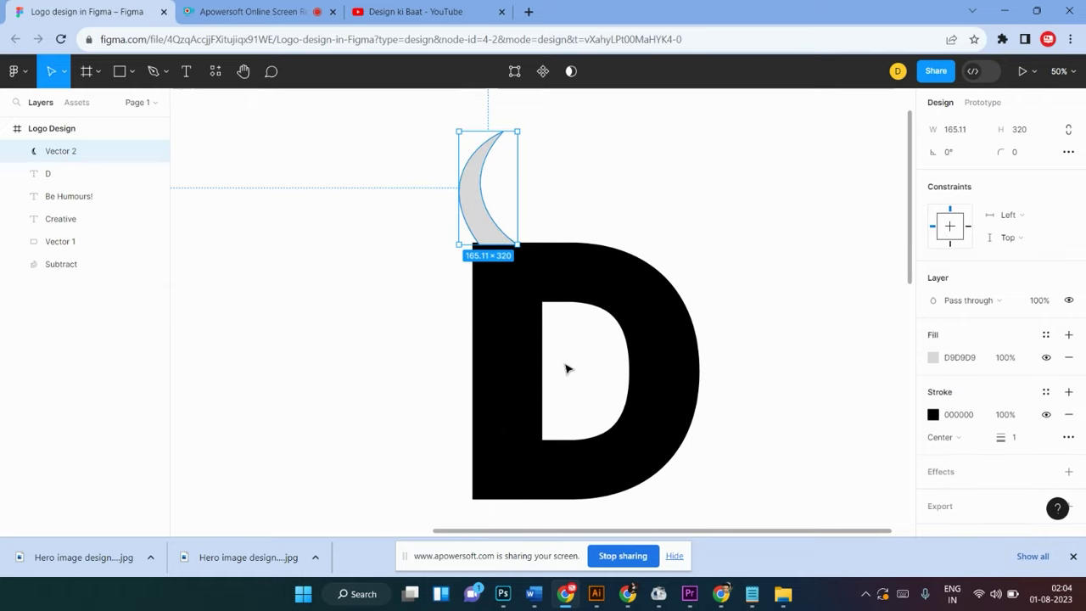
scroll(744, 320, up, 5)
scroll(764, 318, down, 1)
scroll(665, 343, down, 1)
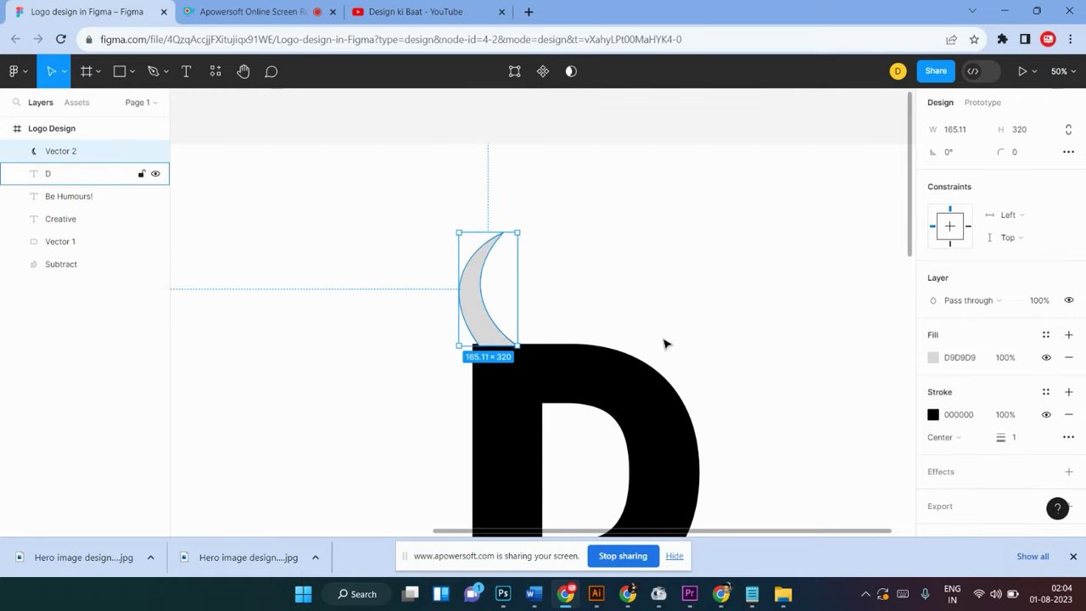
key(minus)
key(minus)
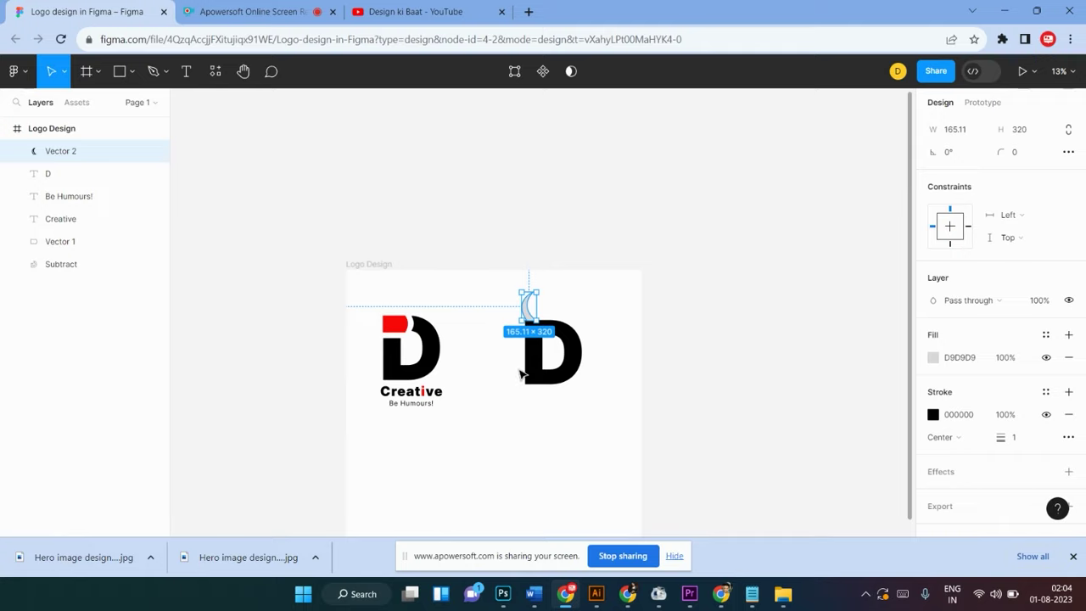
key(i)
click(397, 324)
click(598, 317)
scroll(598, 317, up, 1)
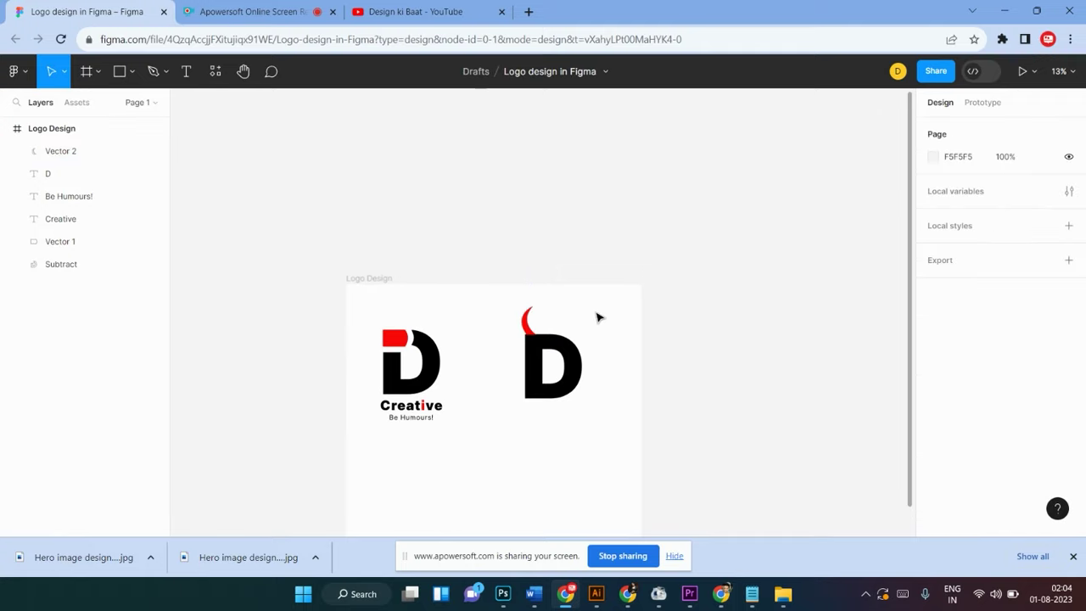
ctrl+scroll(598, 317, up, 3)
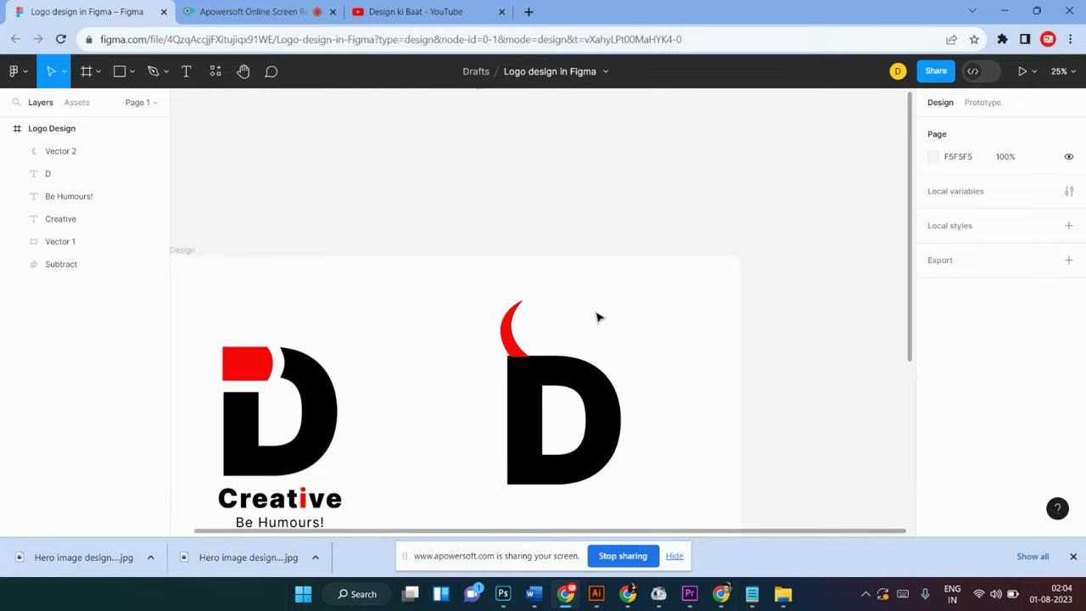
click(520, 339)
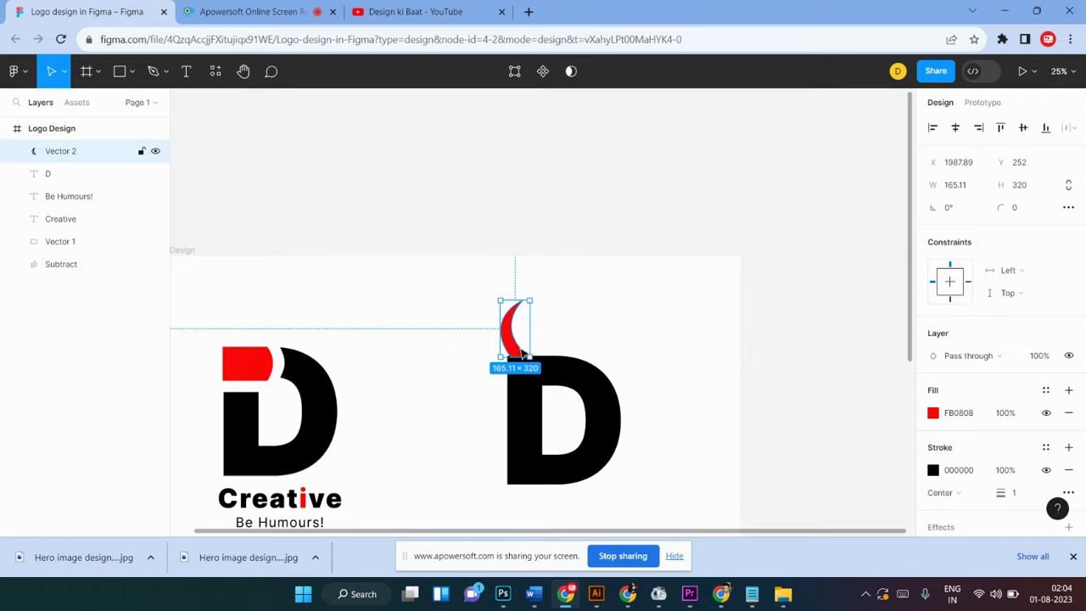
Duplicate the horn as a mirrored copy on the D's top-right side
mouse_move(519, 352)
mouse_down()
mouse_move(583, 356)
mouse_move(588, 344)
mouse_up()
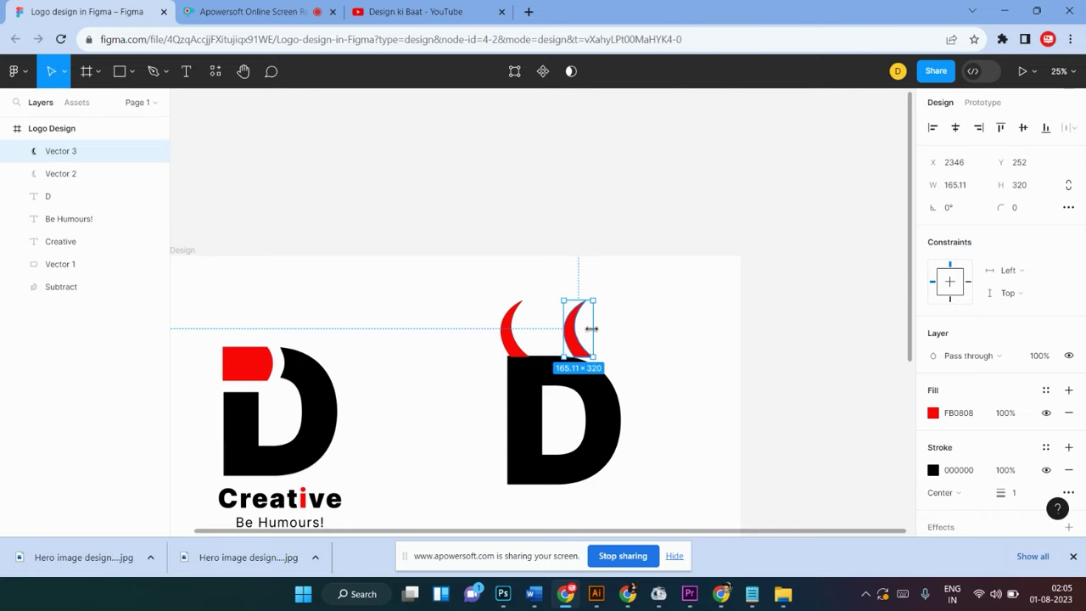
drag(592, 329, 535, 356)
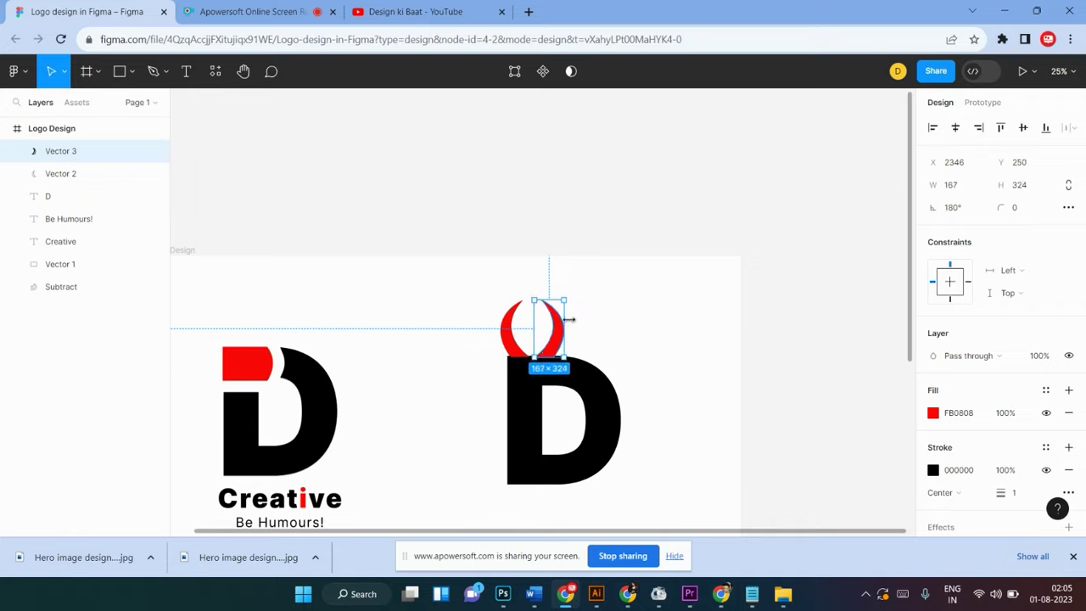
drag(556, 346, 584, 352)
drag(585, 348, 575, 349)
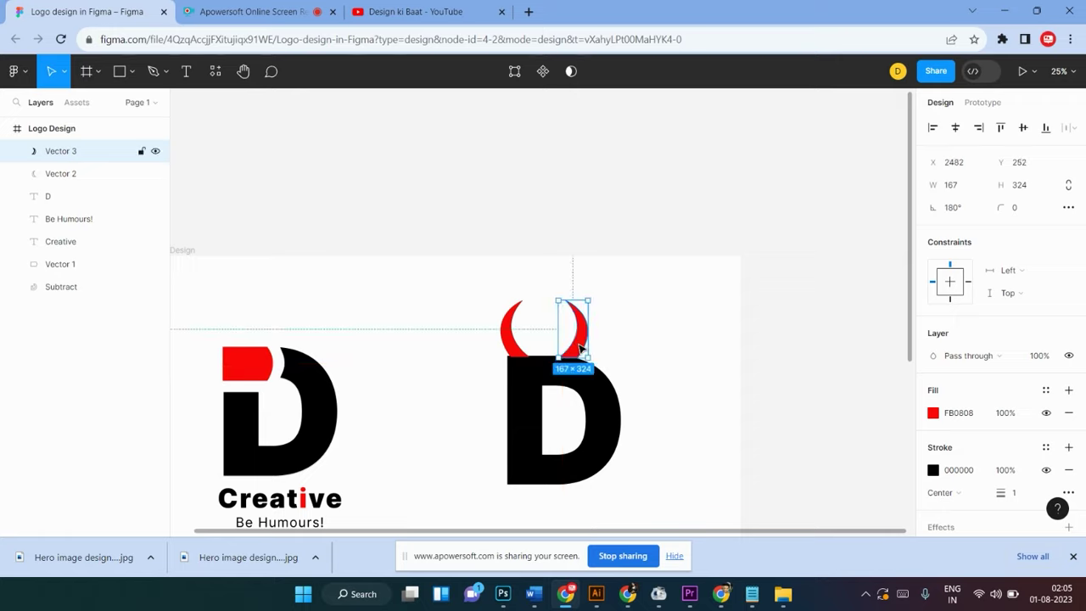
Nudge both horns left so they sit evenly across the D's top
click(629, 327)
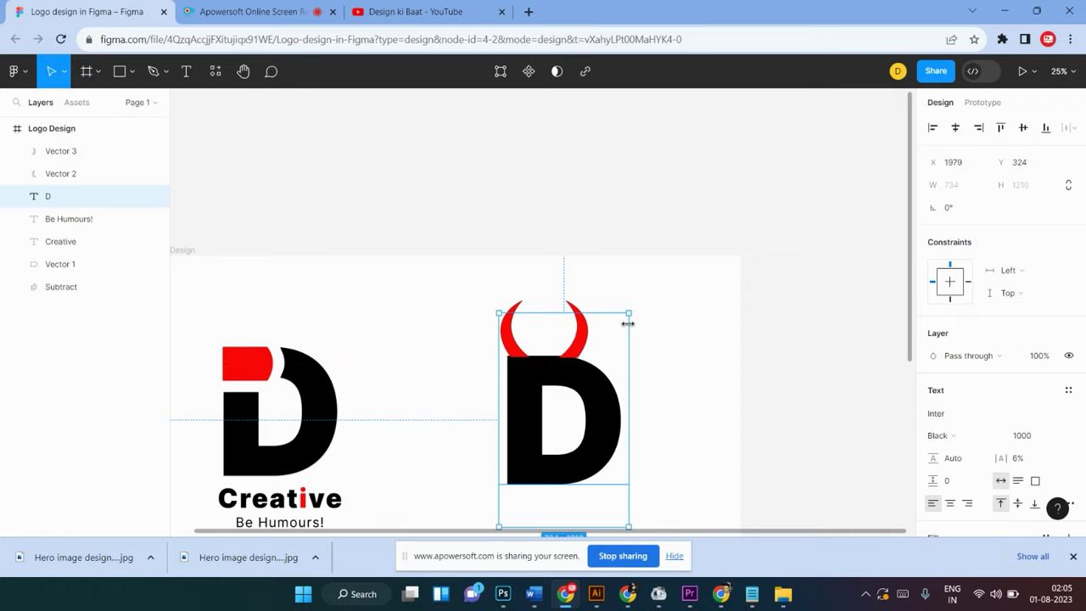
scroll(628, 323, down, 1)
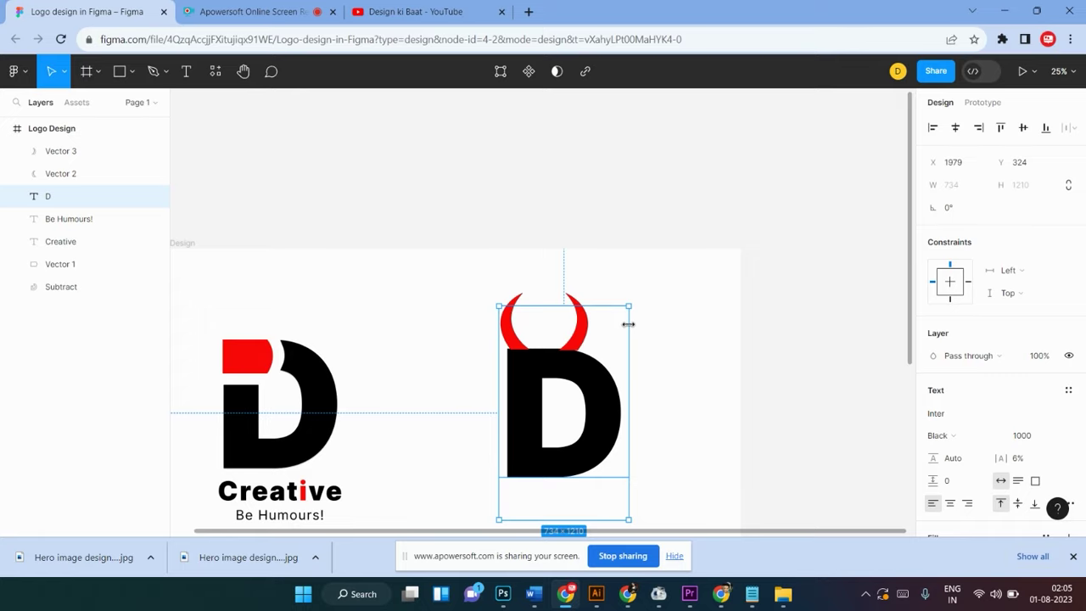
scroll(628, 323, up, 1)
scroll(628, 323, up, 5)
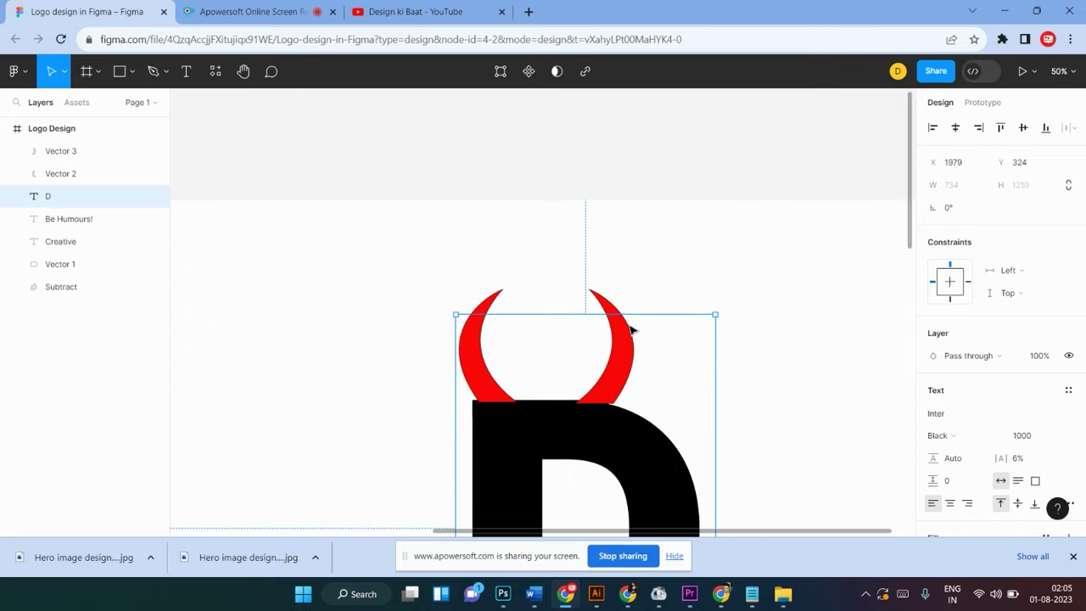
click(480, 387)
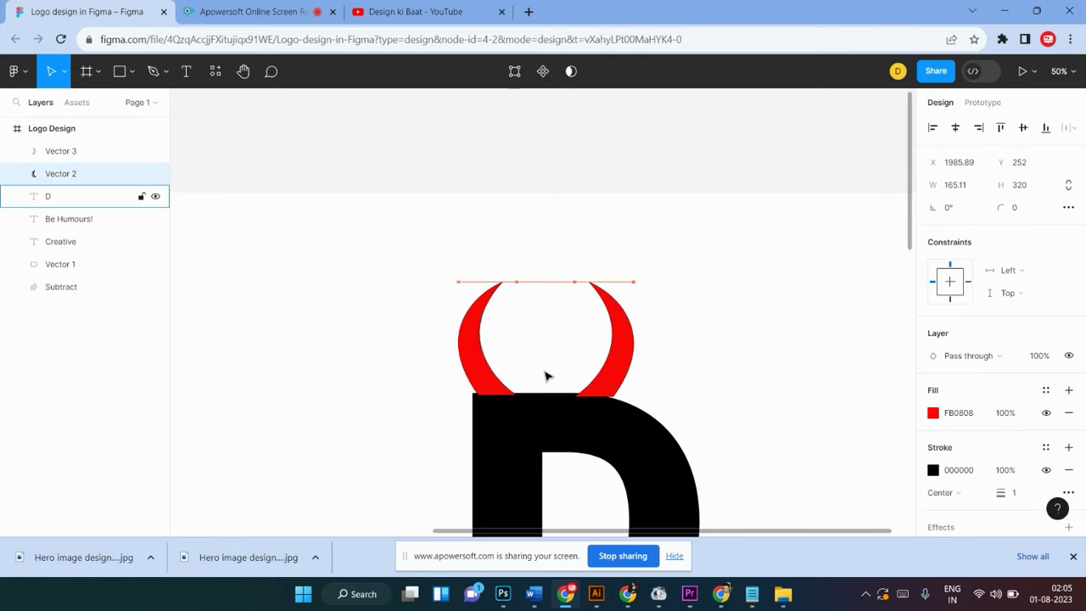
key(Left)
key(Left)
key(Left)
key(Left)
key(Left)
key(Left)
key(Left)
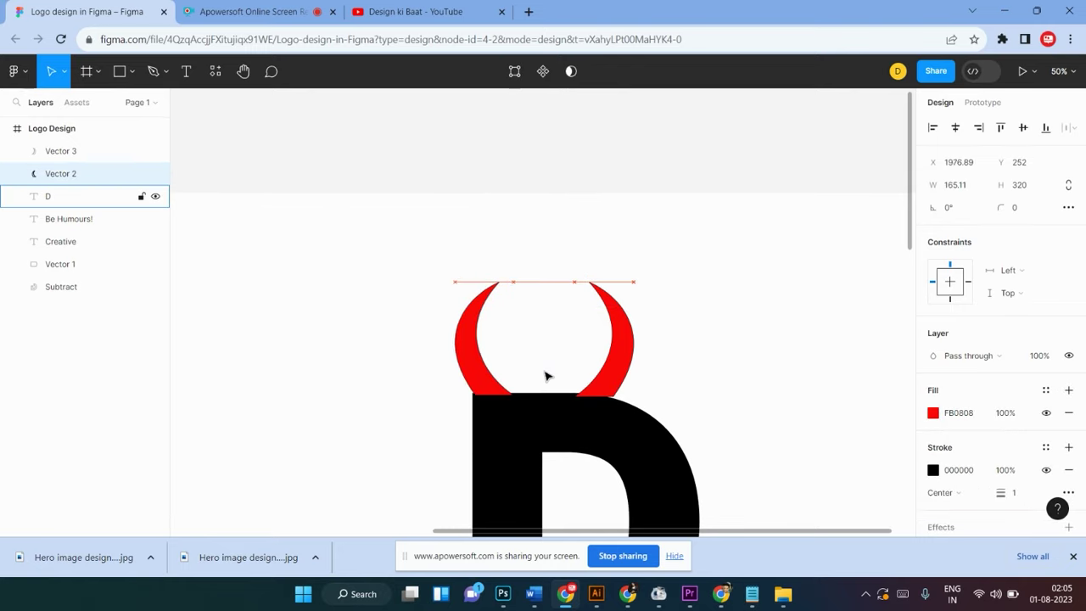
key(Left)
key(Left)
click(602, 389)
key(Left)
key(Left)
key(Left)
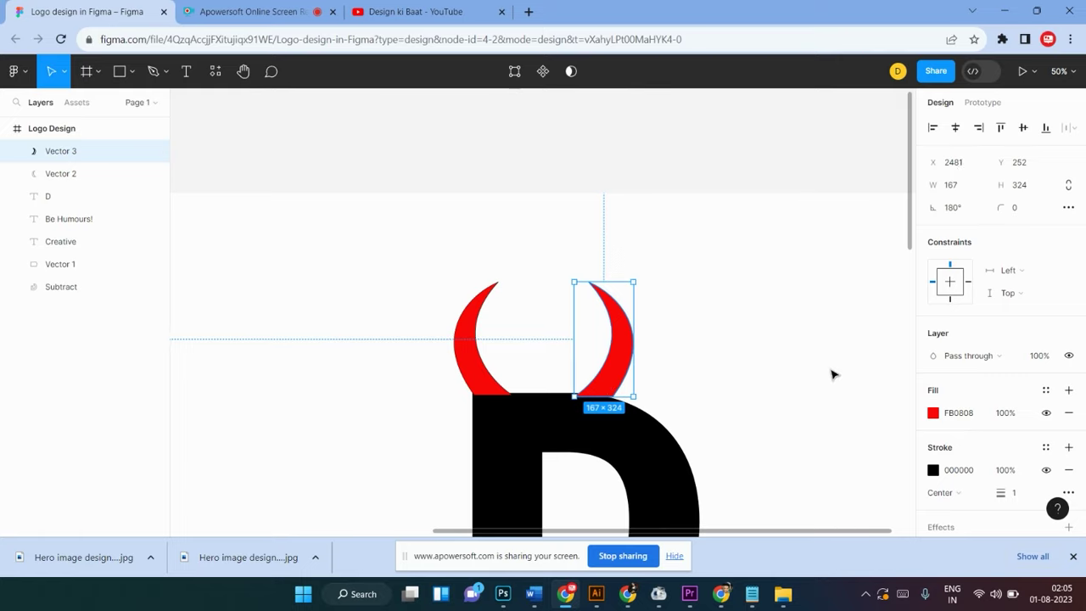
key(Left)
key(Left)
key(Left)
key(Left)
key(Left)
key(Left)
key(Left)
key(Left)
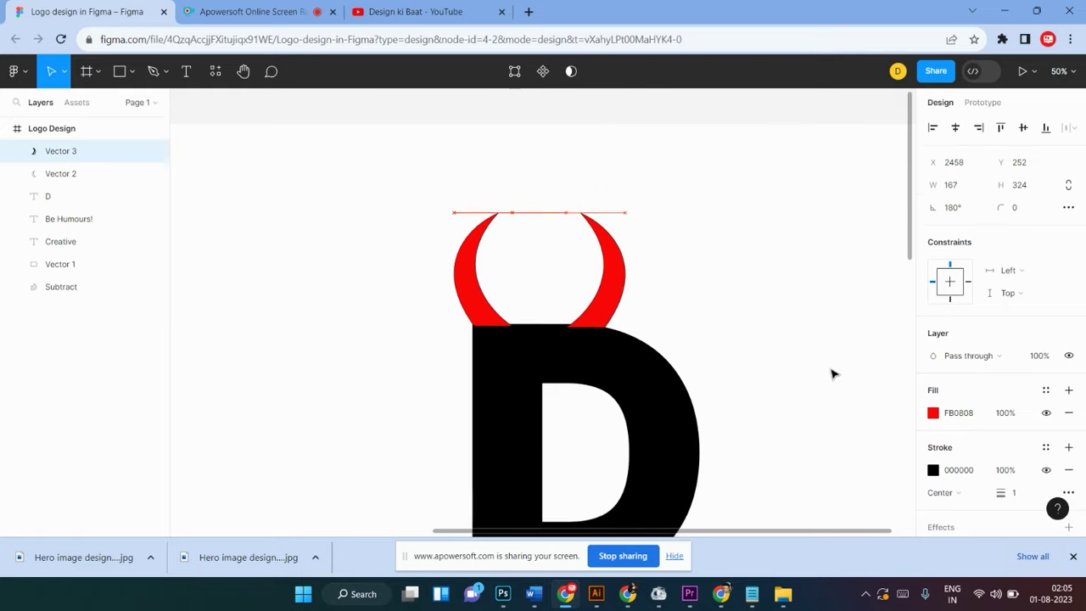
scroll(832, 375, down, 3)
click(820, 343)
scroll(645, 336, up, 1)
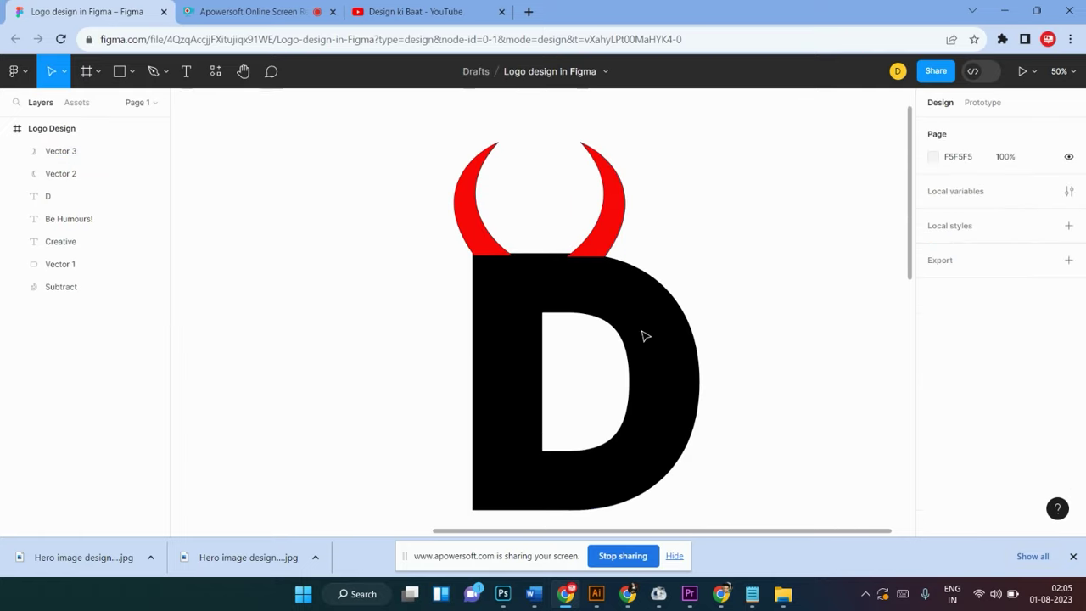
key(minus)
key(minus)
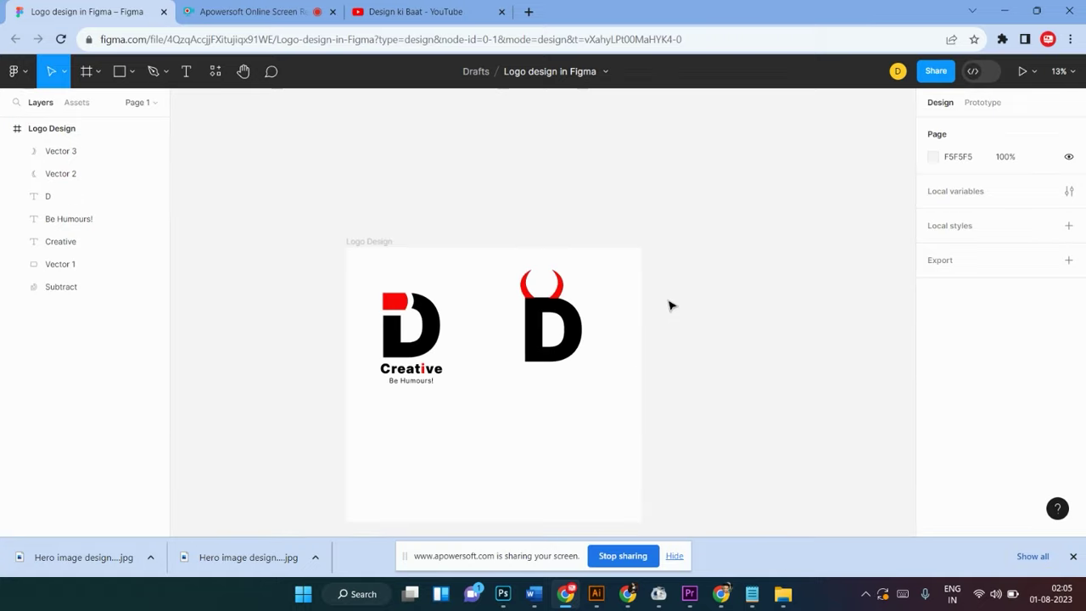
scroll(588, 312, up, 1)
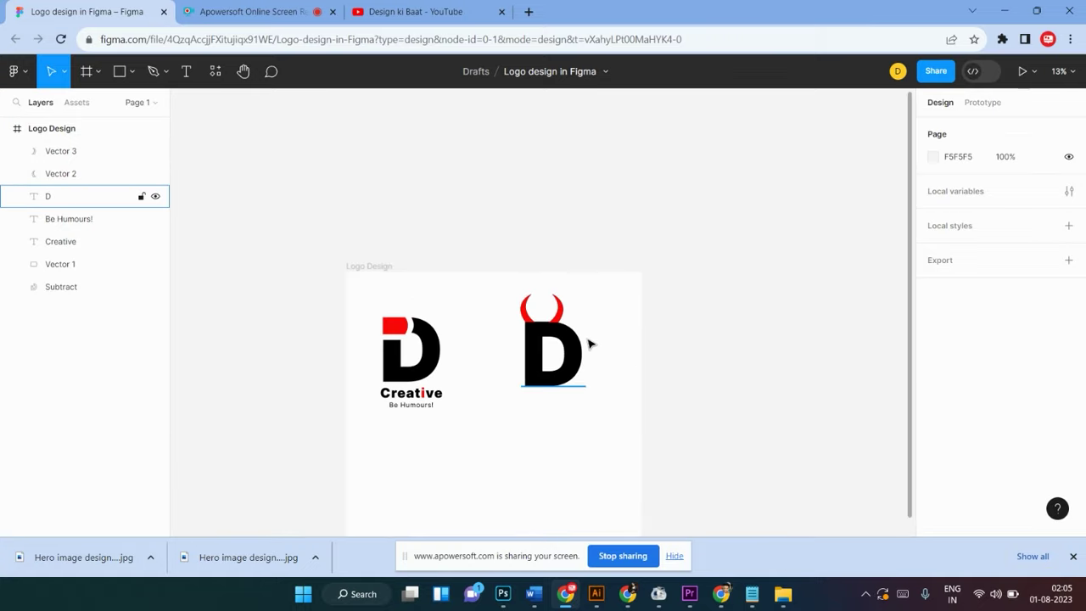
Bring the D to front so both horn bases tuck behind it
right_click(560, 348)
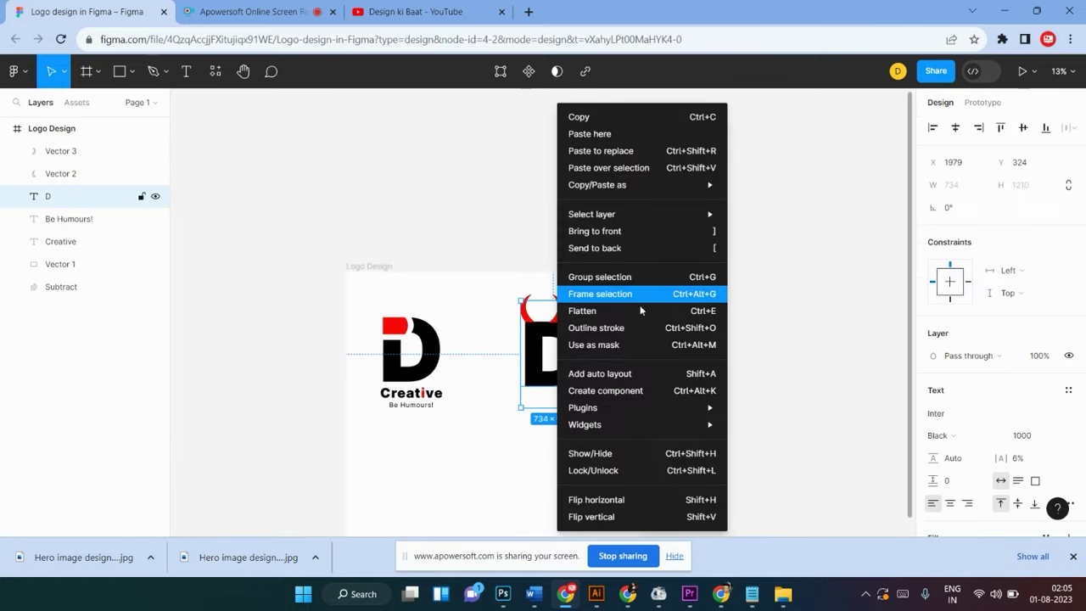
click(620, 231)
click(646, 348)
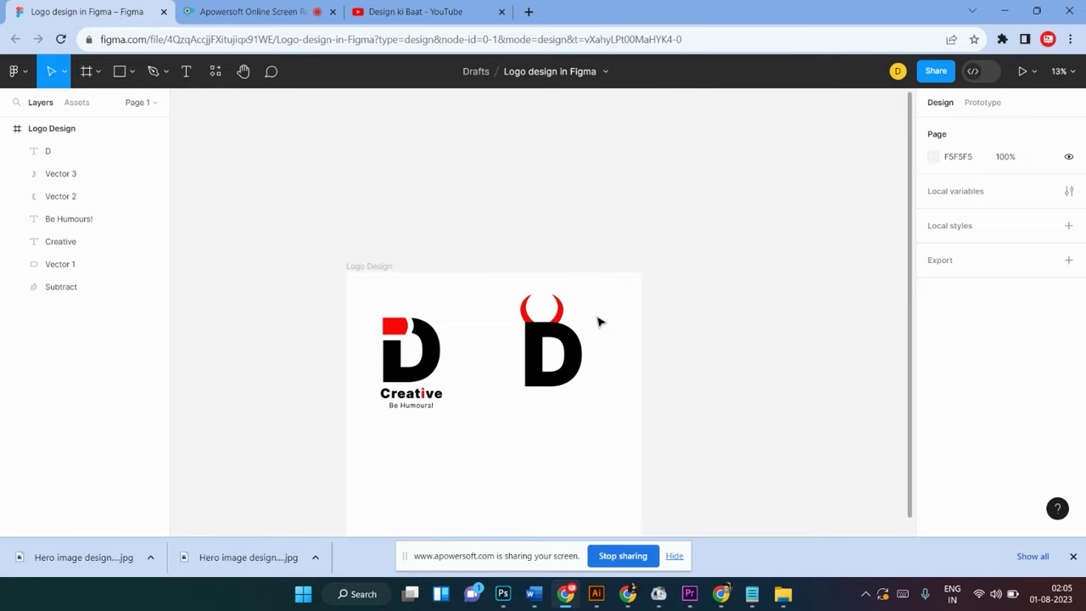
scroll(599, 322, up, 5)
scroll(599, 322, down, 1)
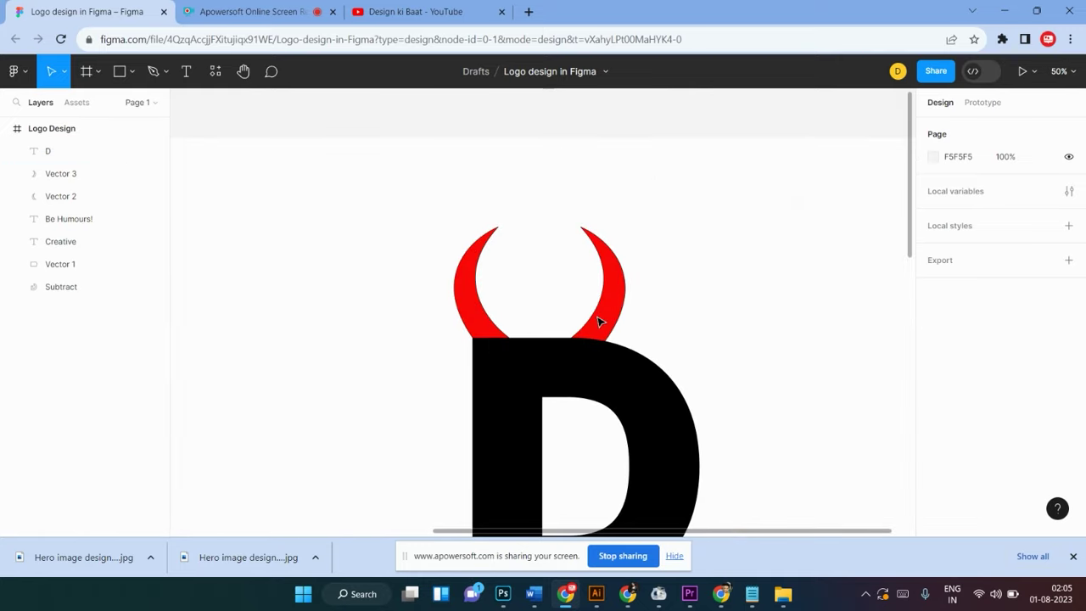
scroll(599, 322, down, 1)
scroll(599, 322, down, 1)
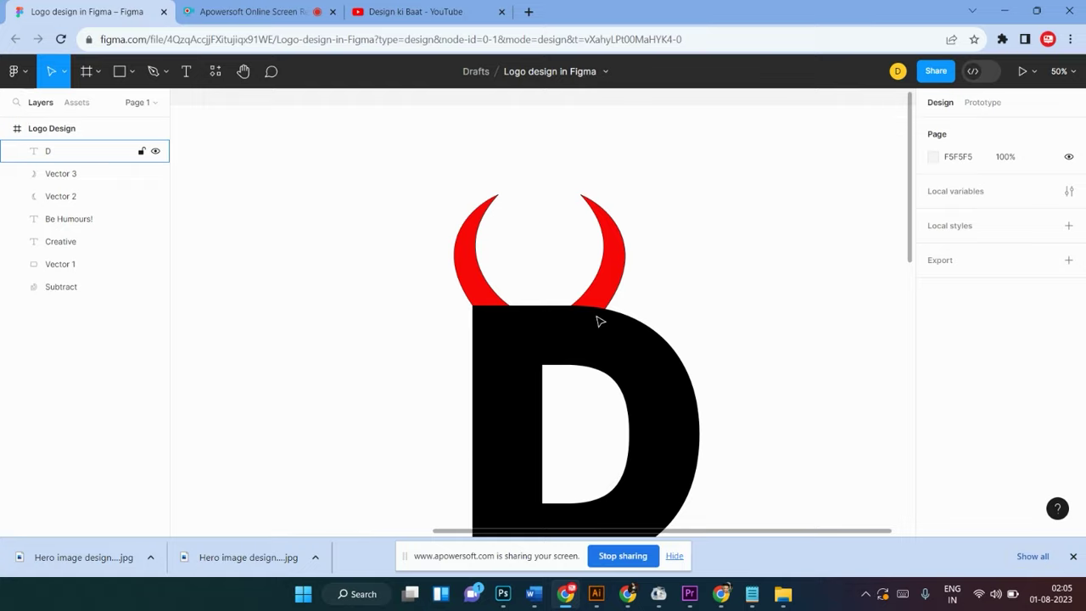
scroll(709, 244, down, 2)
scroll(709, 244, down, 2)
scroll(709, 245, up, 1)
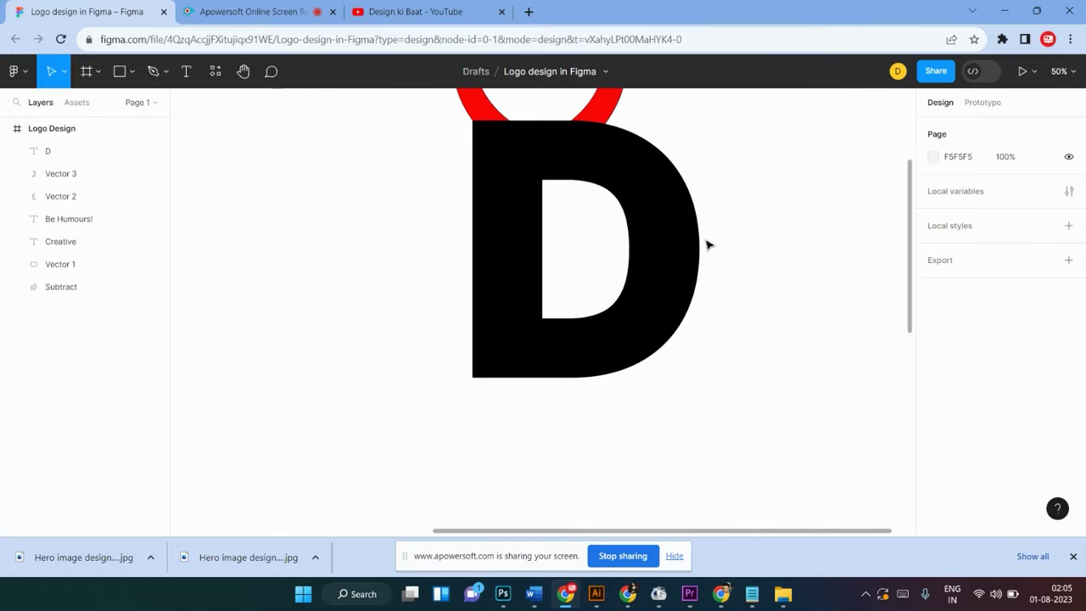
scroll(709, 244, up, 2)
scroll(708, 244, up, 3)
scroll(709, 244, down, 1)
scroll(709, 244, down, 1)
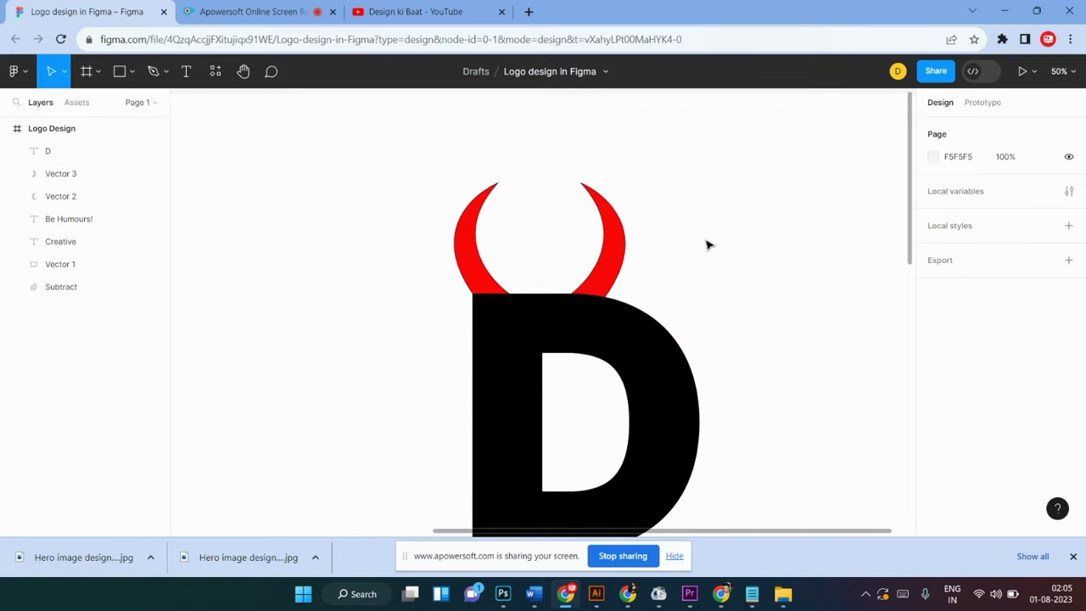
scroll(709, 245, down, 1)
scroll(709, 244, up, 1)
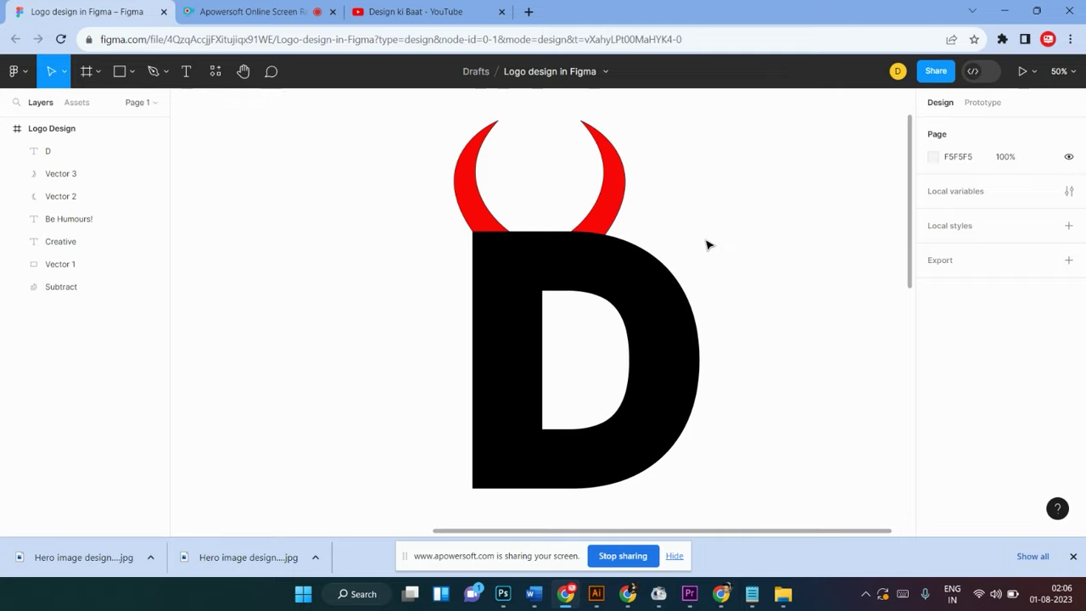
scroll(709, 244, up, 1)
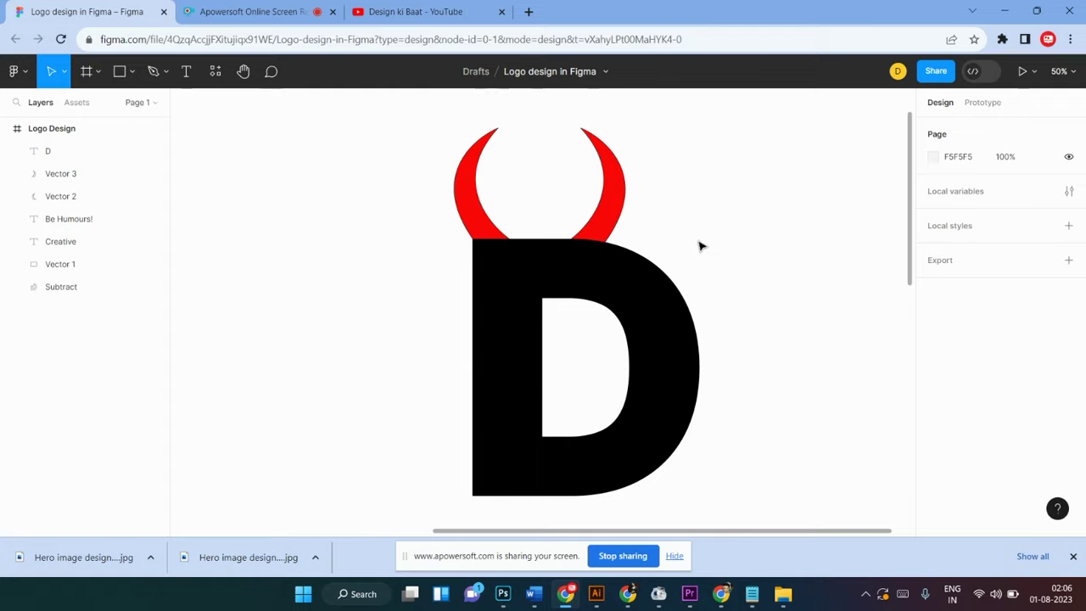
Pen-draw the tail outline, Vector 4, looping left from the D's bottom-left corner
click(153, 73)
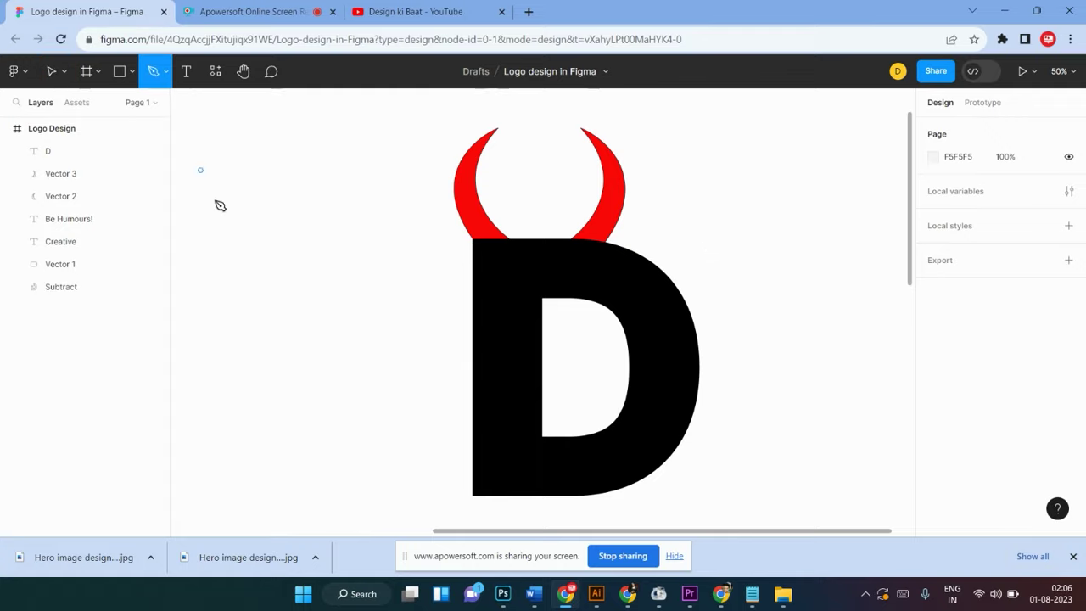
click(476, 472)
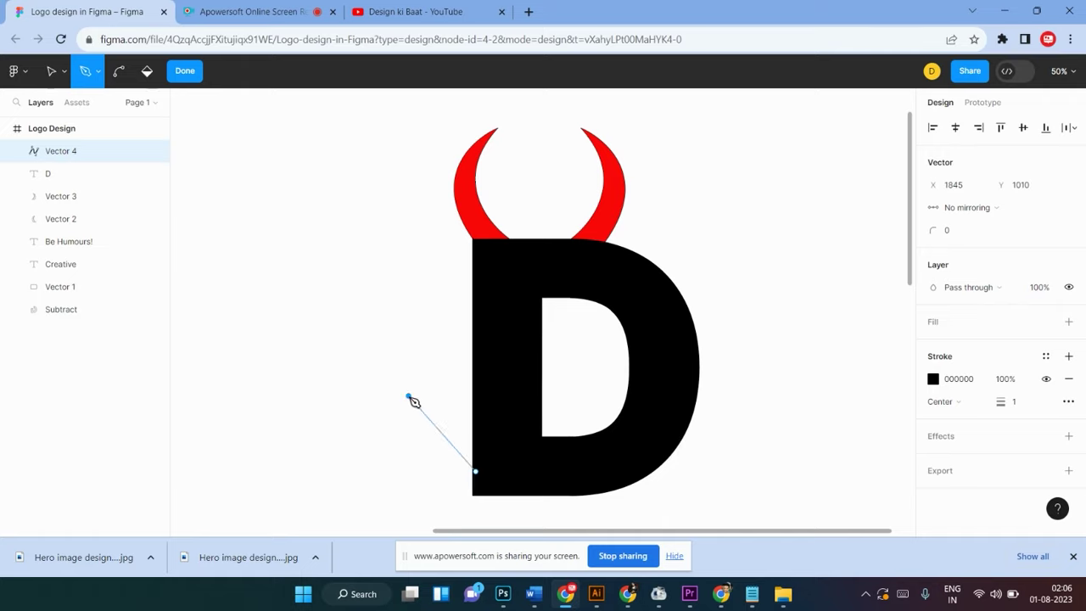
mouse_move(409, 398)
mouse_down()
mouse_move(356, 398)
mouse_move(349, 425)
mouse_up()
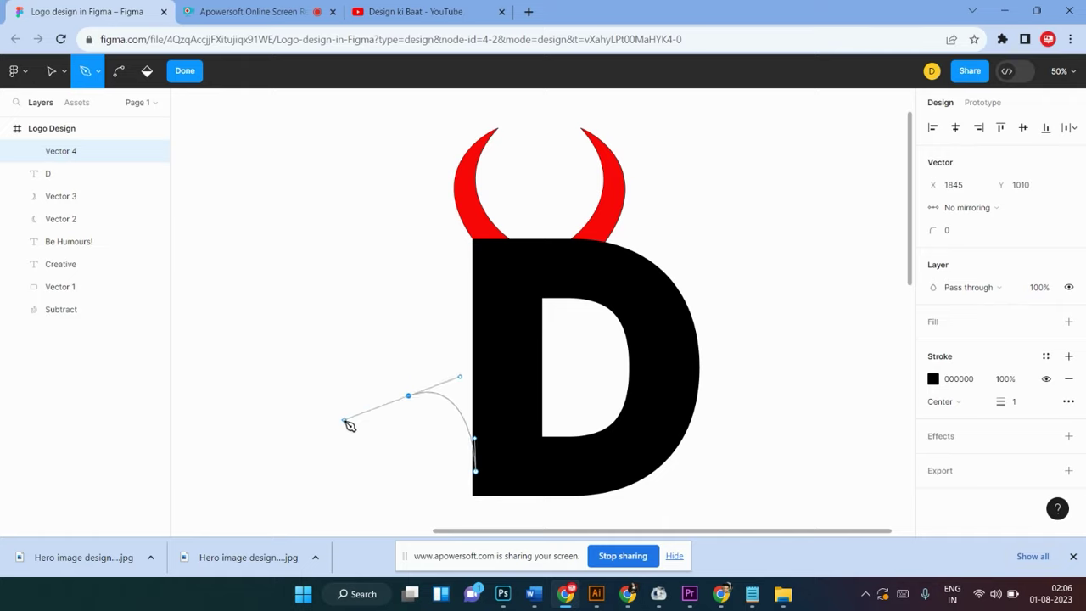
mouse_move(327, 374)
mouse_down()
mouse_move(358, 323)
mouse_move(306, 359)
mouse_move(323, 354)
mouse_up()
click(310, 392)
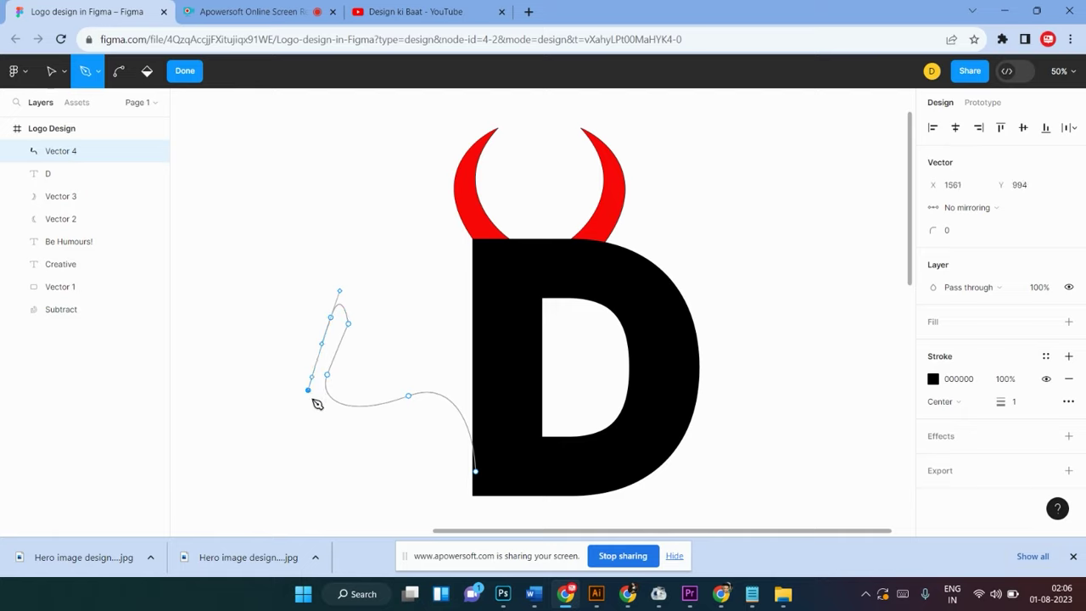
mouse_move(316, 404)
mouse_down()
mouse_move(421, 406)
mouse_move(413, 425)
mouse_up()
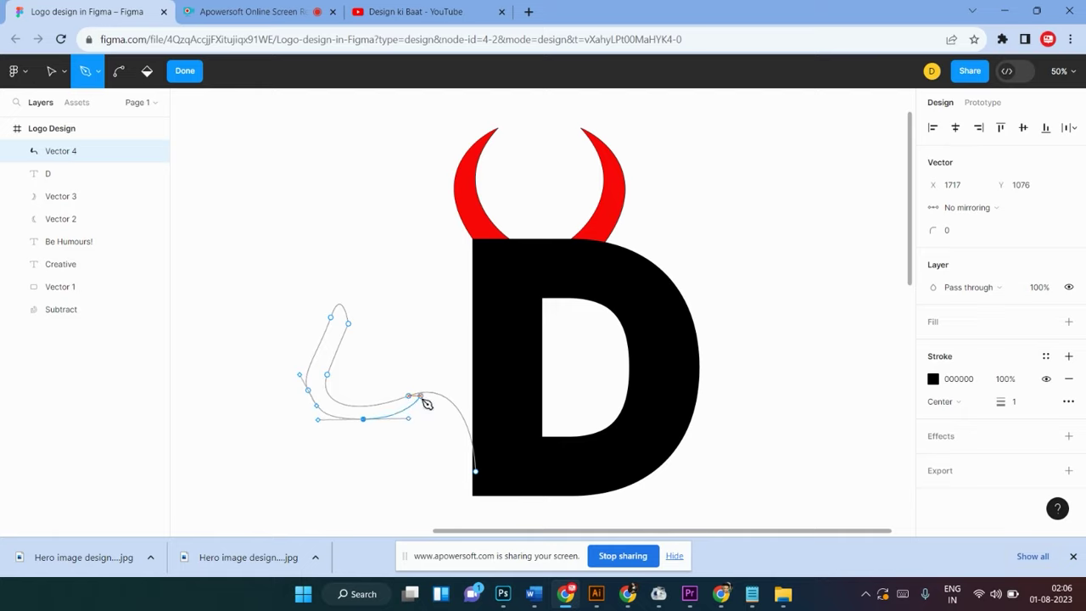
drag(429, 408, 443, 419)
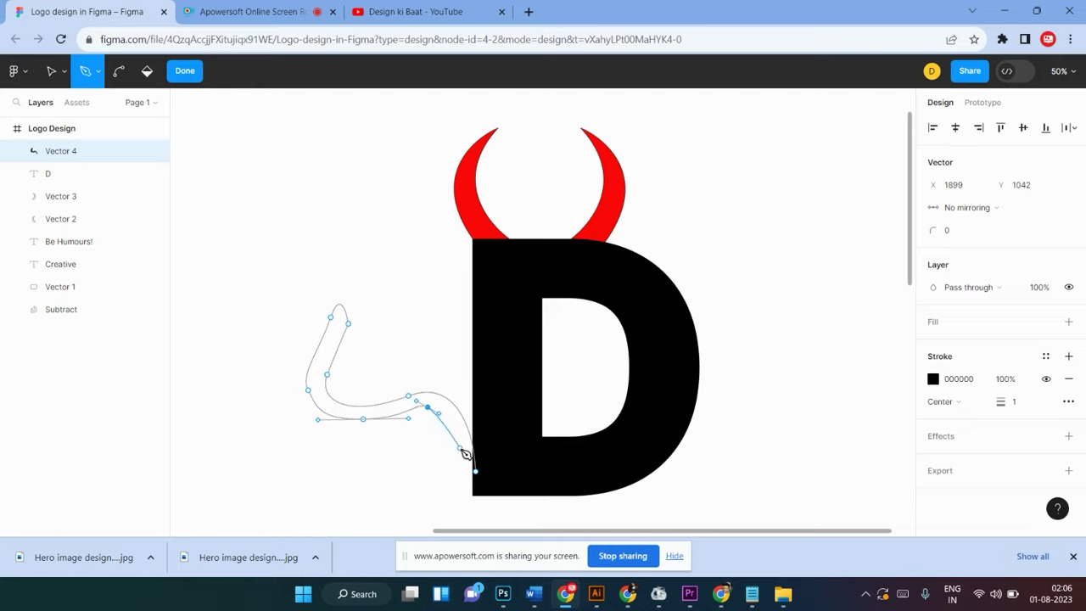
drag(462, 450, 477, 480)
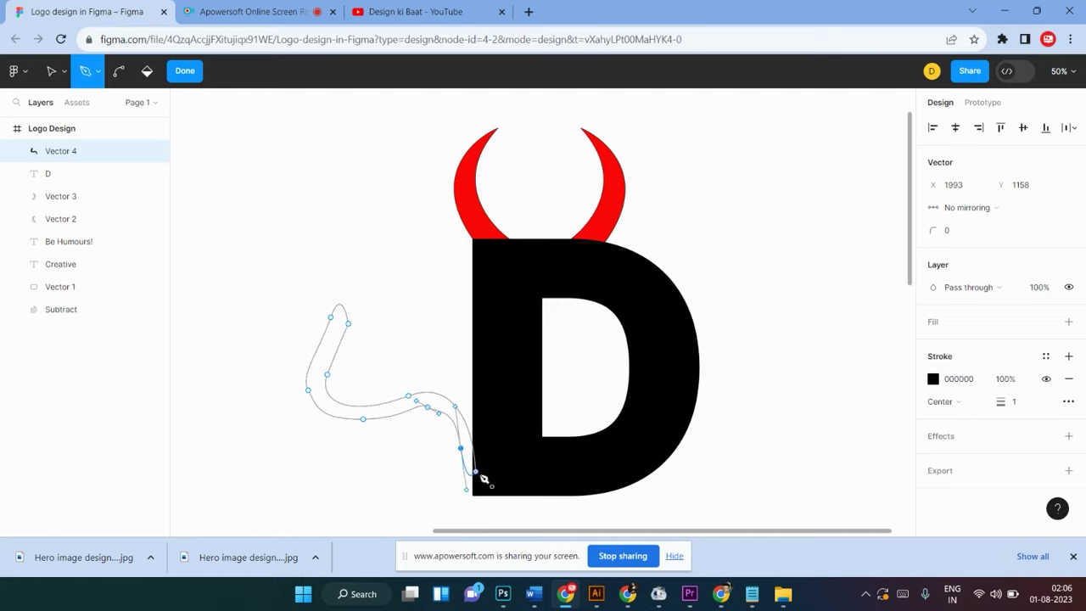
Finish the tail outline with a final curved anchor at the D's bottom-left corner
click(476, 472)
drag(485, 466, 485, 471)
key(Escape)
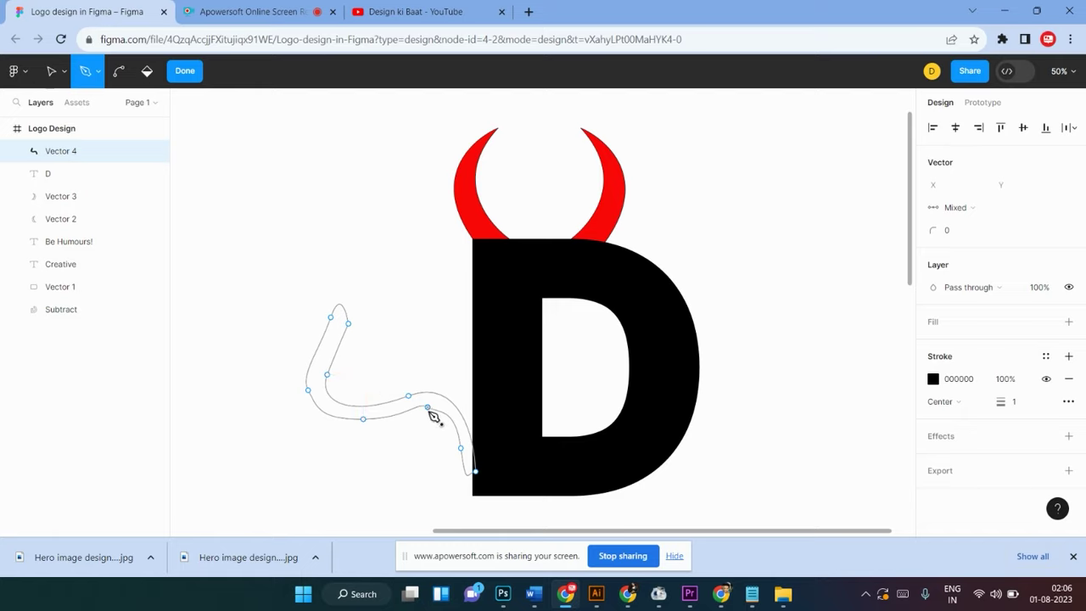
click(184, 72)
Give the tail outline the horns' red colour with the eyedropper
click(374, 297)
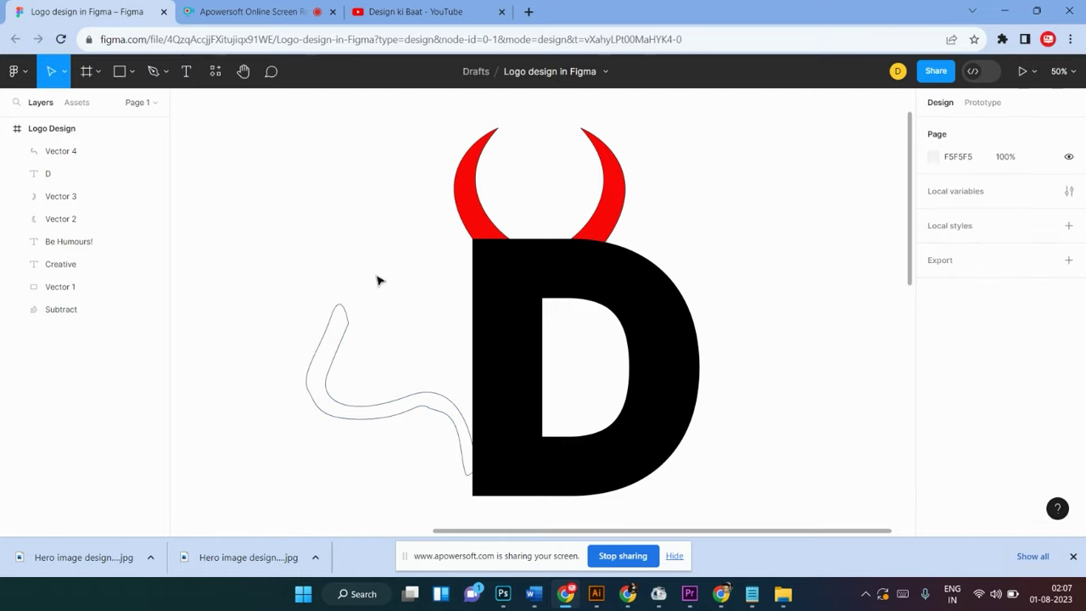
scroll(379, 281, down, 1)
scroll(380, 281, down, 1)
scroll(379, 281, down, 1)
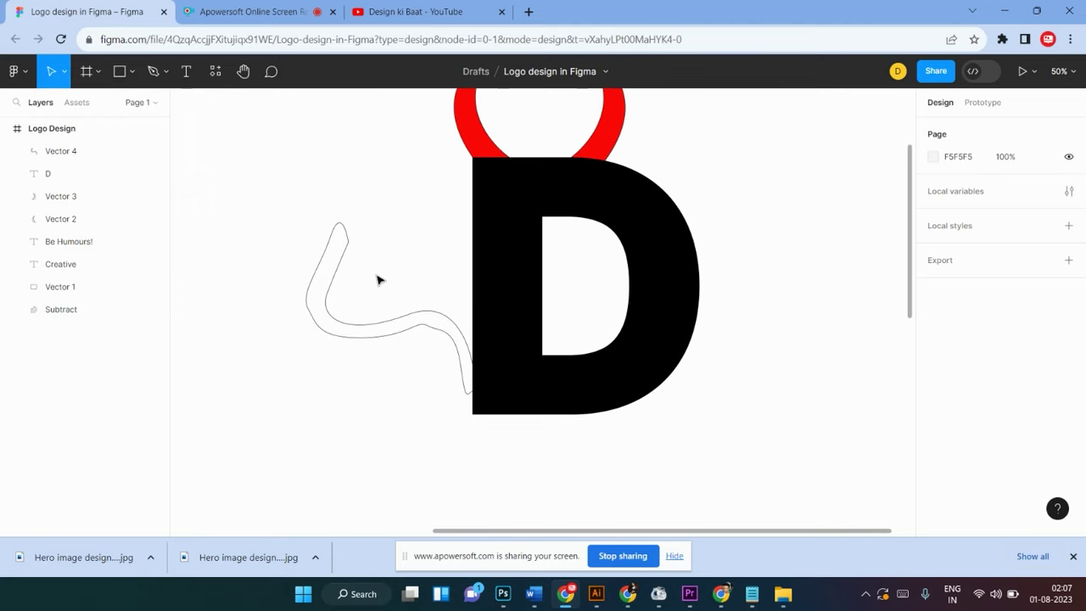
scroll(376, 279, up, 2)
click(307, 370)
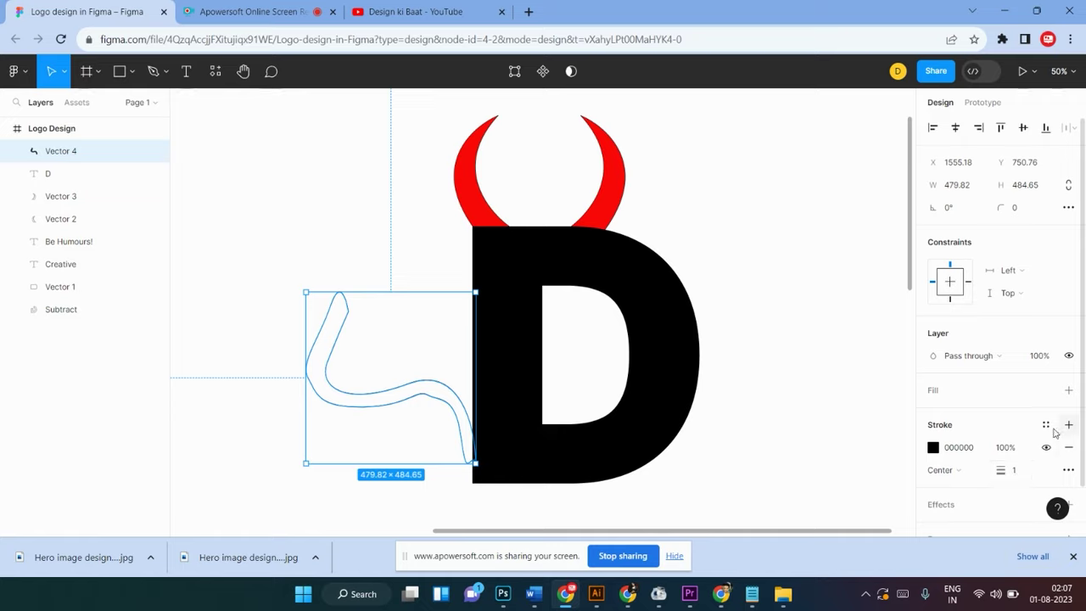
key(i)
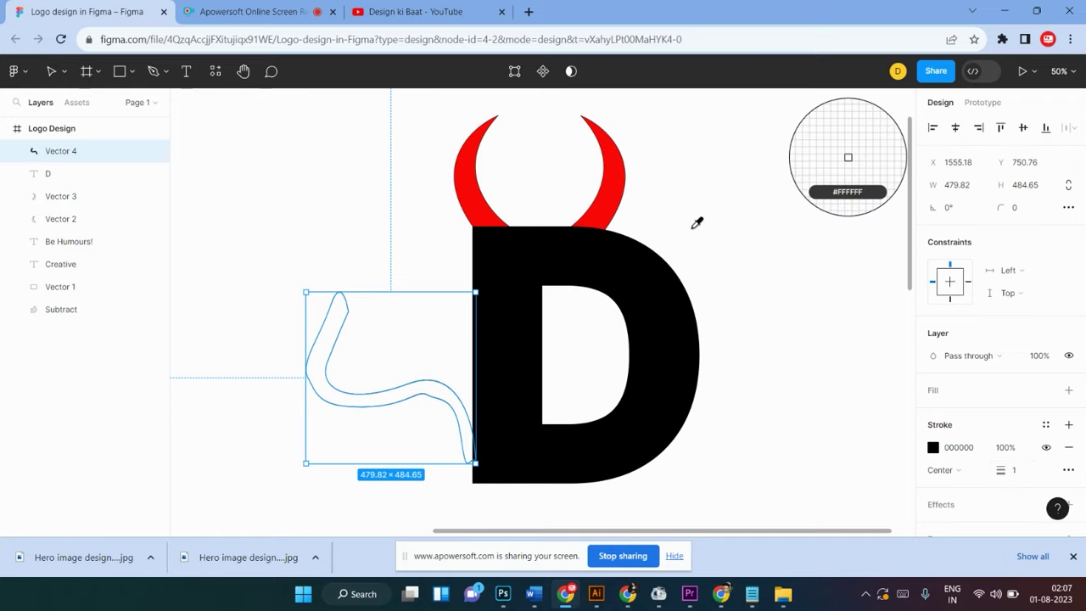
click(611, 218)
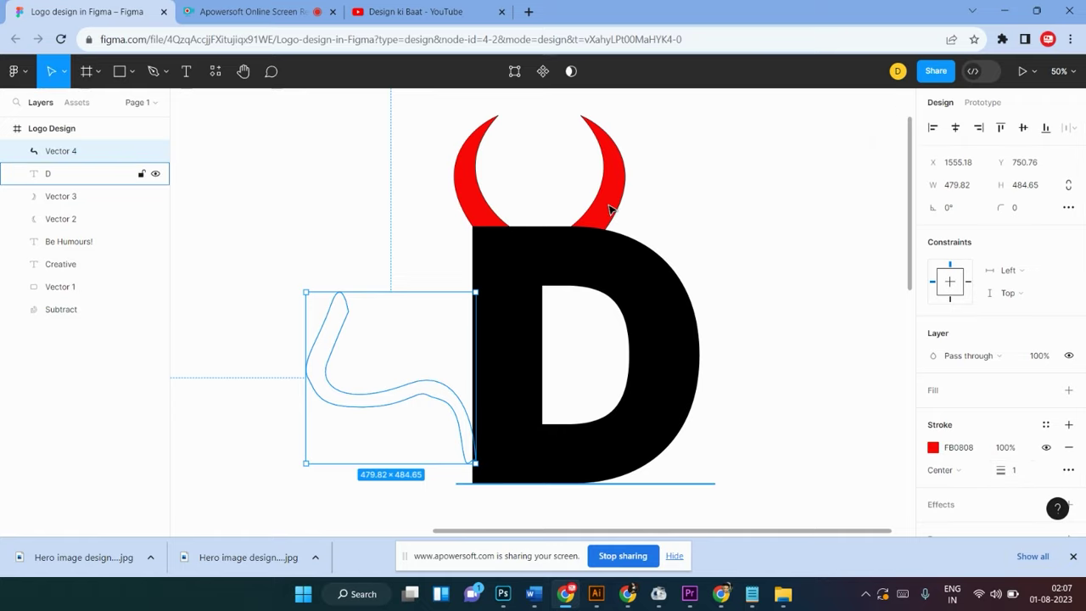
Replace the tail's stroke with a solid fill of the horns' red FB0808
click(506, 252)
click(416, 386)
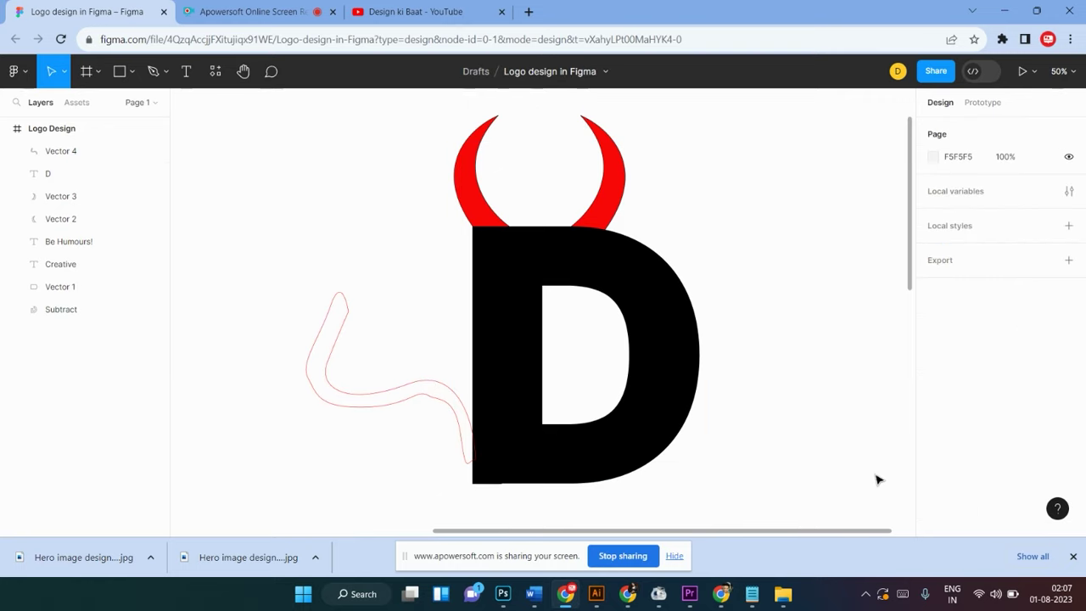
click(419, 388)
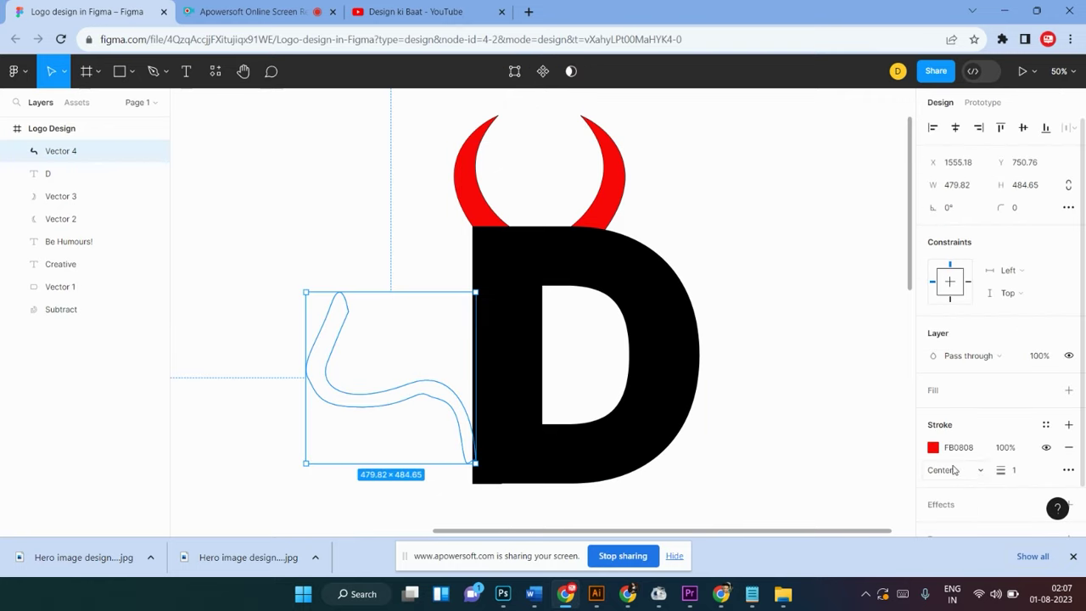
click(1069, 447)
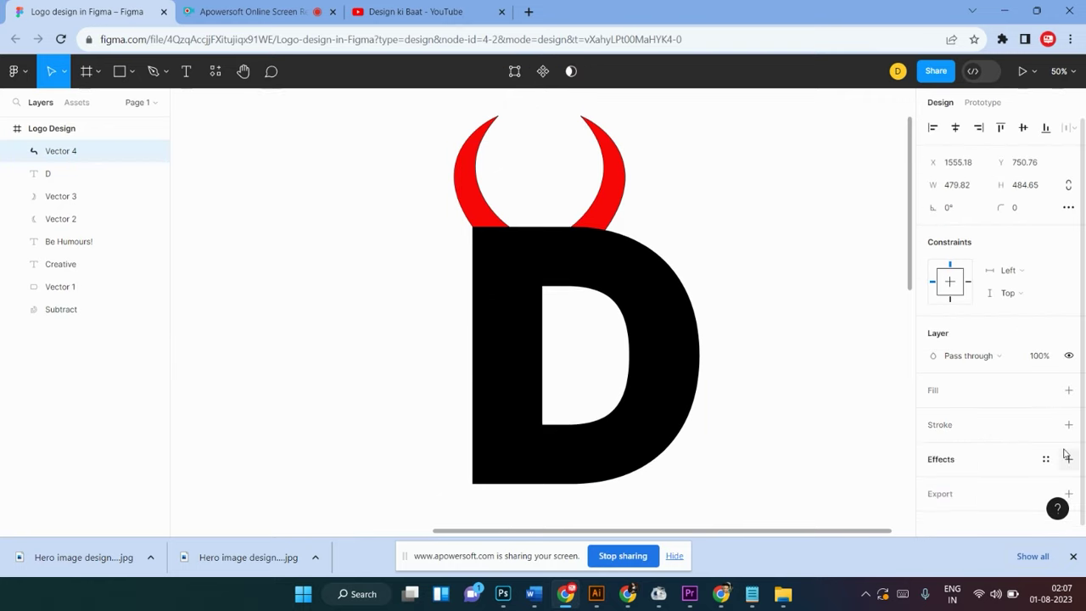
click(1068, 390)
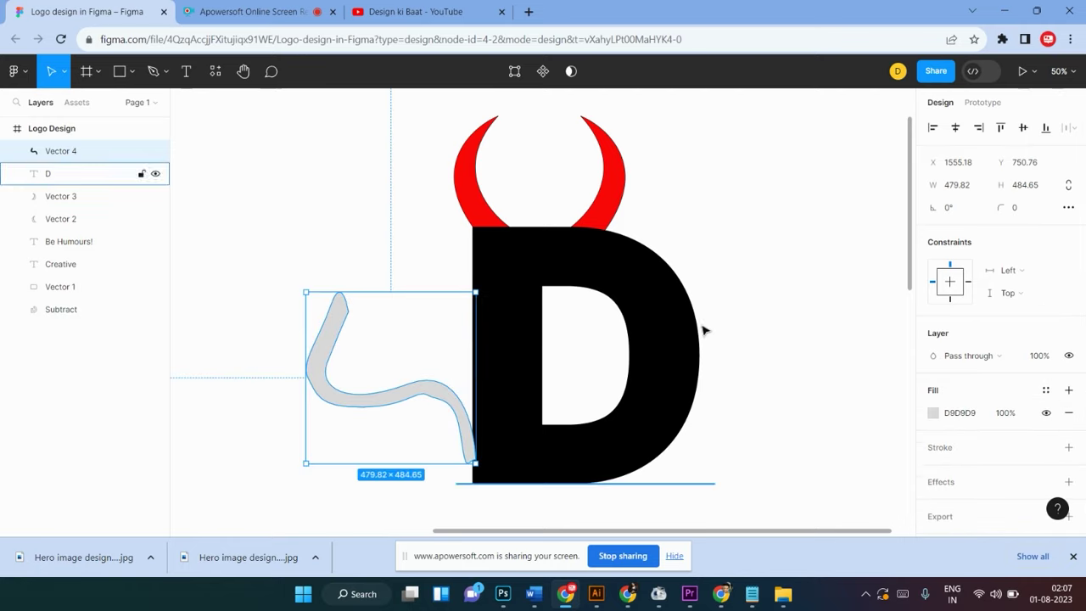
key(i)
click(630, 180)
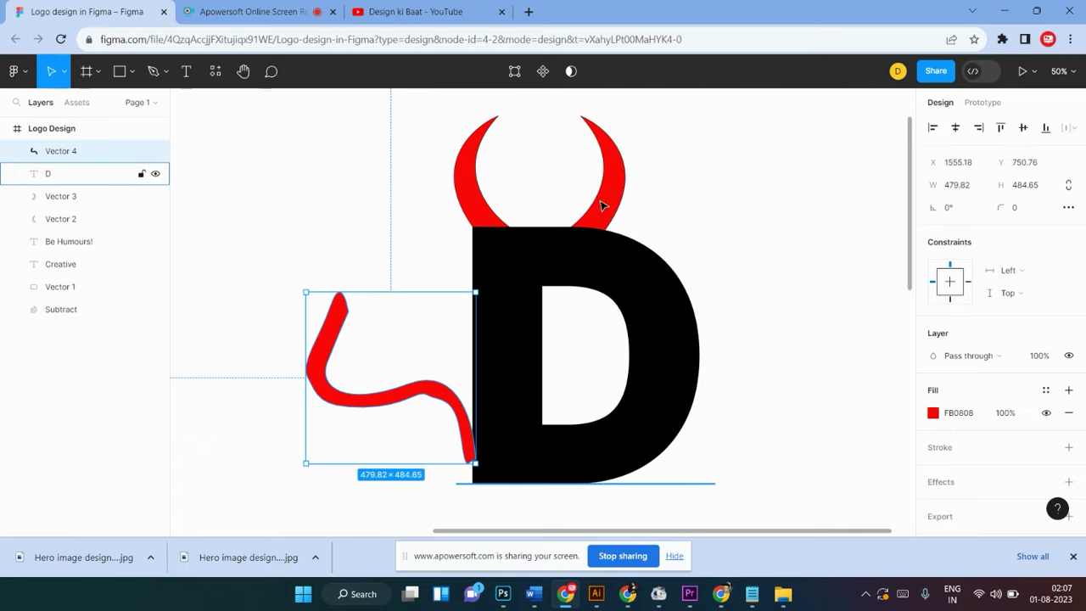
Nudge the red tail slightly lower against the D's bottom-left corner
scroll(628, 238, down, 2)
click(768, 270)
scroll(768, 270, up, 2)
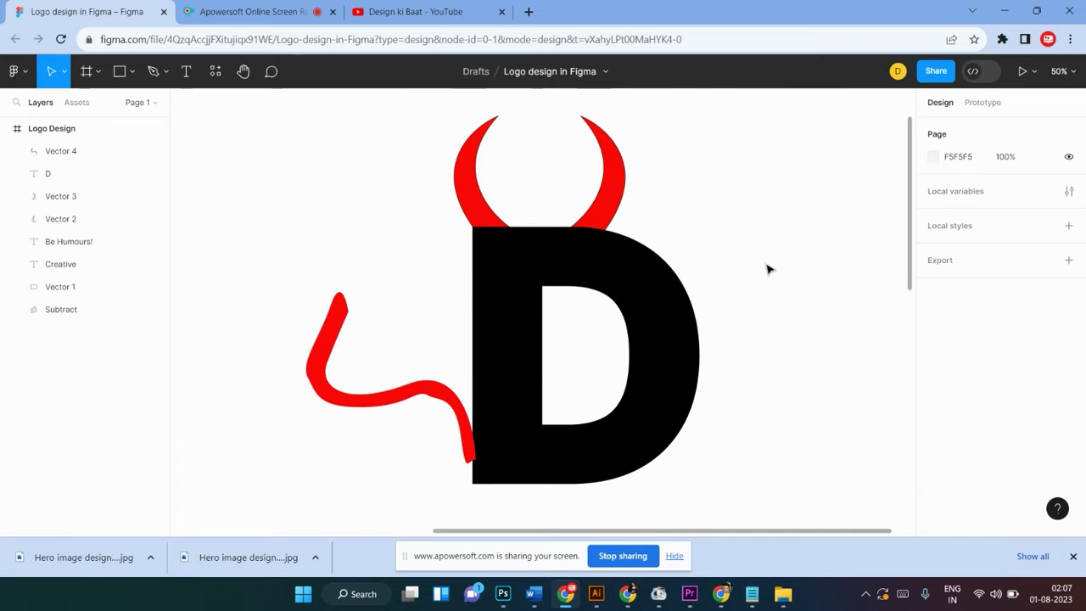
scroll(768, 269, down, 1)
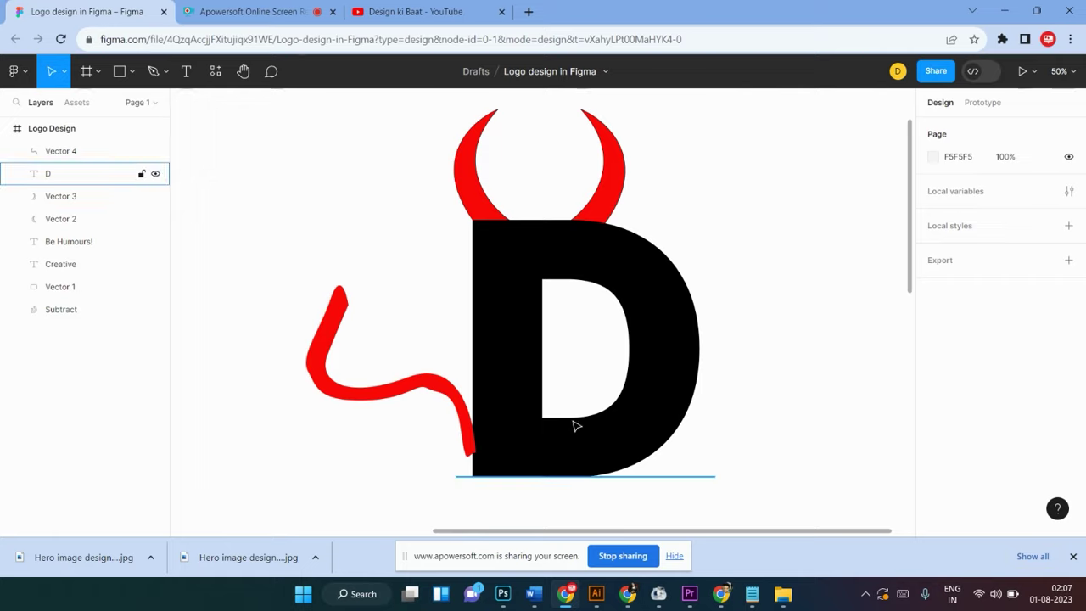
drag(474, 455, 485, 479)
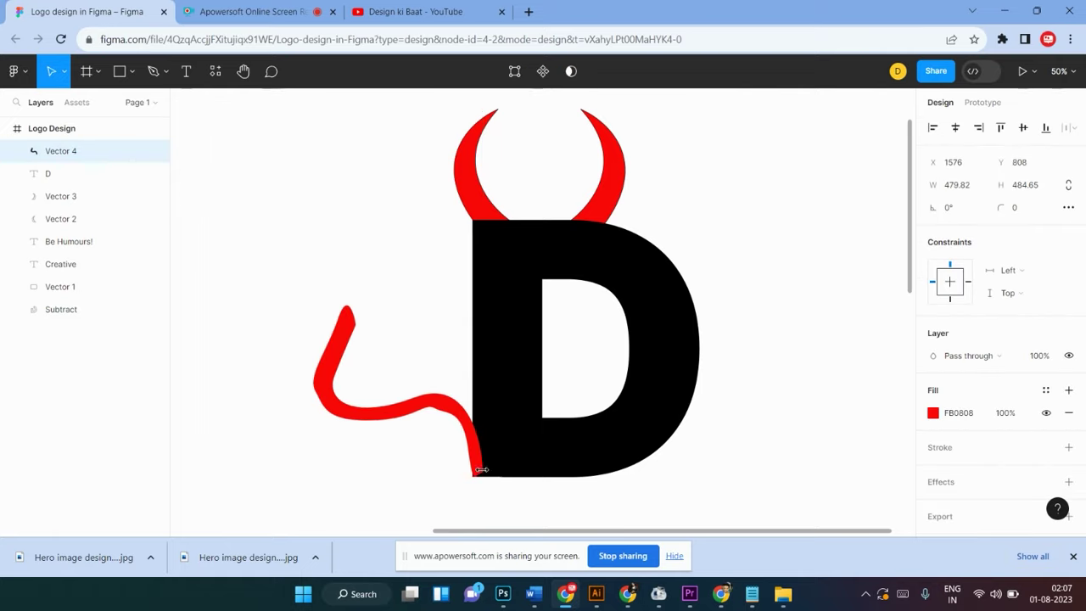
scroll(535, 395, up, 1)
click(811, 342)
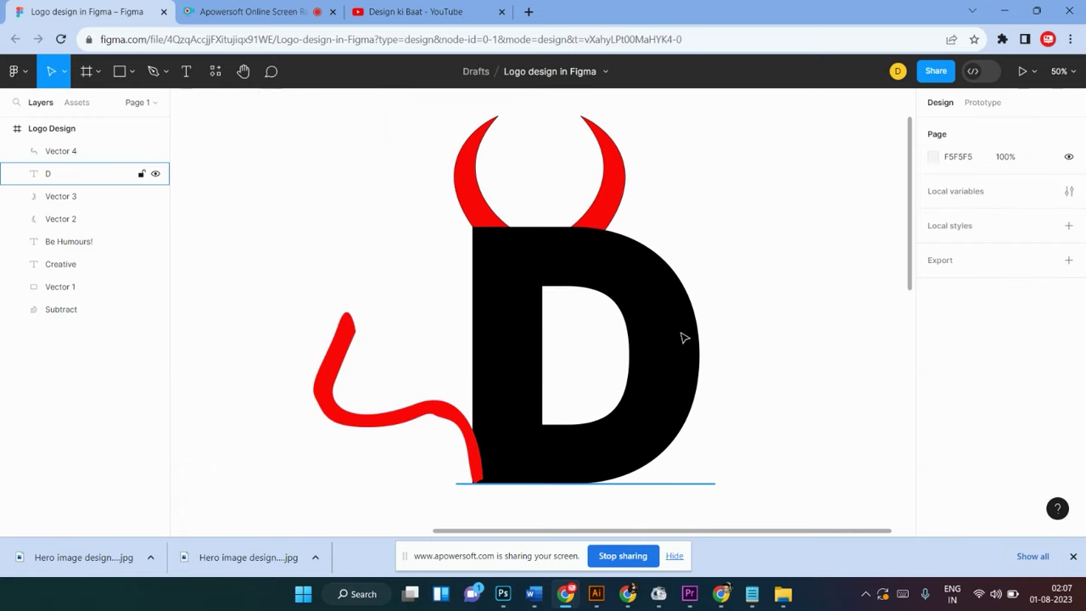
key(ctrl+minus)
key(ctrl+minus)
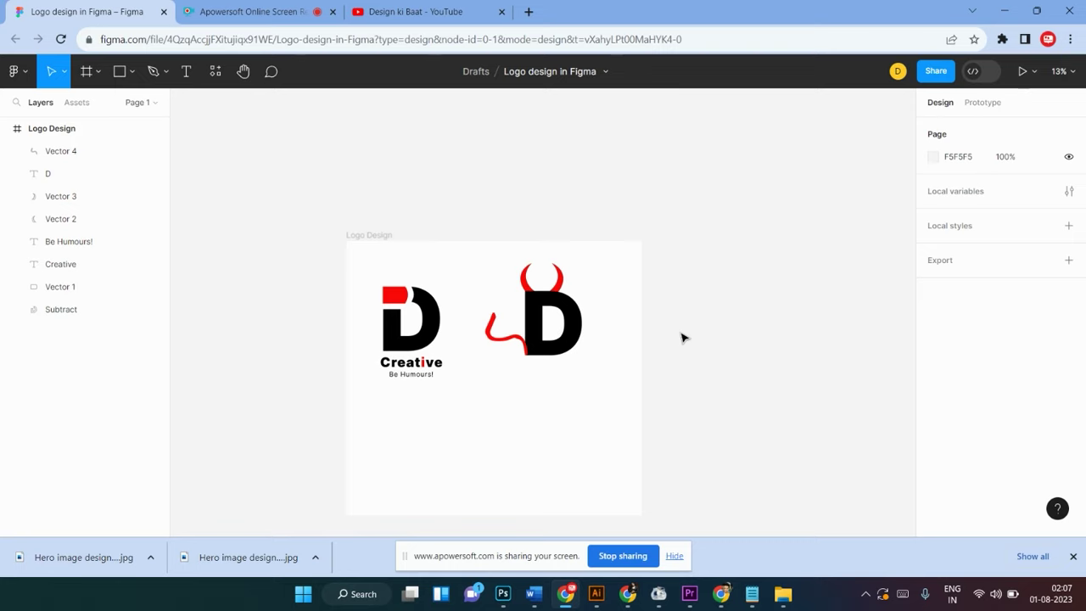
key(ctrl+plus)
key(ctrl+plus)
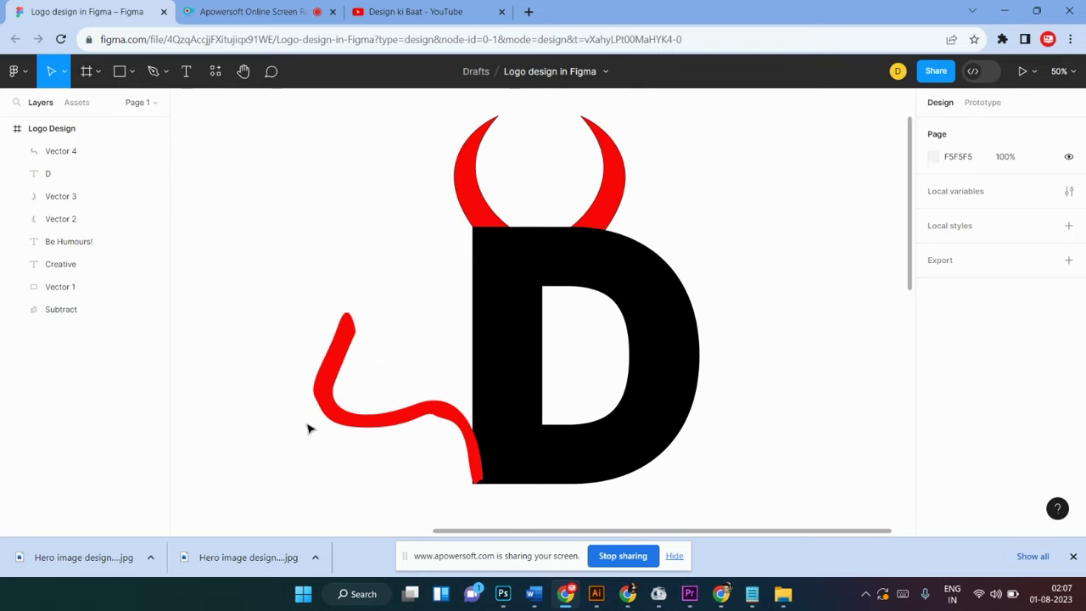
click(342, 410)
Replace the old tail with an ellipse over the D's lower left, opened into a partial arc
key(Delete)
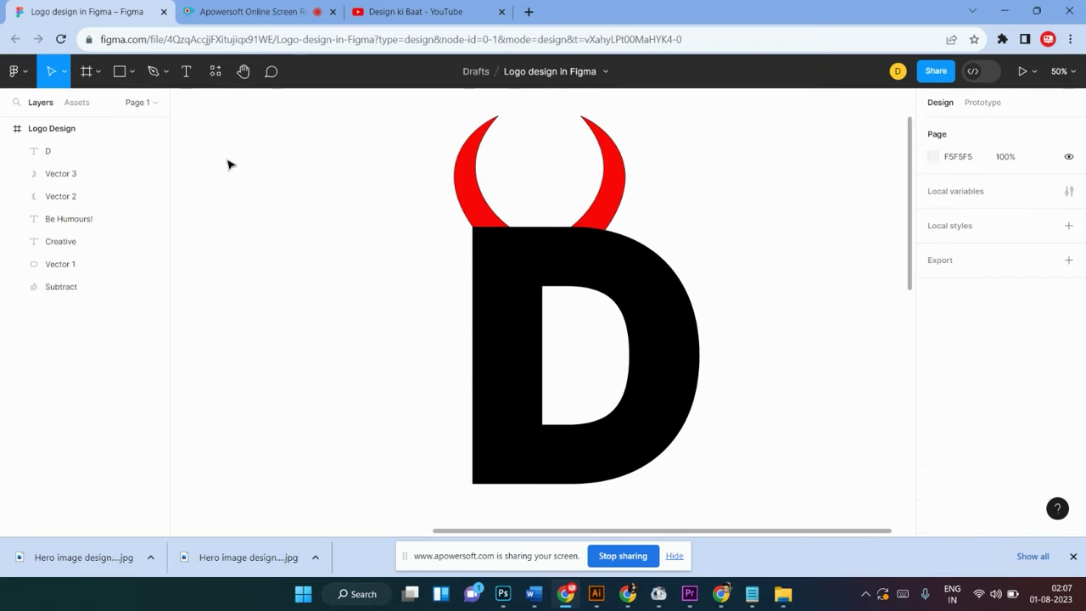
click(132, 75)
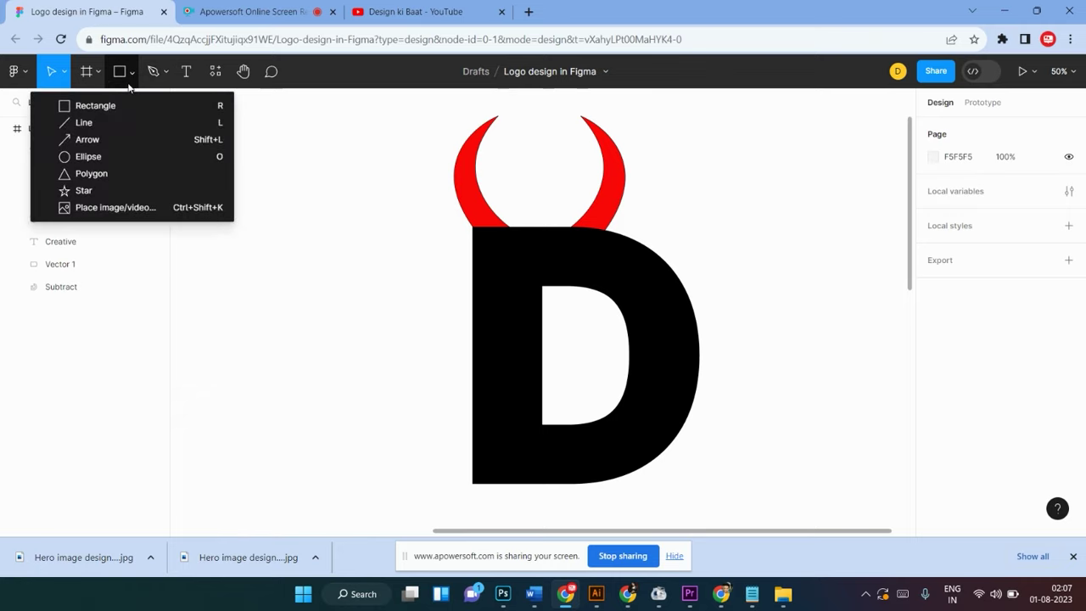
click(85, 158)
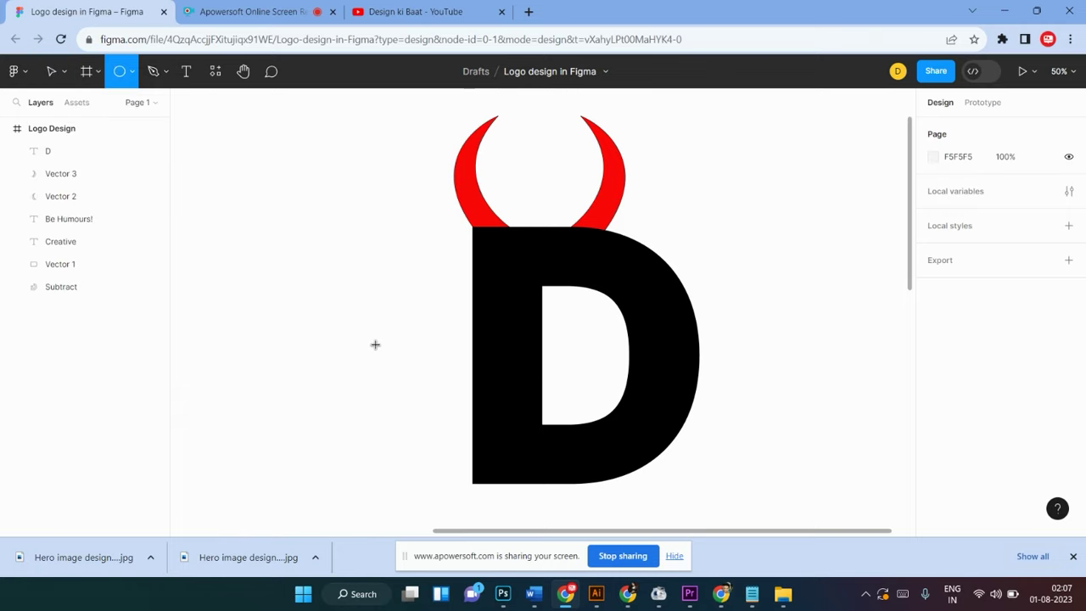
drag(347, 325, 519, 496)
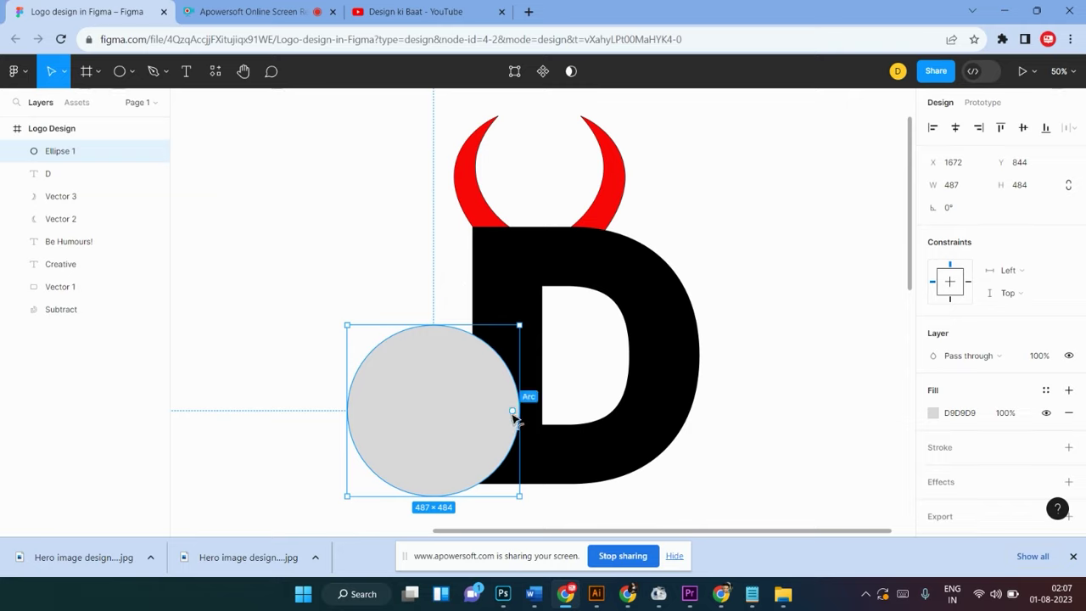
mouse_move(509, 413)
mouse_down()
mouse_move(431, 438)
mouse_move(382, 410)
mouse_move(432, 343)
mouse_up()
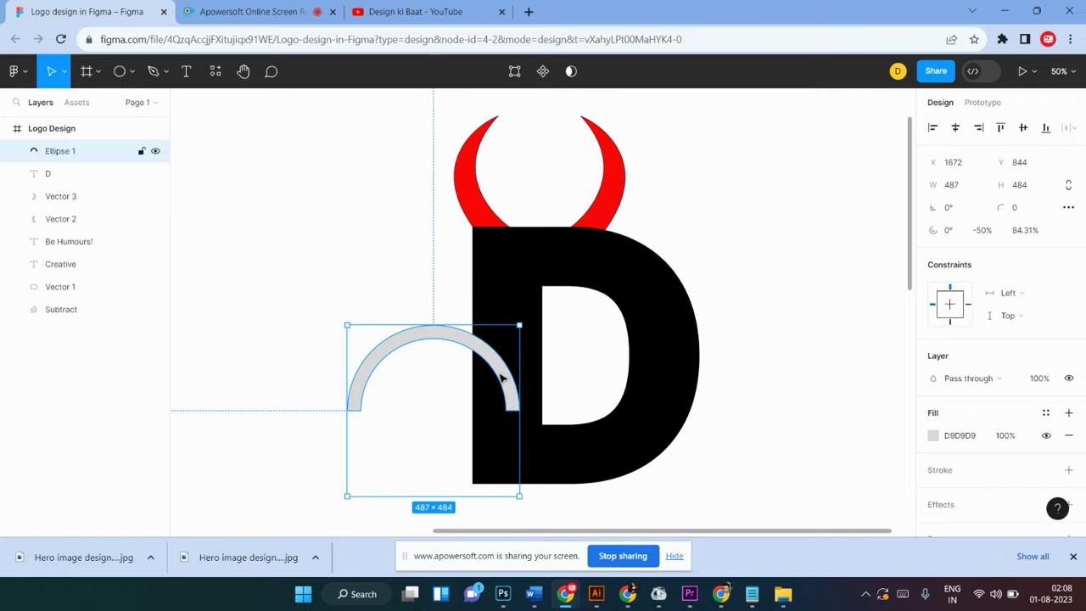
Rotate the arc to 135°, place it against the D's lower left, and fill it red FB0808
drag(510, 376, 407, 344)
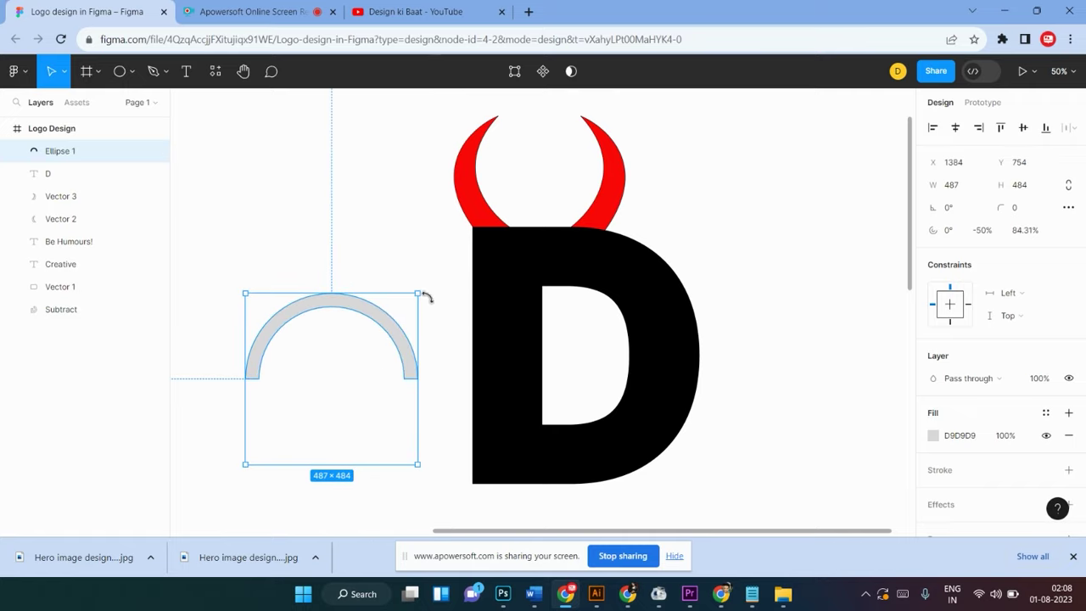
drag(427, 297, 192, 358)
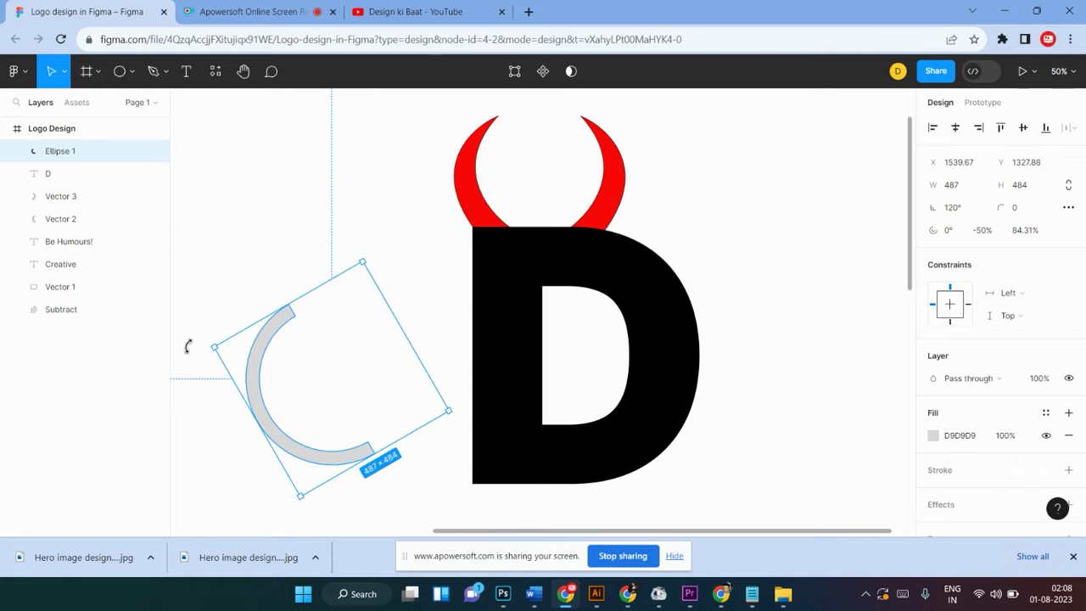
drag(323, 450, 427, 487)
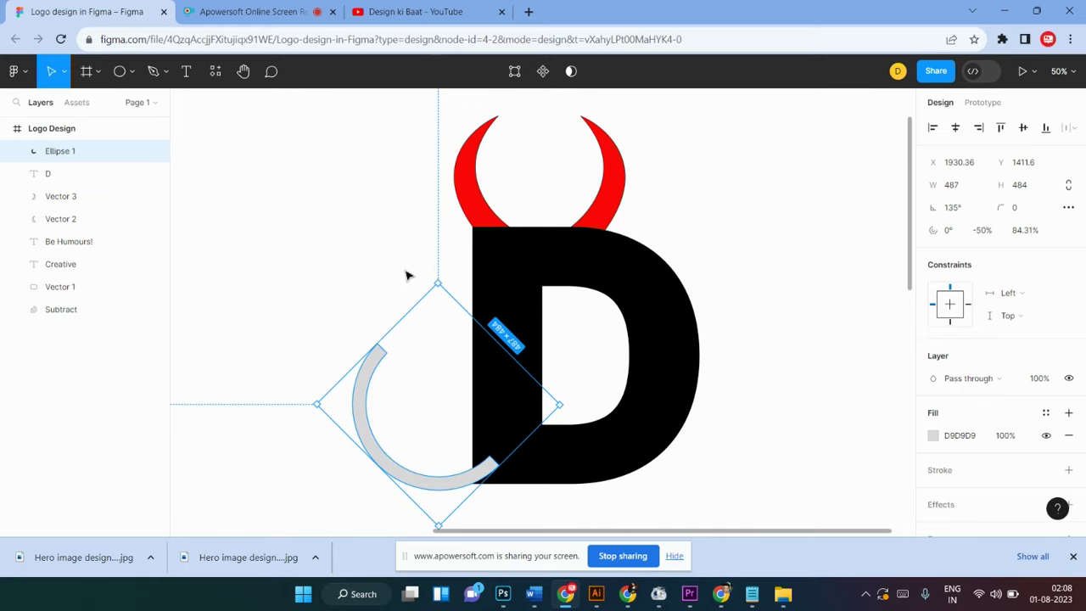
scroll(407, 274, down, 2)
scroll(407, 274, down, 2)
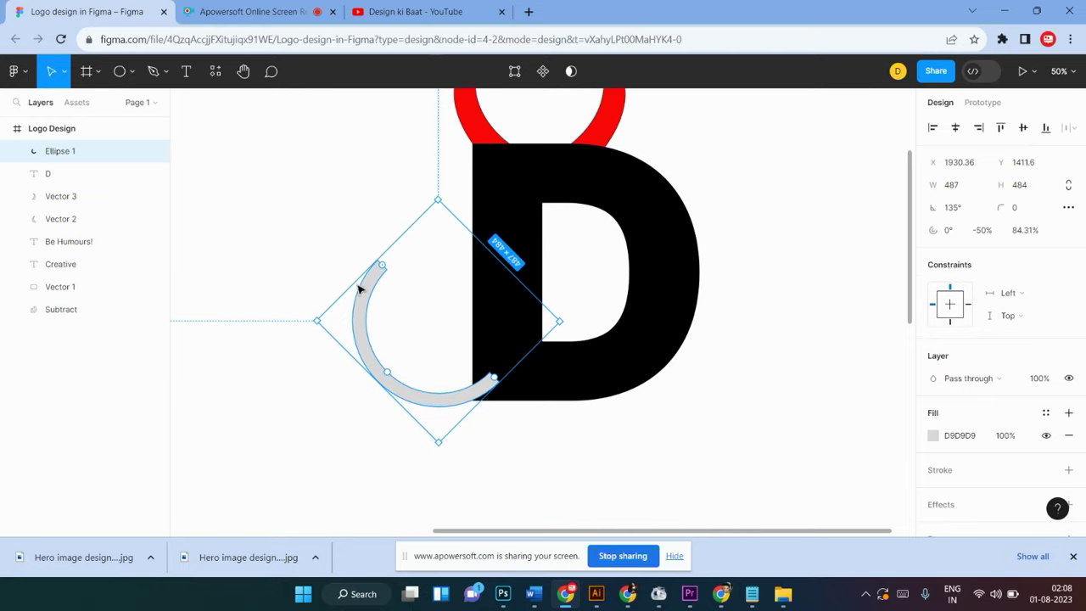
click(340, 221)
click(424, 403)
key(i)
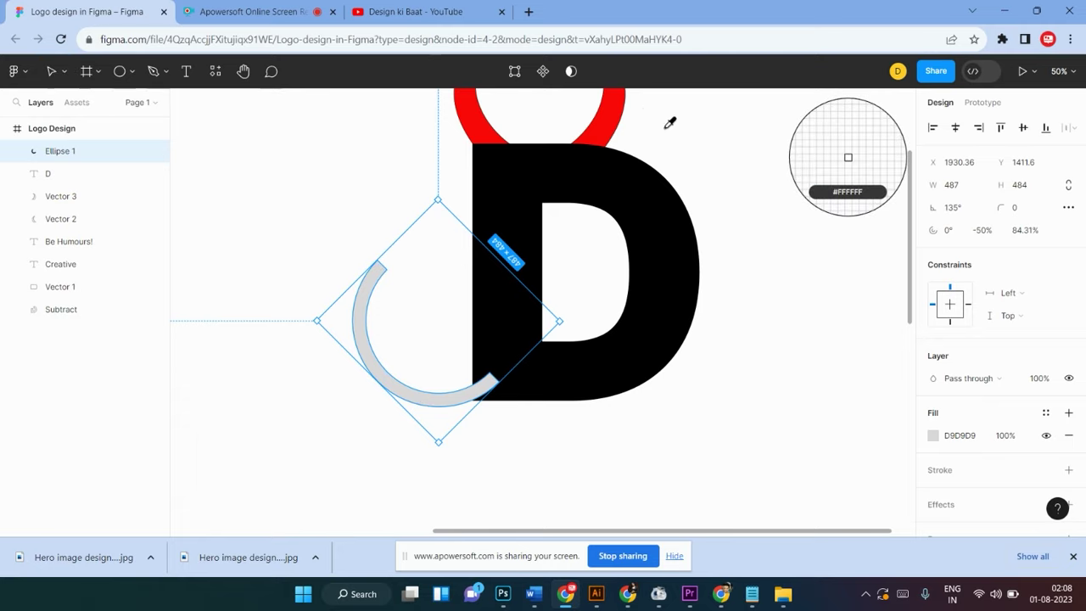
click(604, 136)
Send the red tail arc, Ellipse 1, behind the black D
scroll(551, 306, up, 10)
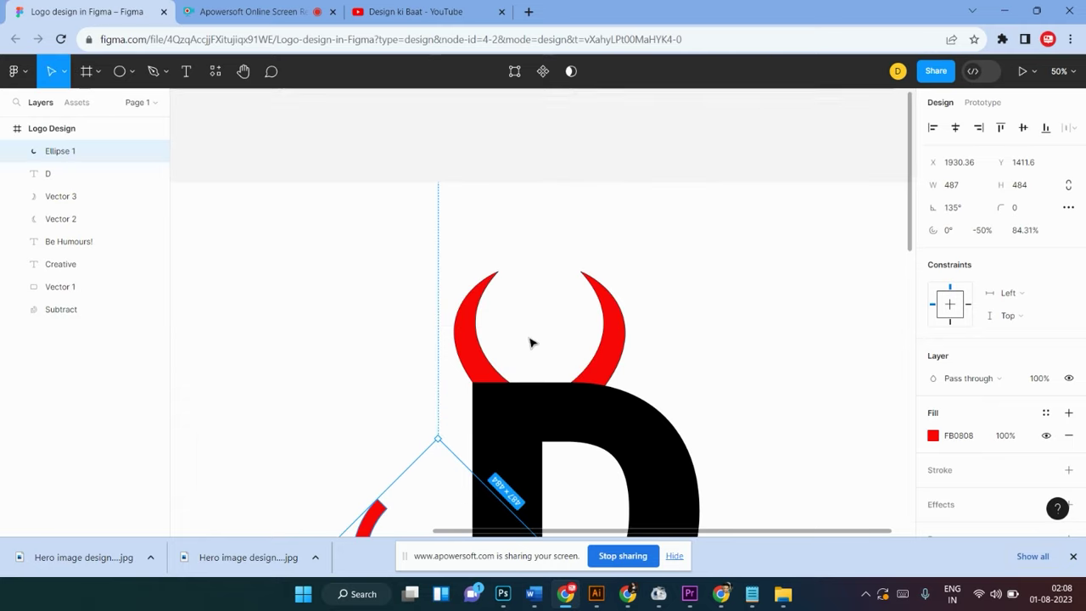
scroll(660, 283, down, 8)
scroll(537, 432, down, 1)
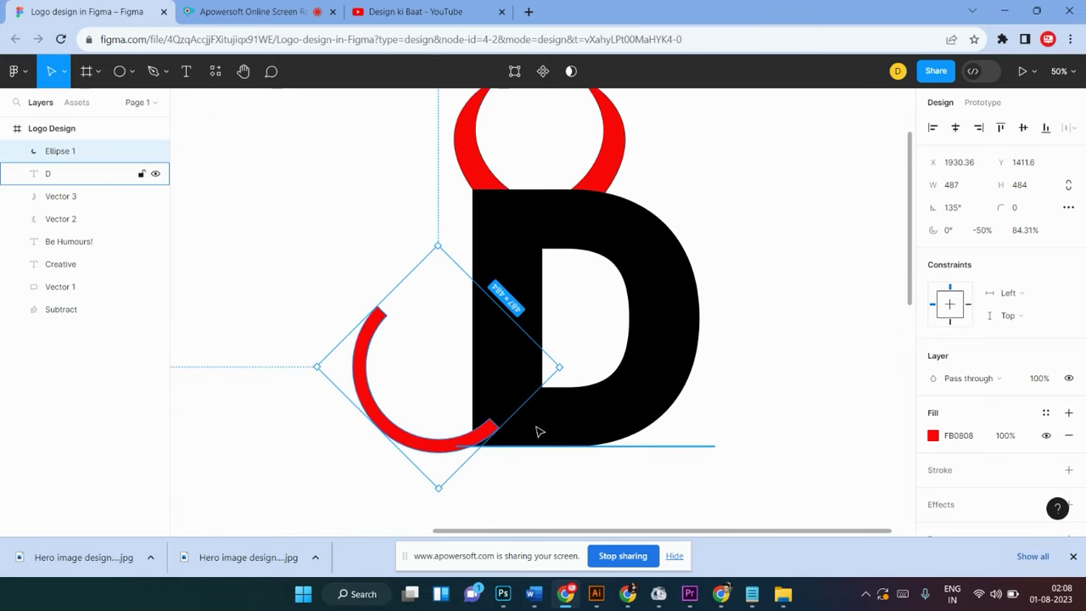
click(768, 316)
scroll(767, 316, down, 2)
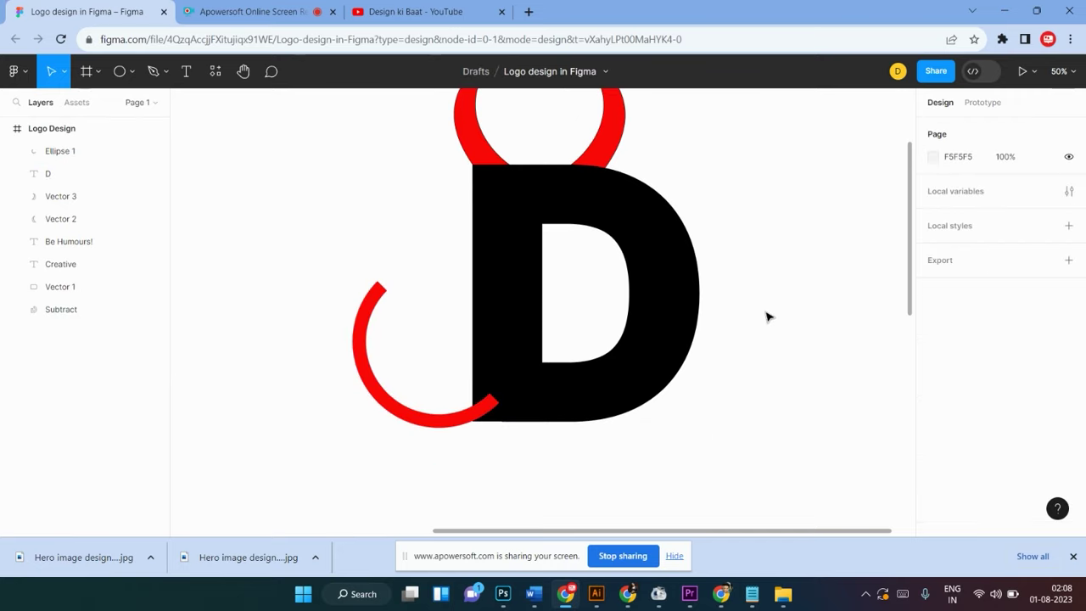
scroll(723, 331, up, 3)
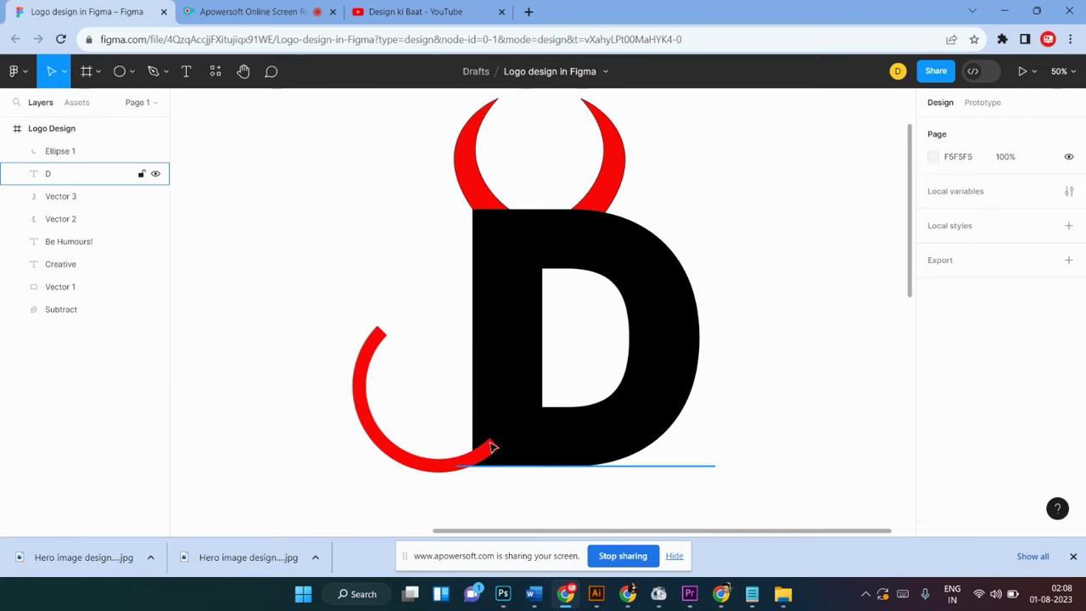
click(76, 151)
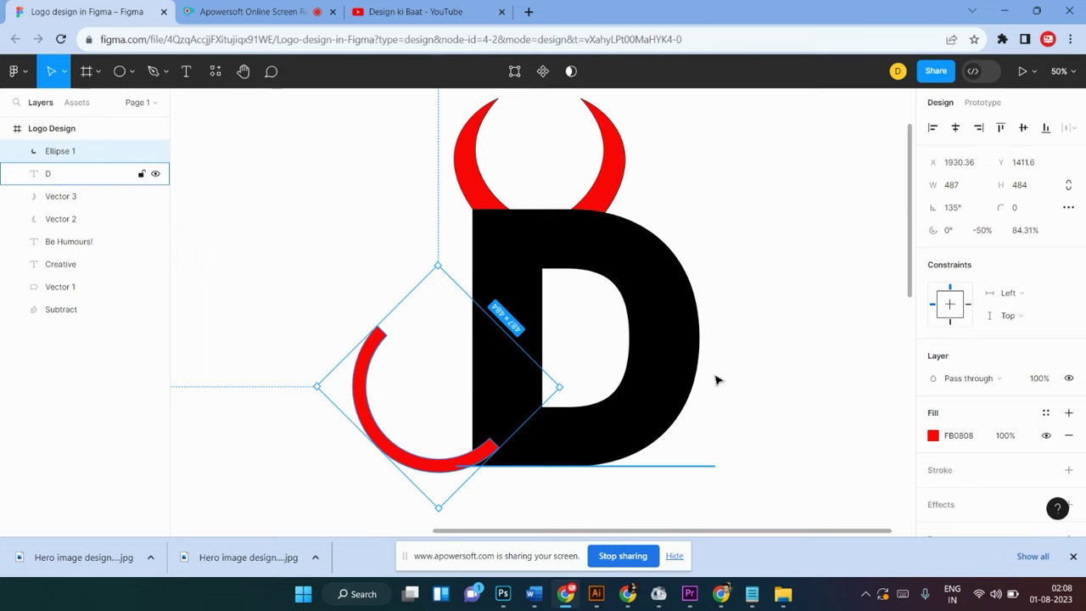
shift+click(645, 417)
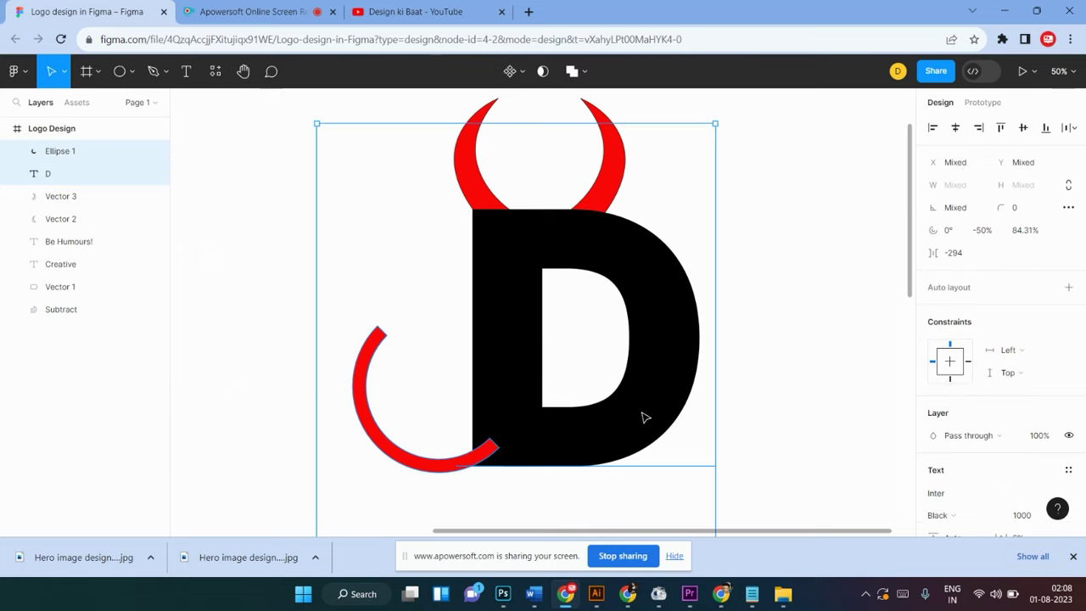
click(766, 381)
click(485, 459)
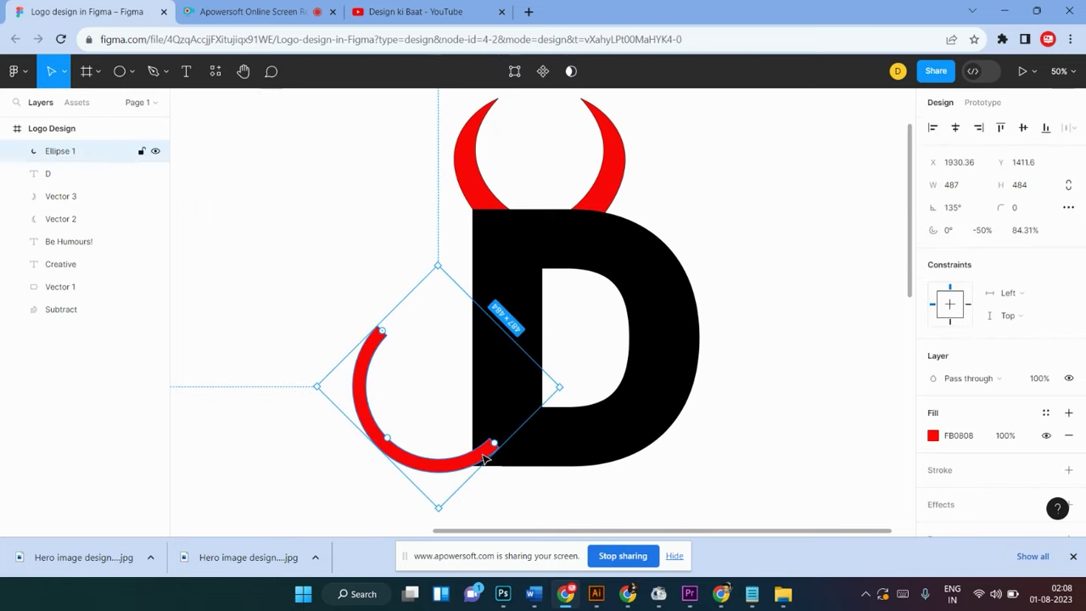
right_click(472, 454)
click(562, 247)
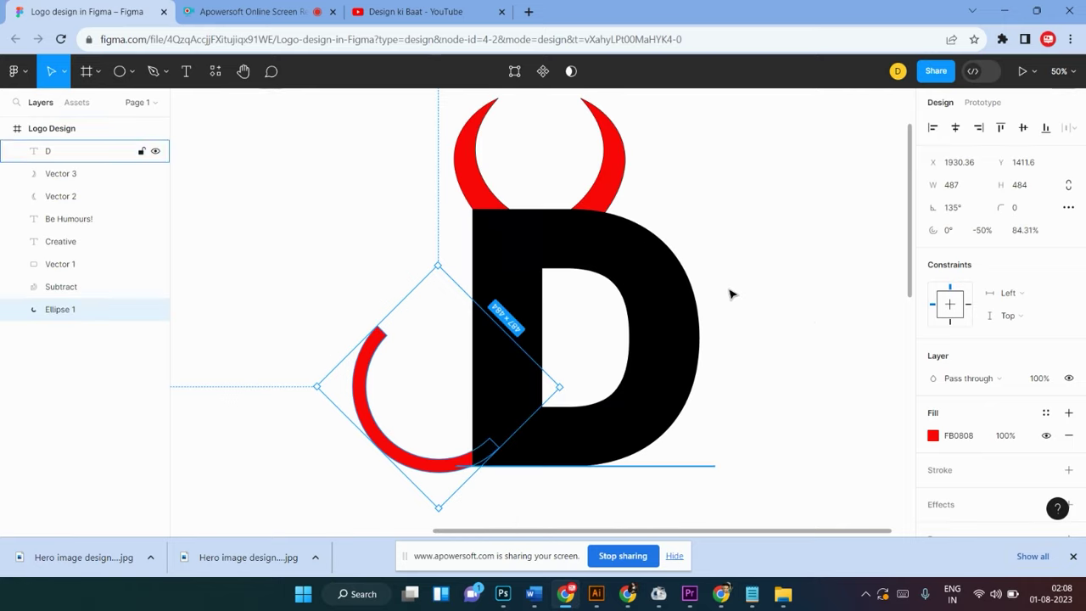
click(806, 318)
Move the whole devil D logo — D, horns and tail — slightly down and right
scroll(808, 321, down, 1)
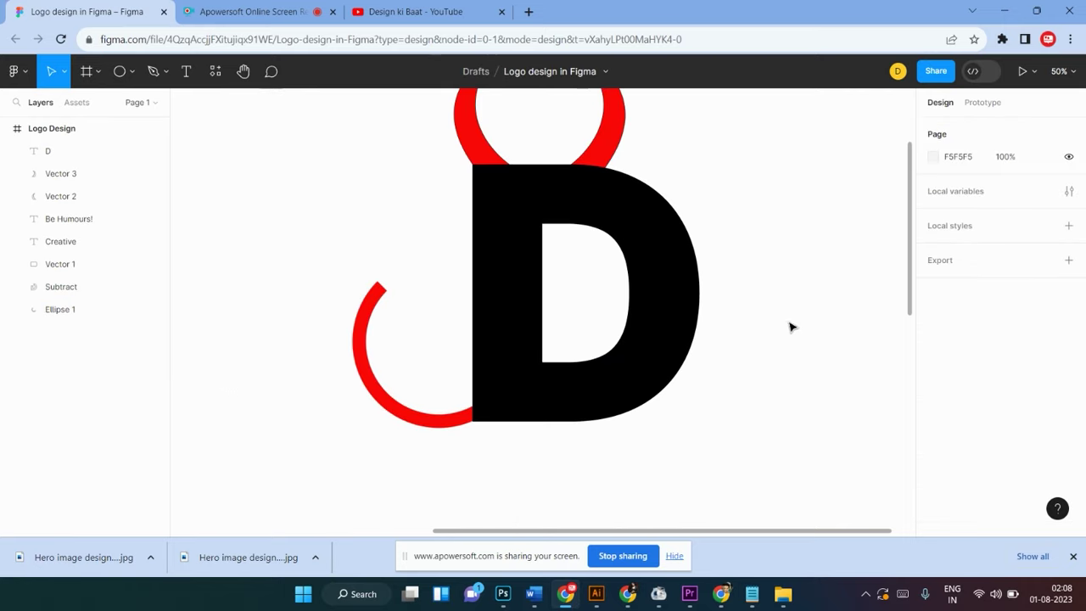
scroll(238, 250, up, 3)
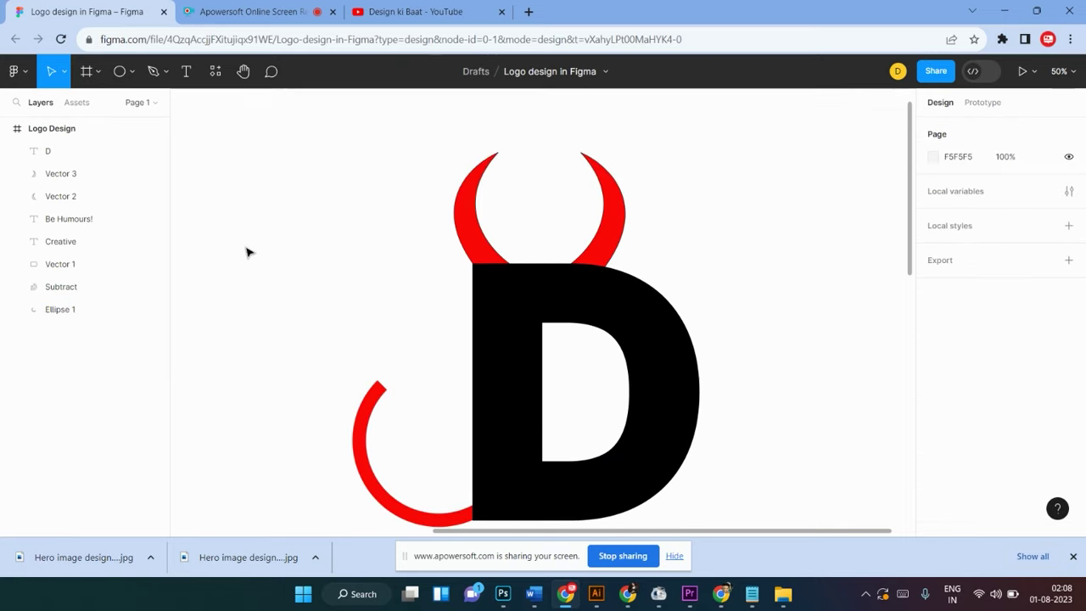
scroll(246, 252, down, 2)
key(minus)
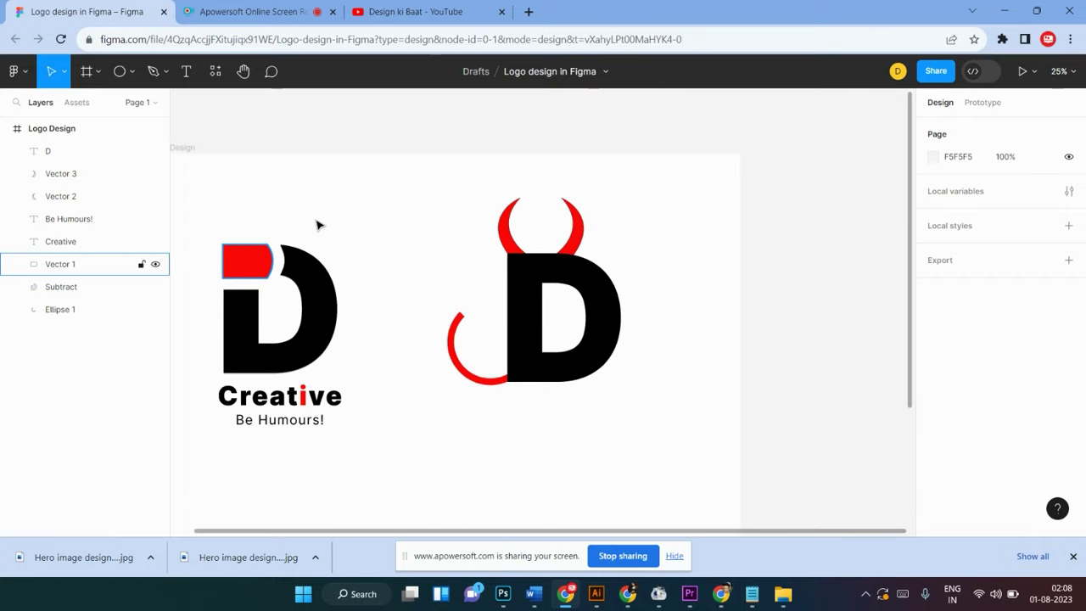
mouse_move(646, 168)
mouse_down()
mouse_move(607, 328)
mouse_move(451, 422)
mouse_up()
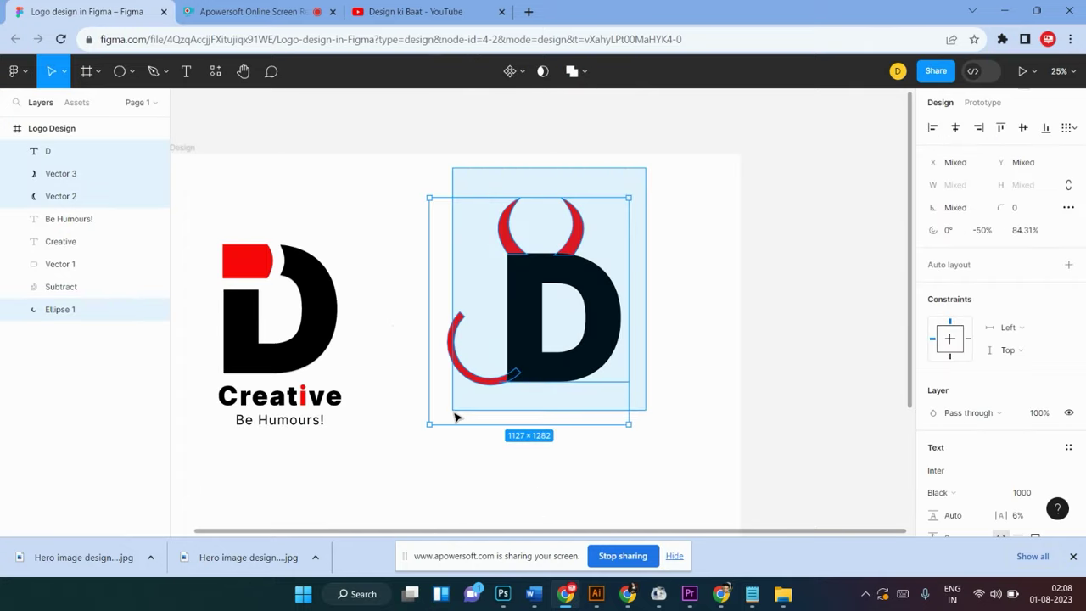
mouse_move(617, 324)
mouse_down()
mouse_move(608, 380)
mouse_move(615, 366)
mouse_up()
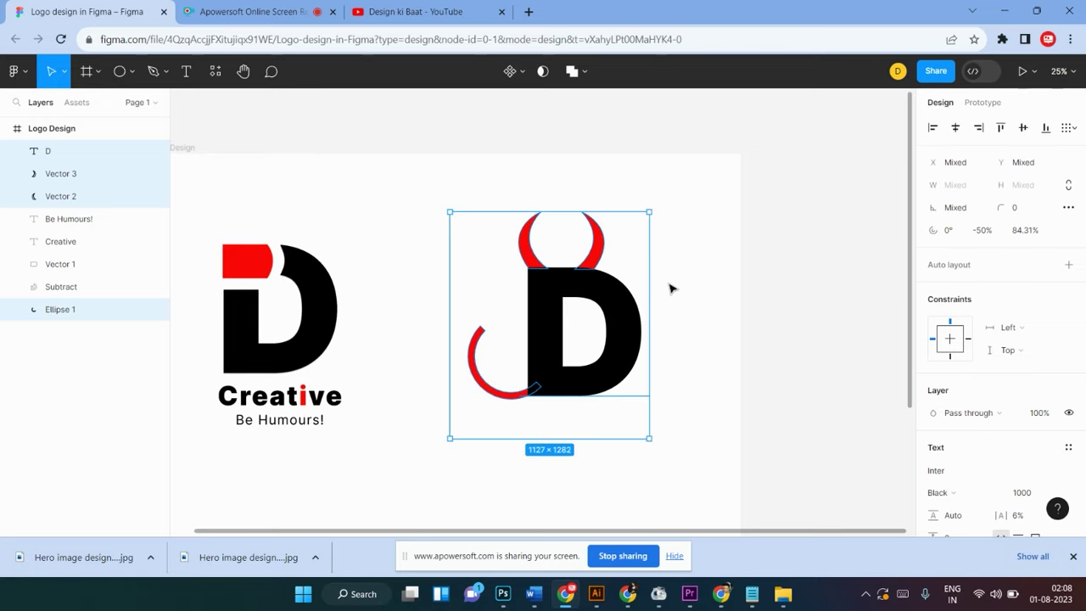
click(688, 268)
key(ctrl+plus)
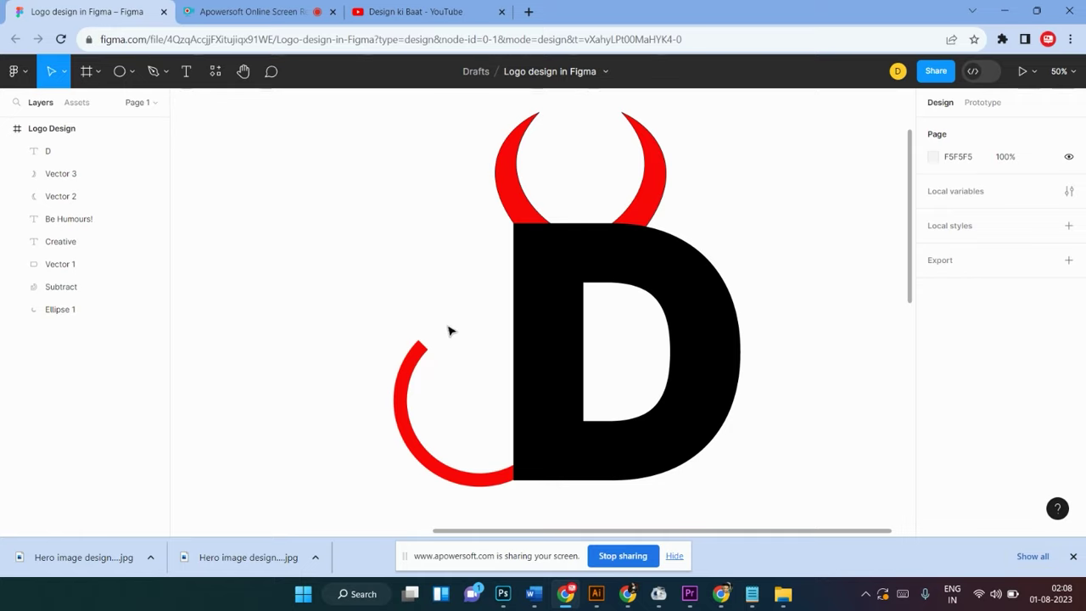
Draw a curved arrowhead outline with the Pen tool around the red tail's upper tip
key(ctrl+plus)
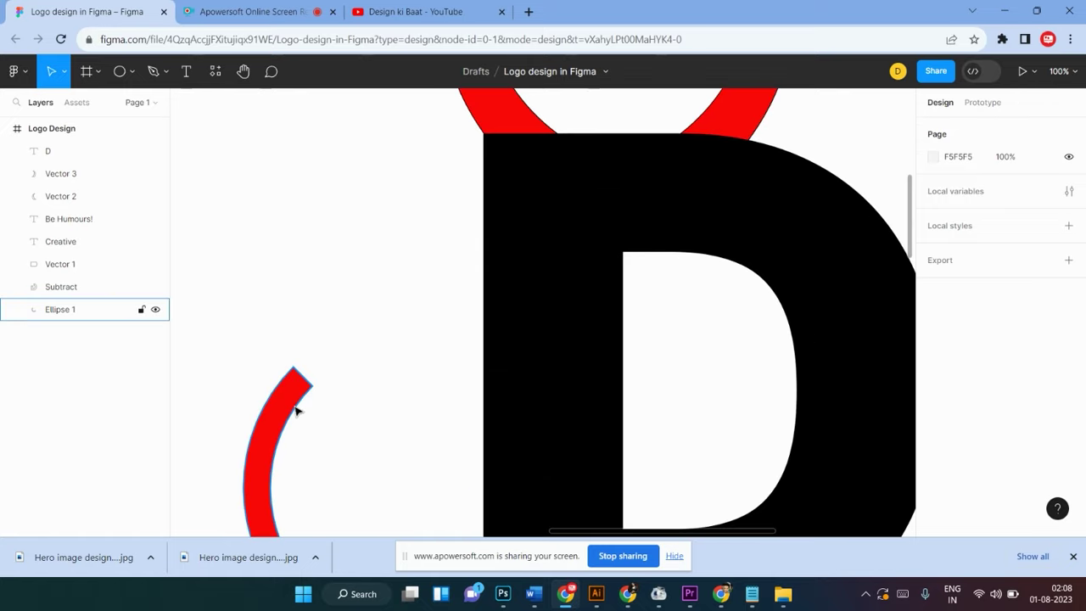
click(151, 73)
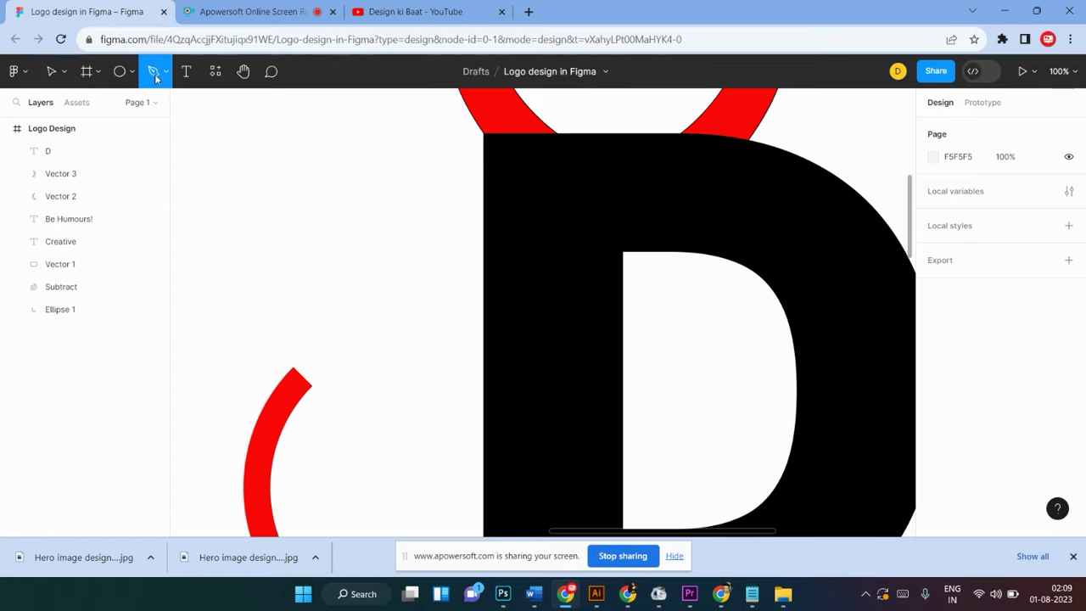
click(339, 338)
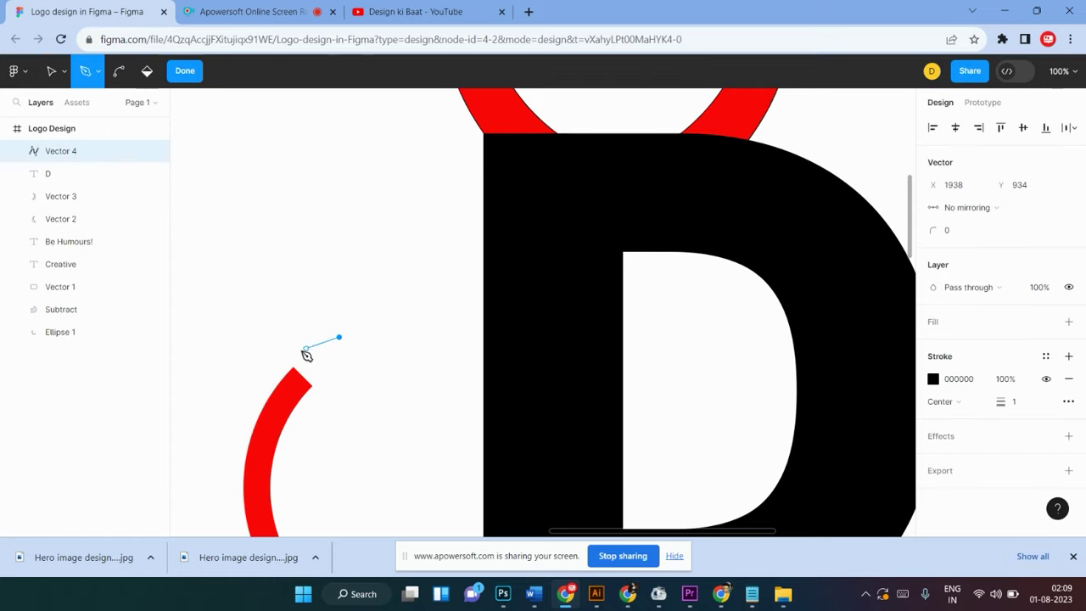
click(257, 360)
click(317, 392)
drag(316, 391, 308, 401)
mouse_move(312, 406)
mouse_down()
mouse_move(362, 364)
mouse_move(341, 339)
mouse_move(367, 342)
mouse_up()
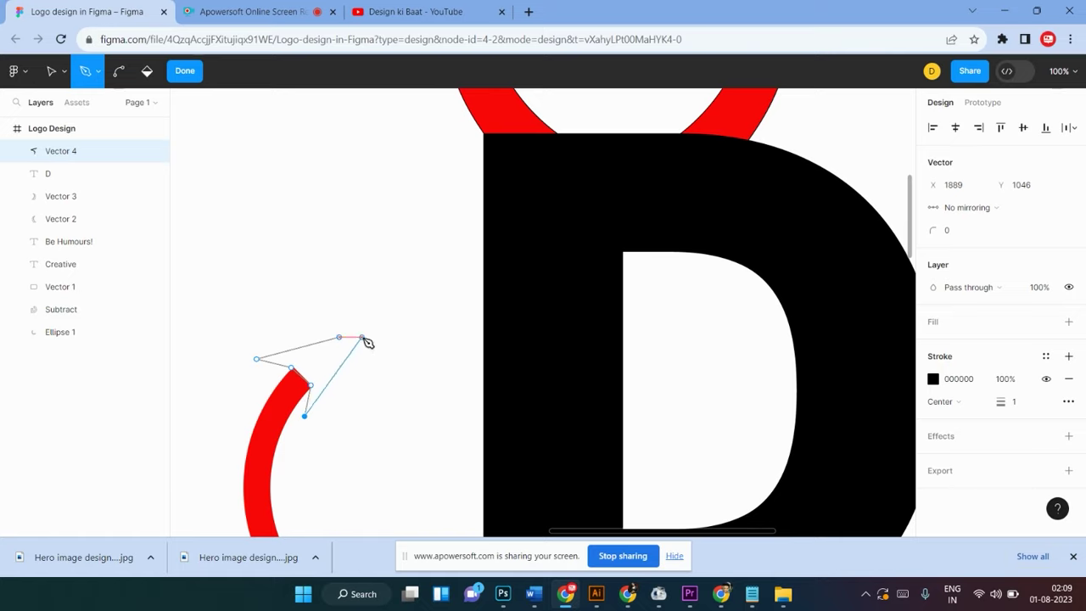
drag(366, 343, 368, 339)
Make the arrowhead solid red with no outline, using the document's red fill
click(187, 75)
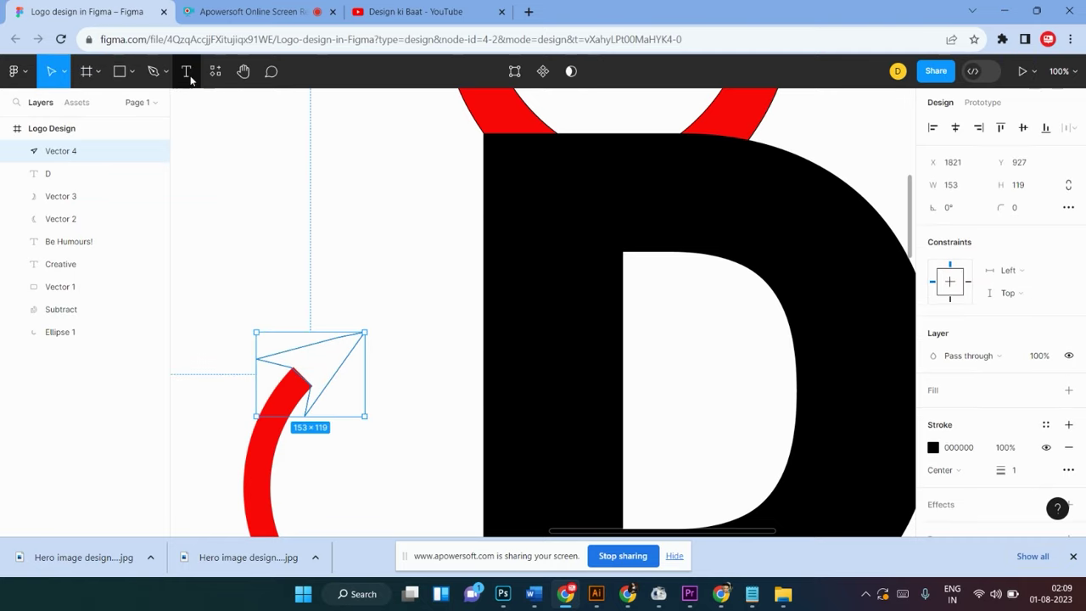
key(i)
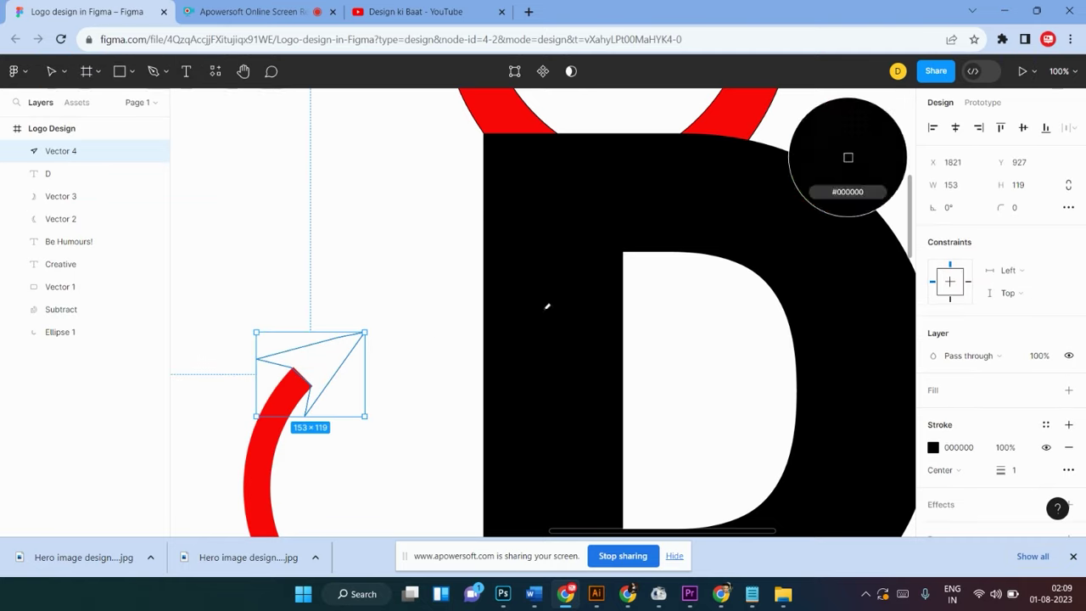
click(509, 110)
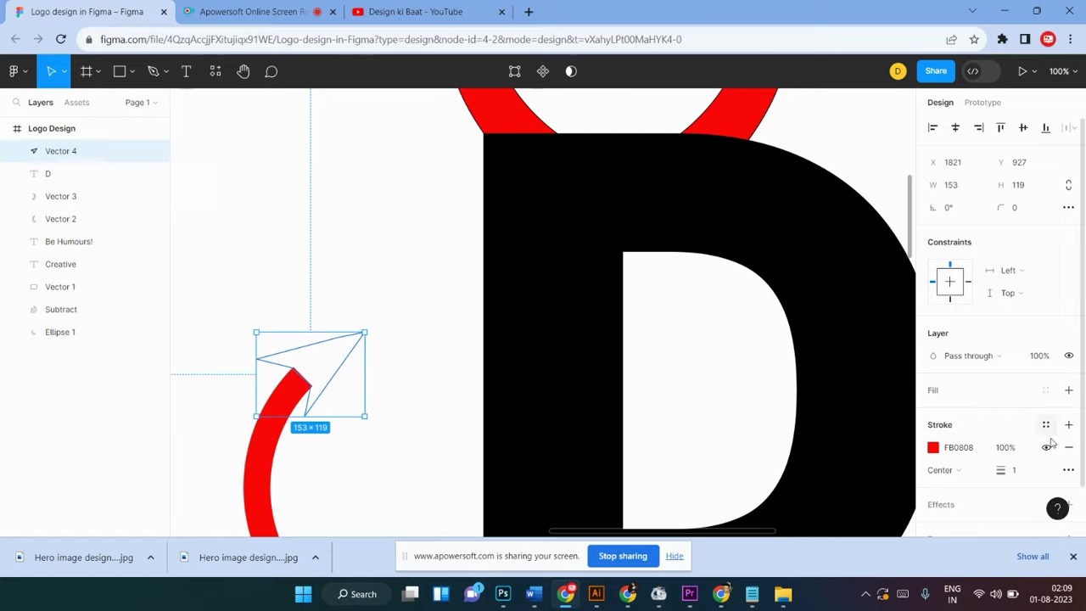
scroll(1026, 472, down, 1)
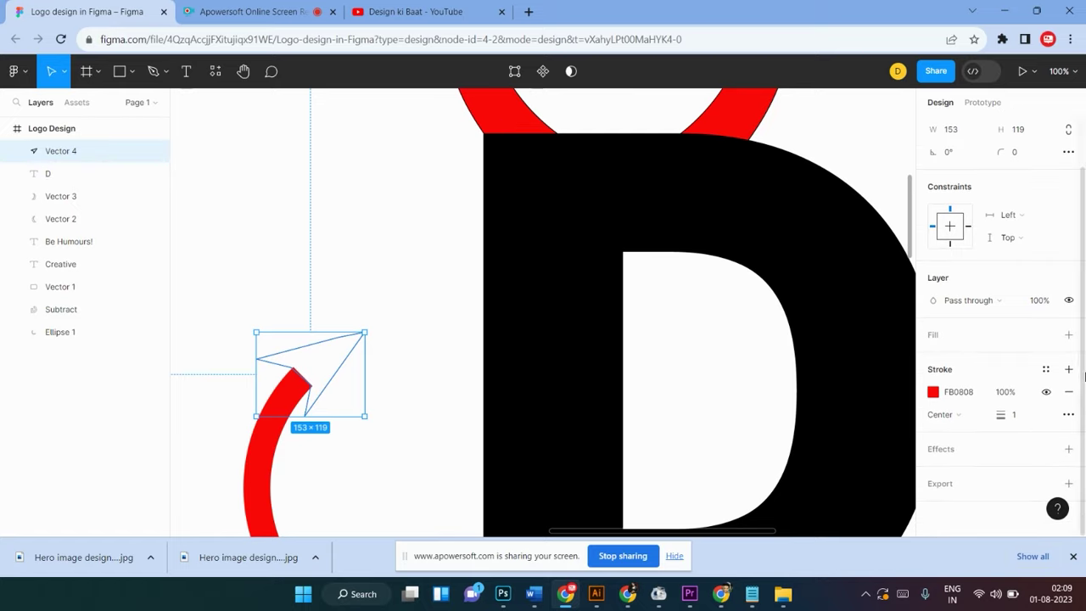
click(1068, 391)
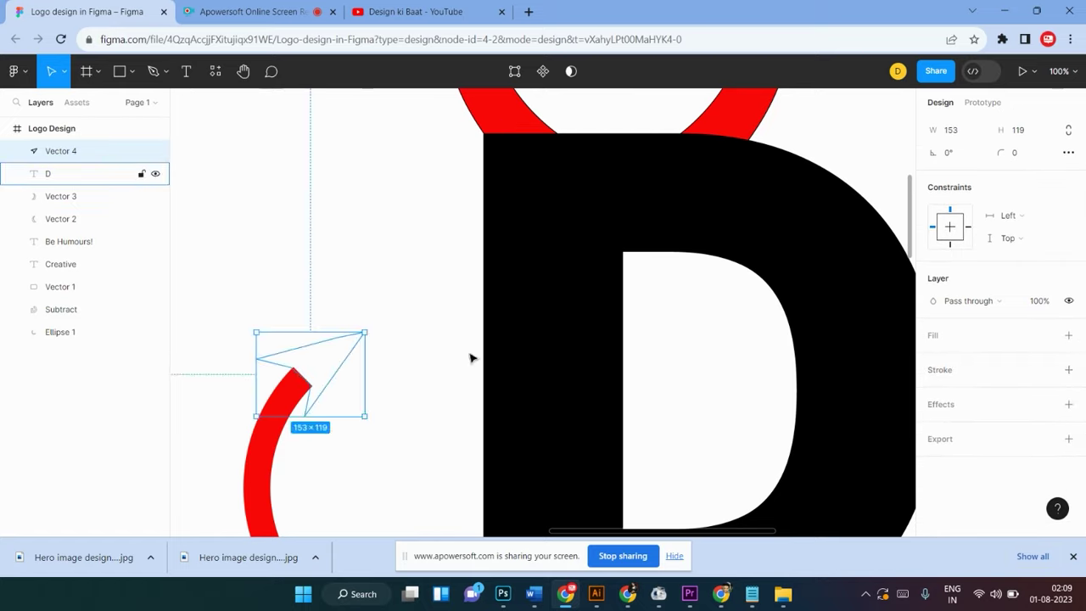
click(1069, 335)
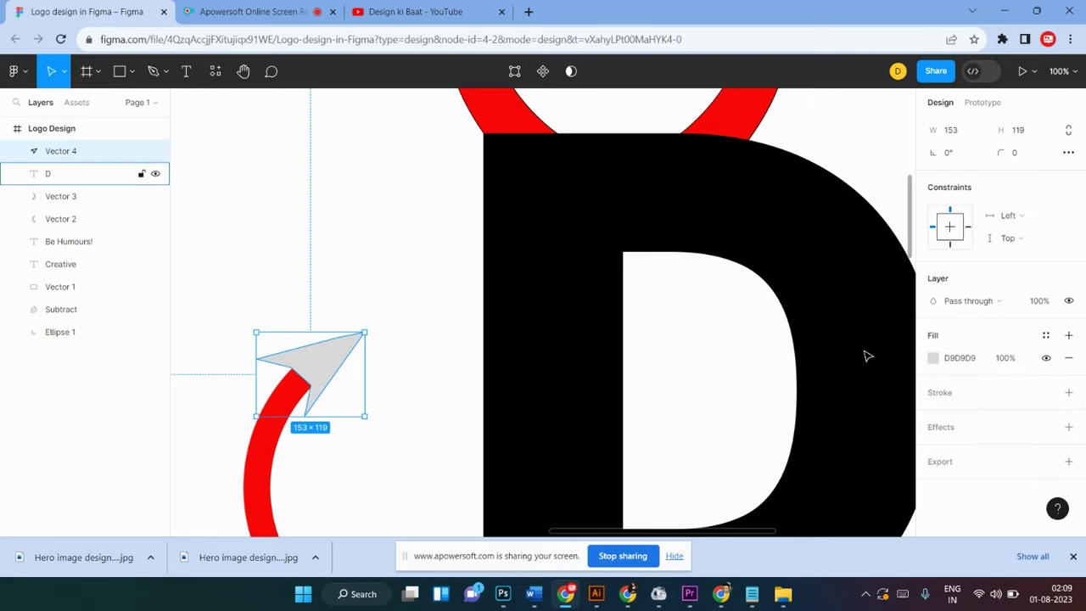
click(934, 358)
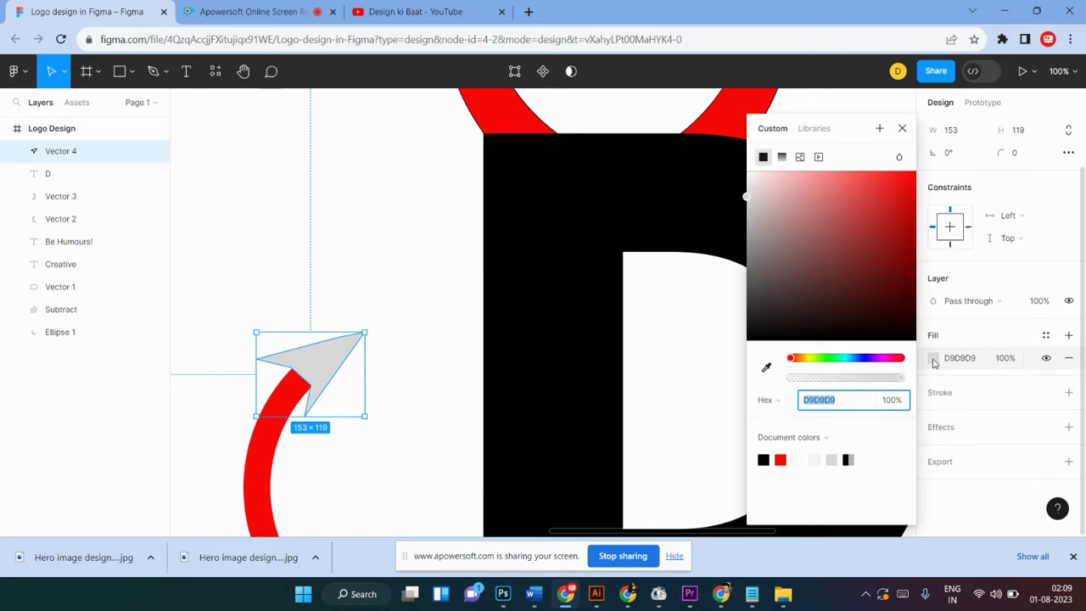
click(782, 459)
Zoom out and pan to view both logos on the canvas
click(314, 283)
scroll(315, 283, down, 4)
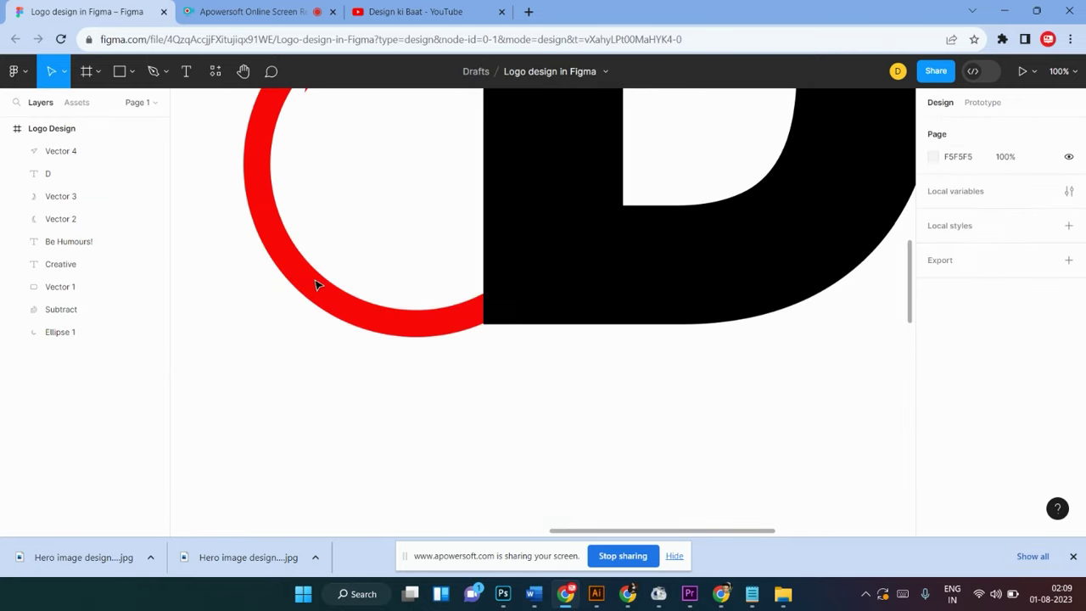
scroll(315, 284, up, 1)
scroll(315, 285, up, 2)
key(minus)
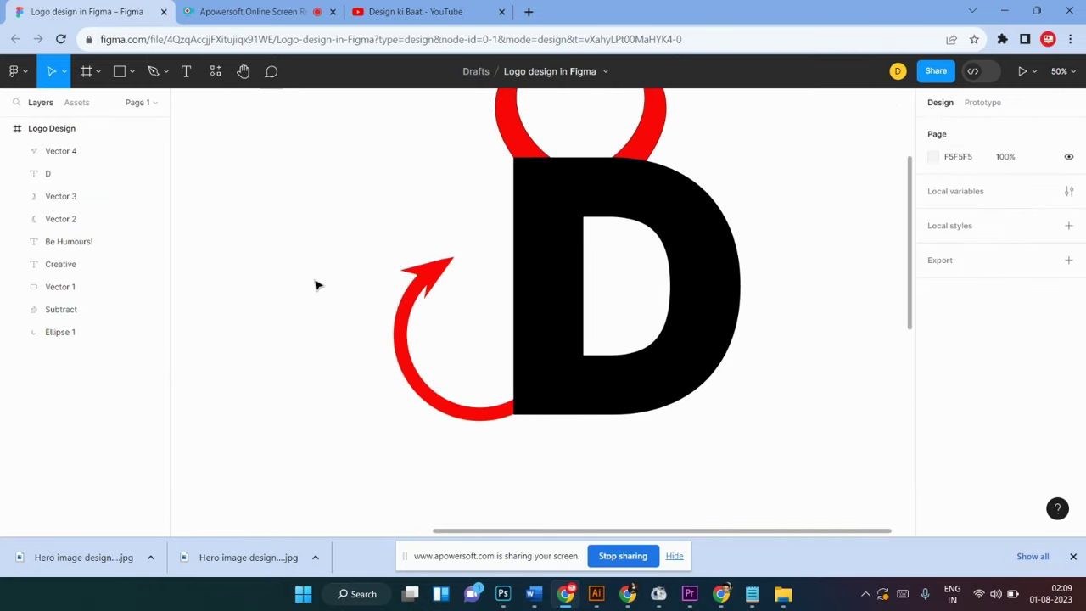
scroll(315, 285, up, 1)
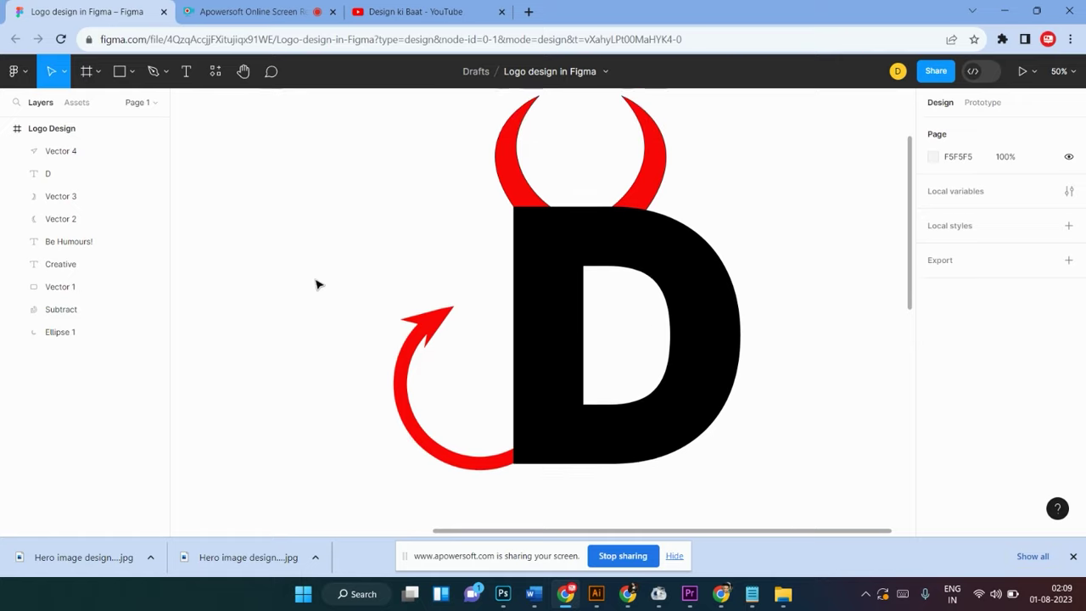
scroll(315, 284, up, 1)
scroll(315, 284, right, 1)
scroll(315, 284, right, 1)
scroll(315, 284, right, 1)
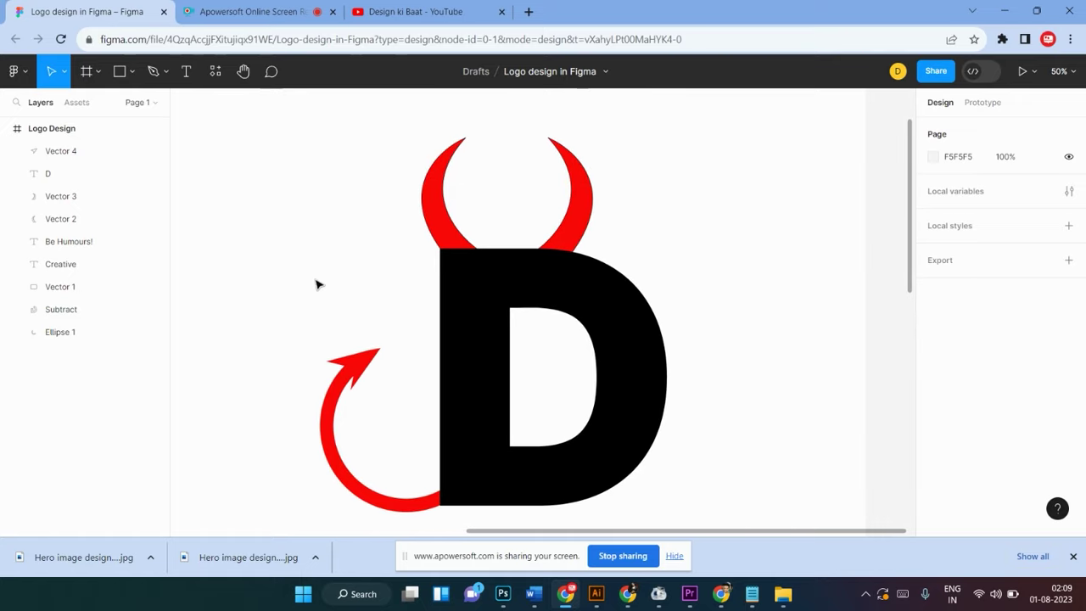
key(minus)
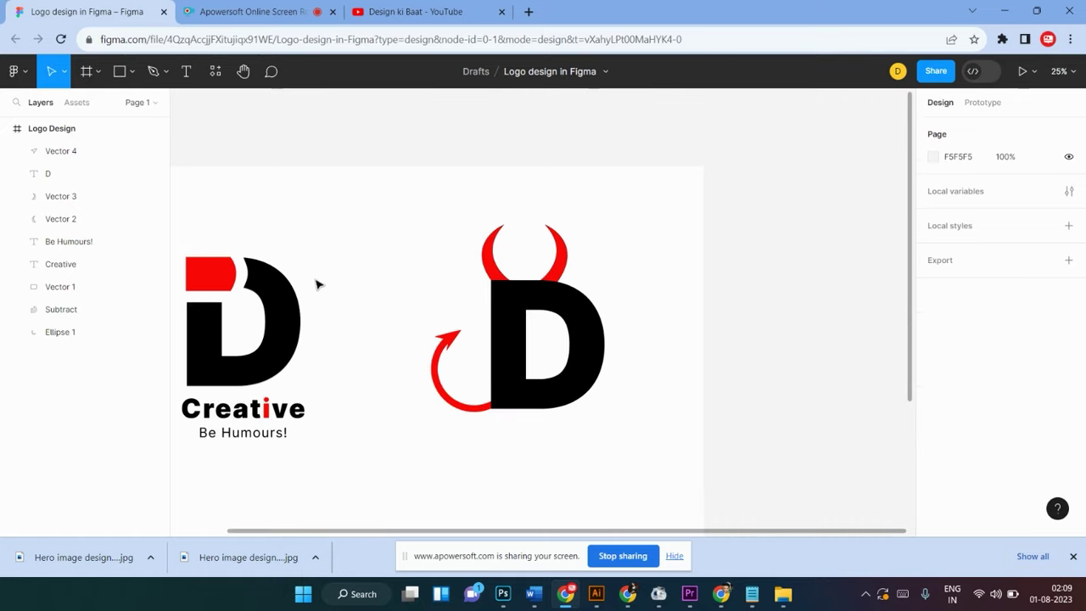
Shift the horned D with its red arrow tail slightly lower in the Logo Design frame
drag(636, 219, 405, 440)
mouse_move(539, 392)
mouse_down()
mouse_move(528, 413)
mouse_move(538, 401)
mouse_up()
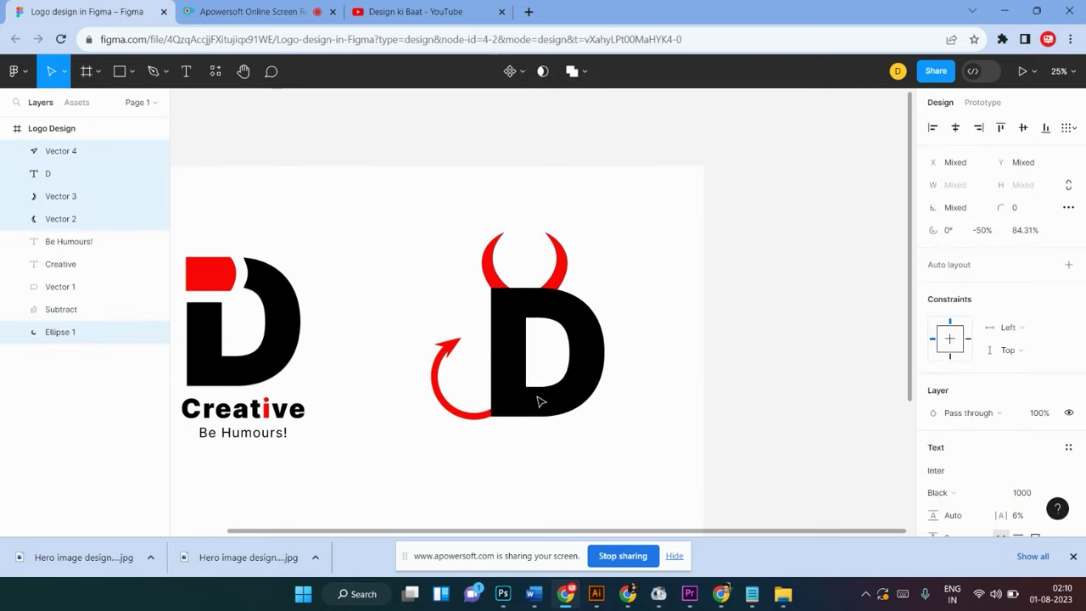
click(627, 289)
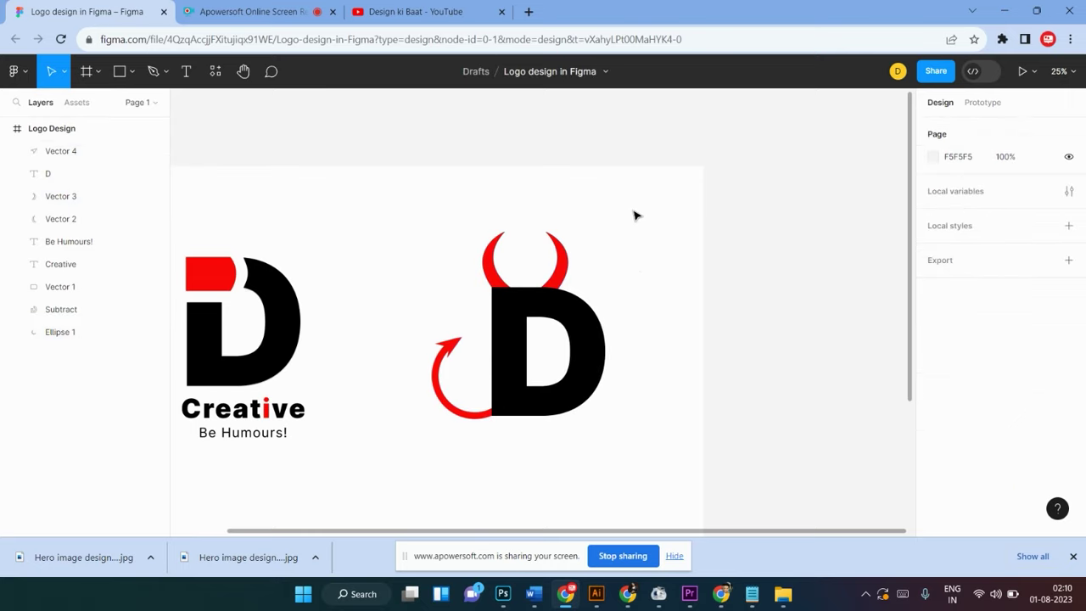
drag(634, 216, 395, 450)
click(643, 280)
drag(649, 211, 437, 454)
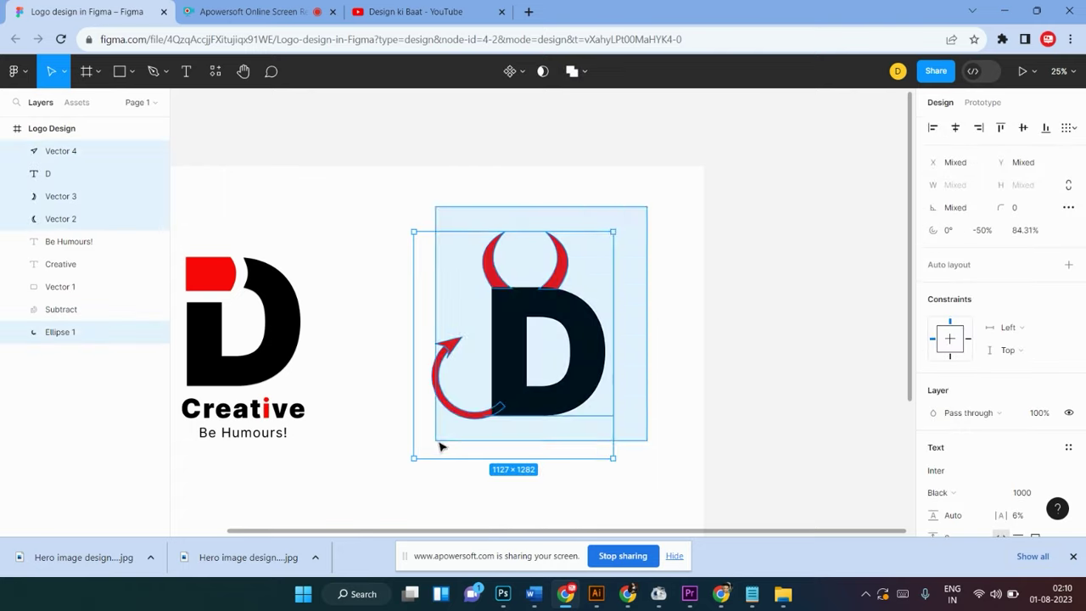
drag(500, 371, 494, 396)
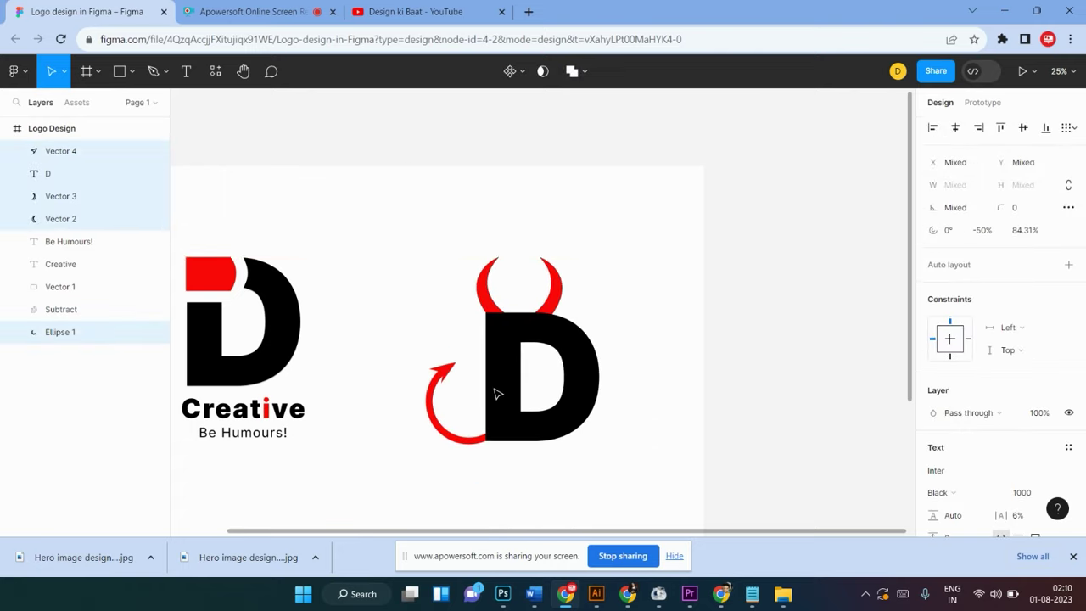
click(186, 71)
Start a text box above the logo and set its font size to 100
click(447, 213)
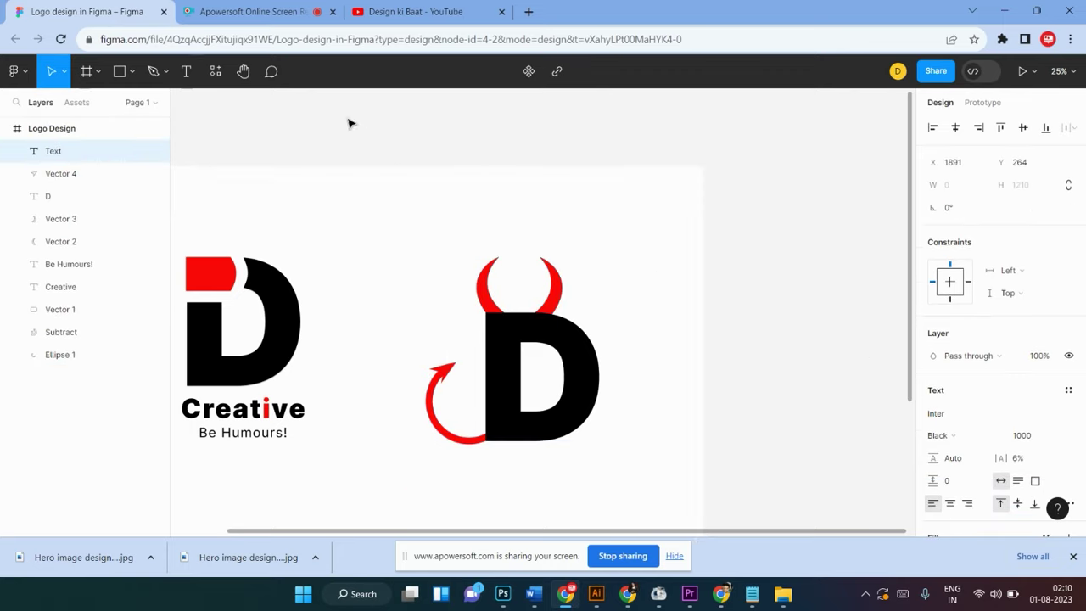
text(d)
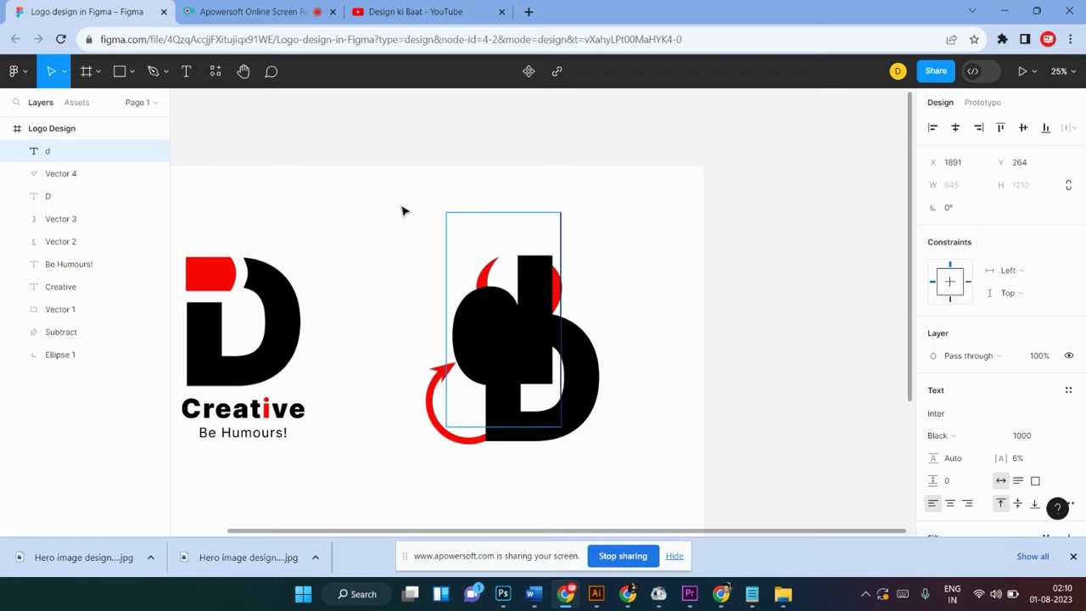
click(1040, 440)
text(100)
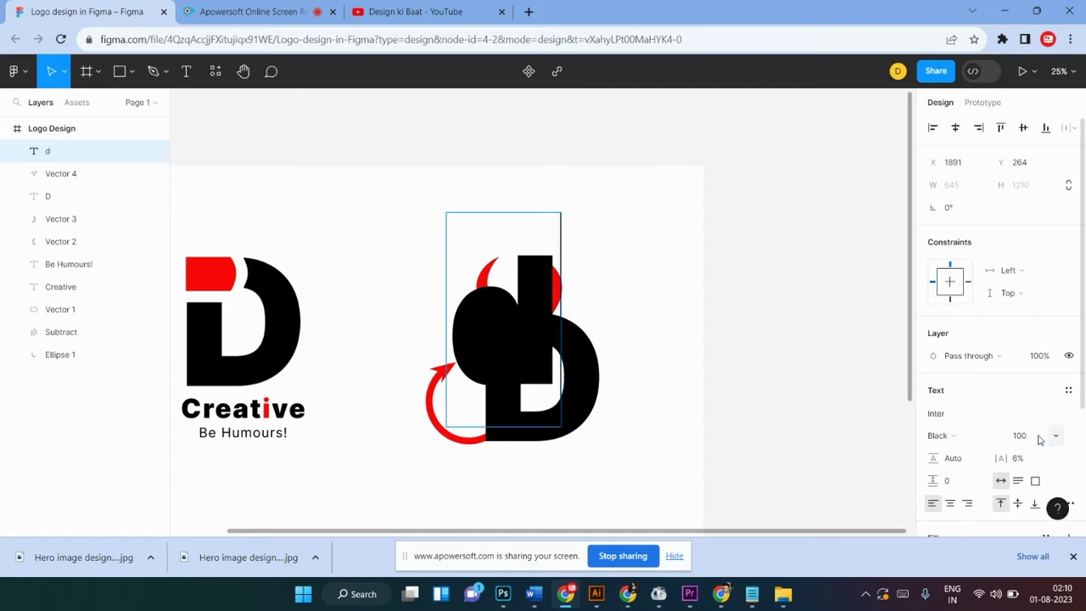
key(Return)
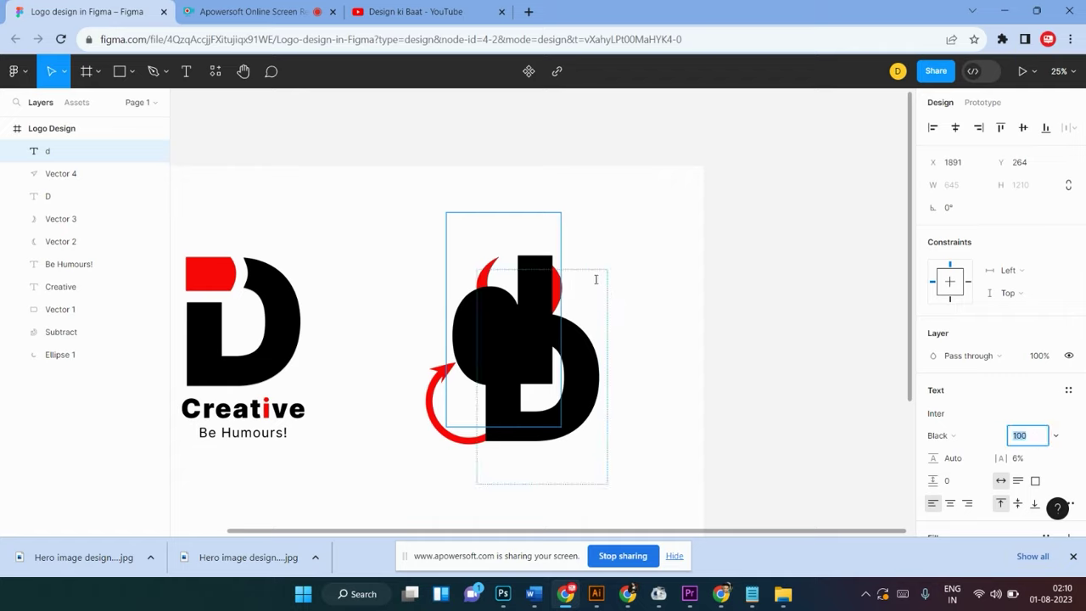
key(Escape)
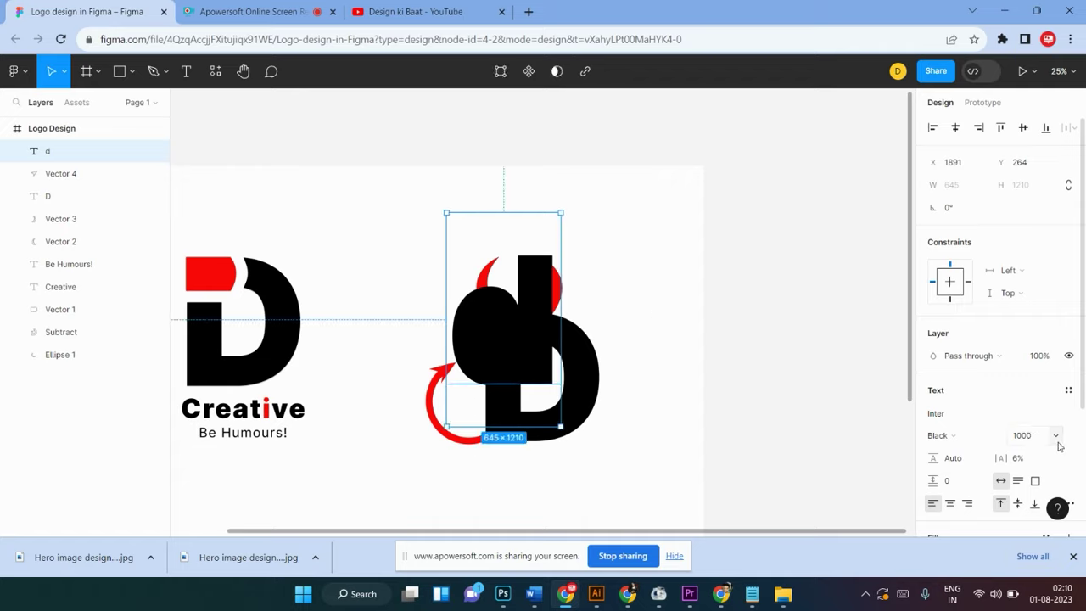
click(1041, 442)
text(100)
key(Return)
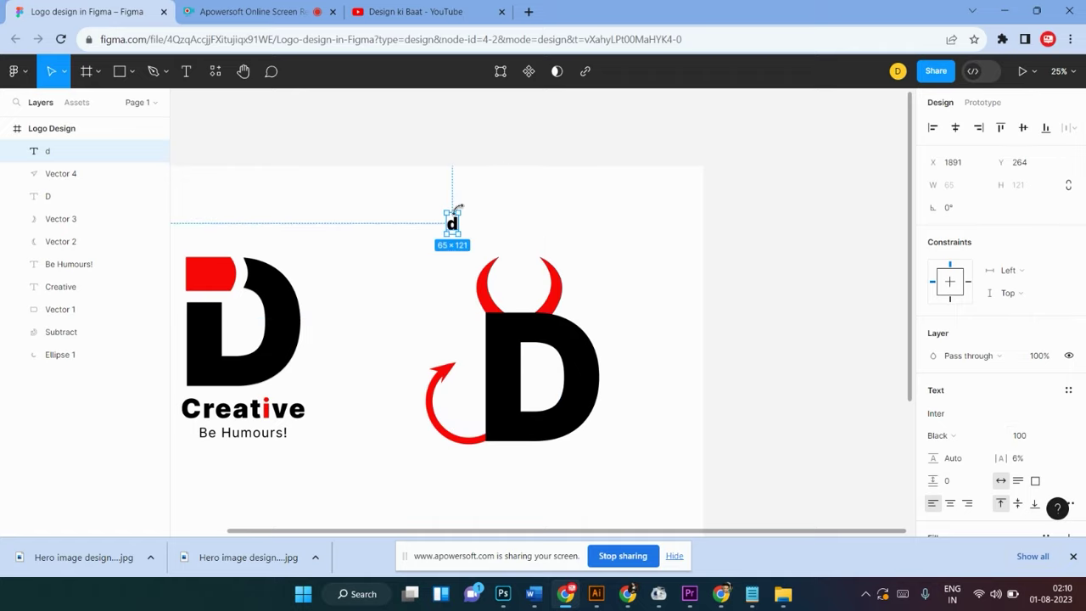
Change the text to 'D letter + Devil' and move the heading up above the logo
double_click(452, 223)
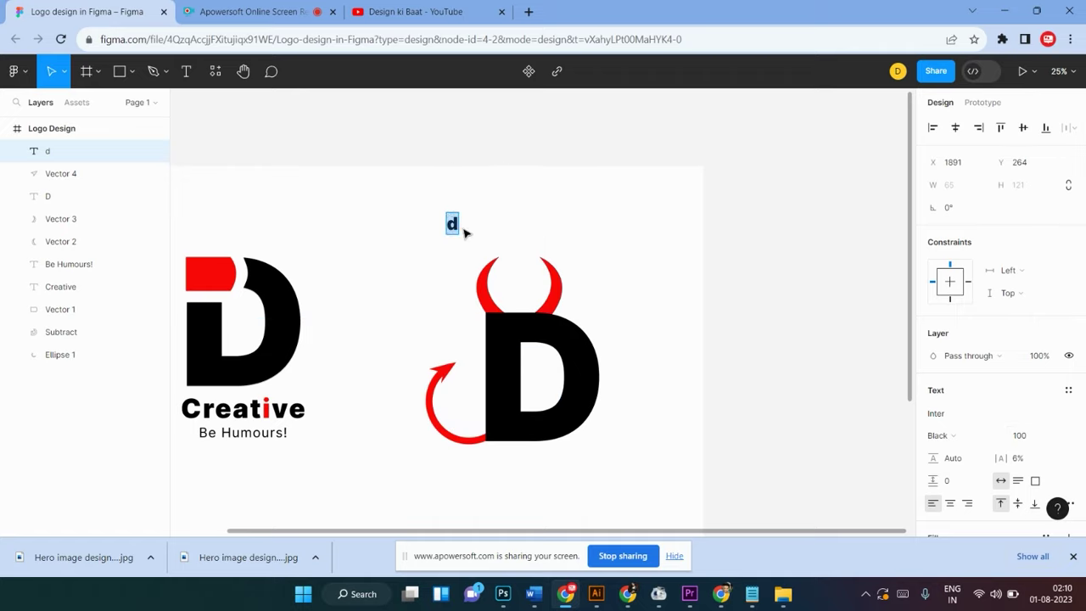
text(D)
text( lee)
key(BackSpace)
text(tter)
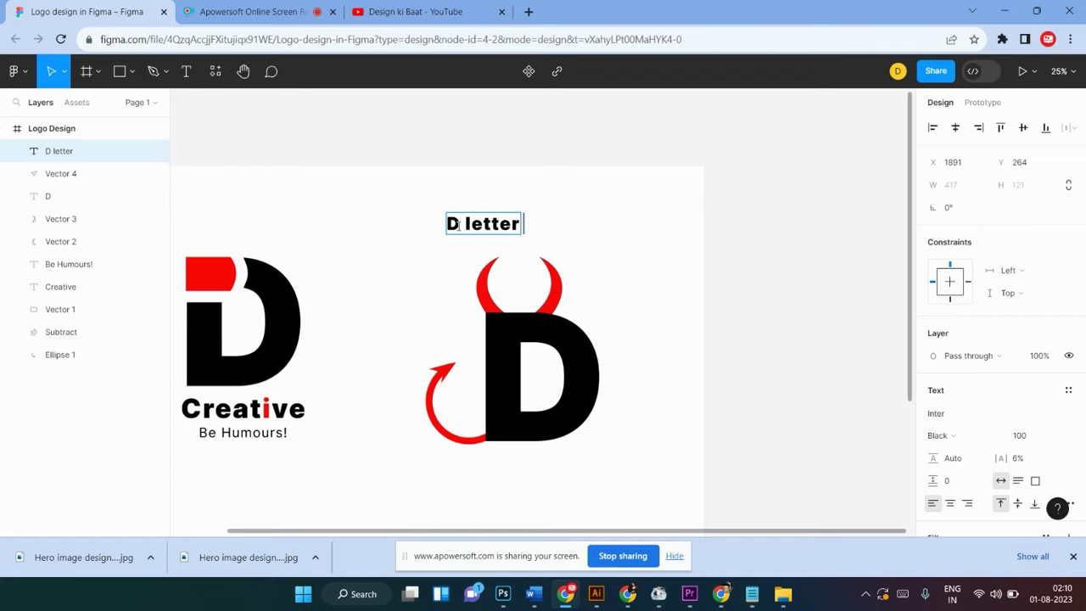
text( +)
text( De)
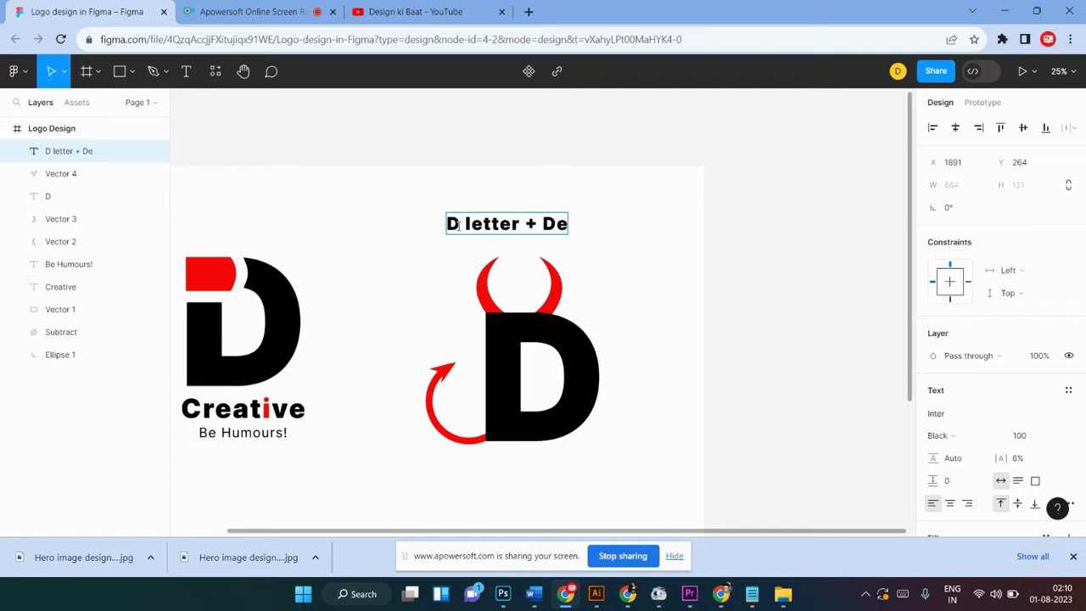
text(vil)
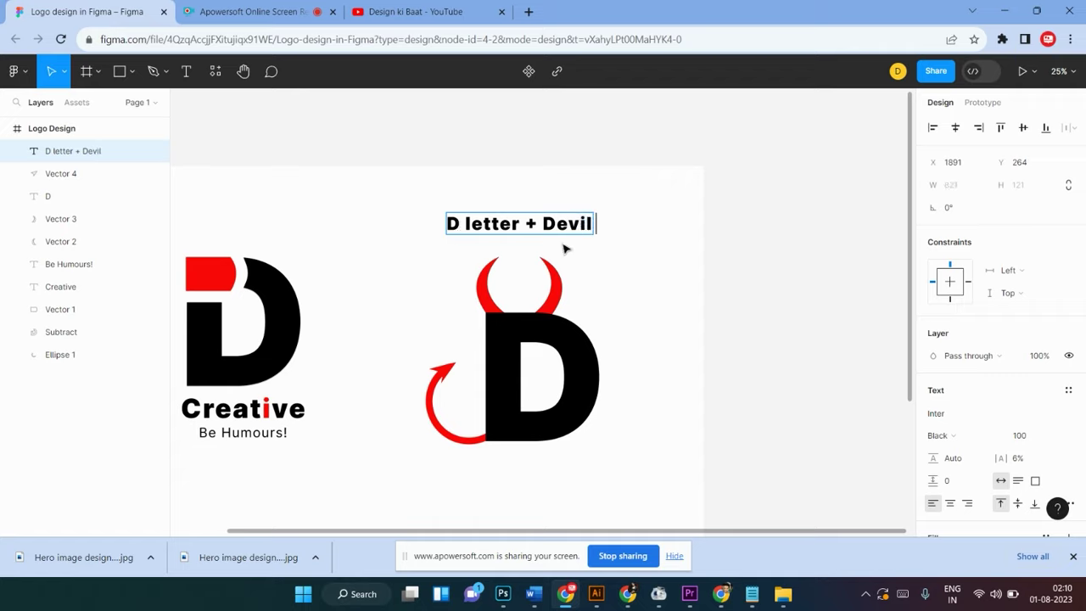
key(Escape)
drag(509, 224, 503, 206)
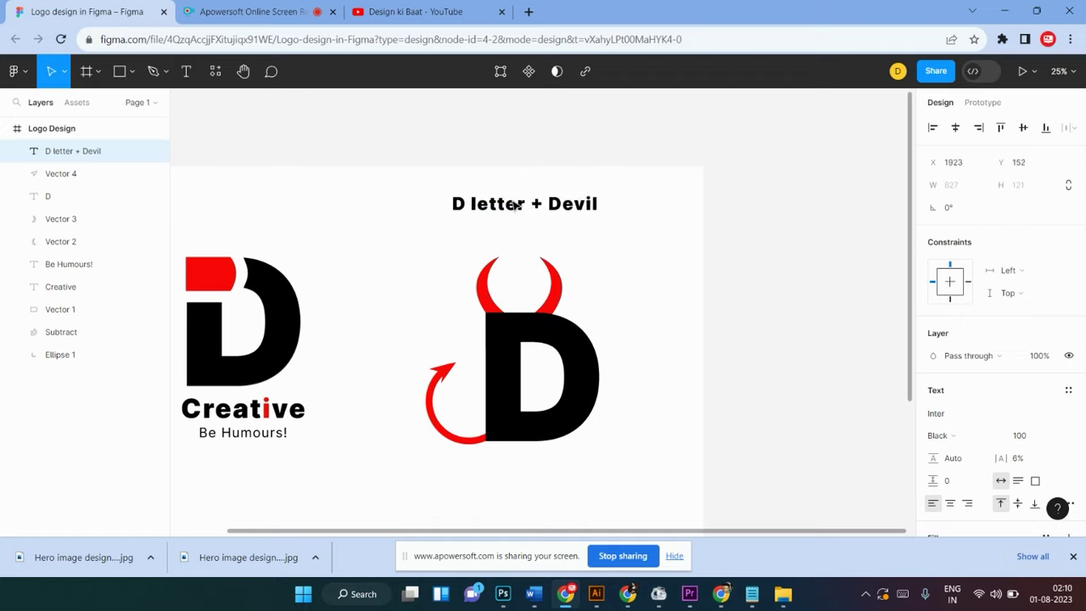
Turn on pixel preview and bring up the Place image window showing the Hero Image folder
click(630, 240)
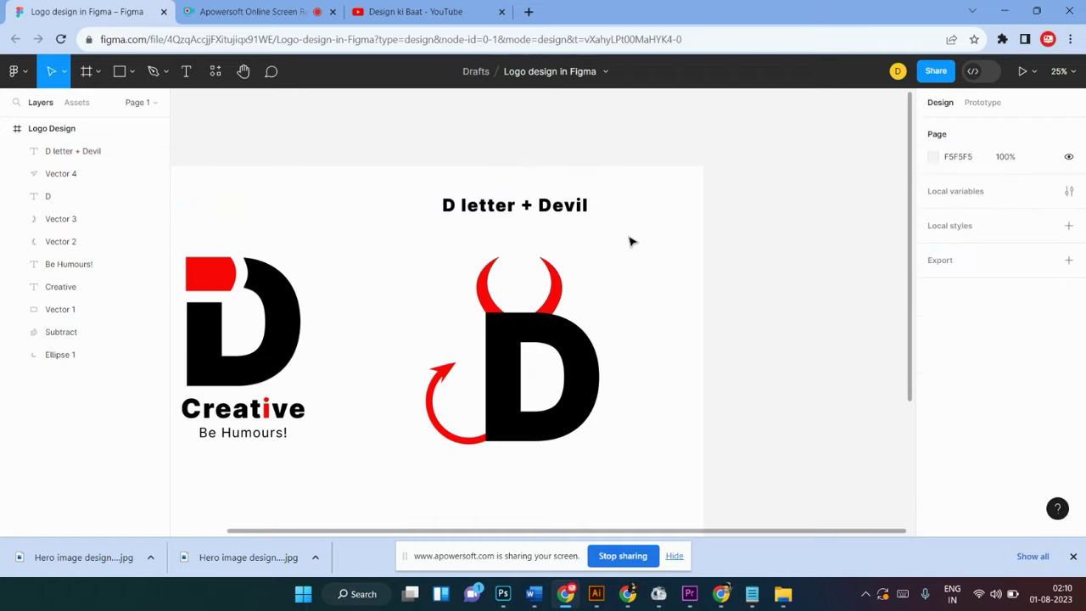
scroll(630, 240, down, 1)
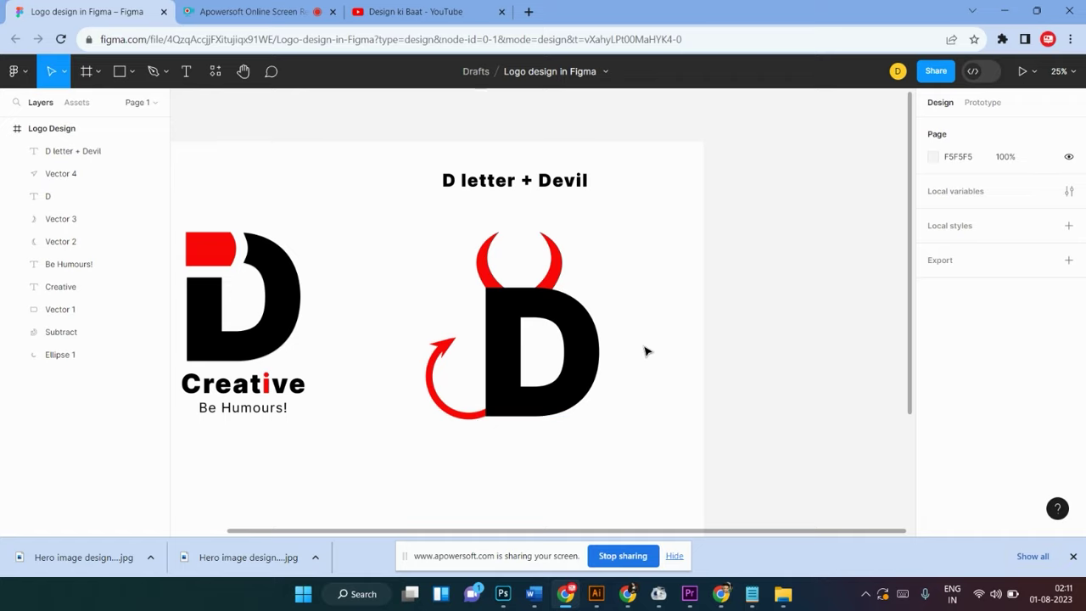
scroll(645, 351, down, 1)
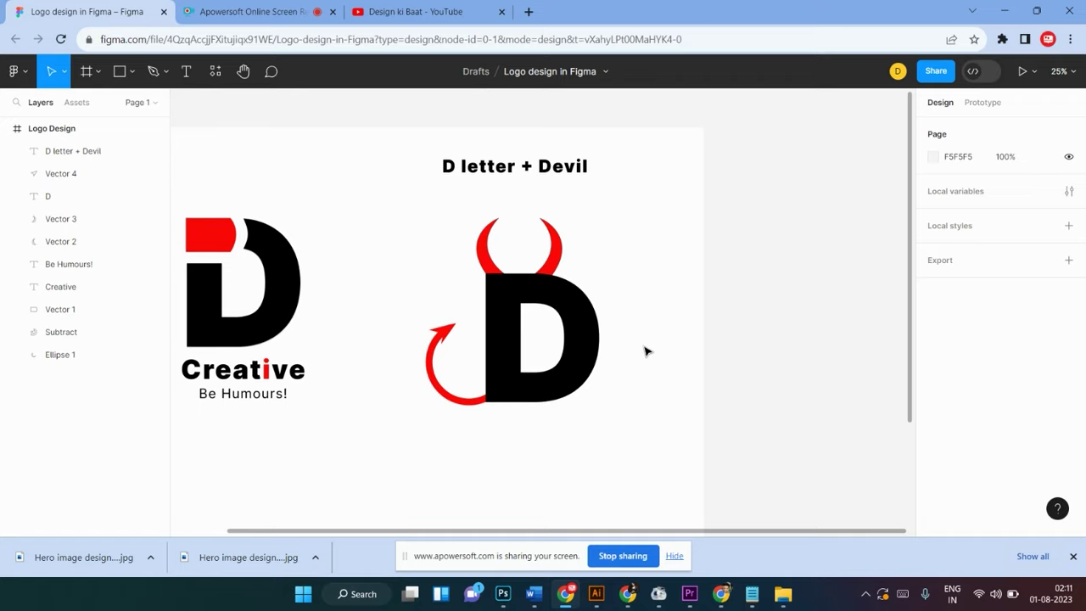
drag(626, 232, 397, 447)
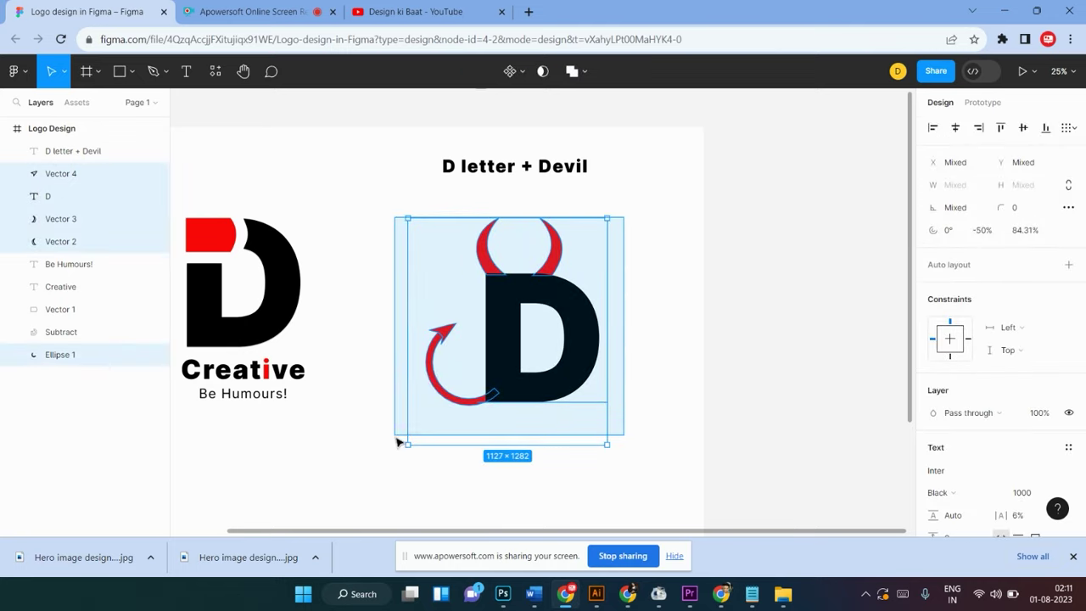
click(644, 308)
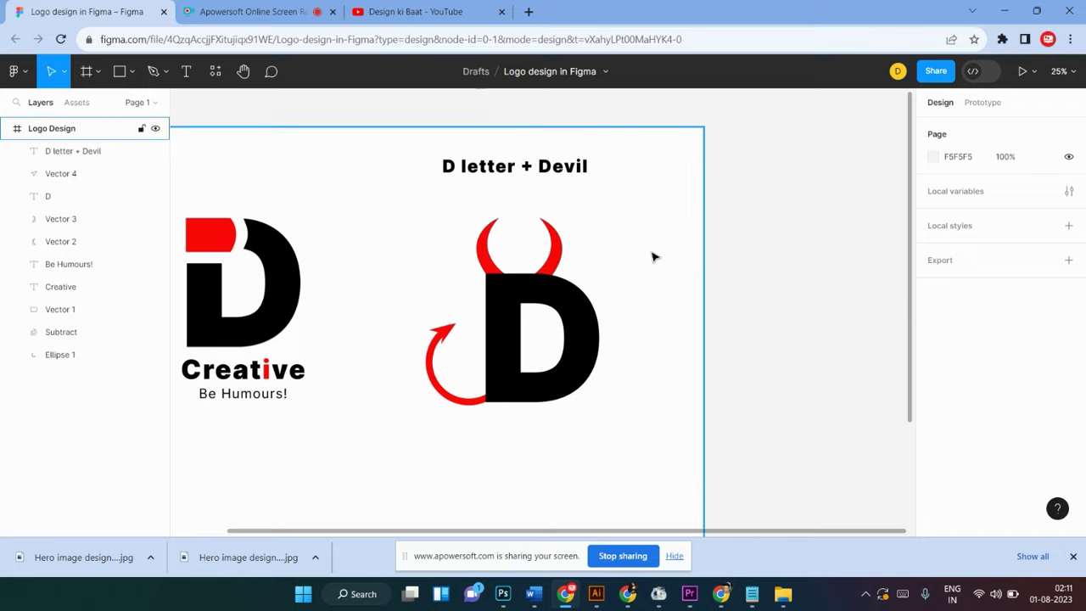
key(ctrl+alt+y)
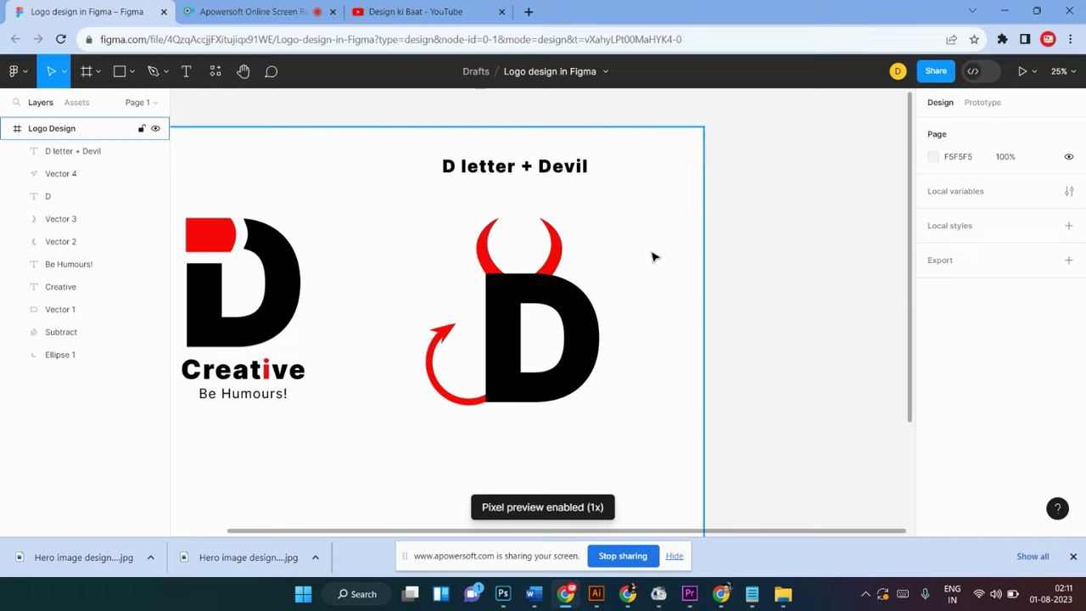
key(ctrl+shift+k)
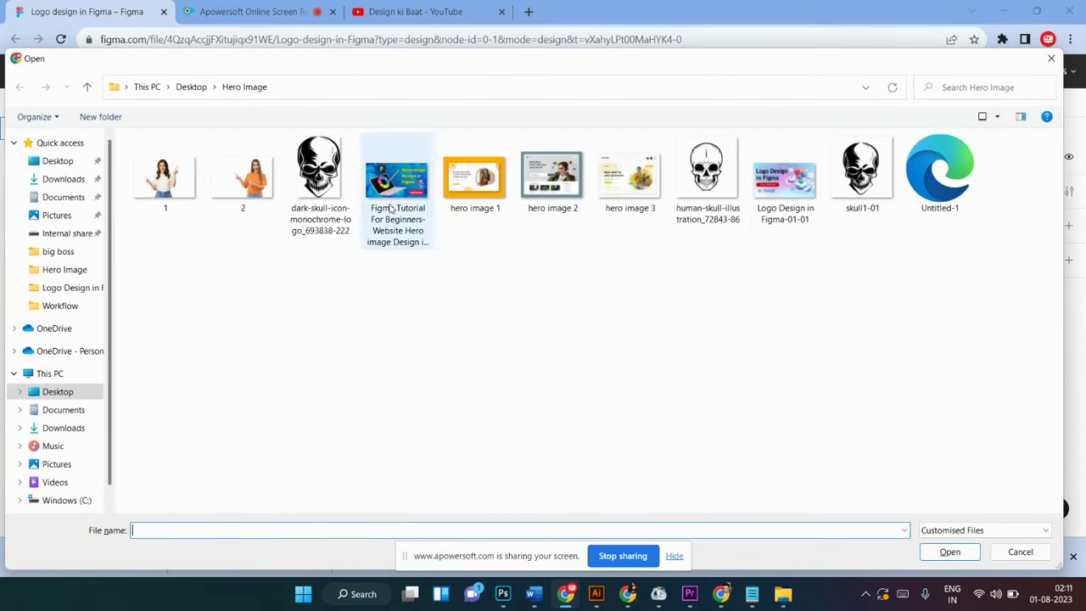
Import Skull from the Logo Design in Figma folder and place it beside the devil D logo
click(60, 288)
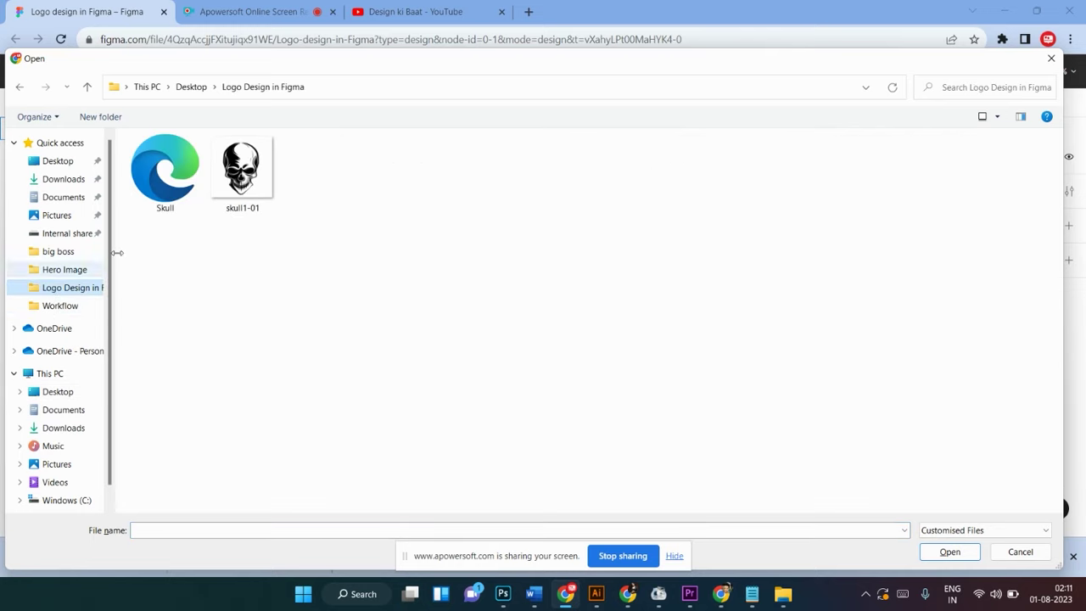
click(165, 174)
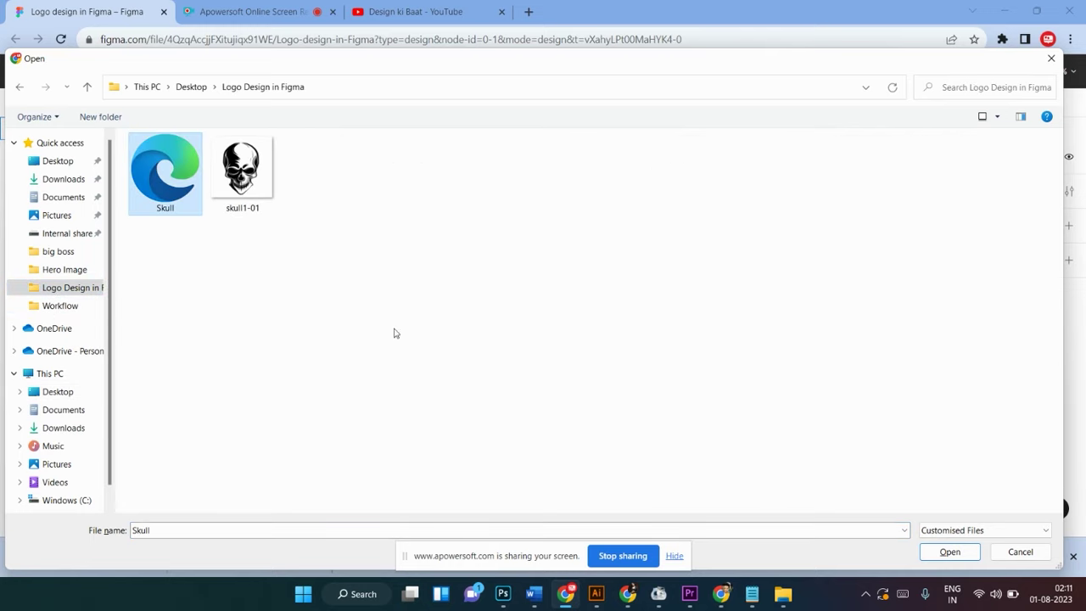
click(950, 553)
click(755, 370)
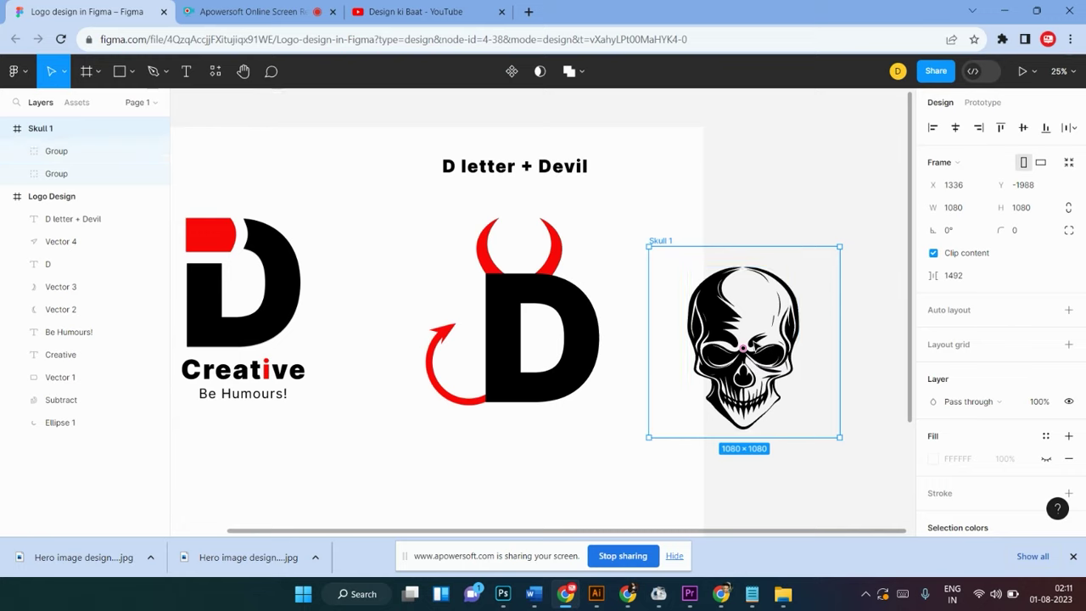
mouse_move(758, 346)
mouse_down()
mouse_move(570, 417)
mouse_move(813, 295)
mouse_move(857, 321)
mouse_up()
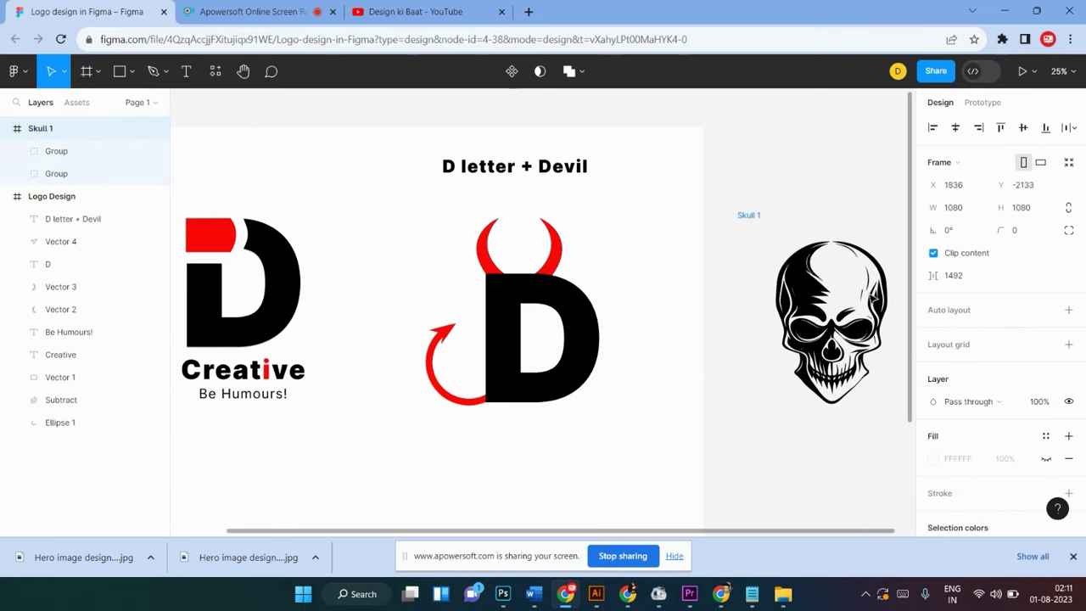
Move the Skull 1 artwork into the Logo Design frame beside the D
scroll(709, 323, right, 5)
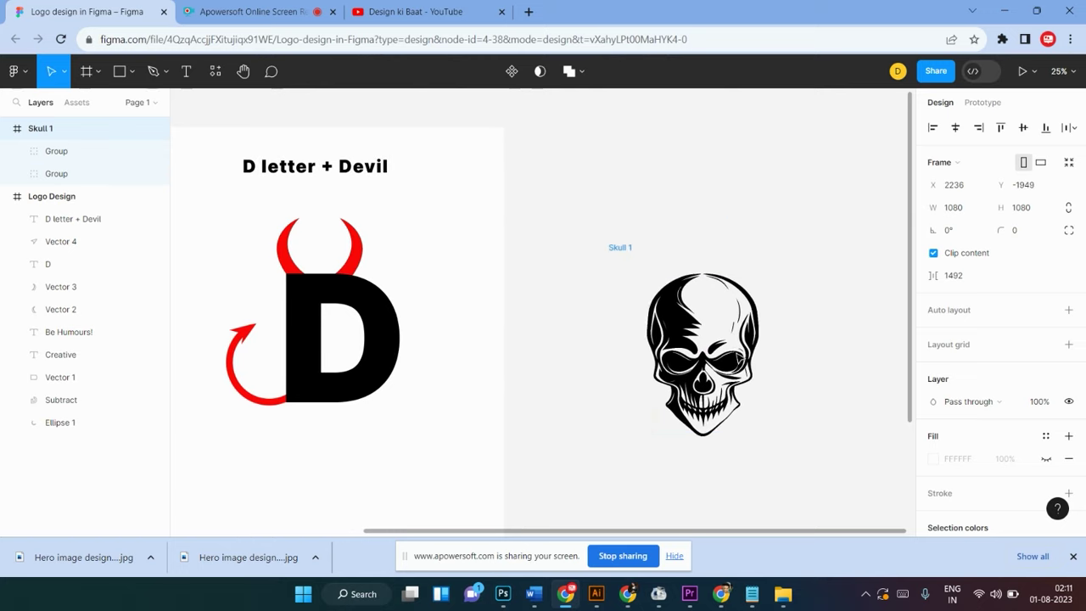
mouse_move(709, 324)
mouse_down()
mouse_move(776, 347)
mouse_move(675, 441)
mouse_up()
drag(582, 458, 719, 337)
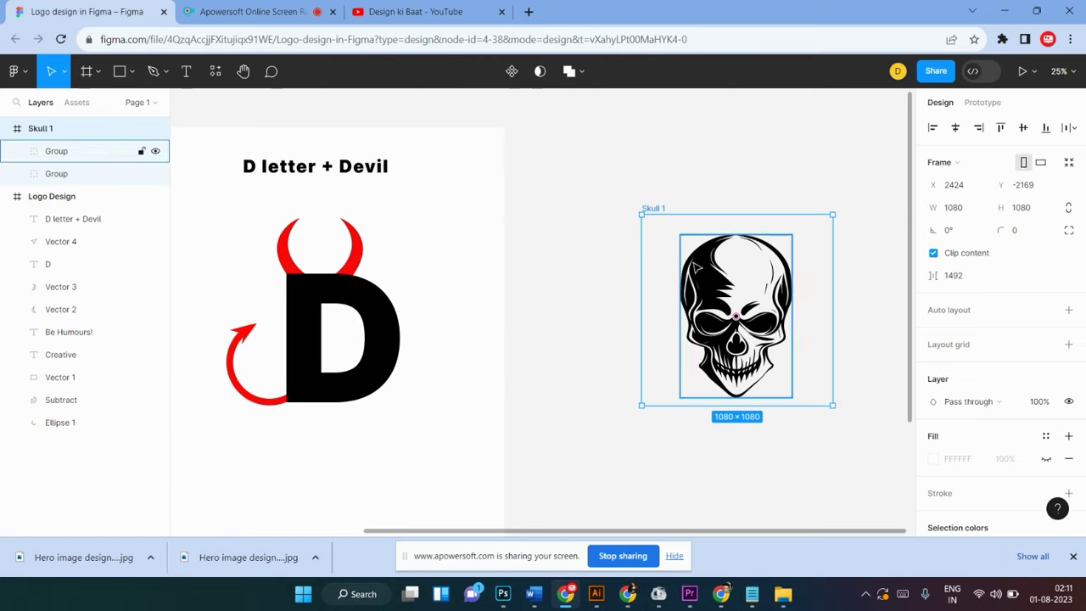
click(618, 210)
drag(719, 286, 431, 357)
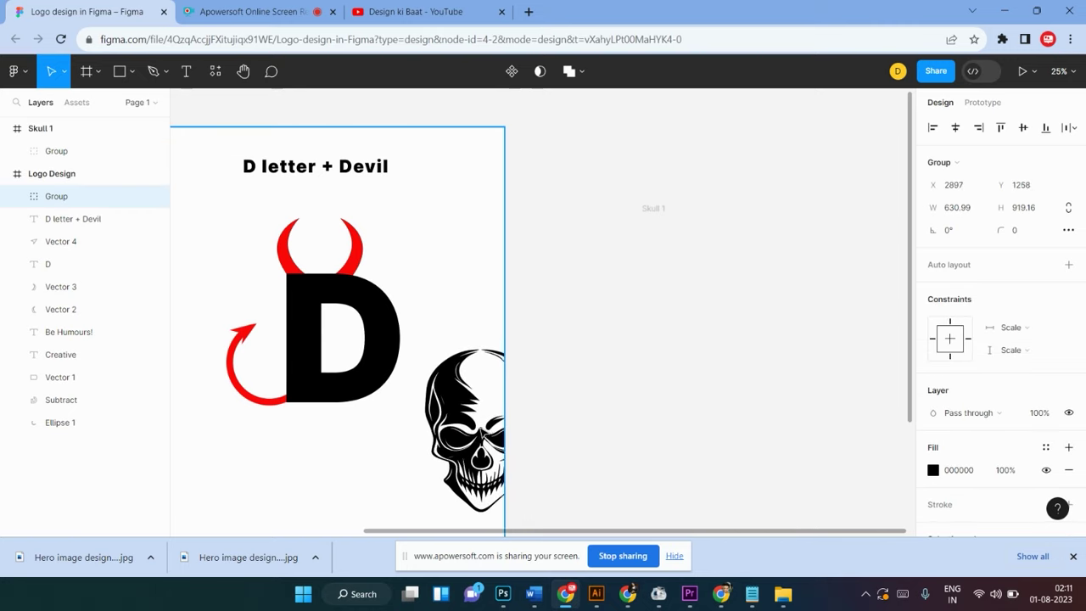
drag(431, 357, 484, 437)
scroll(481, 433, down, 4)
scroll(480, 433, up, 4)
scroll(481, 433, left, 1)
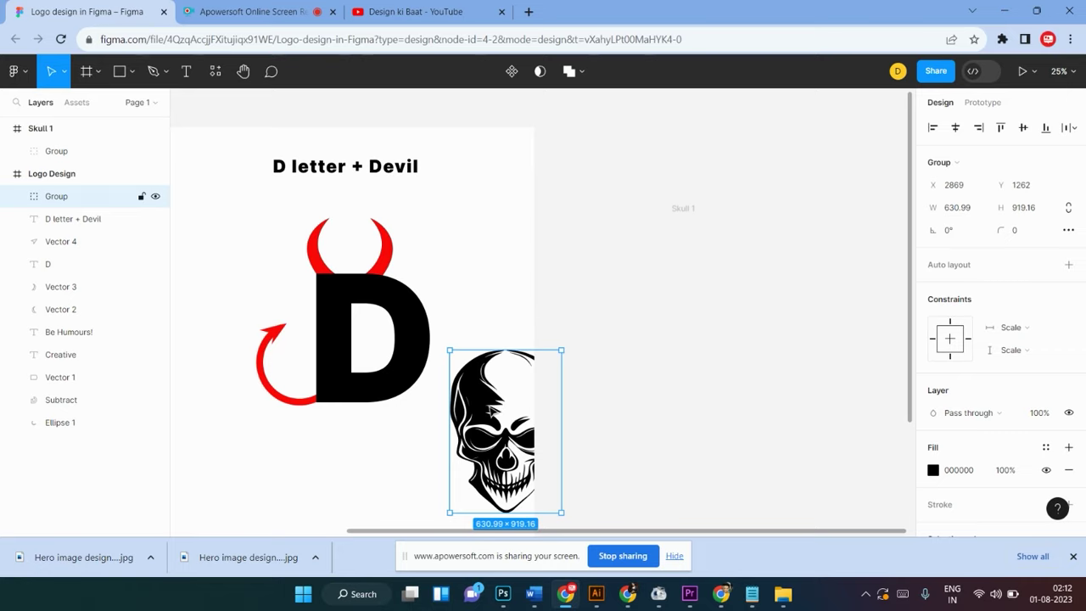
Shrink the skull to about 214 × 312 and fit it inside the D's counter
mouse_move(500, 411)
mouse_down()
mouse_move(365, 353)
mouse_move(382, 360)
mouse_up()
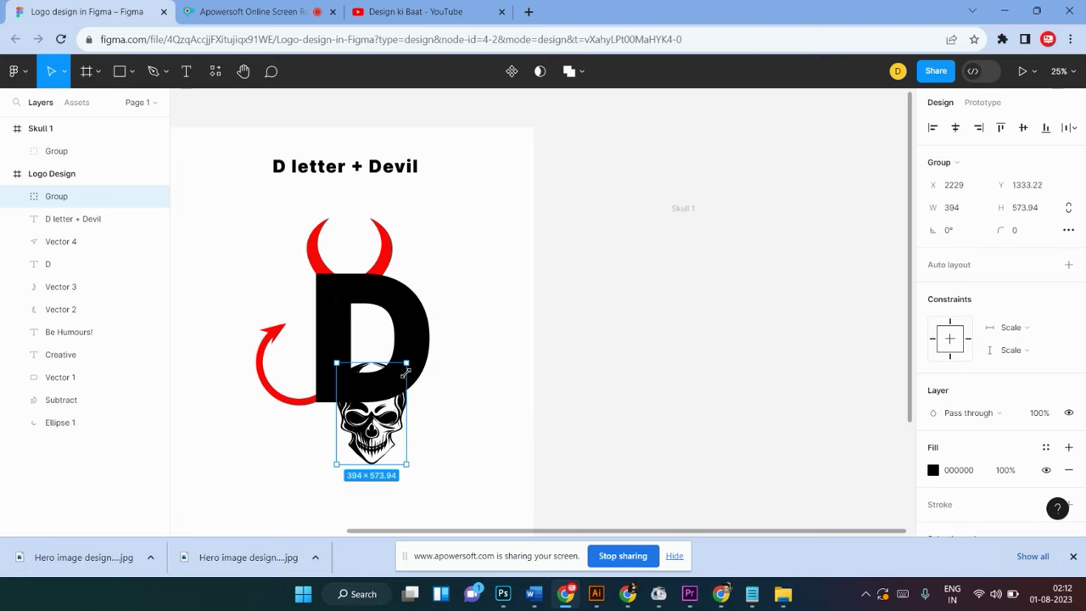
mouse_move(449, 301)
mouse_down()
mouse_move(379, 404)
mouse_move(384, 308)
mouse_up()
drag(366, 346, 366, 345)
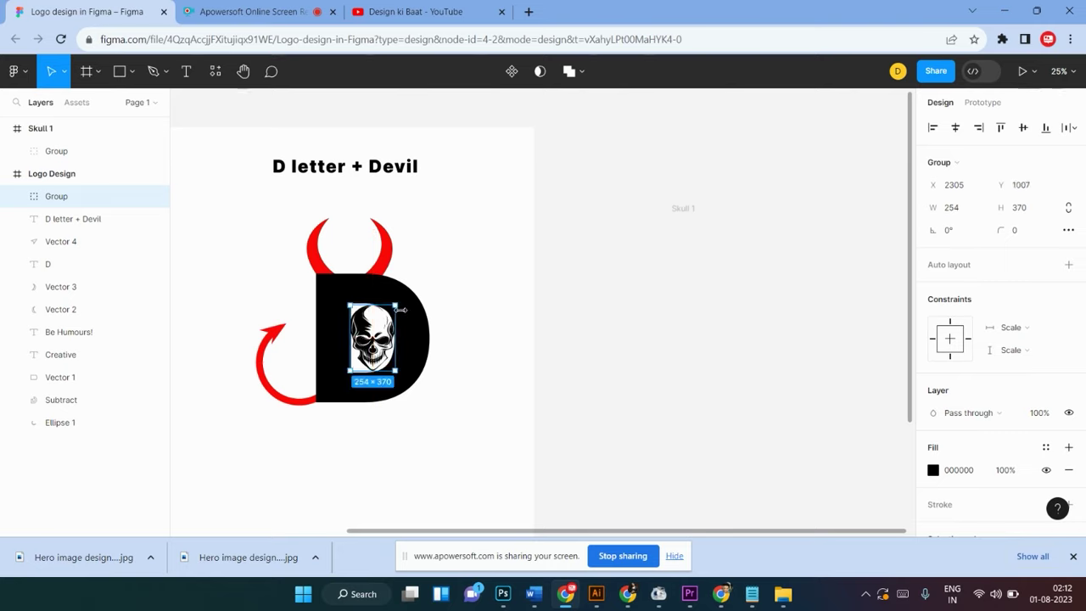
drag(395, 304, 387, 317)
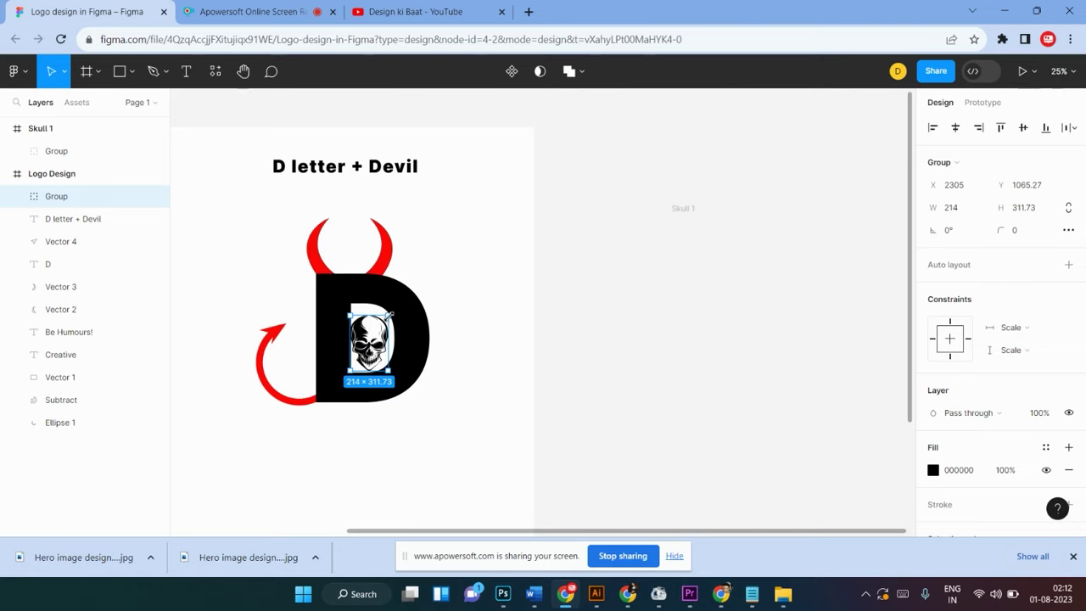
click(461, 341)
scroll(462, 343, up, 1)
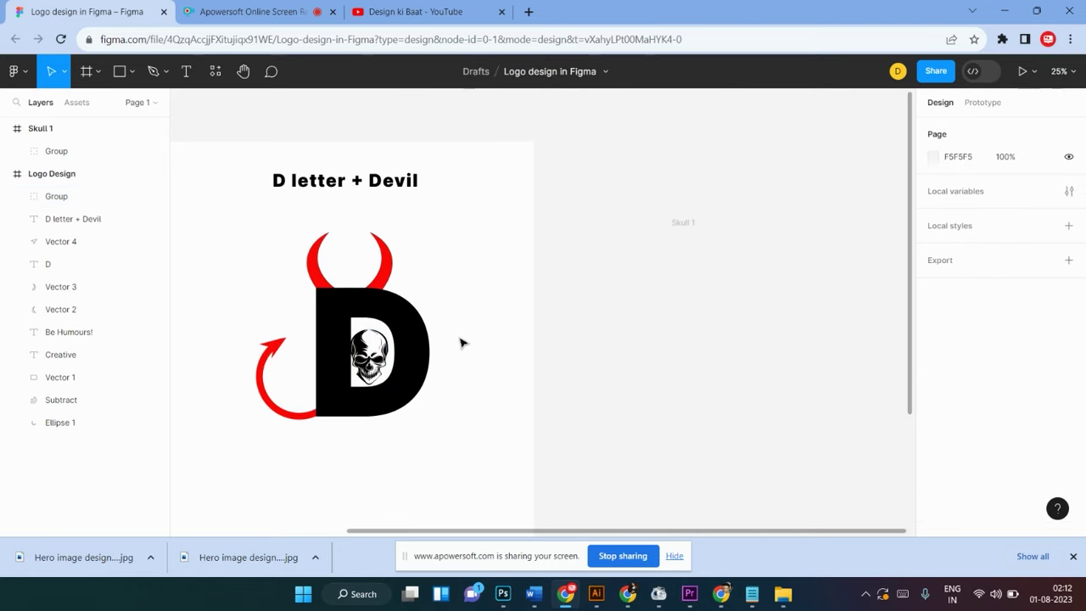
Enlarge the skull to 326.08 × 475 so it fills the D's counter
scroll(460, 342, up, 2)
scroll(461, 342, left, 2)
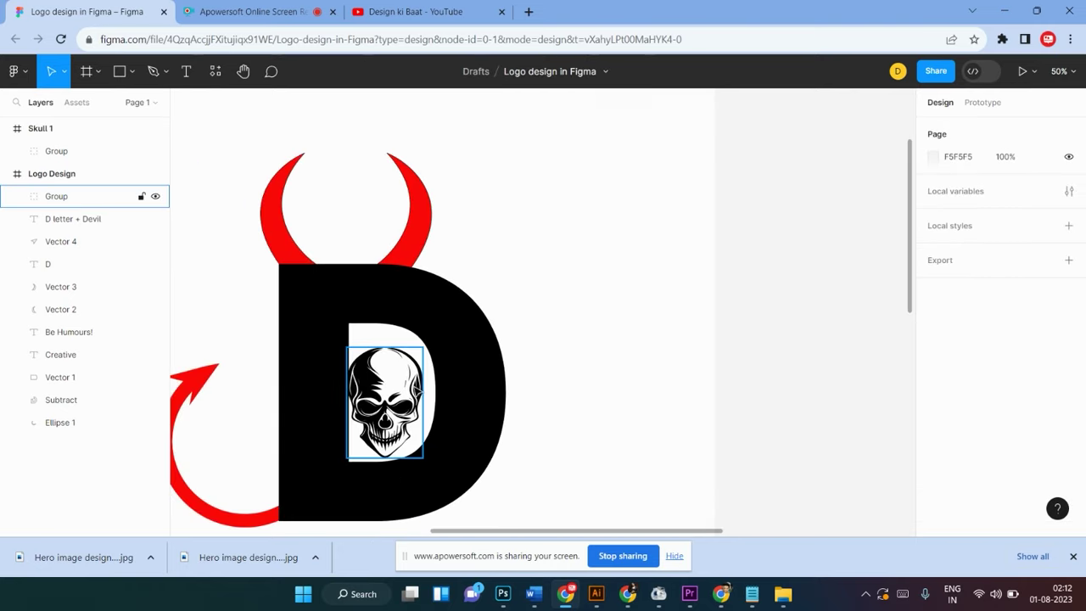
drag(403, 412, 407, 407)
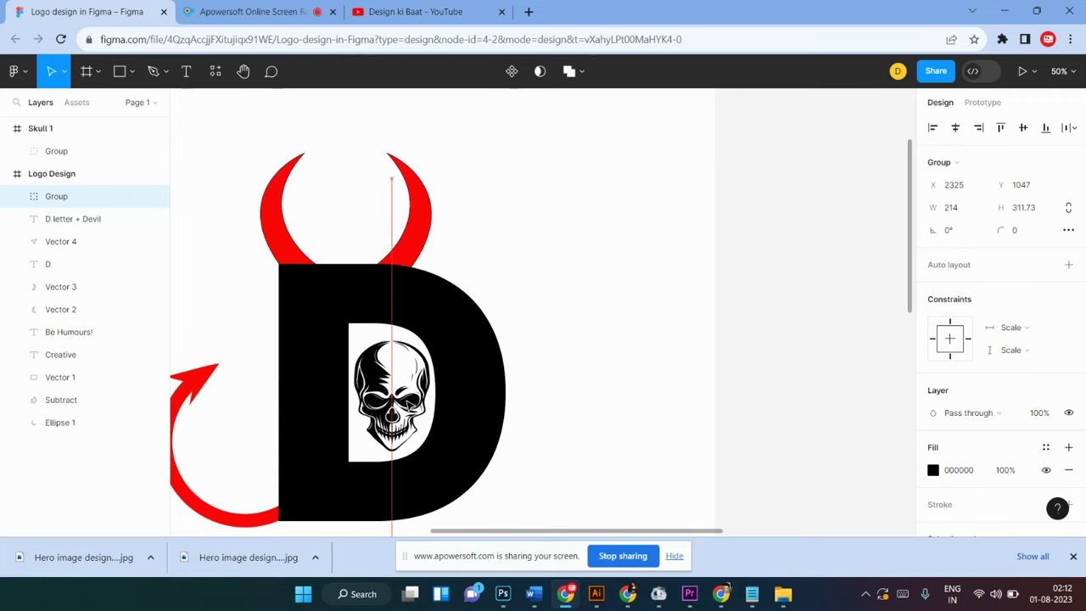
drag(408, 407, 394, 370)
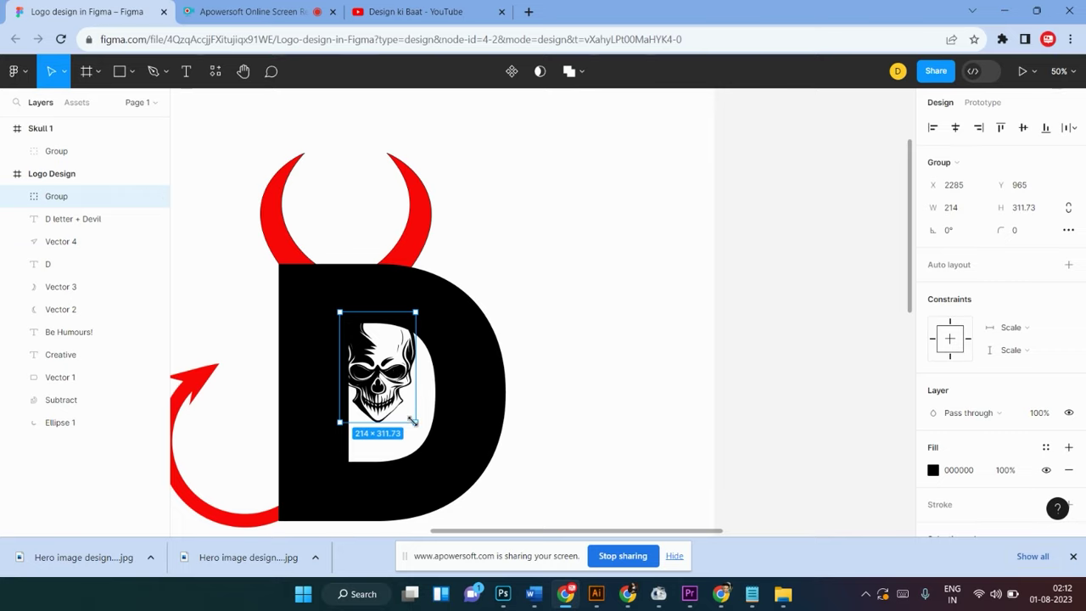
drag(412, 421, 455, 481)
drag(371, 376, 362, 367)
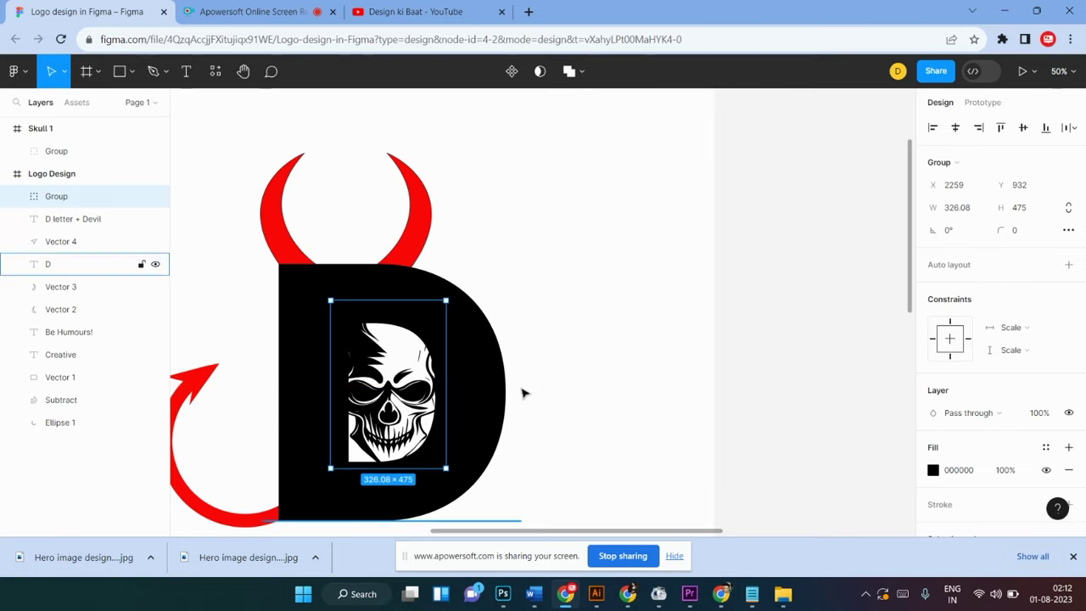
click(592, 399)
Zoom out to view the whole logo frame and reselect the skull group
scroll(591, 399, down, 1)
scroll(592, 399, down, 1)
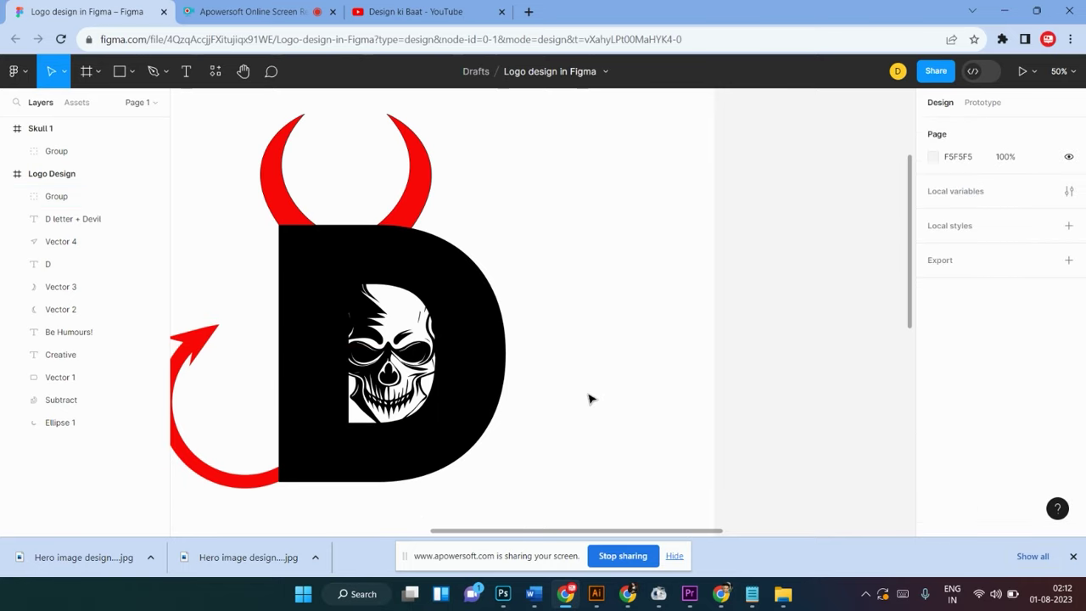
key(minus)
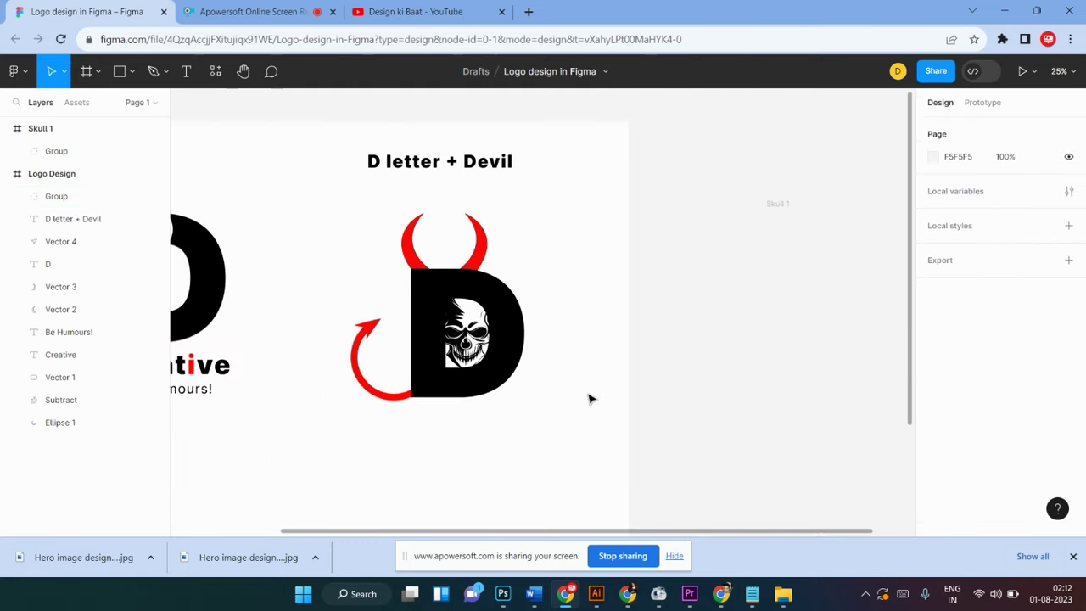
scroll(591, 399, up, 1)
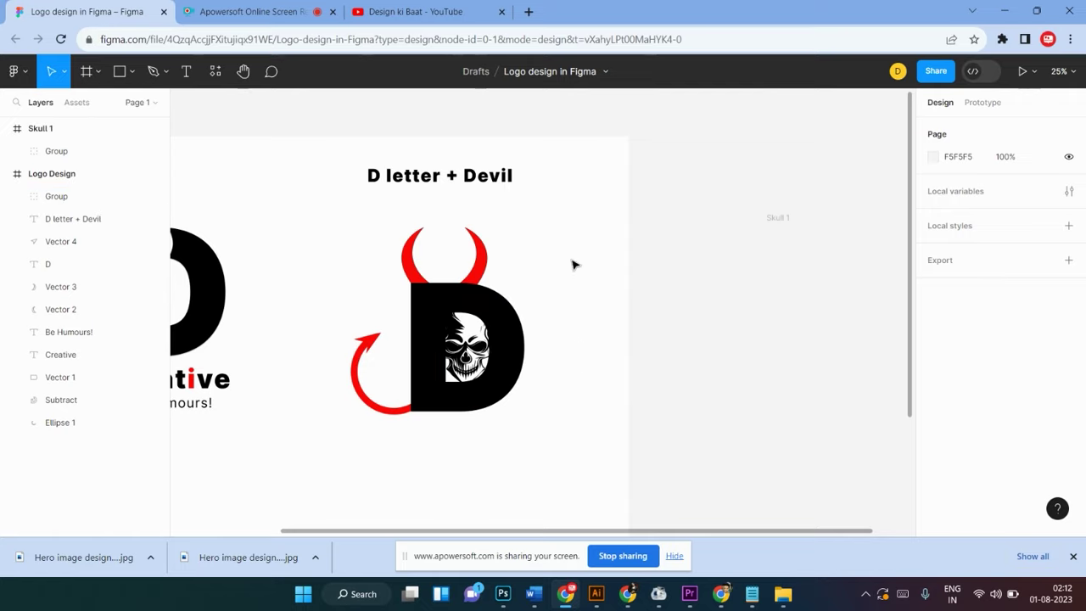
click(467, 344)
scroll(467, 339, down, 2)
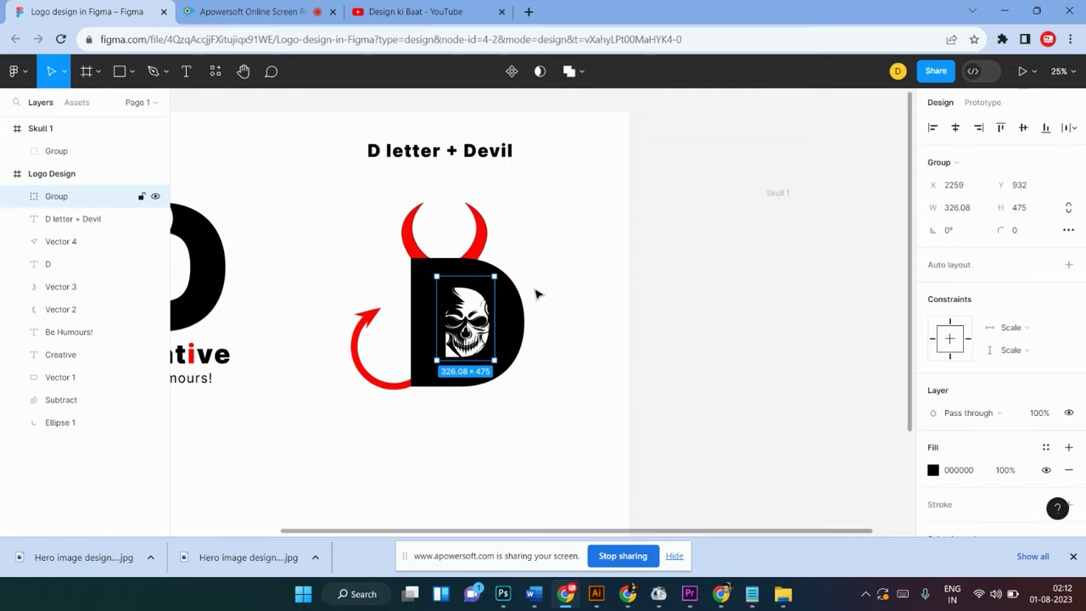
Duplicate the devil D logo below the original and delete the duplicate's skull
click(567, 268)
mouse_move(574, 197)
mouse_down()
mouse_move(442, 357)
mouse_move(380, 392)
mouse_up()
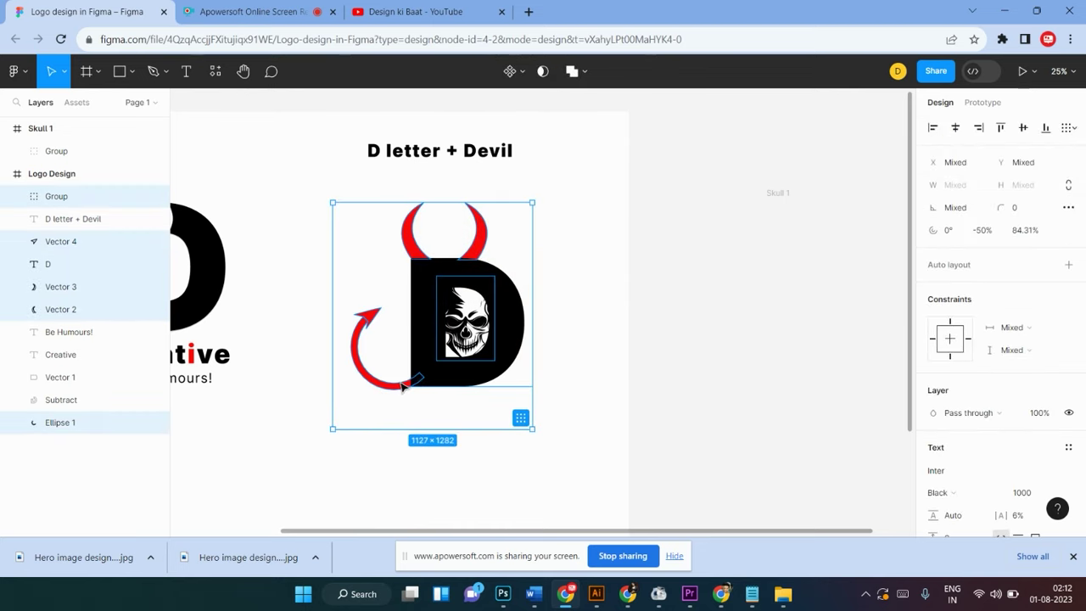
scroll(399, 382, down, 1)
scroll(421, 369, down, 2)
scroll(446, 326, down, 3)
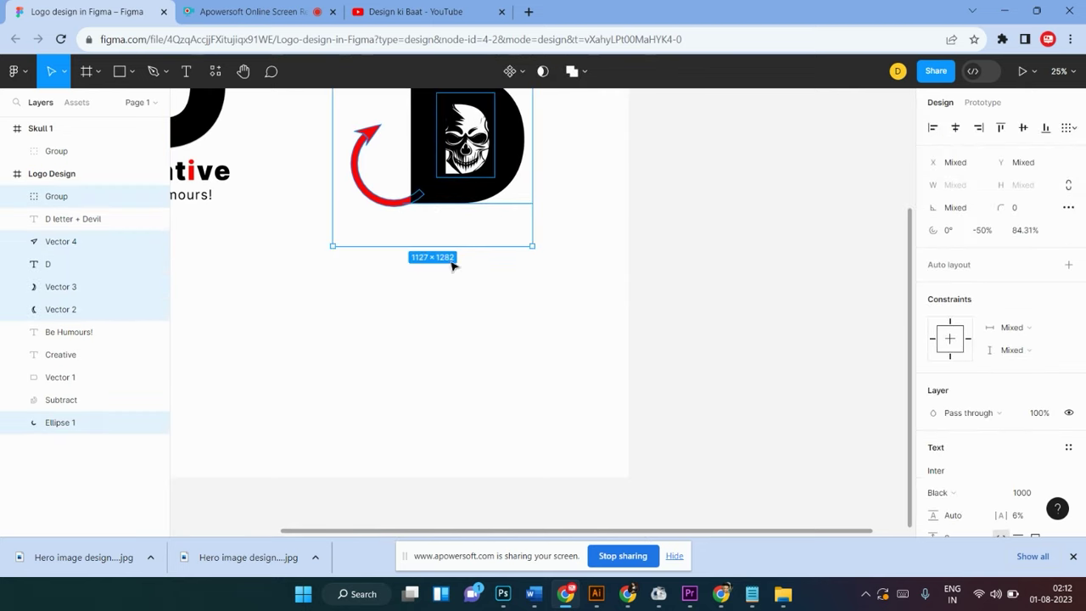
drag(478, 213, 465, 380)
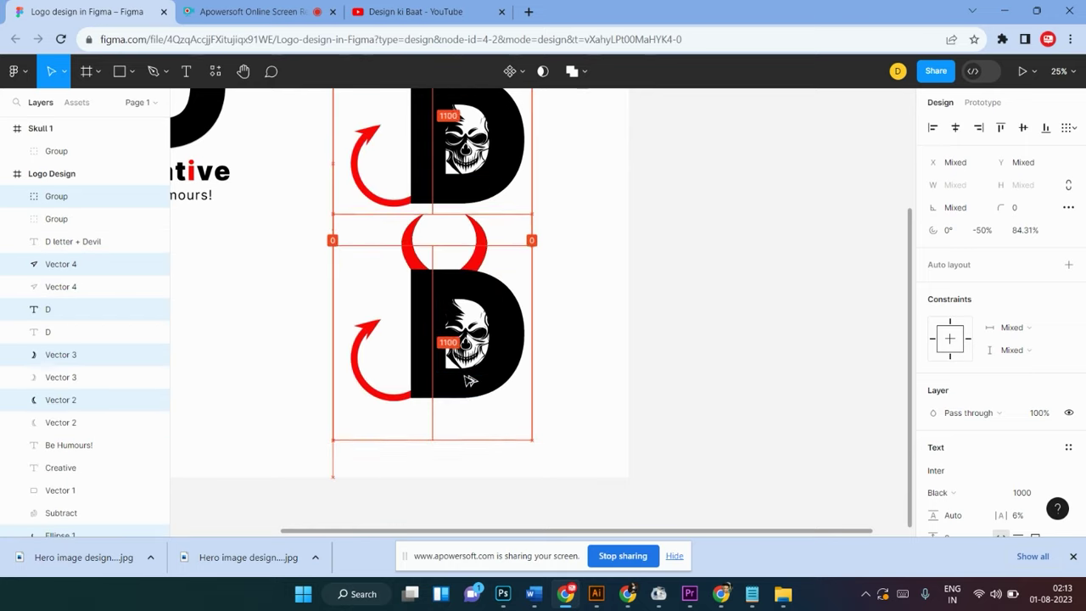
click(474, 340)
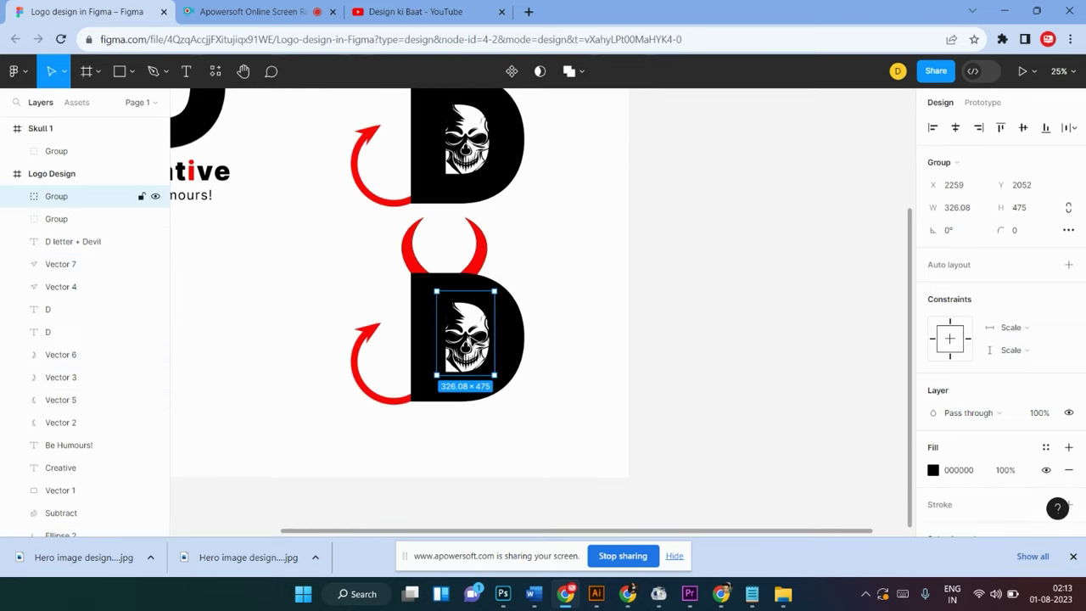
key(Delete)
scroll(478, 340, up, 5)
scroll(509, 357, down, 3)
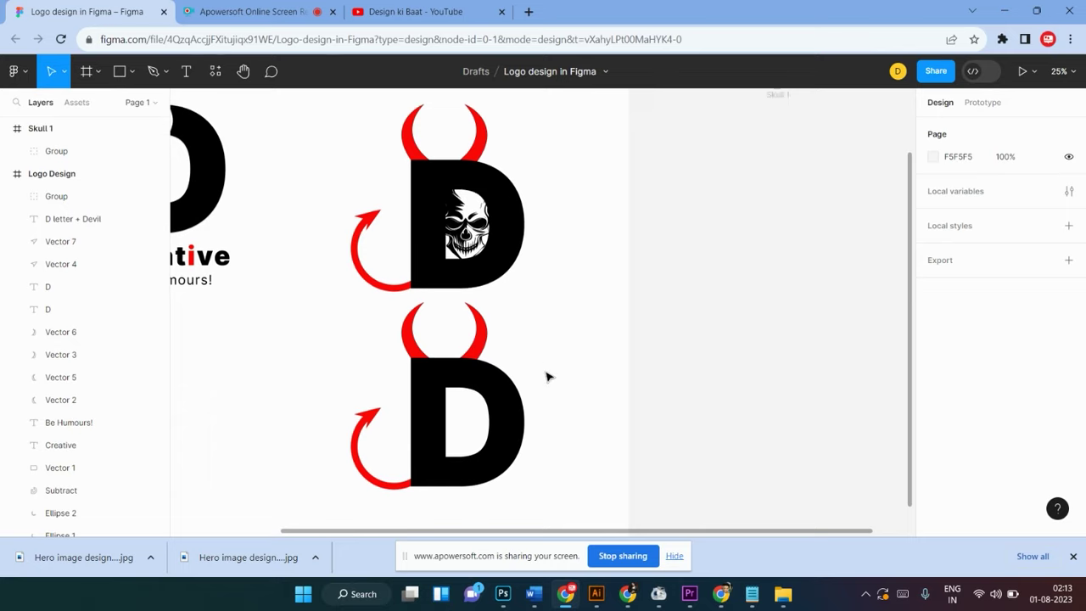
scroll(547, 377, up, 1)
scroll(549, 376, up, 1)
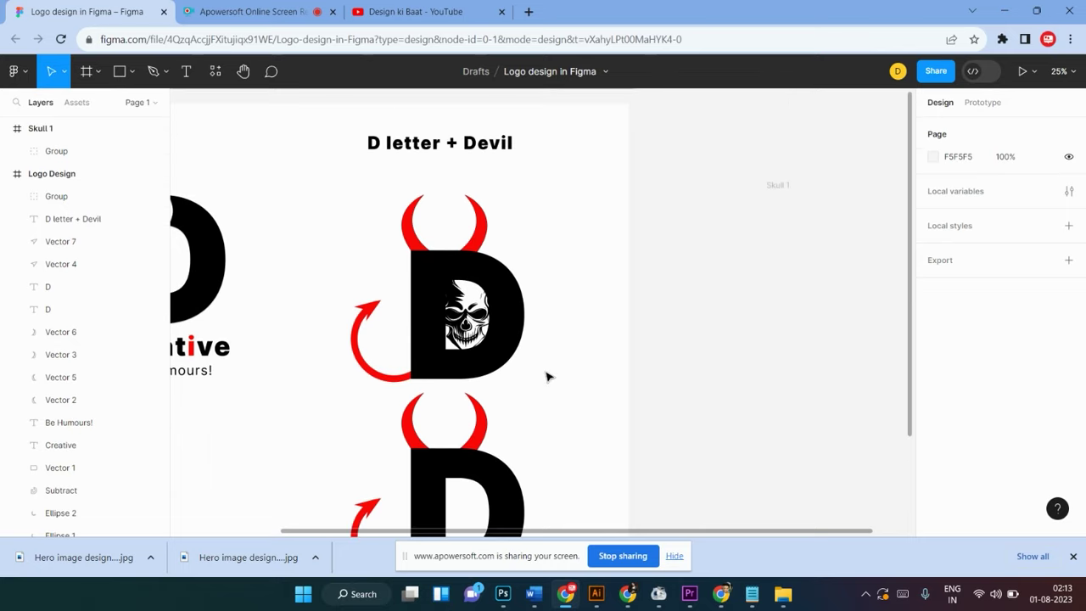
Delete the duplicate devil logo, then remove the skull from the original D
drag(535, 227, 386, 341)
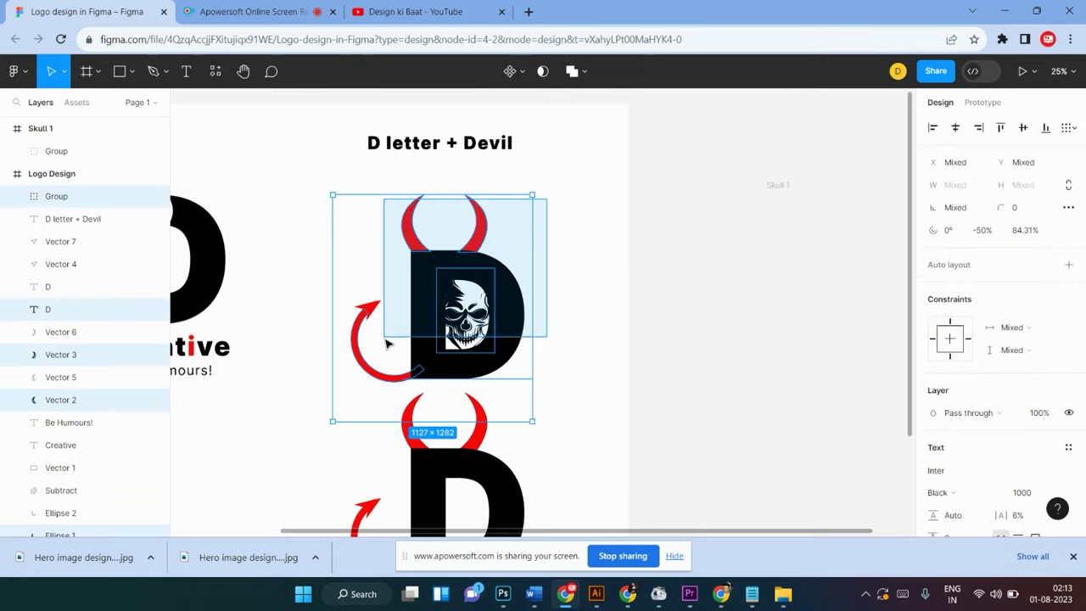
scroll(653, 414, down, 1)
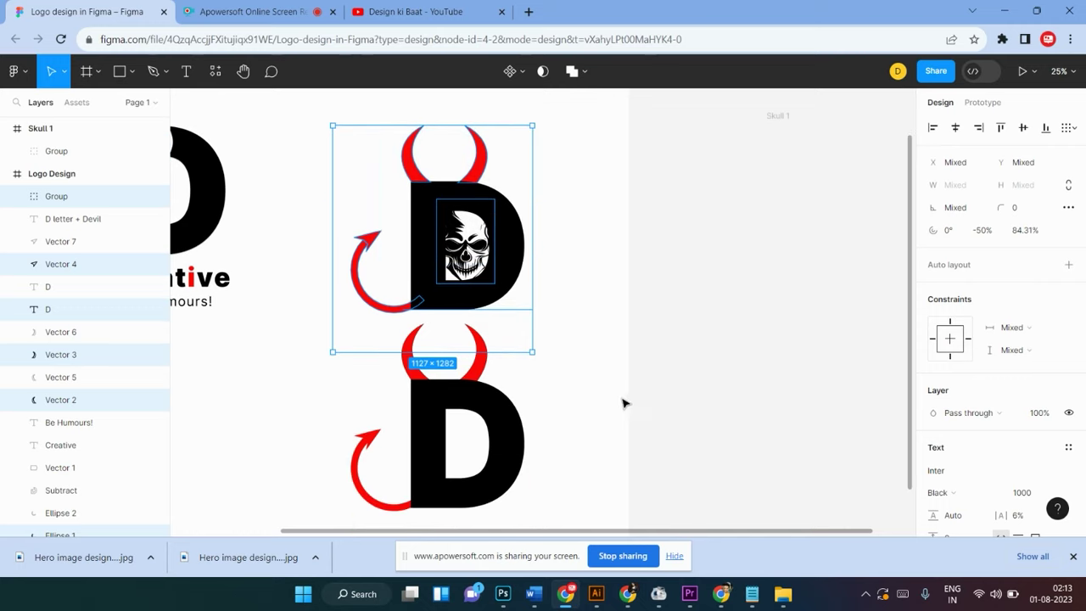
click(543, 378)
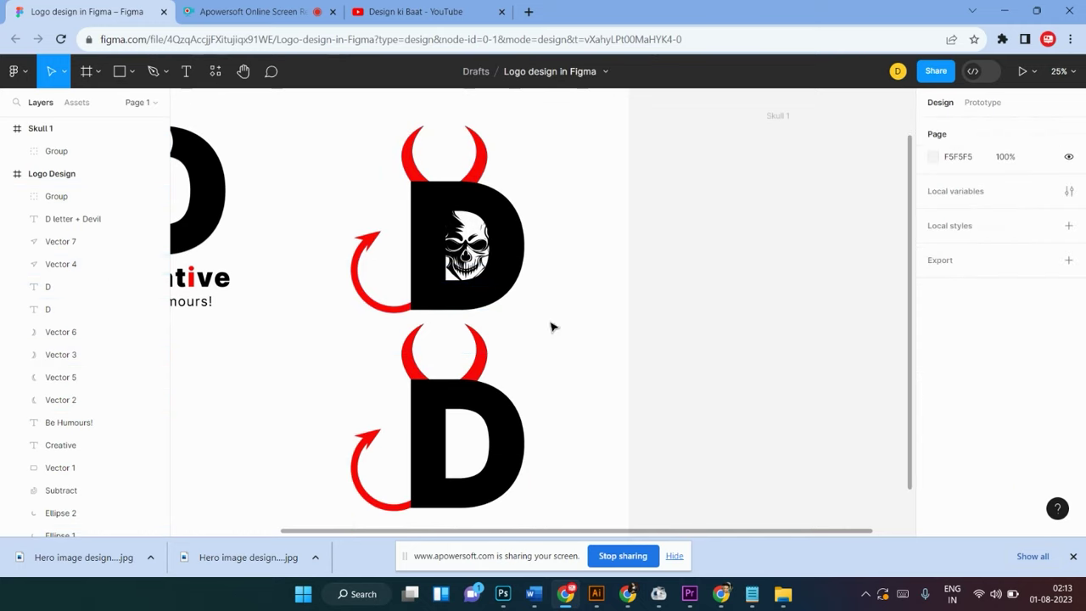
drag(548, 317, 371, 503)
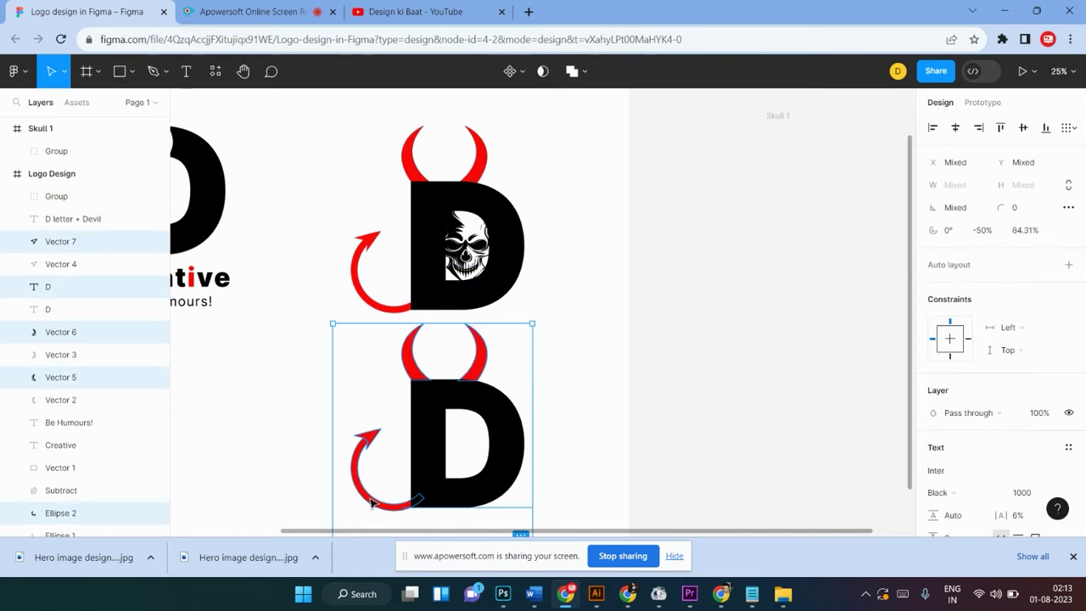
key(Delete)
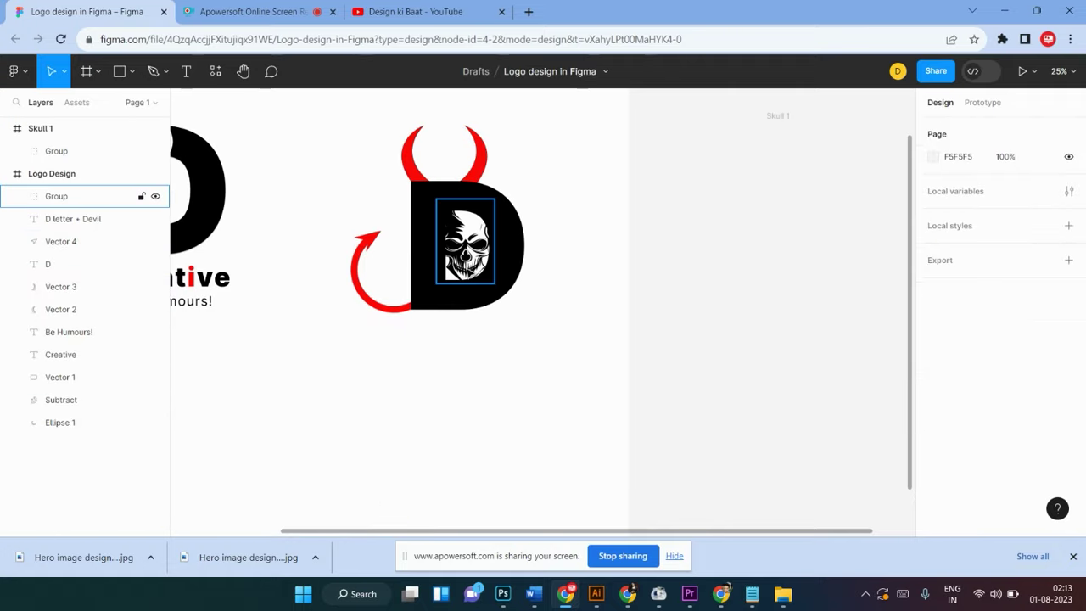
click(467, 273)
key(Delete)
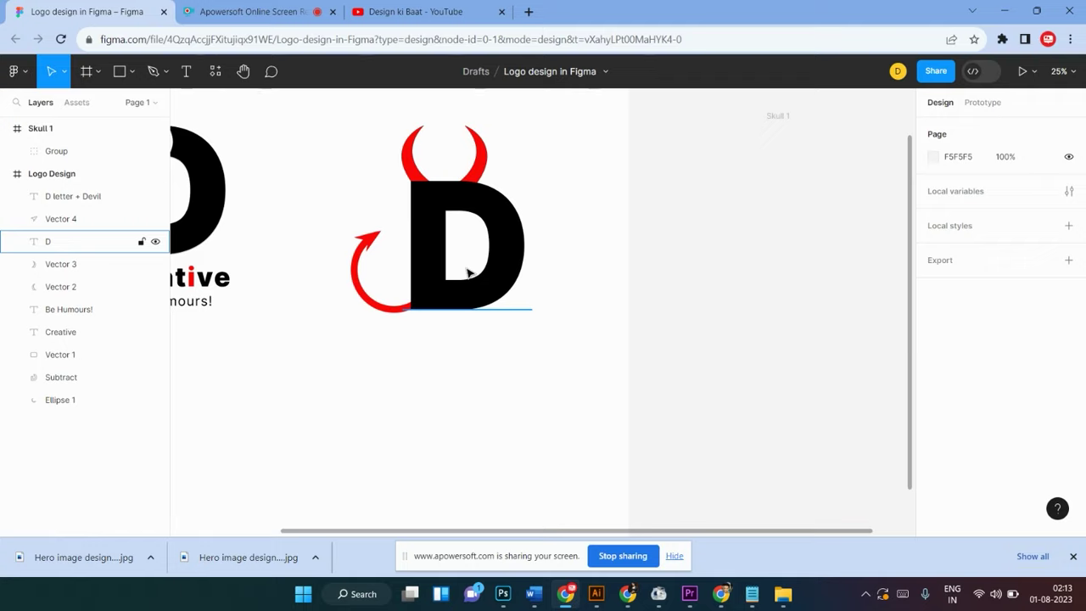
Duplicate the 'Creative' text below the red-horned D
click(226, 284)
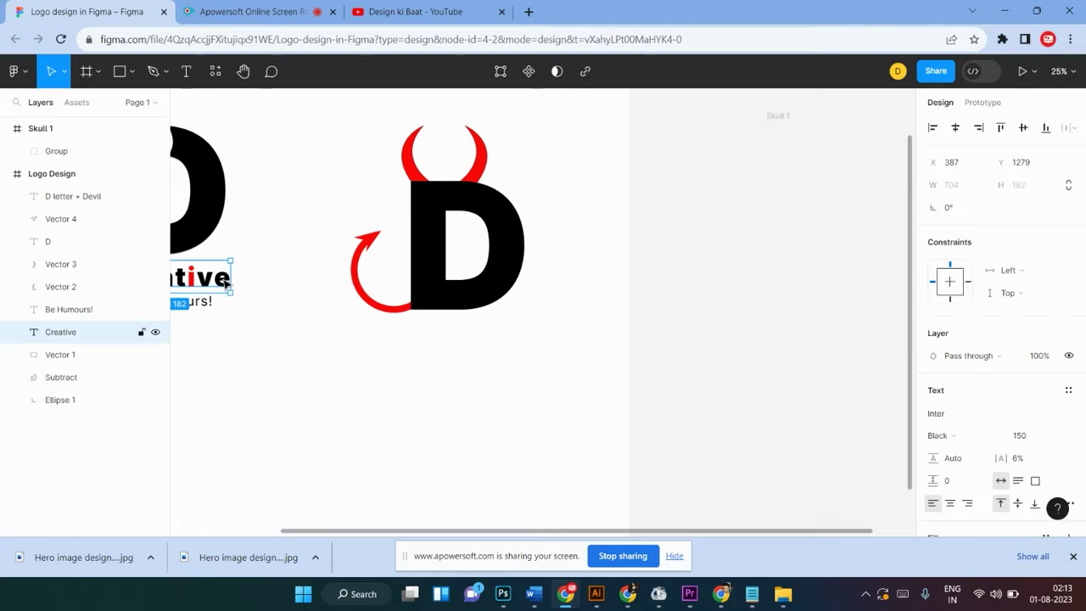
drag(226, 284, 535, 337)
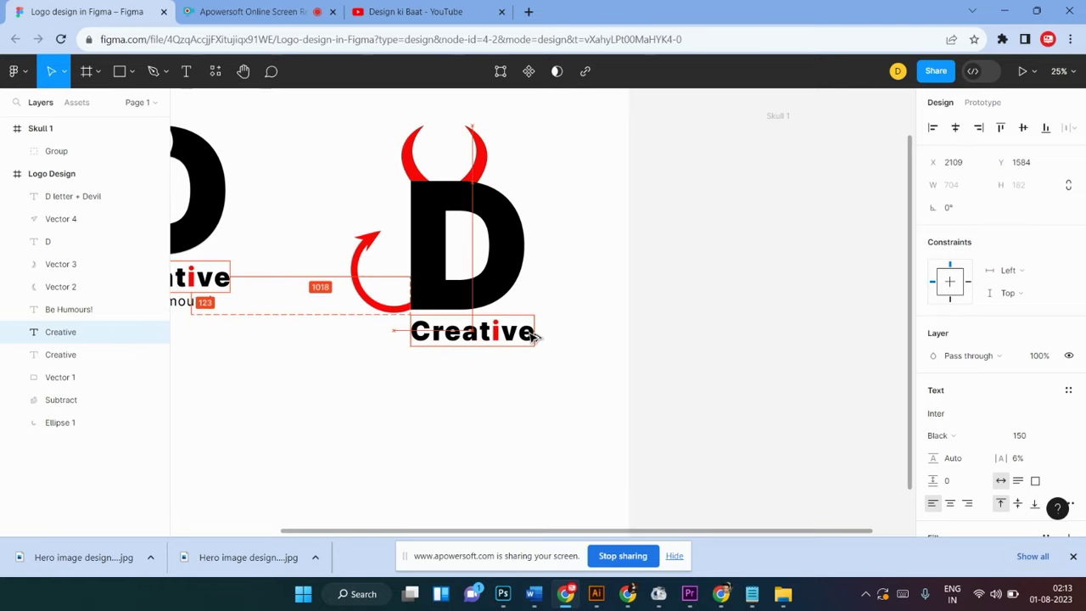
double_click(527, 333)
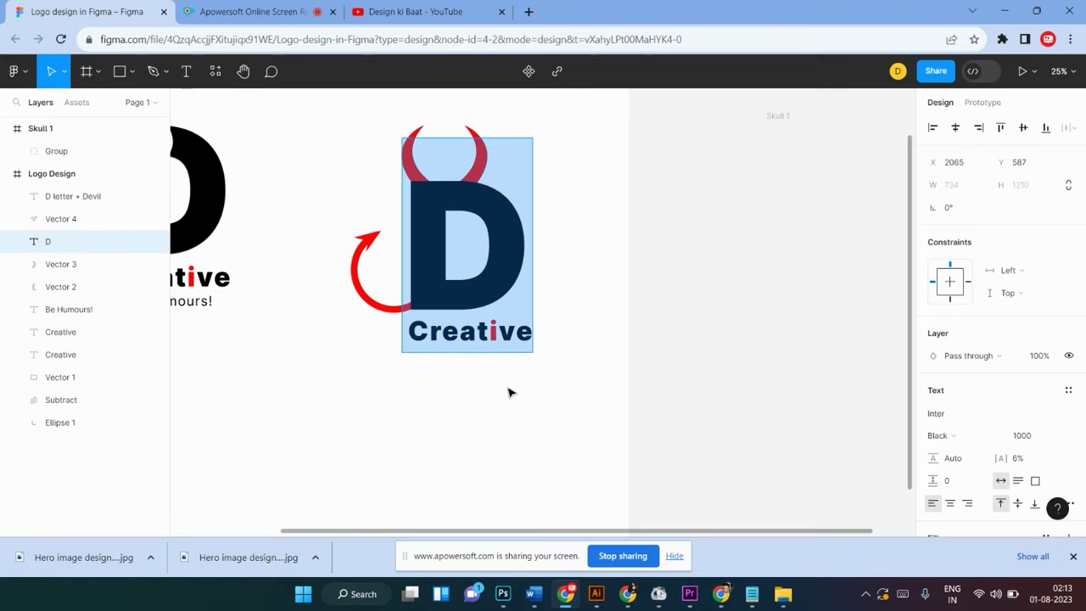
key(Escape)
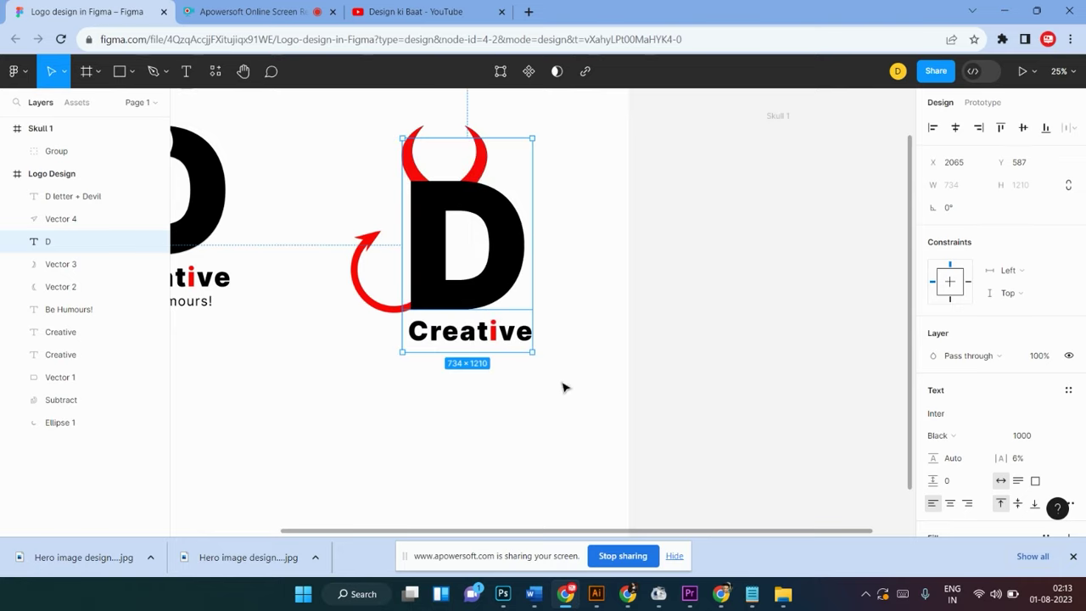
key(Return)
key(Escape)
click(420, 332)
drag(484, 344, 480, 375)
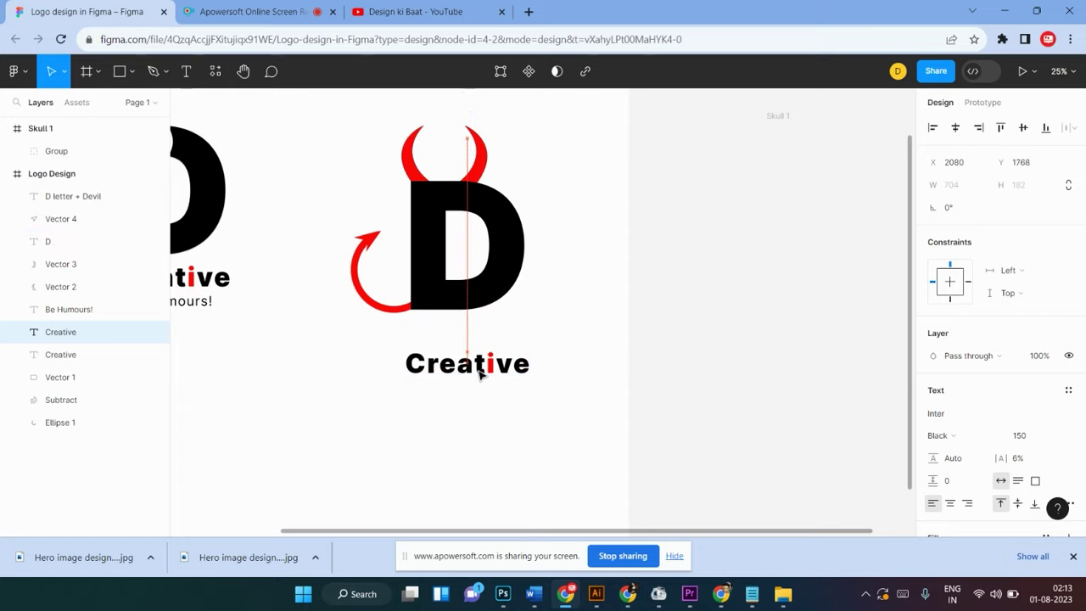
key(ctrl+z)
key(Return)
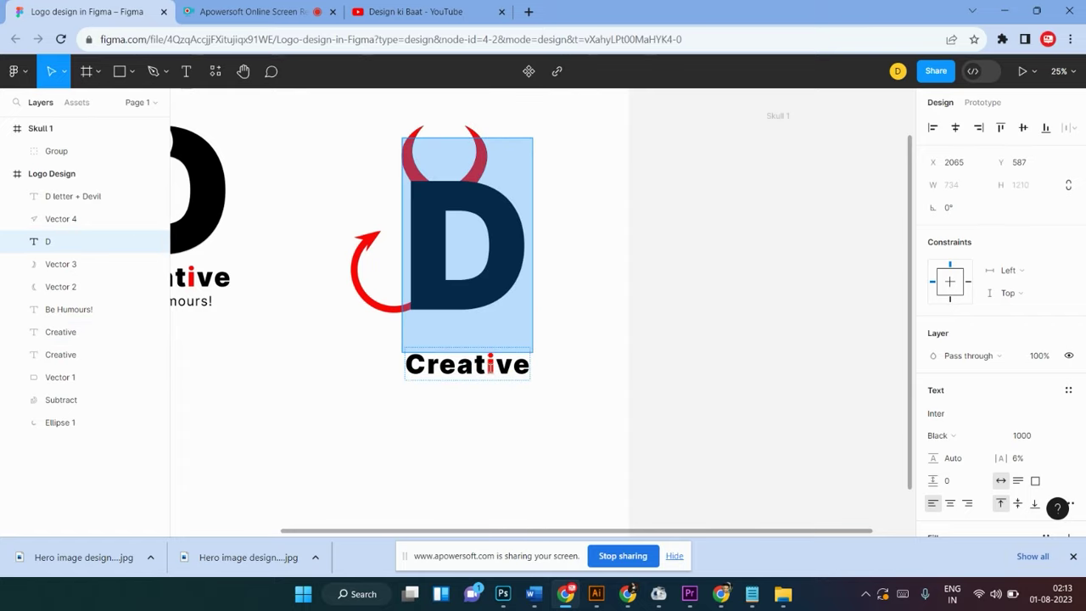
click(526, 373)
Change the copied text to 'Devil Corps' and move it directly under the D
text(A)
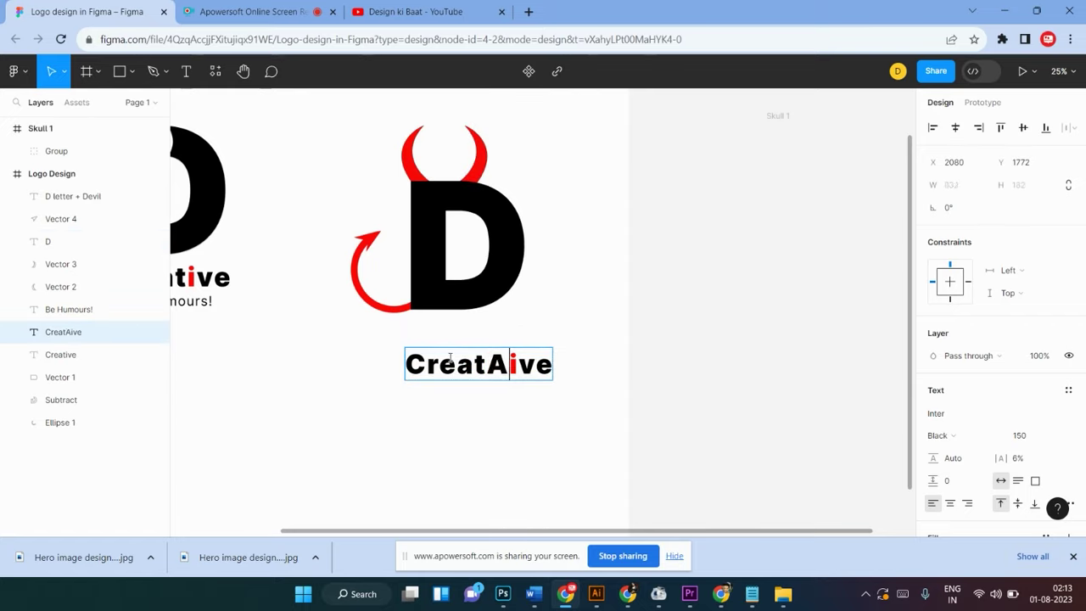
key(BackSpace)
key(BackSpace)
key(BackSpace)
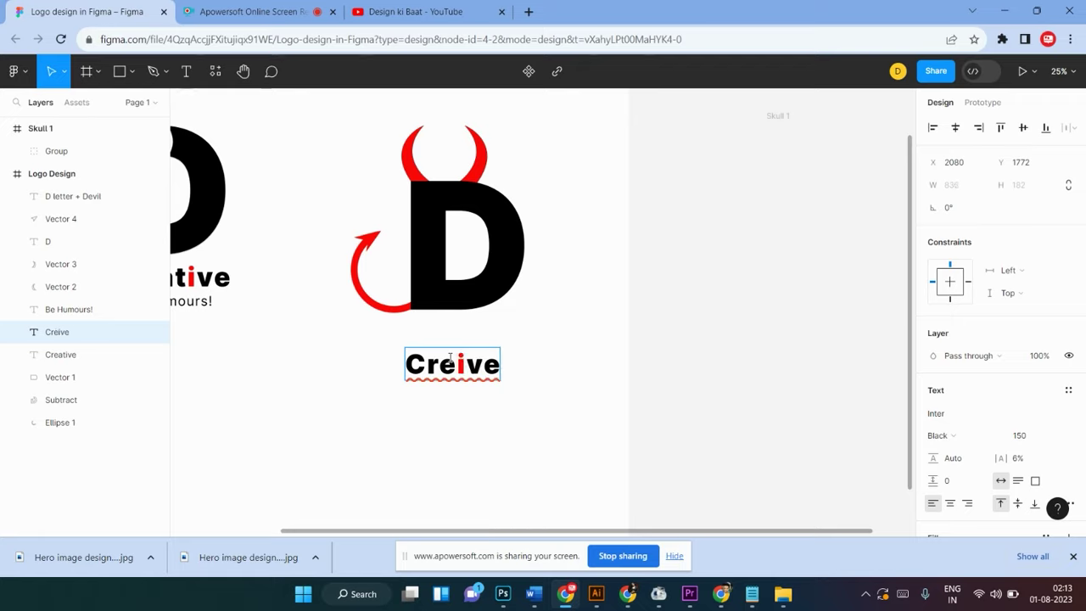
key(BackSpace)
key(BackSpace)
key(BackSpace)
key(BackSpace)
key(BackSpace)
key(BackSpace)
text(De)
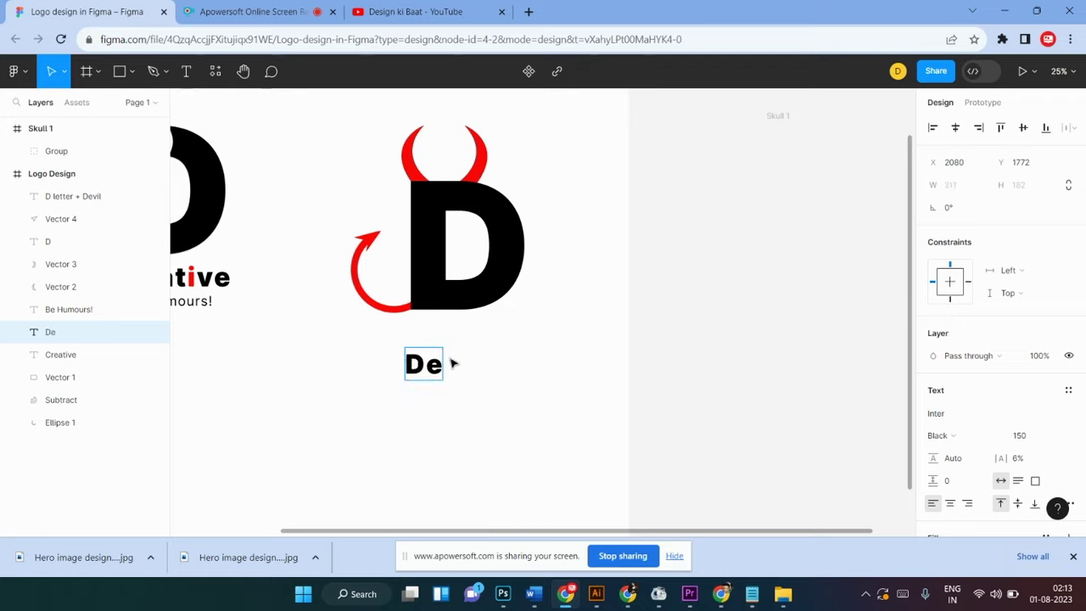
text(vil)
text( Corp)
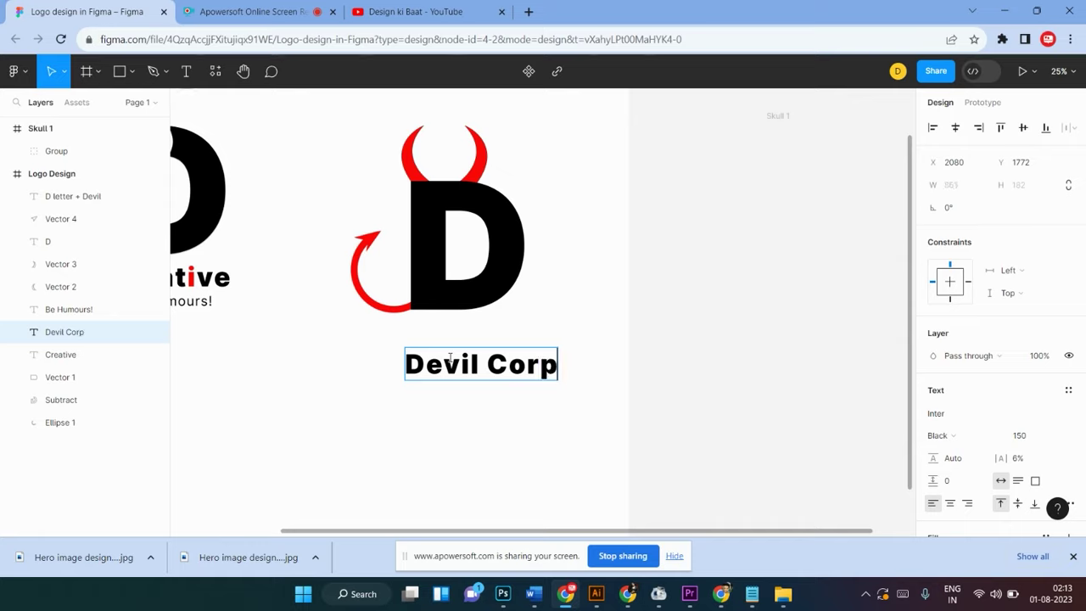
text(s)
key(Escape)
drag(516, 374, 522, 345)
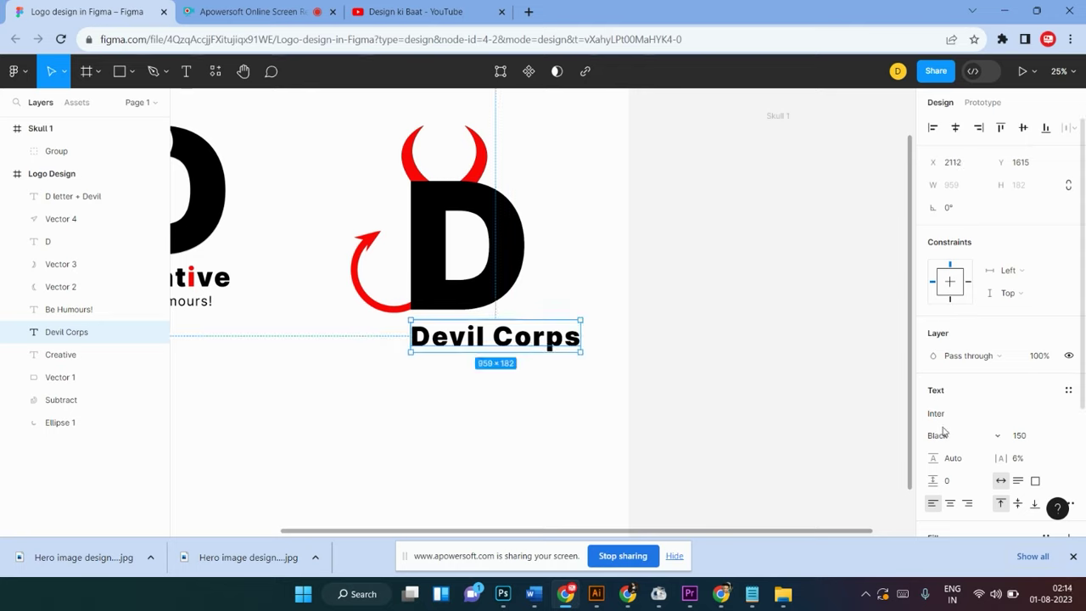
Set the Devil Corps text in the Emilys Candy font
click(947, 437)
click(807, 395)
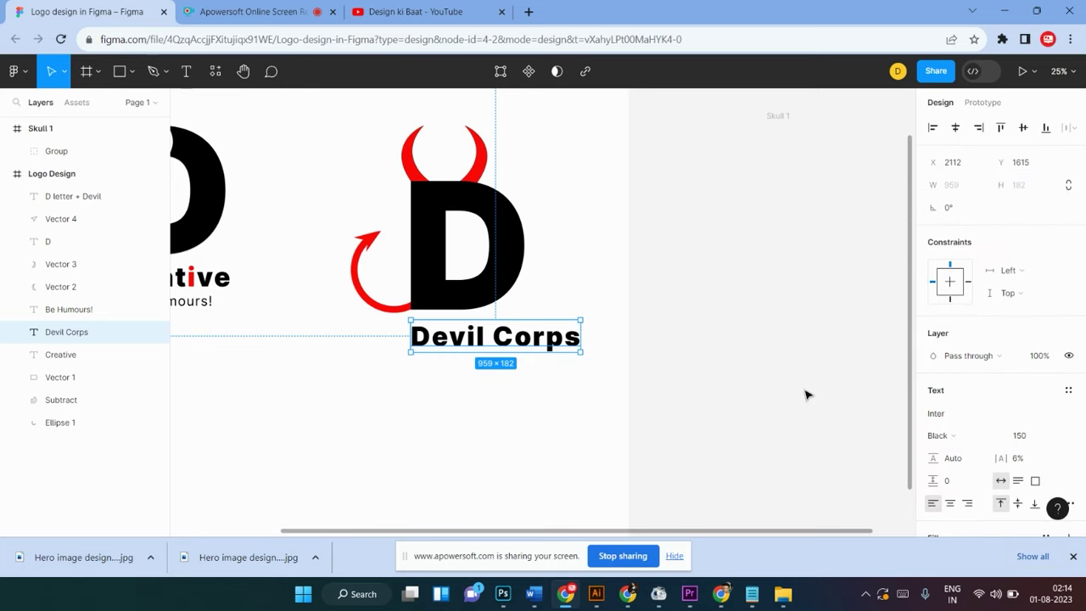
click(942, 413)
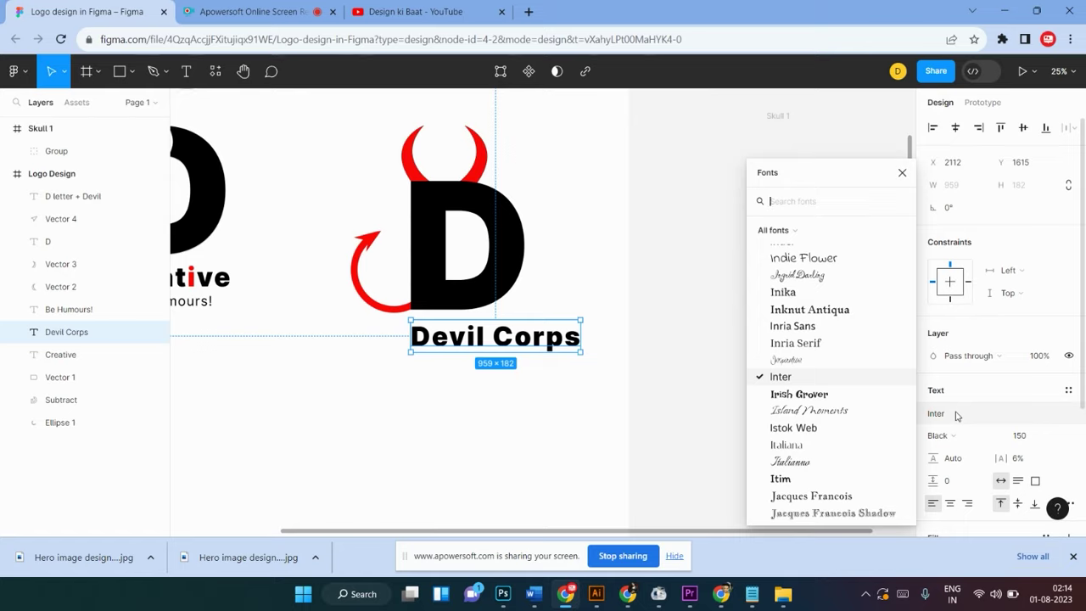
text(em)
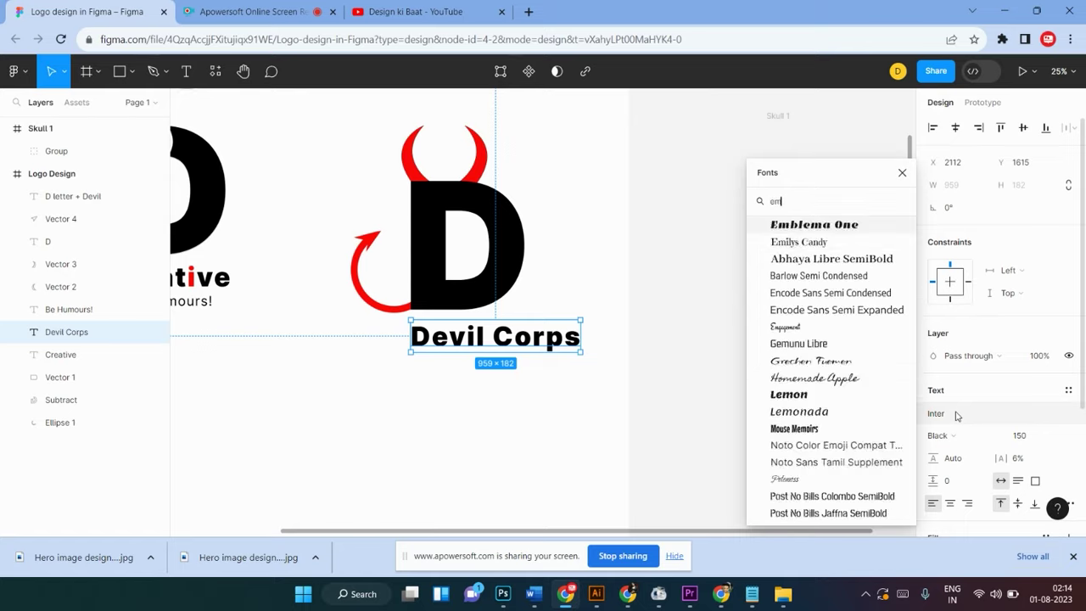
text(il)
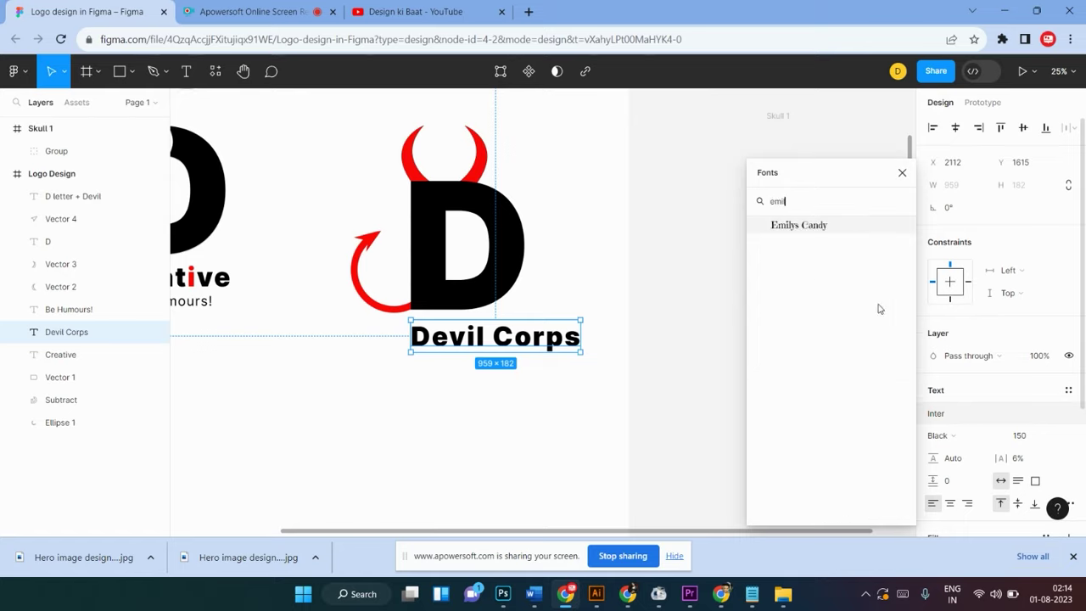
click(793, 226)
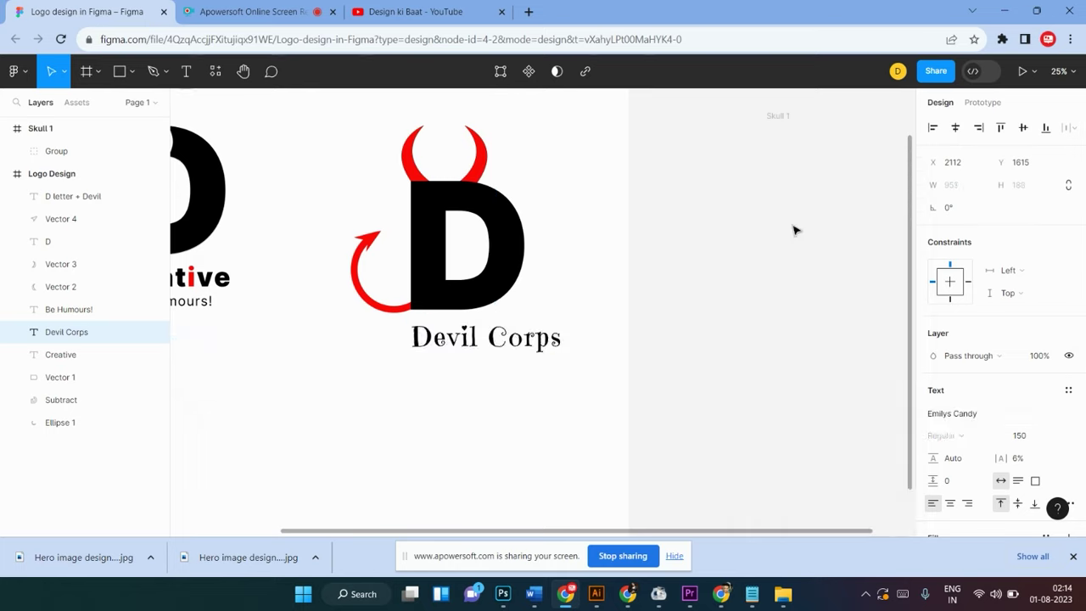
click(410, 434)
scroll(410, 435, up, 2)
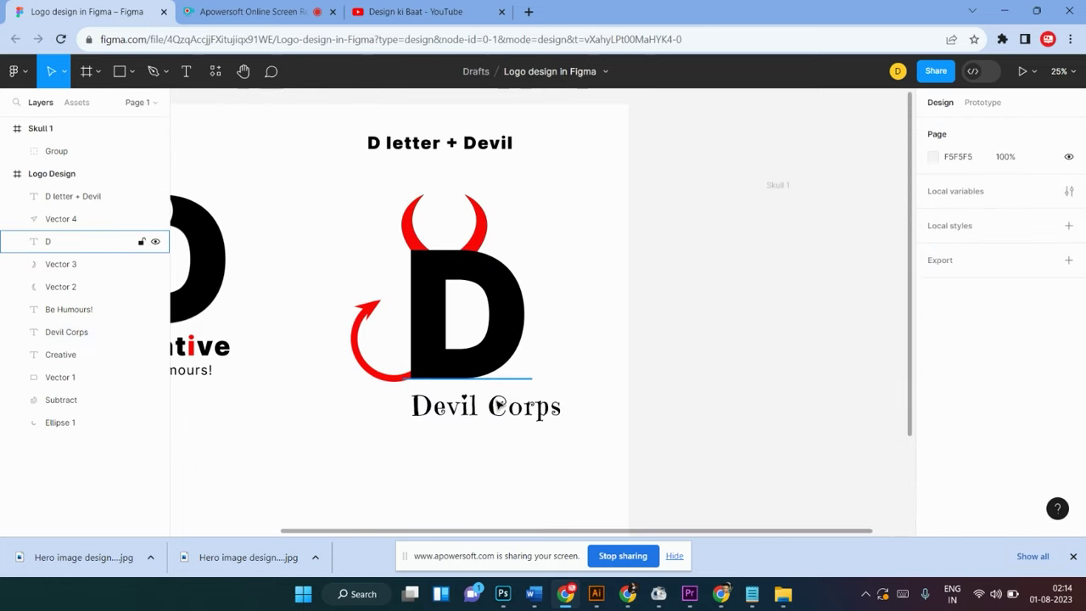
Shift the Devil Corps caption slightly up and left under the D
drag(501, 400, 482, 399)
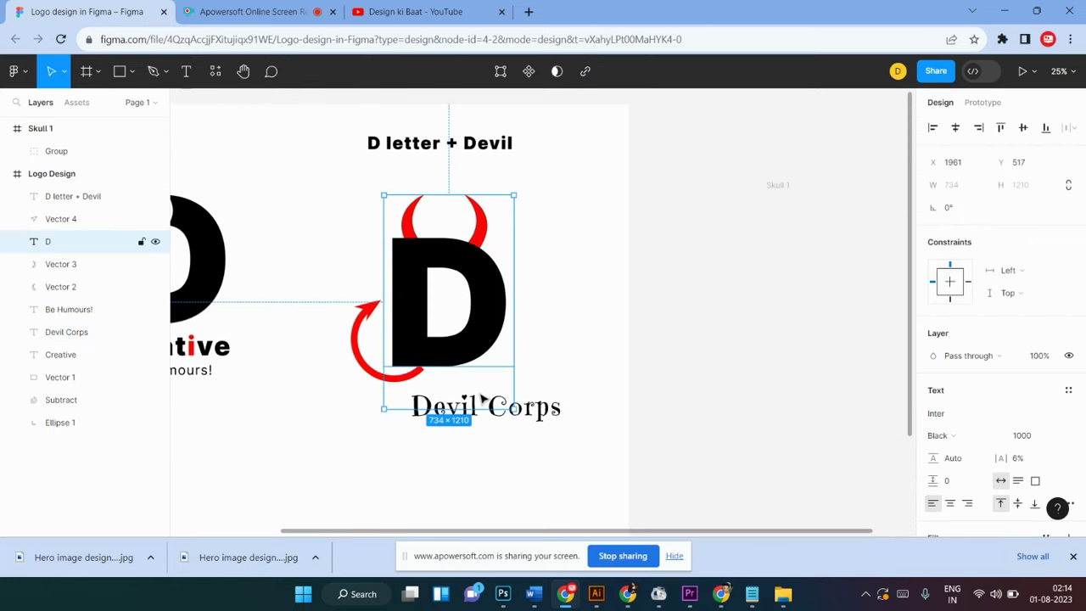
key(ctrl+z)
click(538, 424)
drag(541, 415, 539, 410)
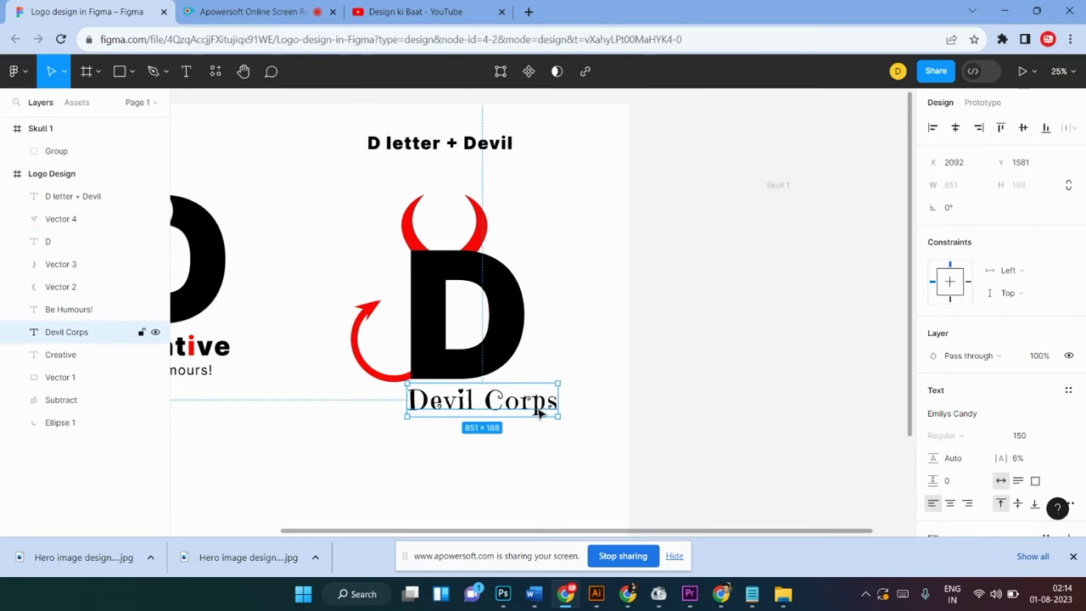
click(568, 348)
click(536, 402)
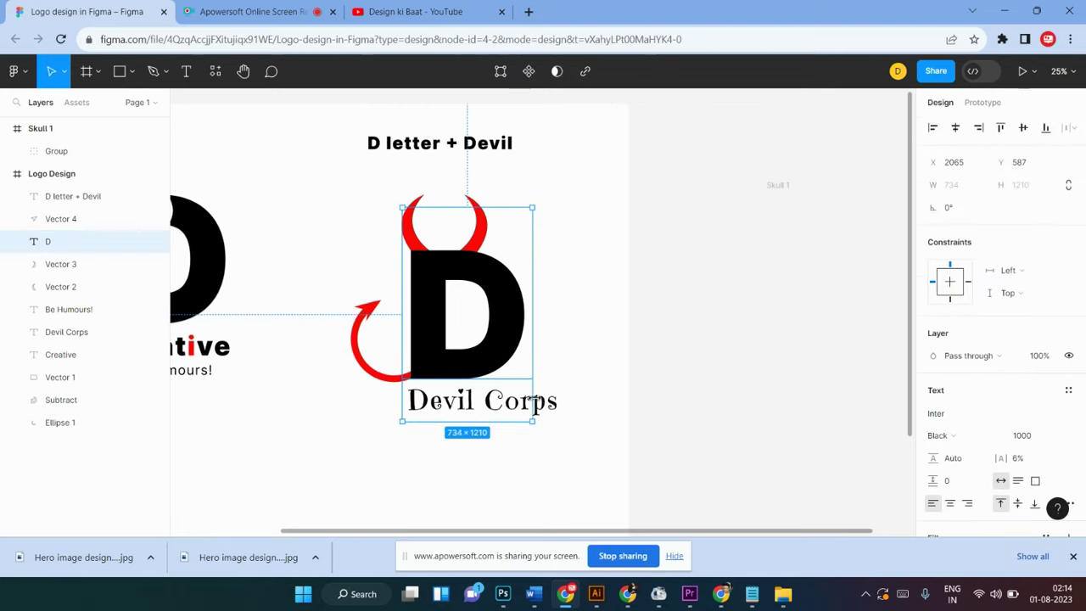
click(548, 407)
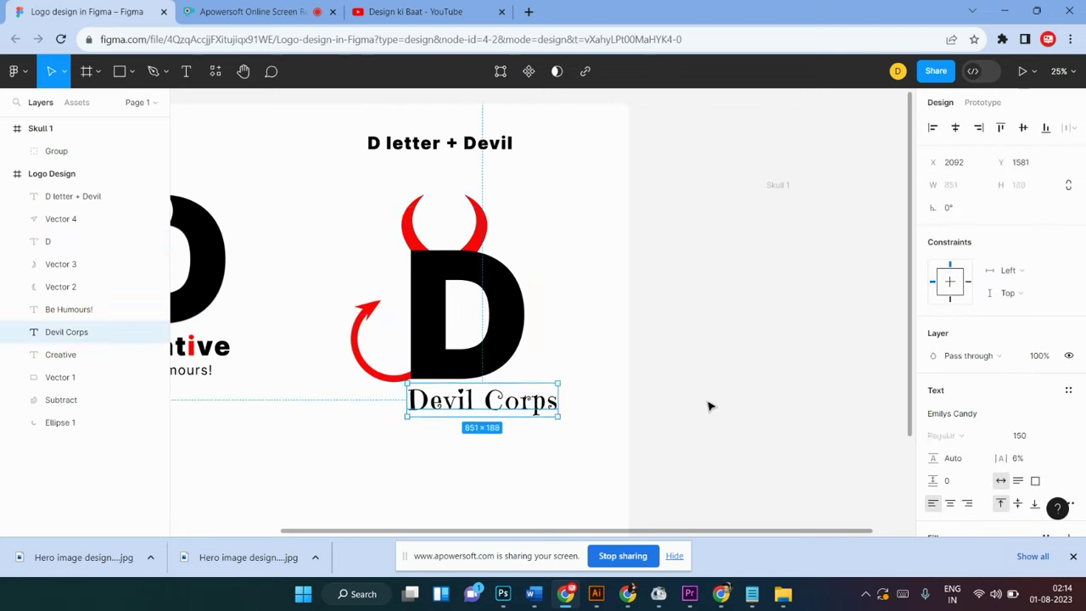
Try font size 100 on Devil Corps, then revert it to 150
click(1021, 436)
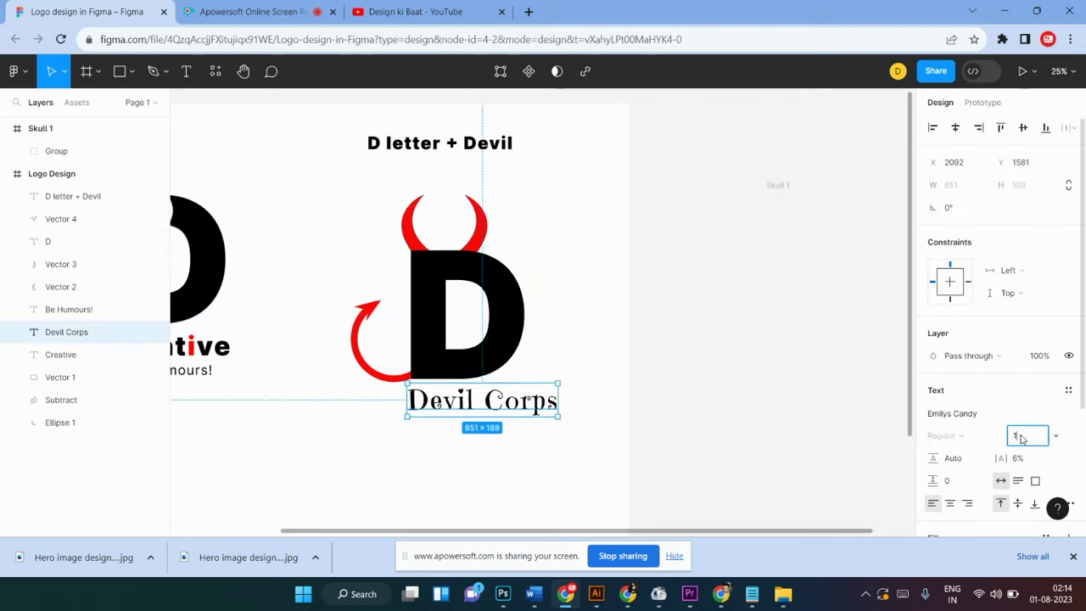
text(100)
key(Return)
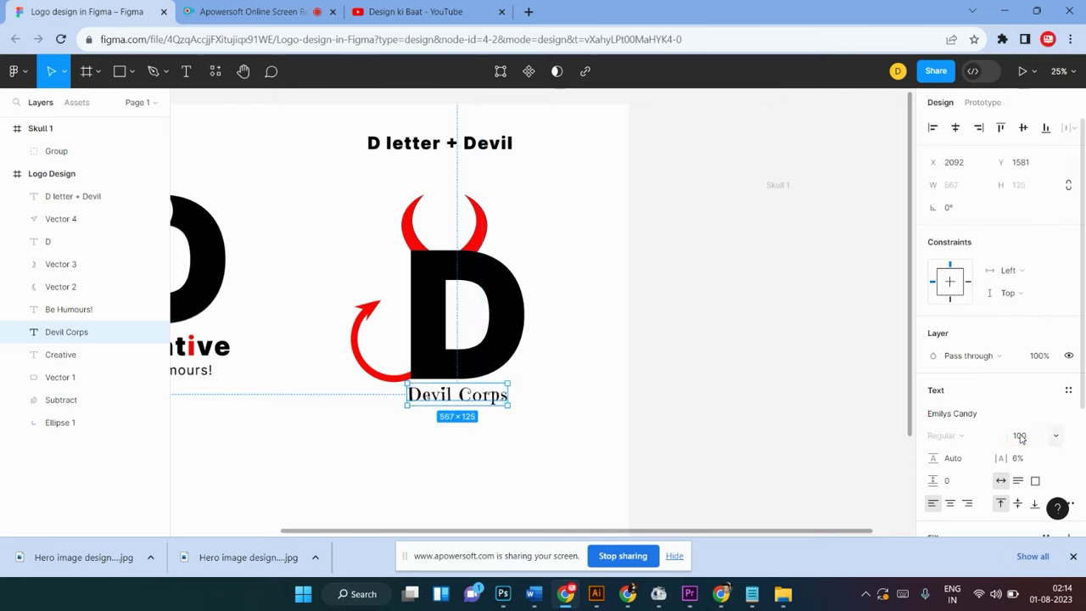
click(603, 426)
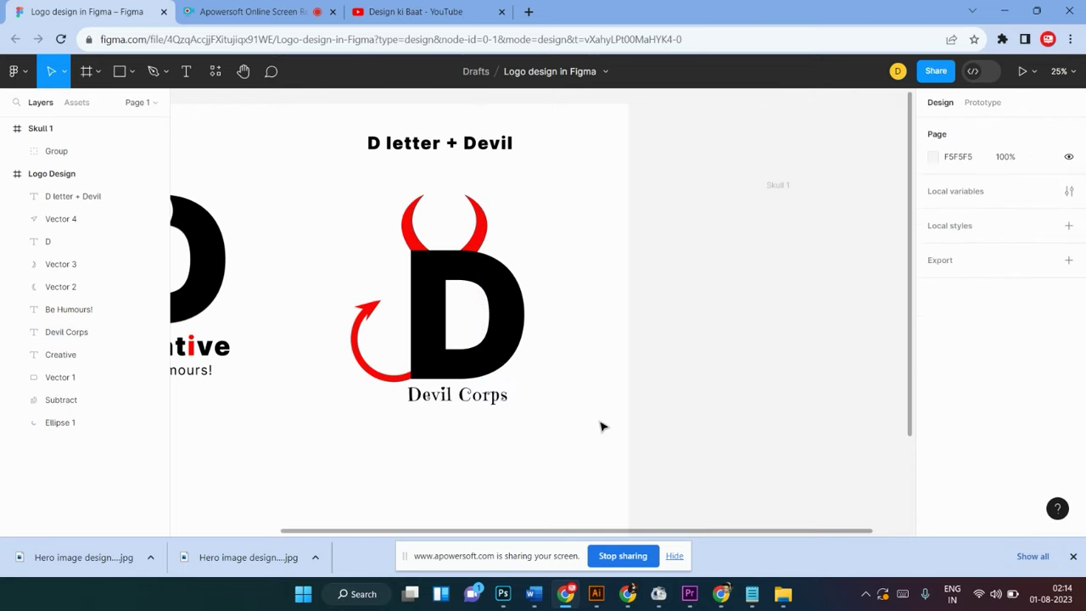
click(461, 405)
click(557, 446)
click(437, 405)
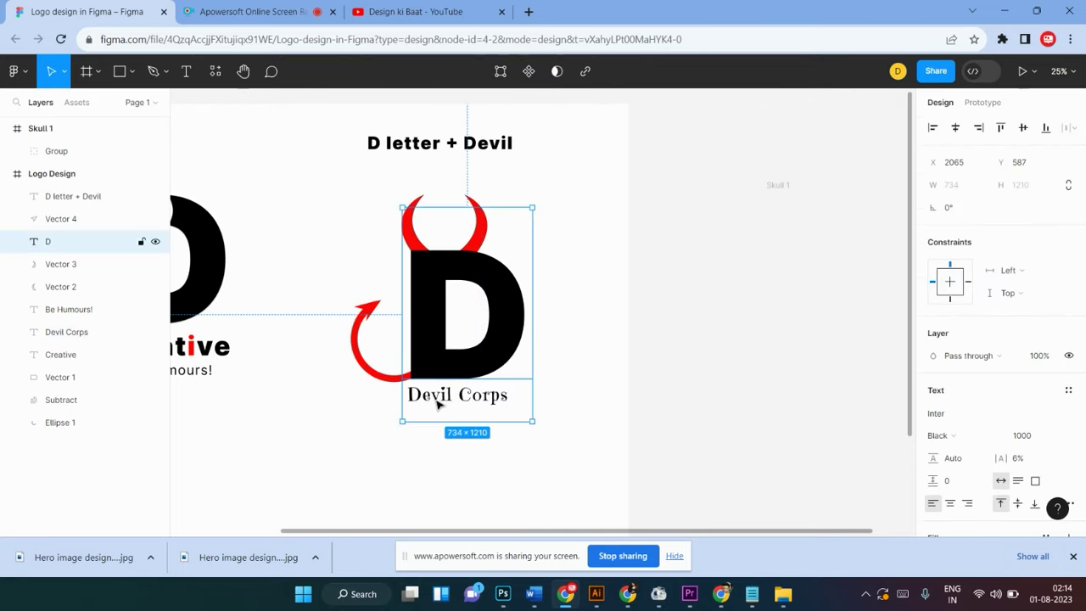
double_click(437, 405)
key(Escape)
key(Return)
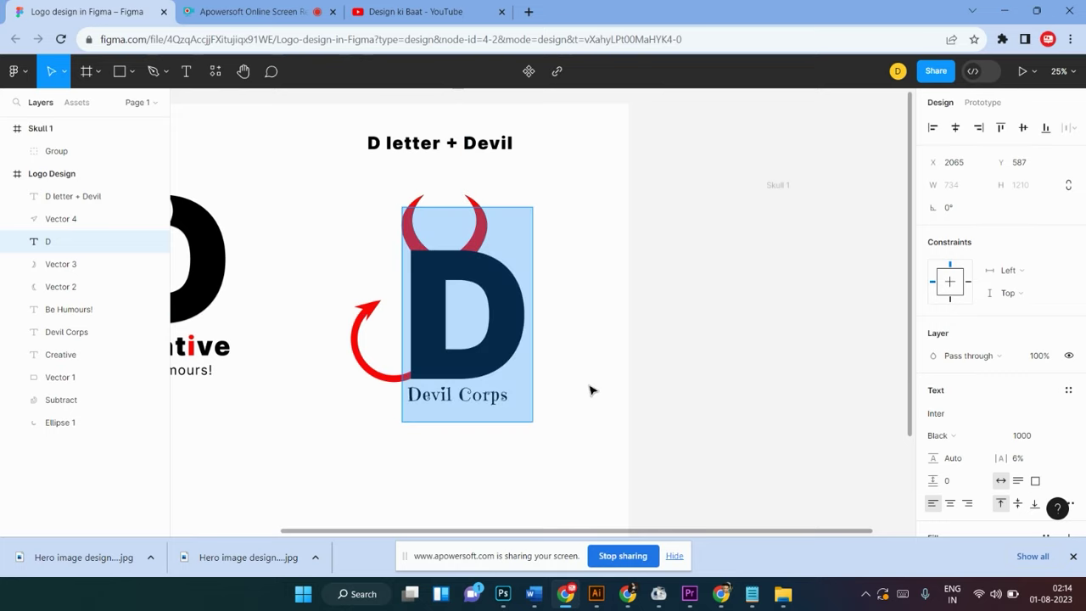
key(Escape)
key(Escape)
click(568, 402)
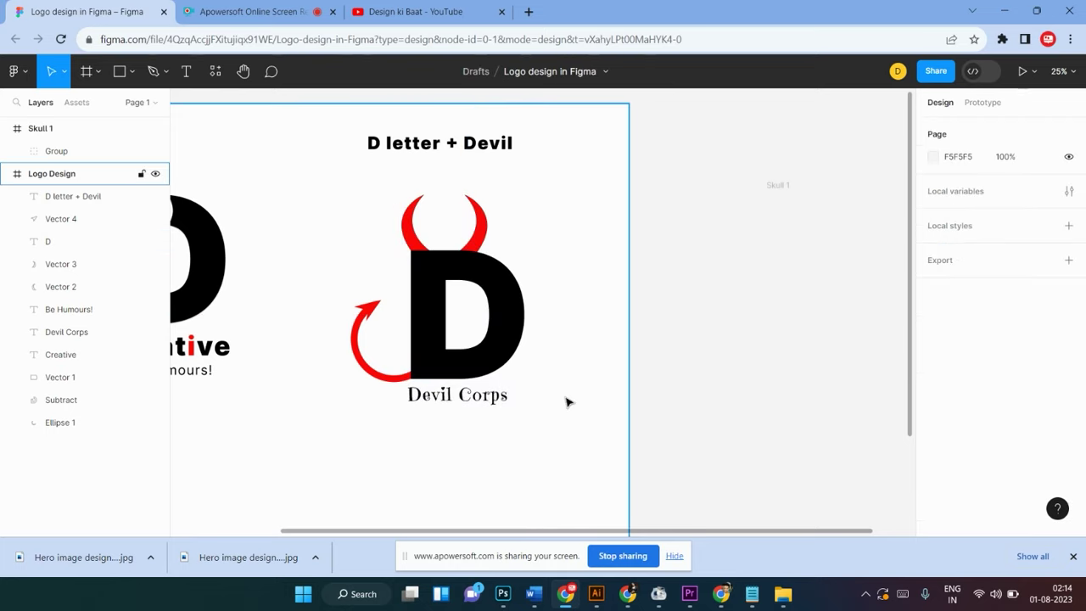
click(569, 402)
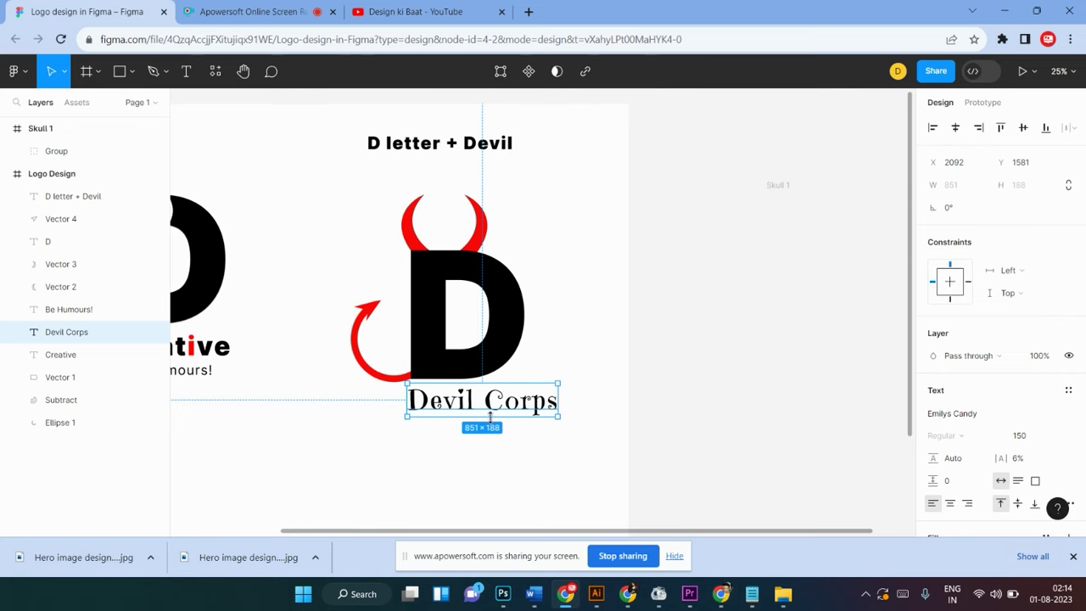
scroll(521, 402, down, 2)
scroll(492, 311, up, 2)
Flatten the D letter into a vector shape
click(493, 312)
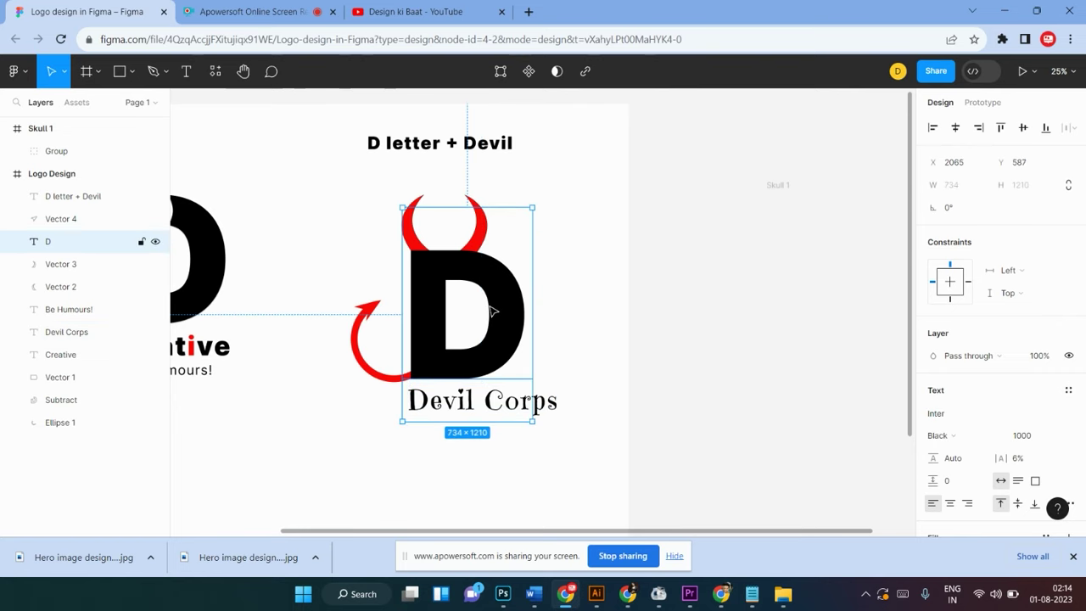
right_click(478, 284)
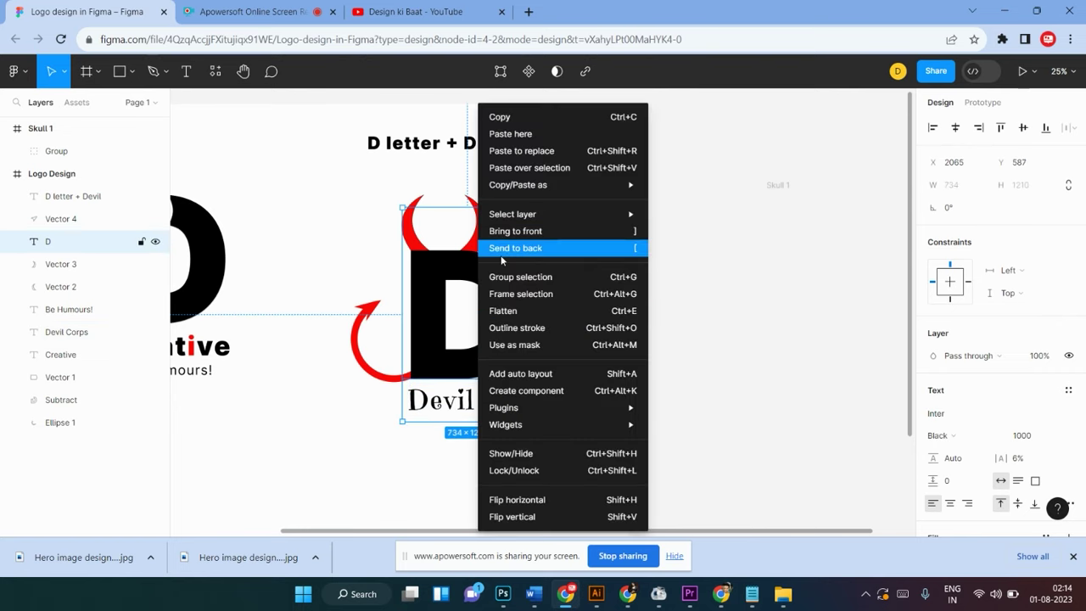
click(521, 312)
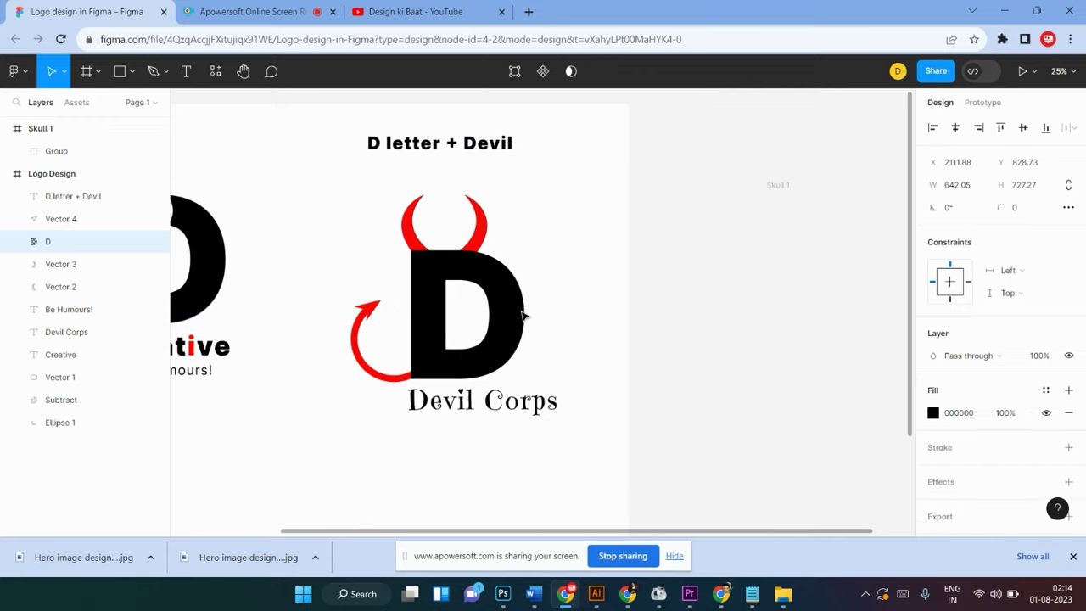
click(597, 347)
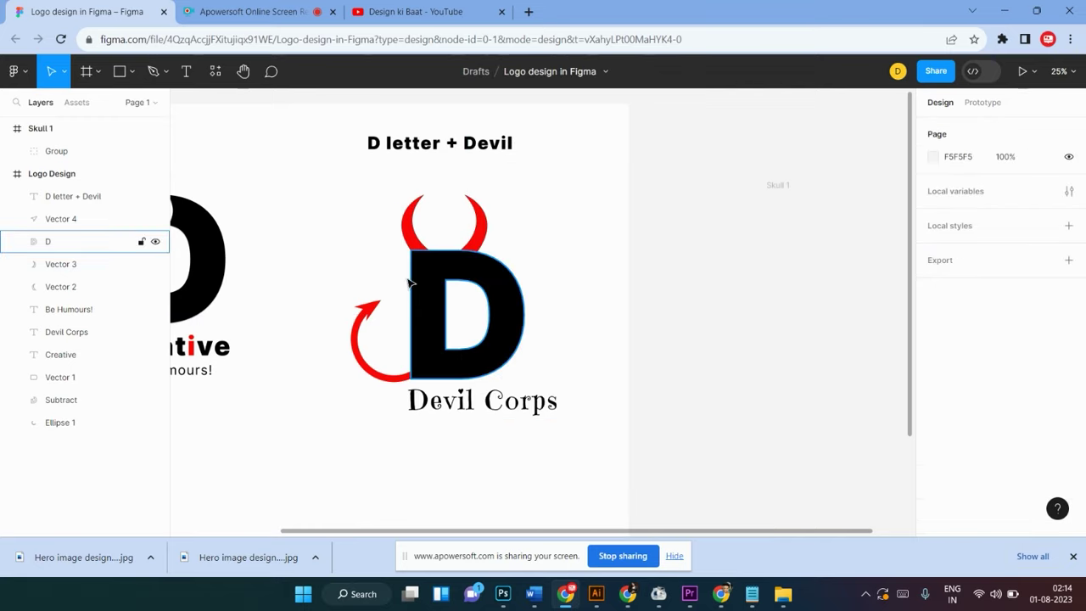
scroll(504, 286, up, 1)
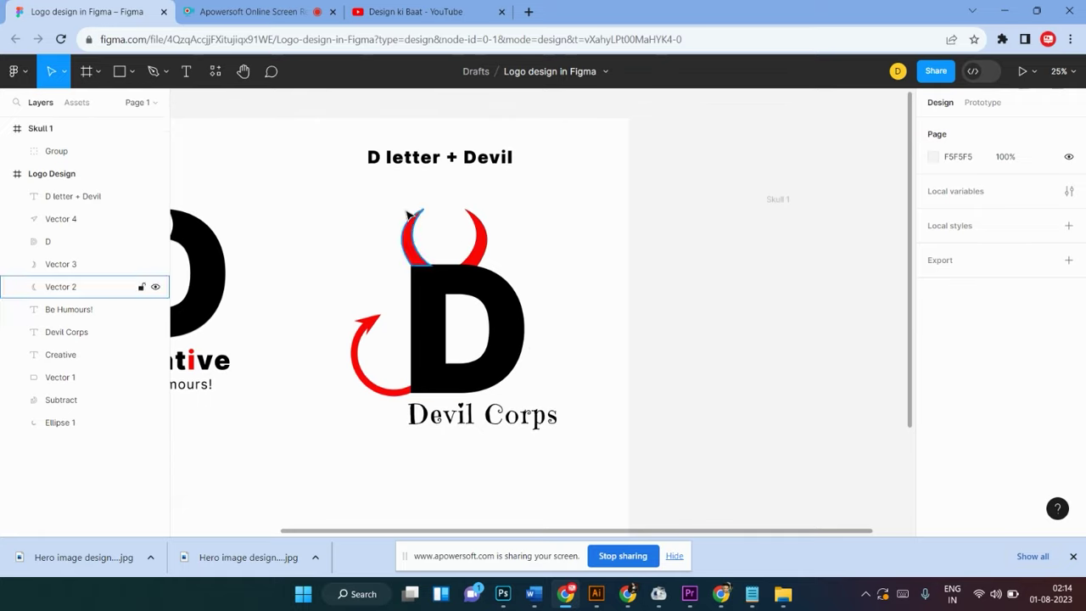
scroll(526, 344, down, 3)
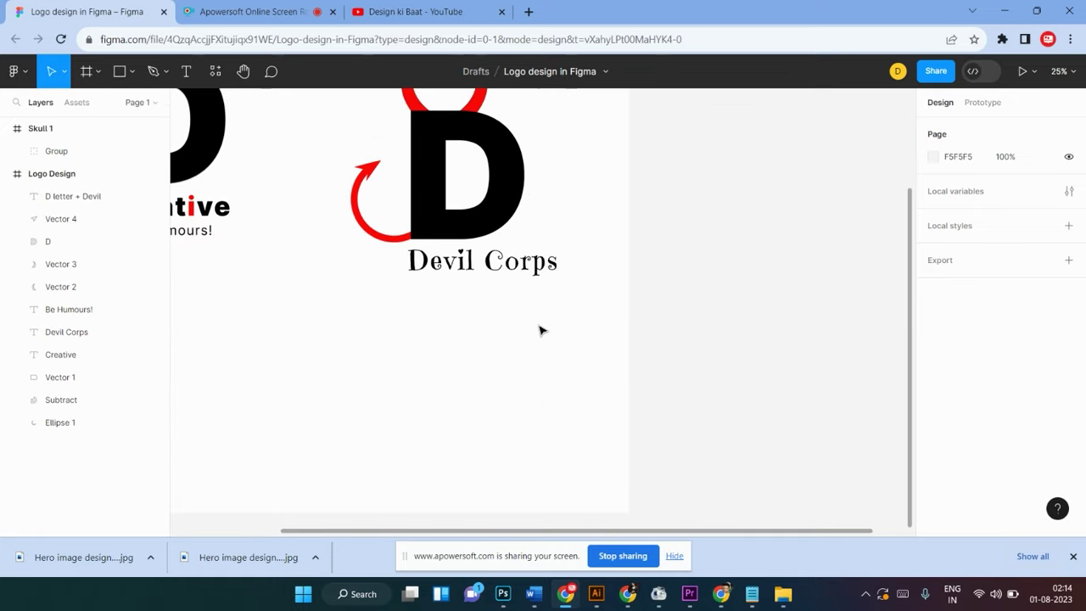
scroll(540, 329, up, 3)
Nudge Devil Corps slightly right and set its font size to 120
click(533, 420)
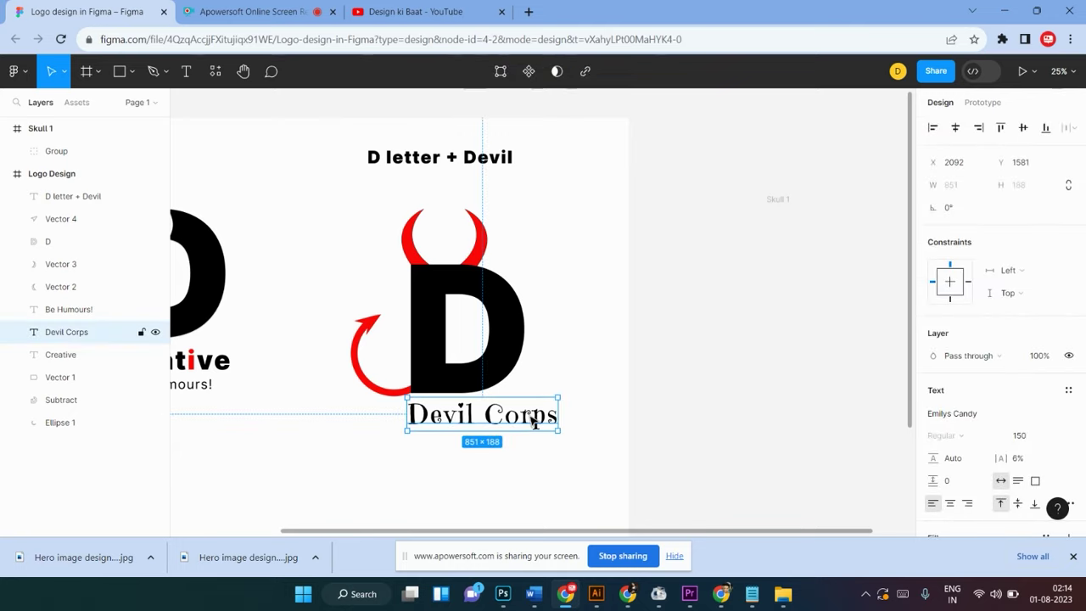
drag(533, 422, 536, 420)
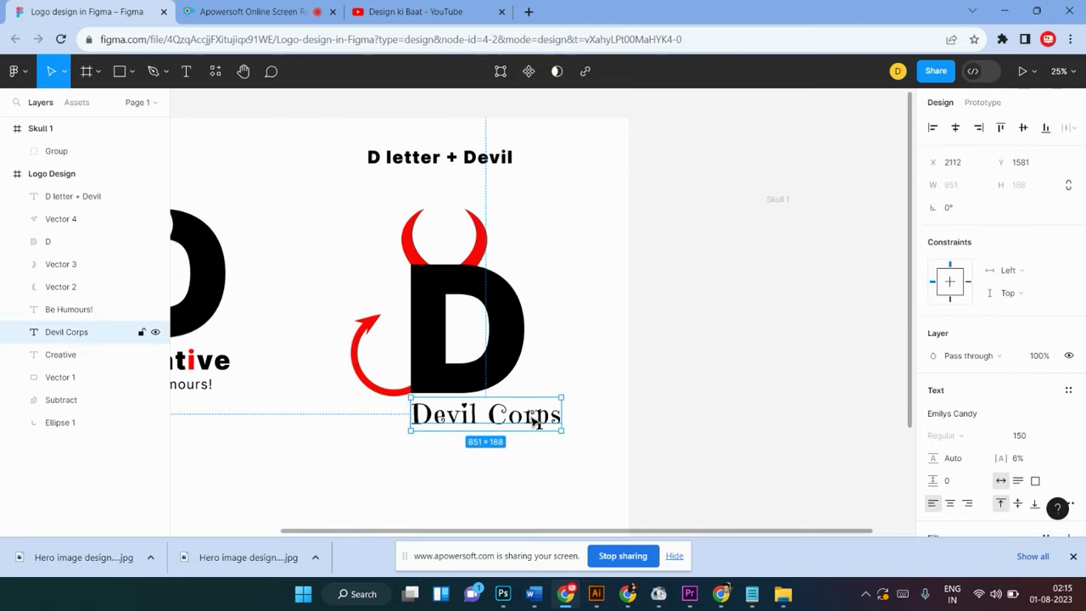
click(1024, 435)
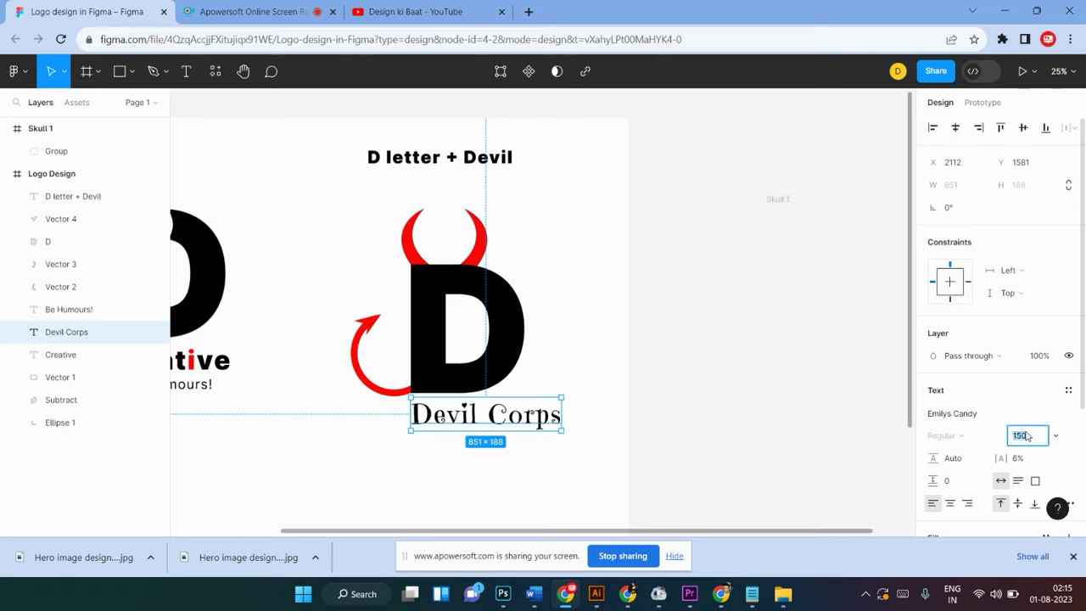
text(120)
key(Return)
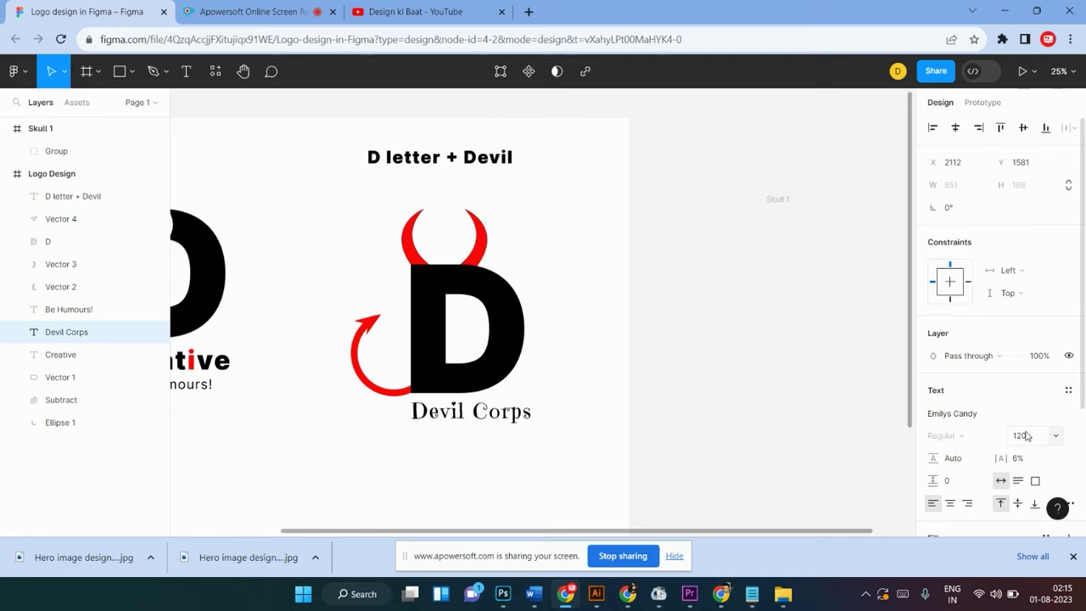
click(595, 335)
scroll(594, 335, down, 2)
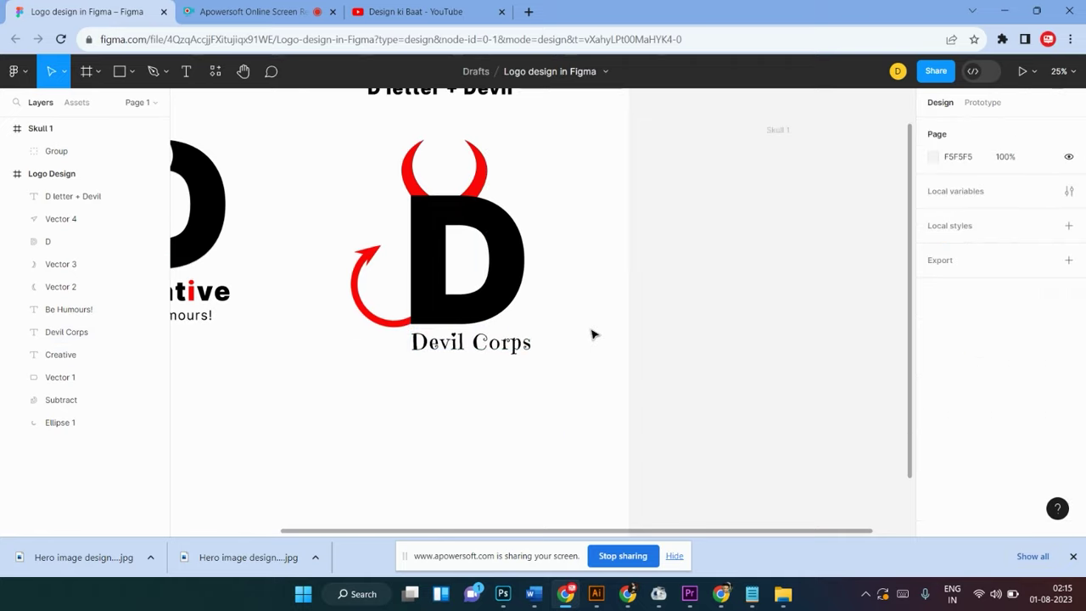
scroll(594, 334, up, 2)
scroll(594, 335, left, 5)
scroll(594, 335, right, 2)
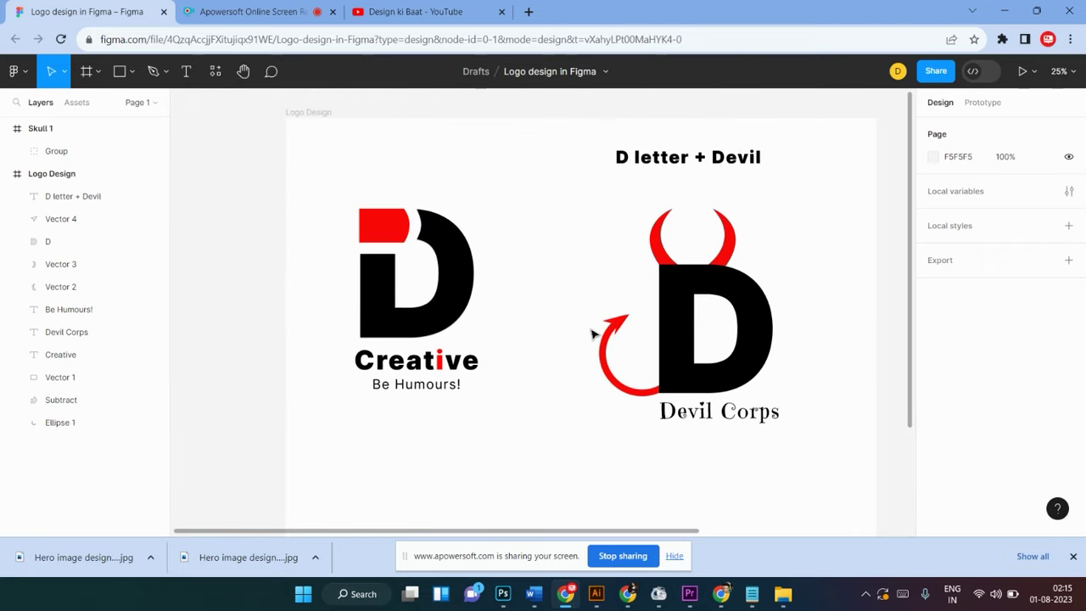
Place the 'D letter + Devil' heading below both logos and raise the devil logo to align with Creative
click(764, 155)
mouse_move(764, 155)
mouse_down()
mouse_move(573, 424)
mouse_move(609, 515)
mouse_up()
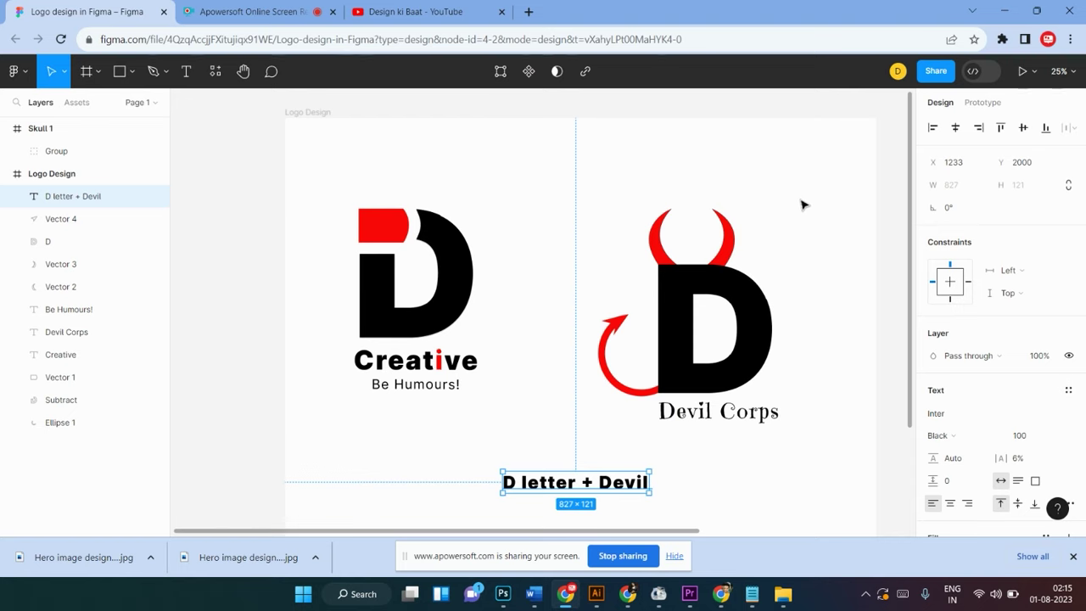
drag(802, 197, 613, 424)
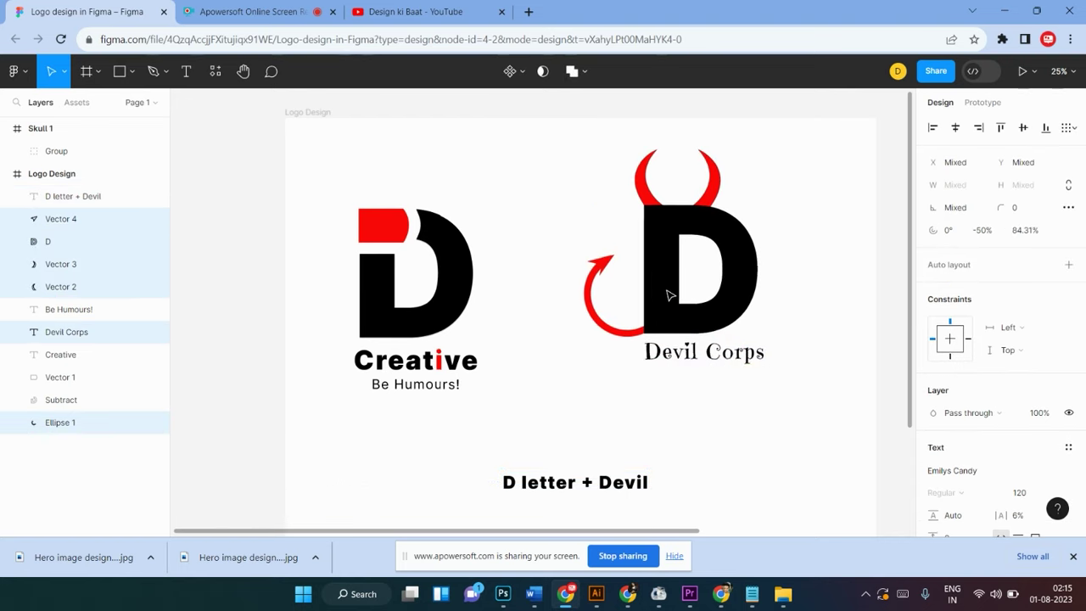
drag(684, 355, 676, 323)
scroll(671, 330, right, 2)
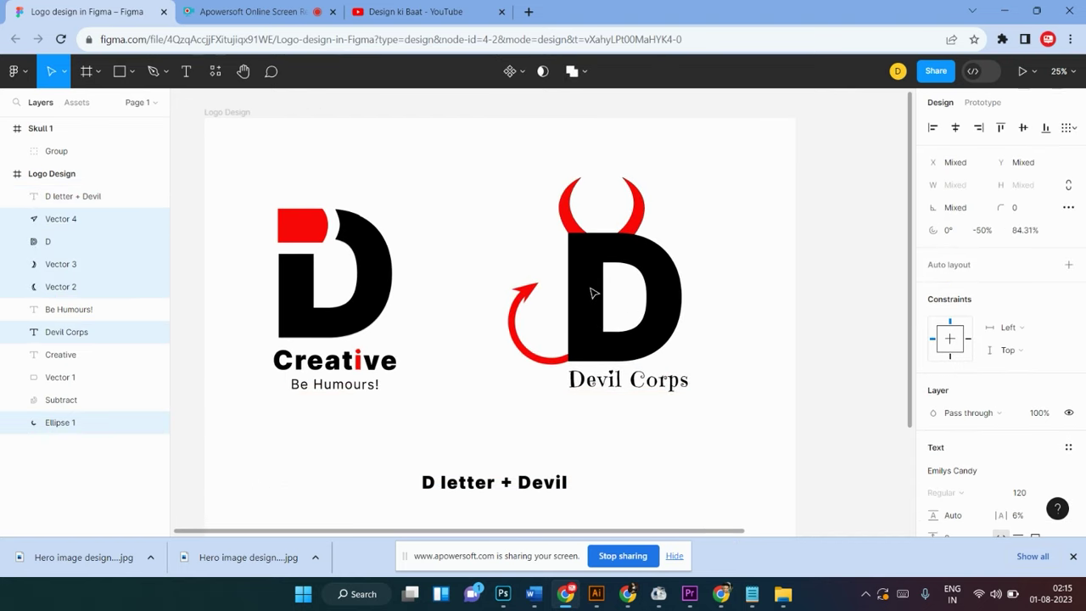
drag(594, 293, 594, 300)
scroll(542, 299, down, 2)
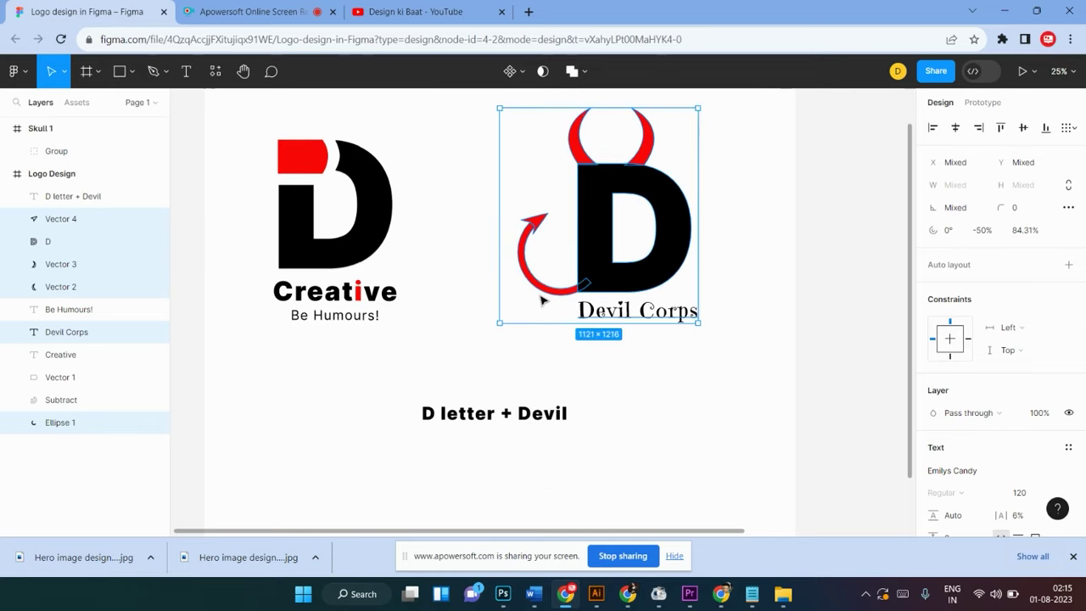
scroll(541, 299, up, 1)
scroll(541, 298, up, 5)
scroll(541, 299, down, 1)
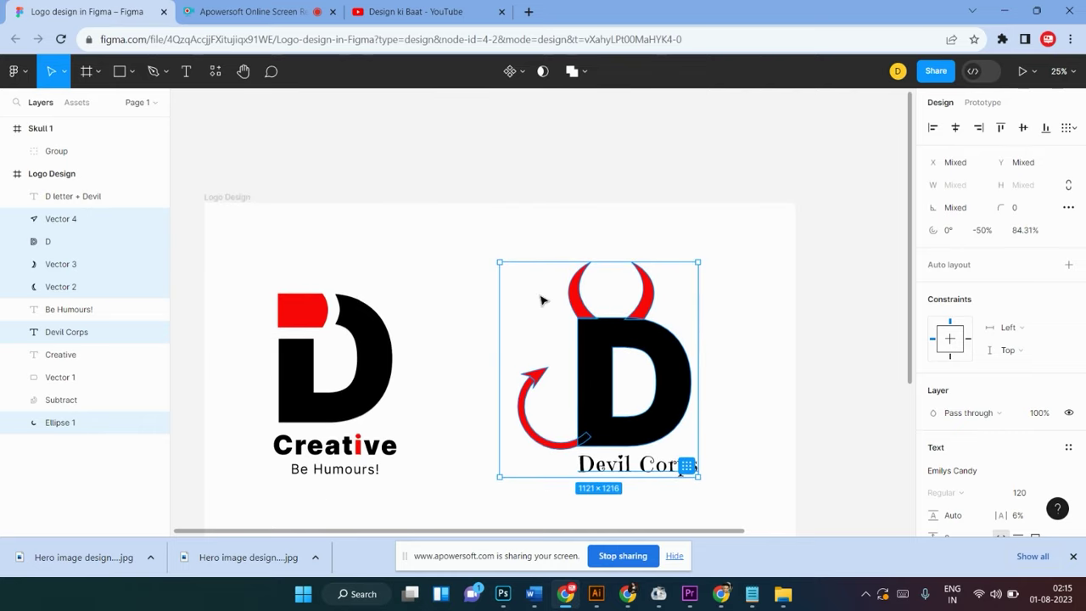
scroll(541, 298, down, 3)
scroll(542, 299, up, 2)
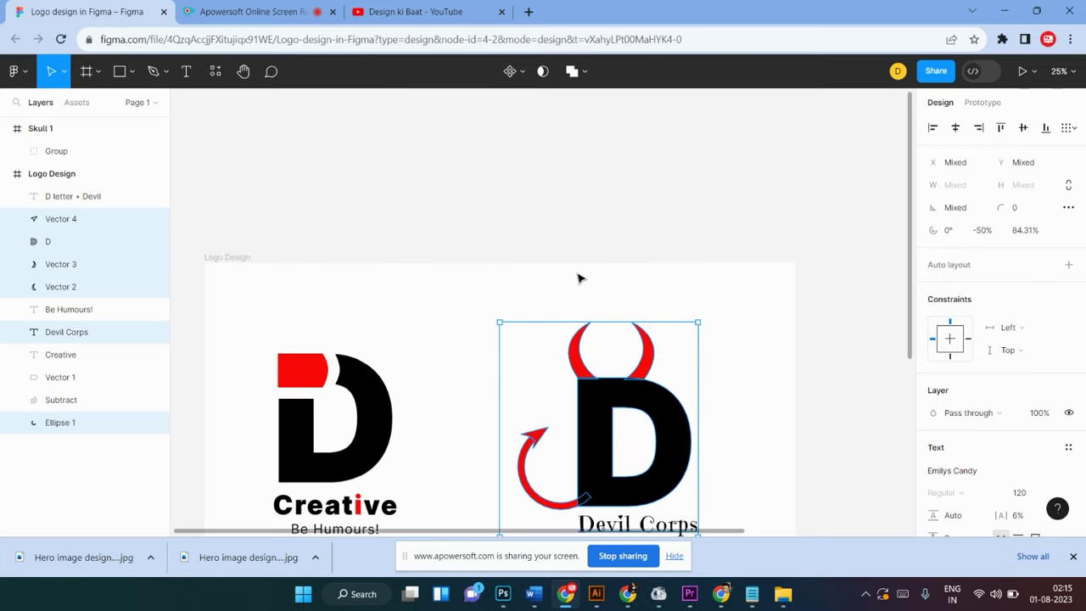
click(616, 240)
scroll(617, 240, down, 5)
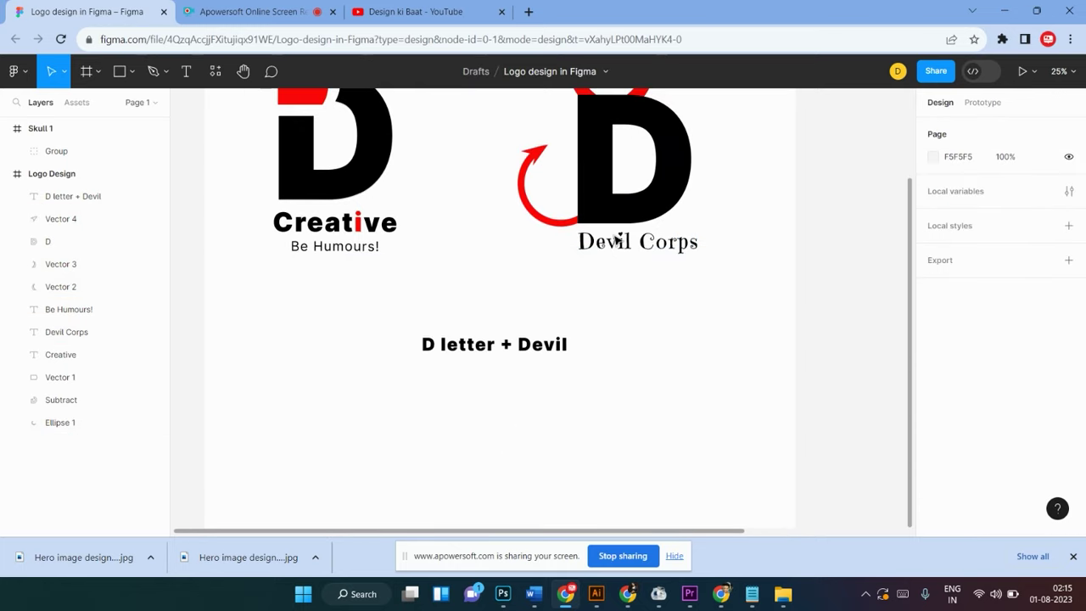
scroll(617, 240, up, 1)
scroll(617, 240, up, 2)
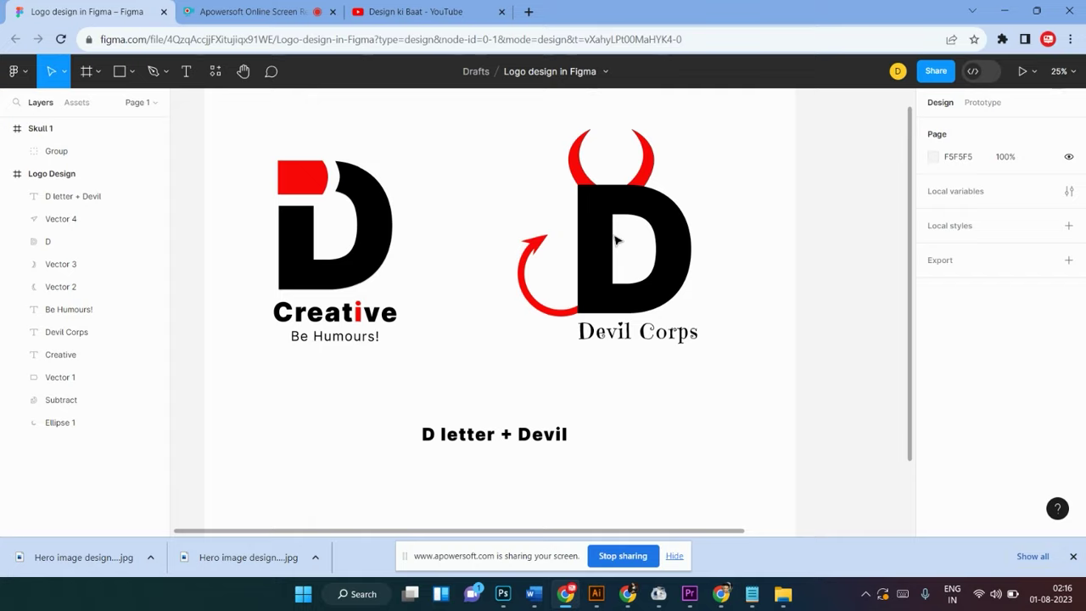
scroll(691, 296, up, 2)
scroll(693, 296, down, 1)
scroll(692, 297, down, 1)
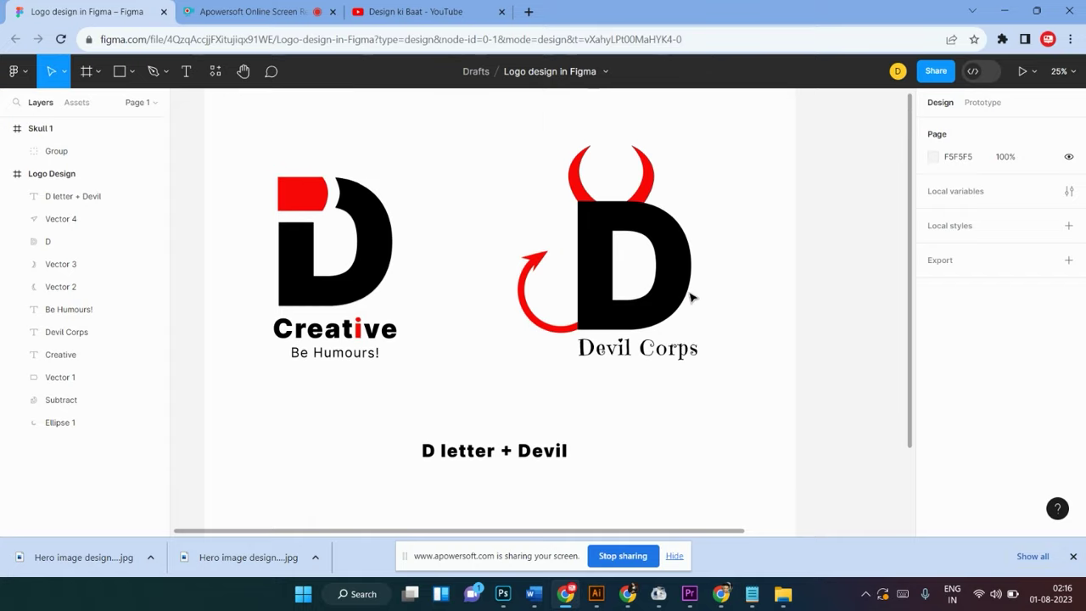
scroll(738, 195, up, 1)
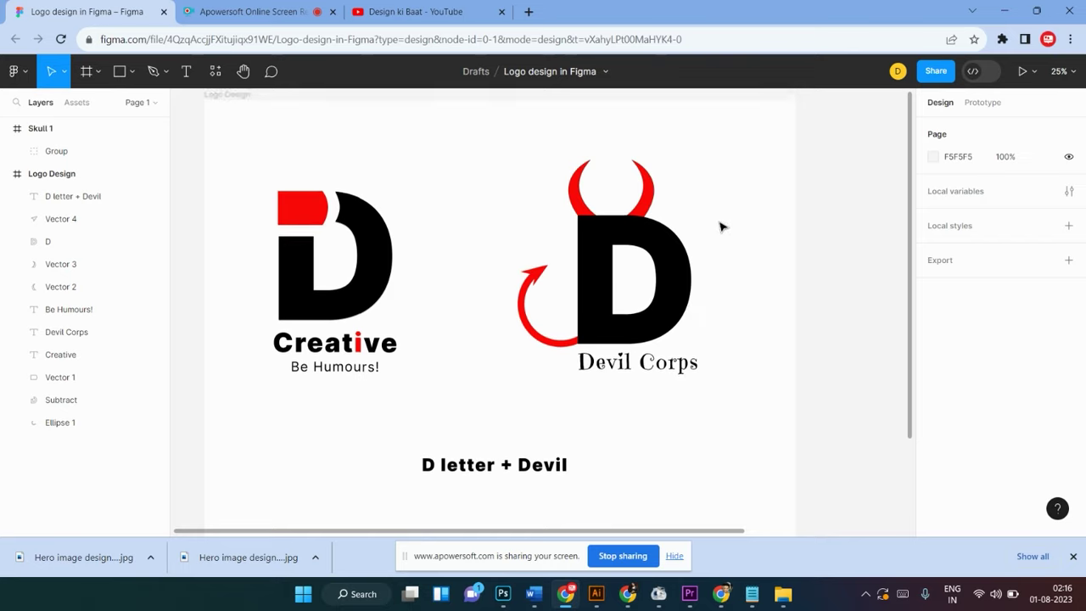
scroll(720, 225, down, 1)
scroll(721, 226, up, 1)
scroll(721, 213, up, 1)
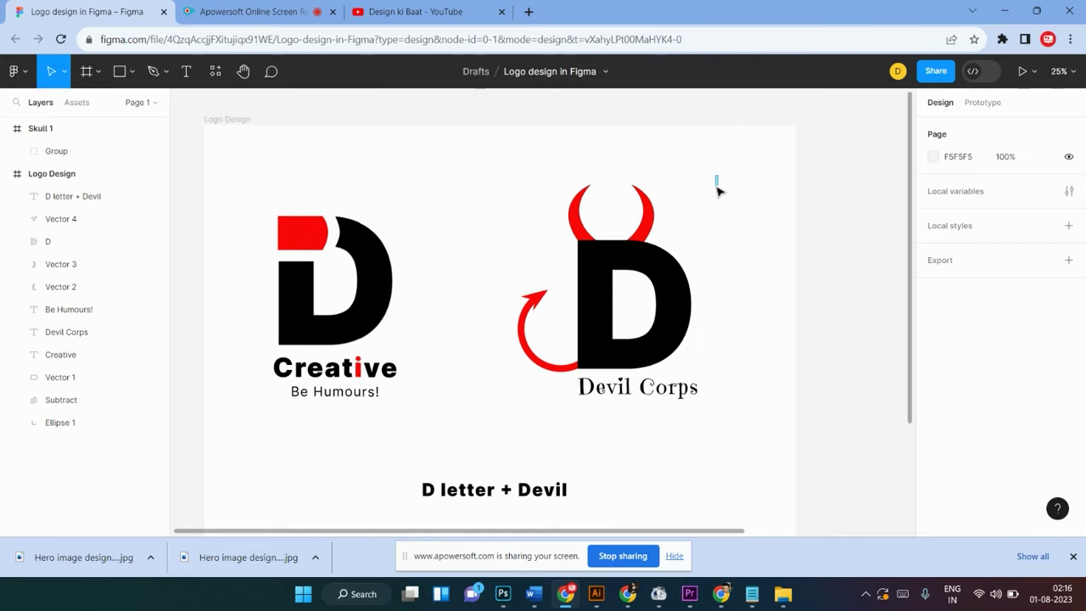
drag(723, 184, 487, 431)
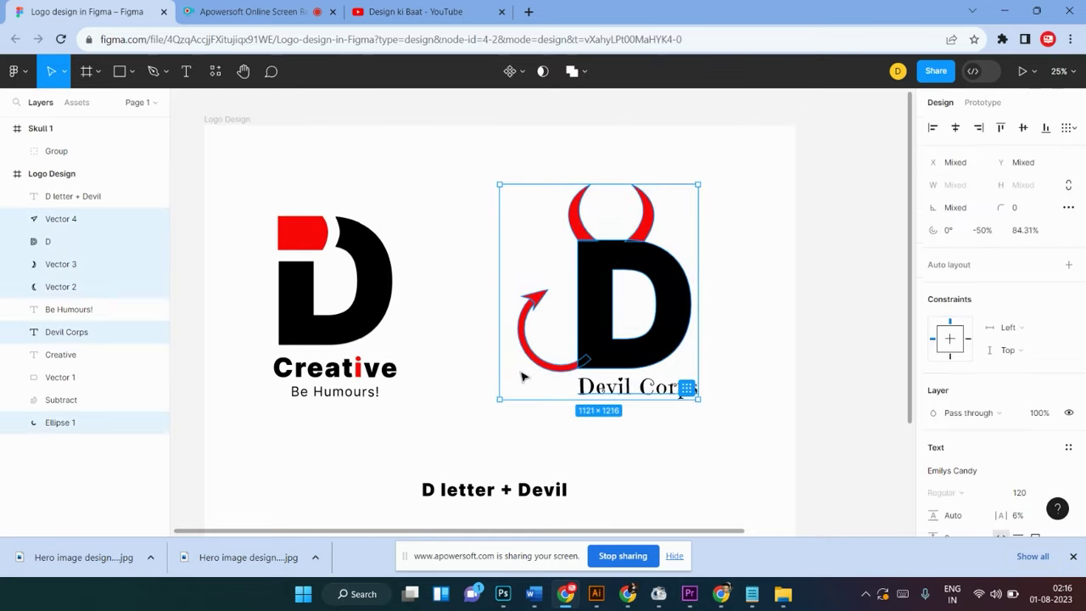
click(432, 313)
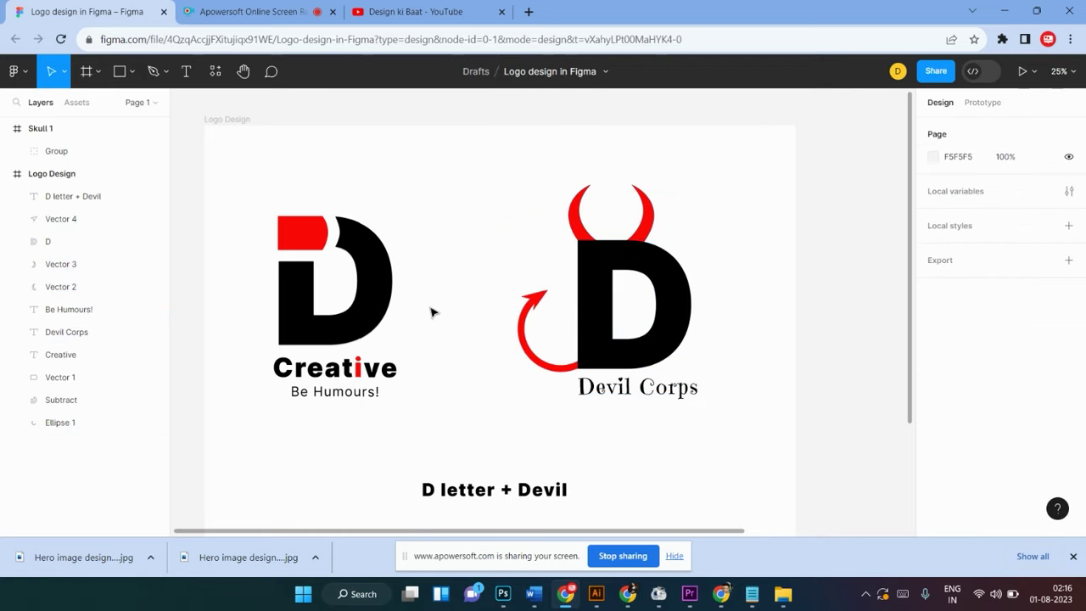
scroll(431, 313, up, 1)
scroll(432, 313, down, 3)
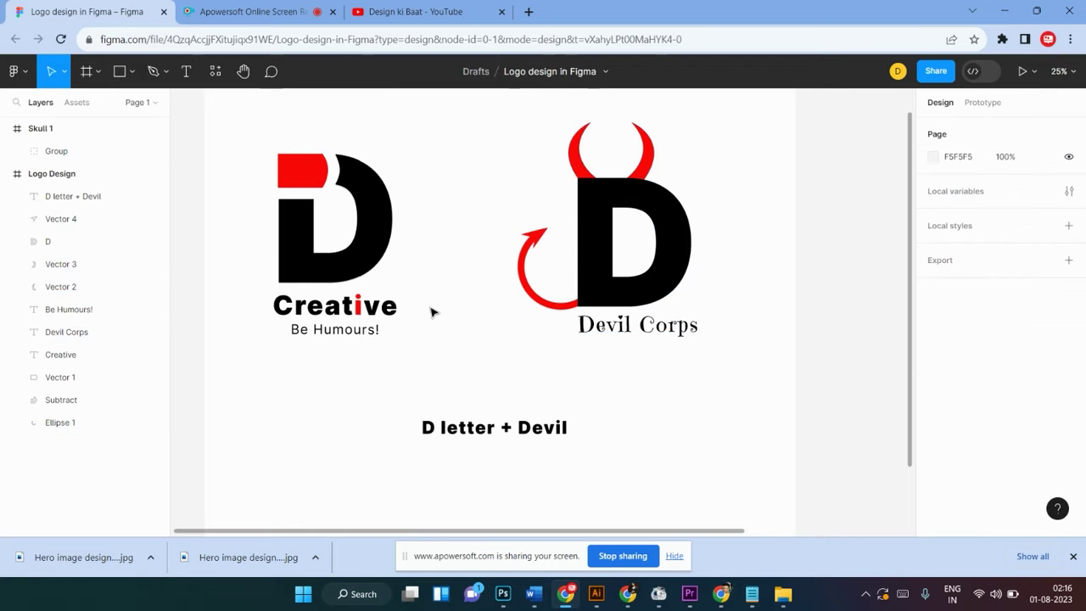
scroll(432, 313, up, 1)
scroll(431, 313, up, 2)
scroll(432, 314, down, 6)
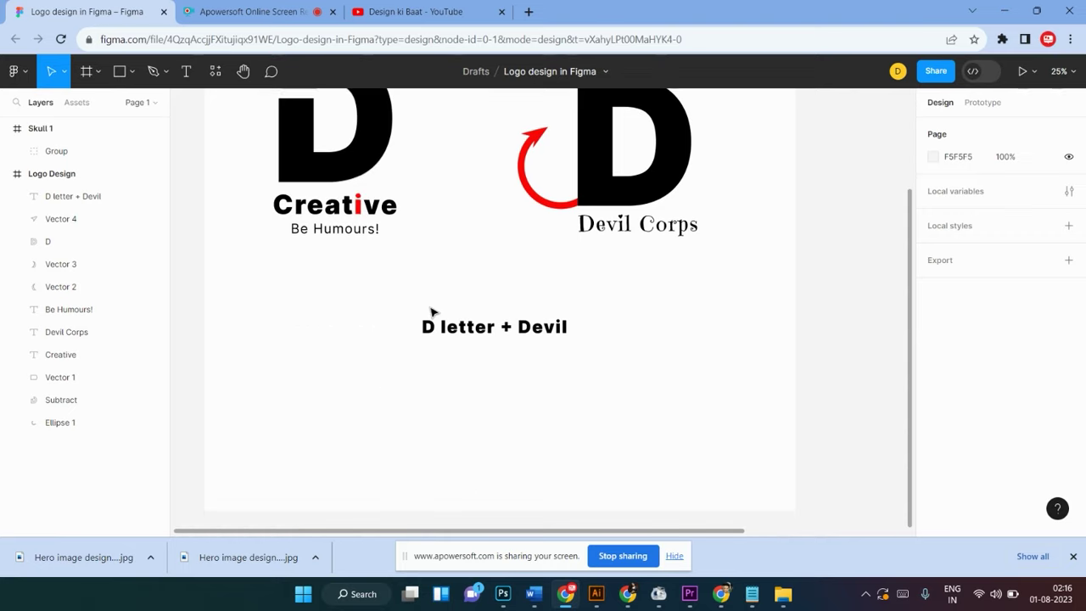
scroll(432, 313, up, 3)
scroll(431, 313, up, 3)
scroll(431, 313, up, 3)
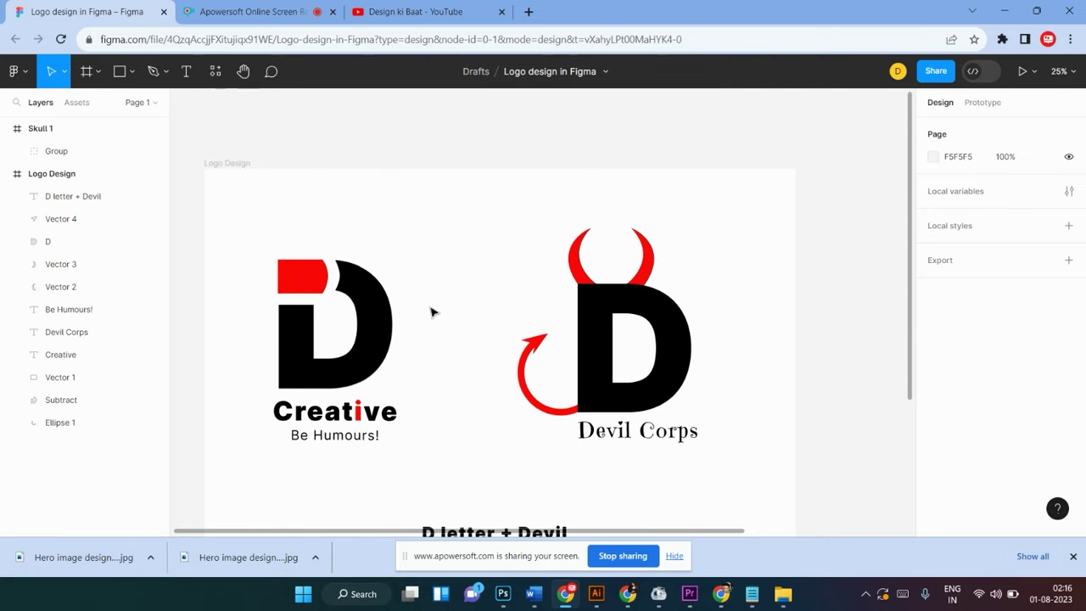
scroll(409, 228, down, 1)
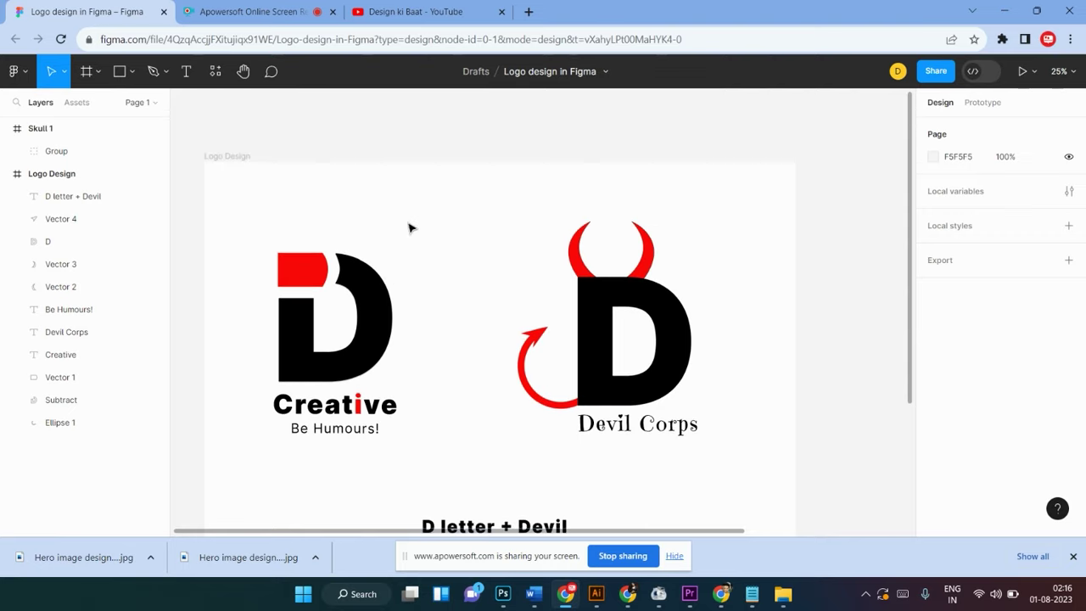
scroll(409, 227, down, 1)
scroll(413, 226, down, 1)
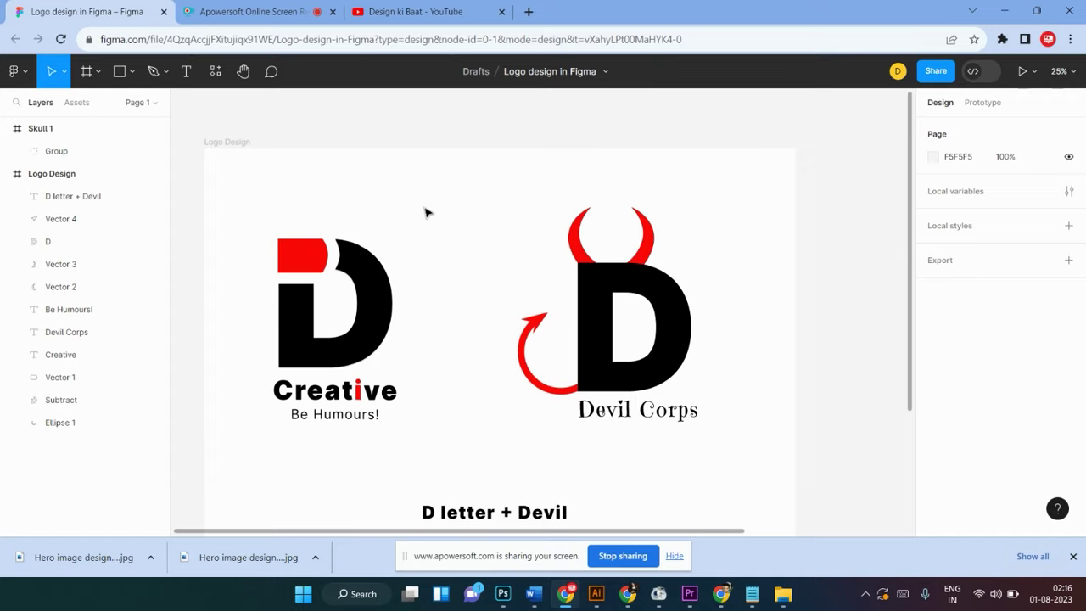
scroll(429, 213, down, 2)
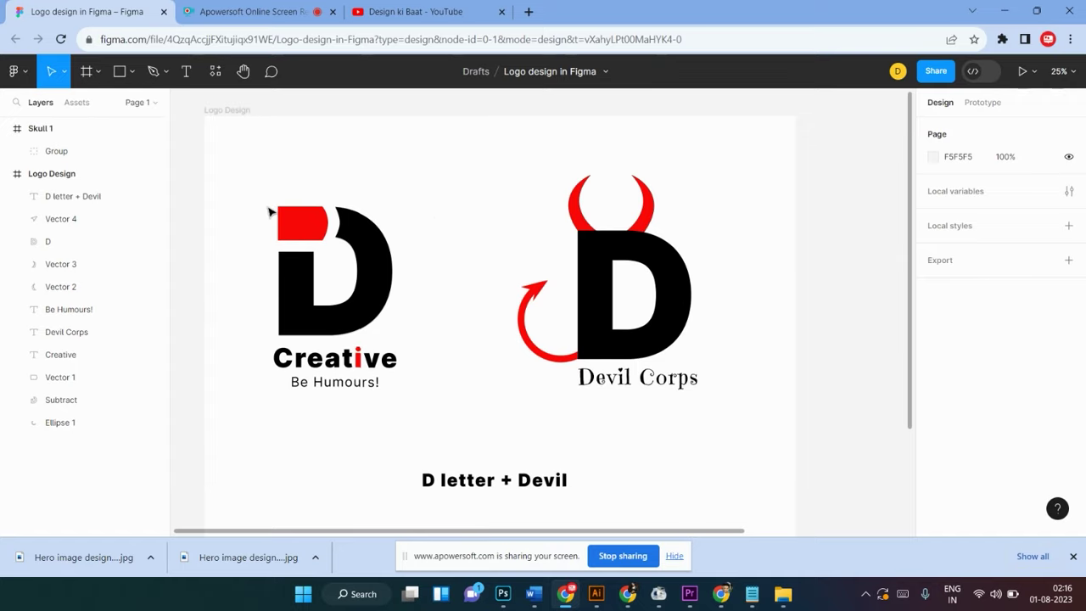
scroll(270, 212, up, 1)
scroll(463, 229, right, 5)
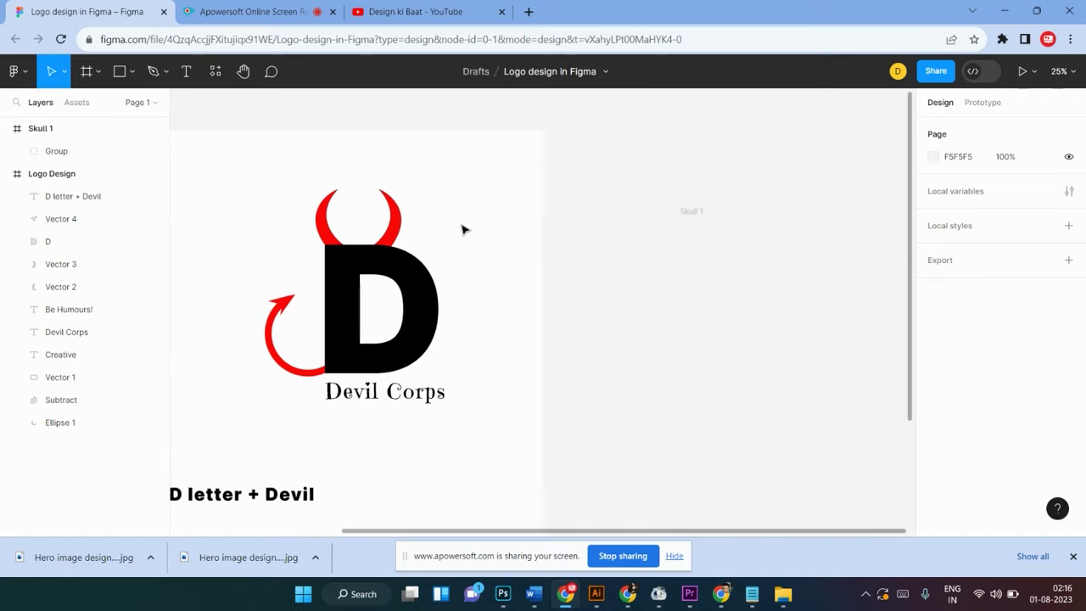
scroll(463, 229, right, 1)
Copy the devil logo into the Skull 1 frame, then delete Skull 1
drag(486, 169, 240, 438)
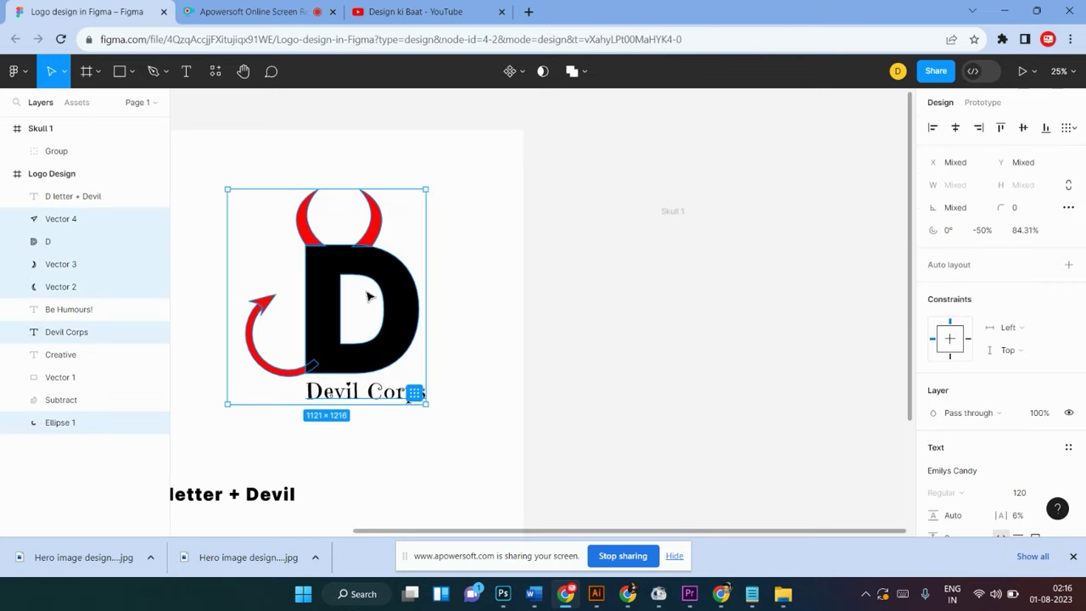
mouse_move(369, 295)
mouse_down()
mouse_move(758, 327)
mouse_move(768, 308)
mouse_up()
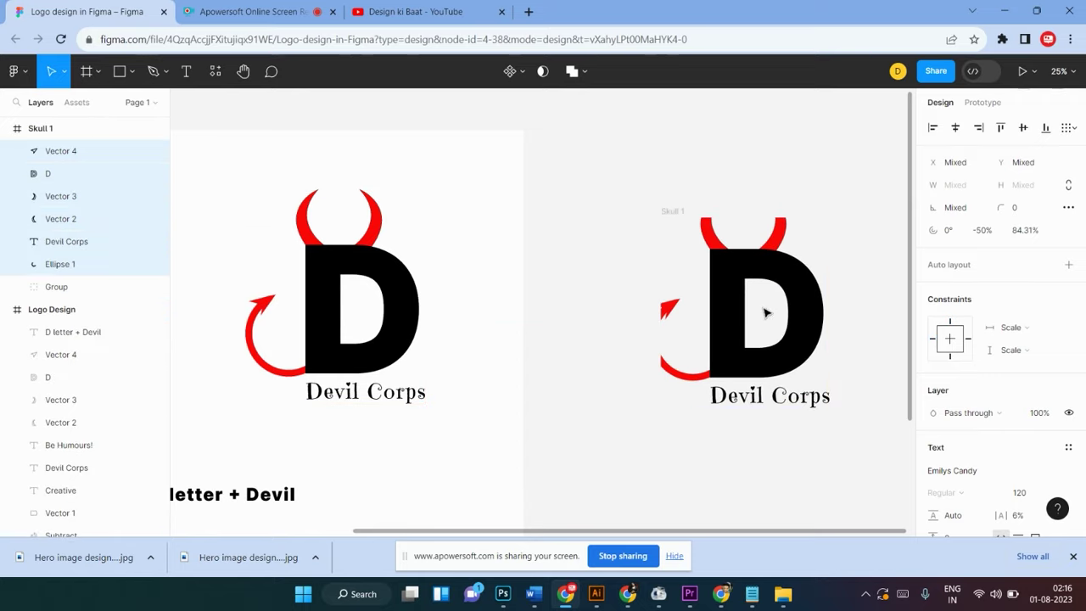
click(674, 212)
key(Delete)
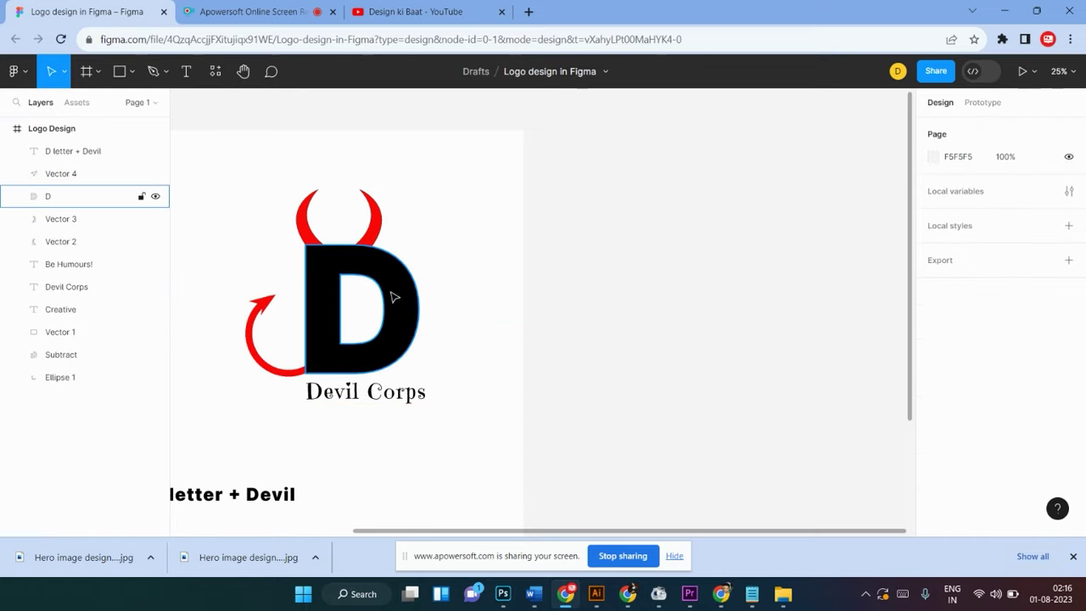
Duplicate the devil logo onto the canvas right of the Logo Design frame
drag(461, 185, 244, 431)
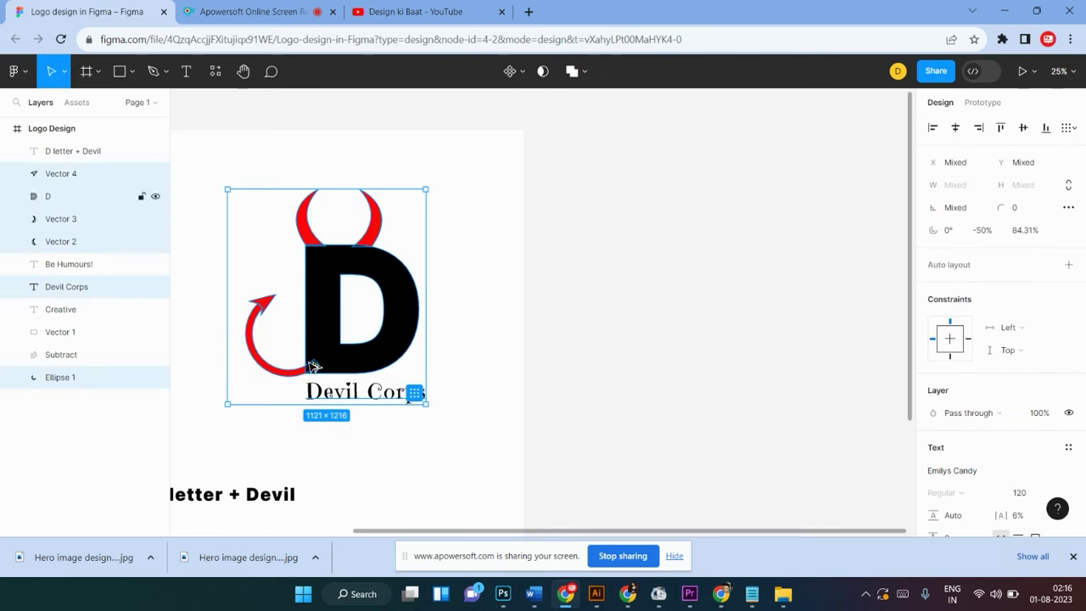
drag(312, 365, 720, 357)
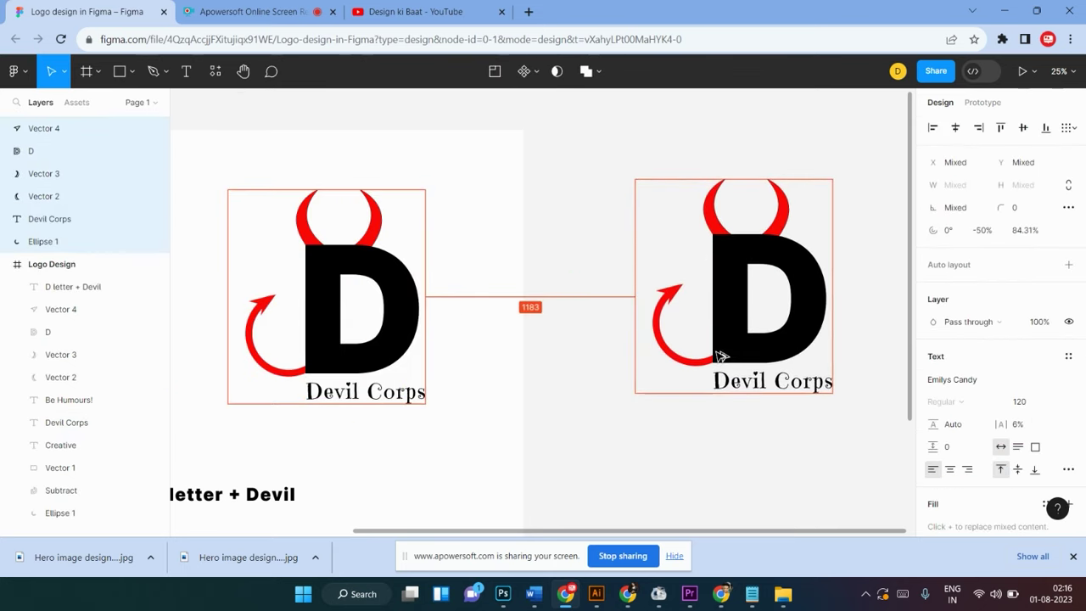
key(ctrl+z)
scroll(424, 334, left, 1)
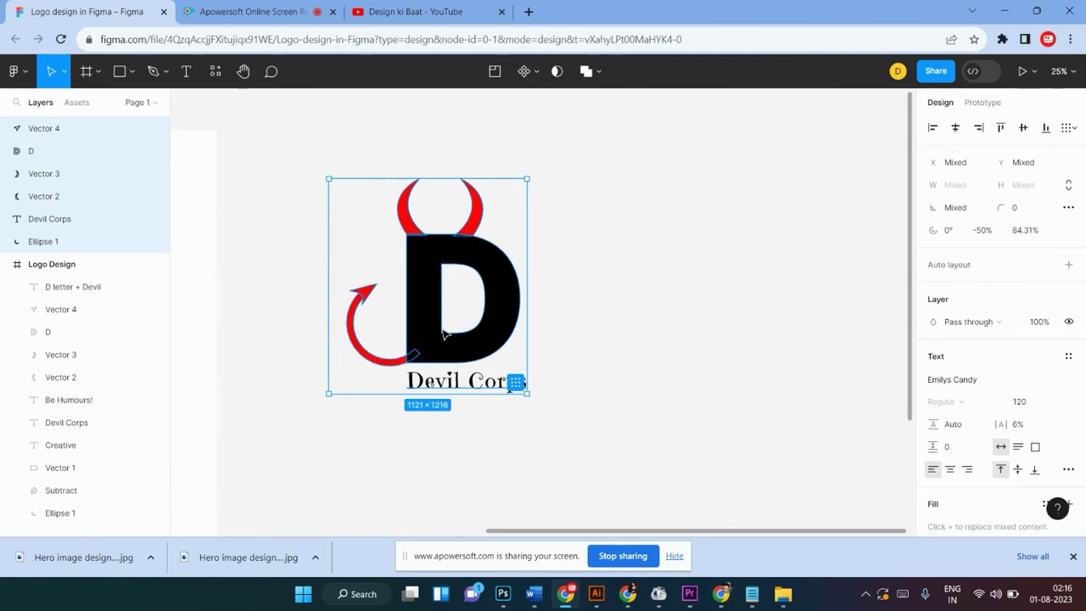
scroll(444, 333, left, 1)
scroll(501, 280, left, 1)
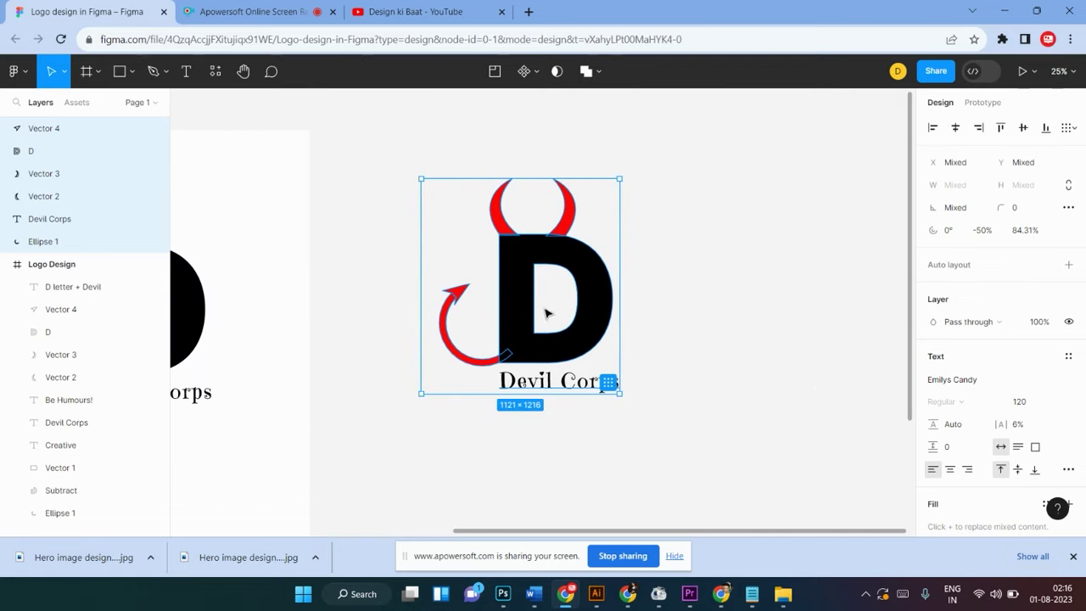
click(378, 161)
drag(416, 153, 645, 383)
Wrap the selected devil logo in a new frame and rename it 'Devil Corps logo'
right_click(497, 322)
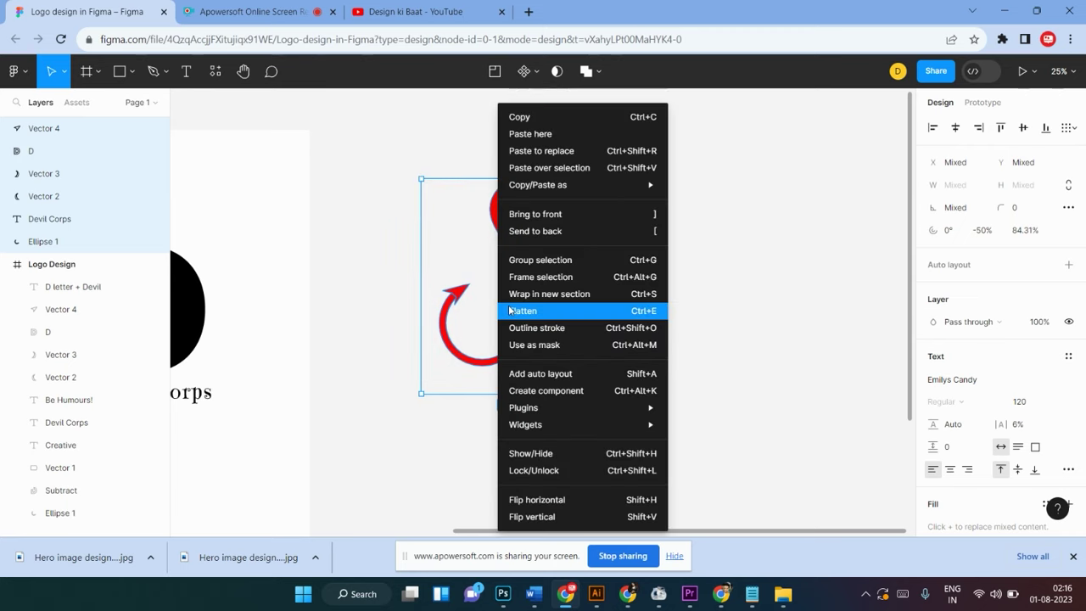
click(556, 288)
click(684, 335)
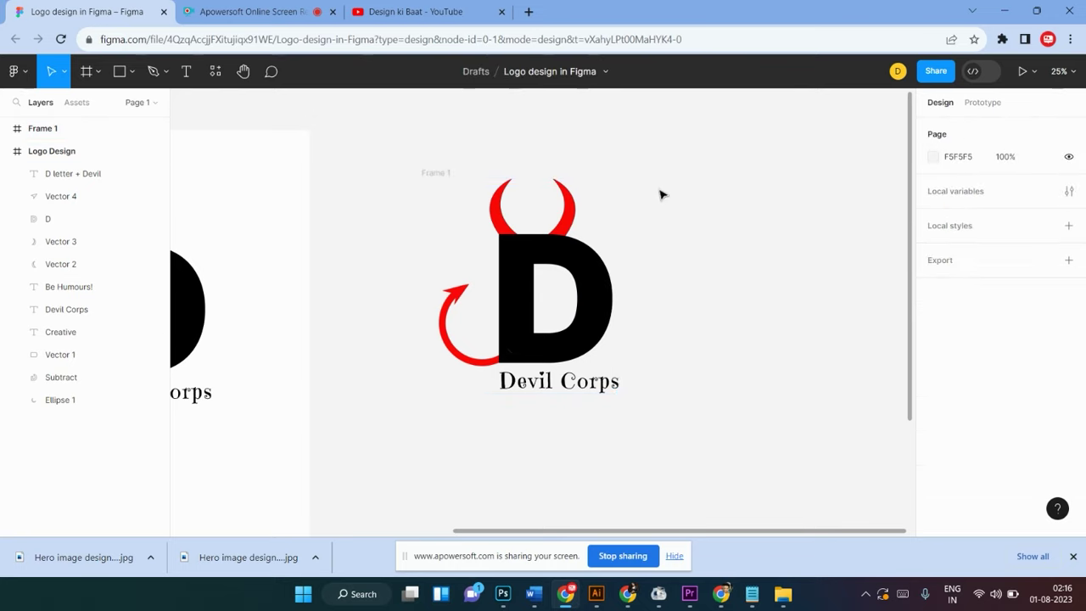
click(435, 173)
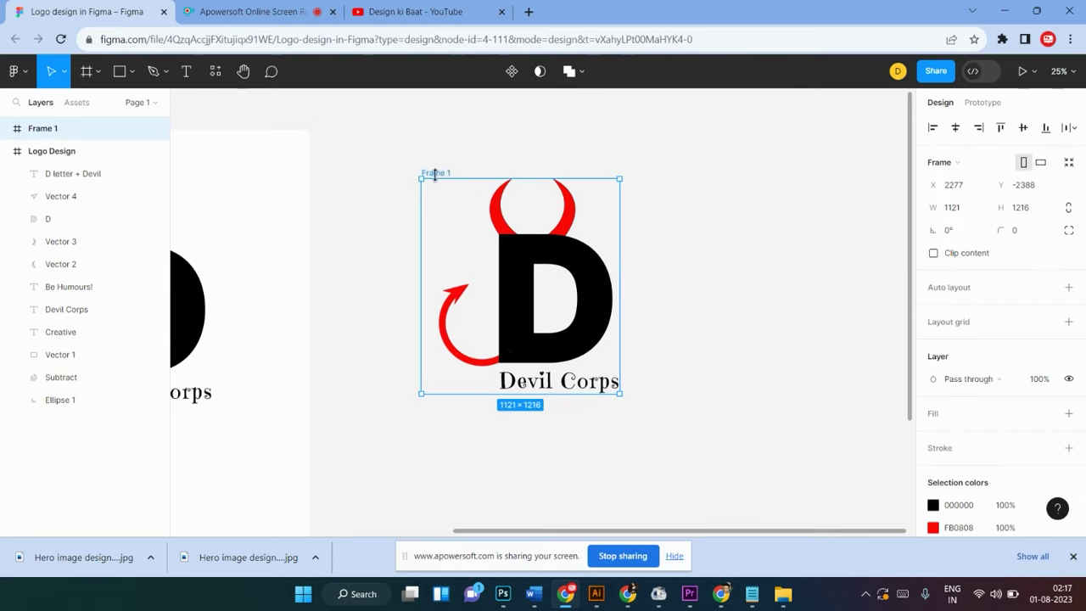
double_click(435, 173)
text(Devil )
text(Co)
text(rps)
text( logo)
key(Return)
Reselect the Devil Corps logo frame and briefly expand its layer list
click(701, 248)
click(455, 174)
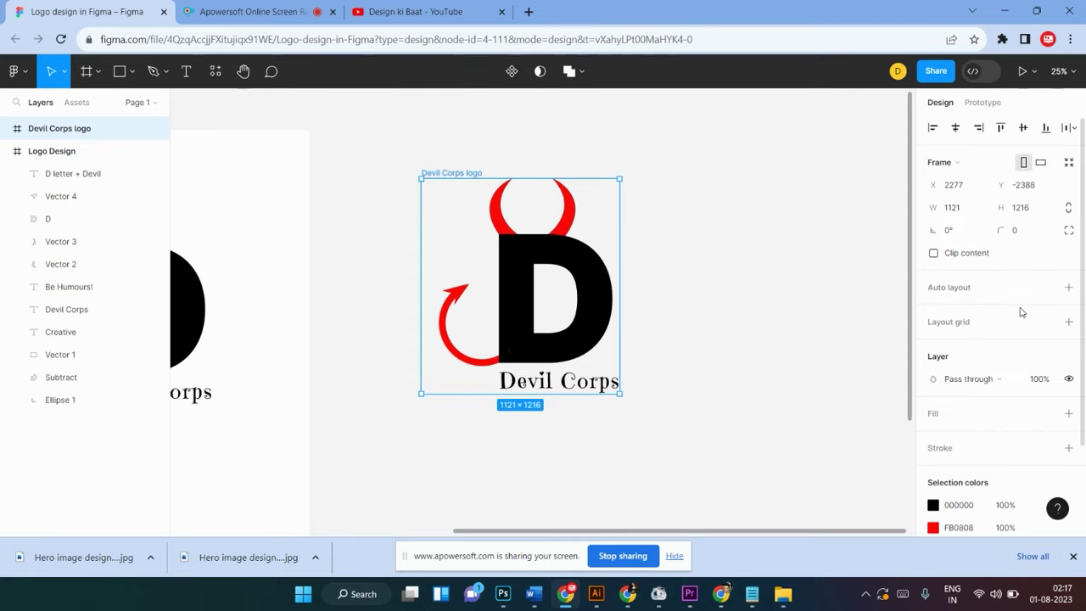
mouse_move(85, 129)
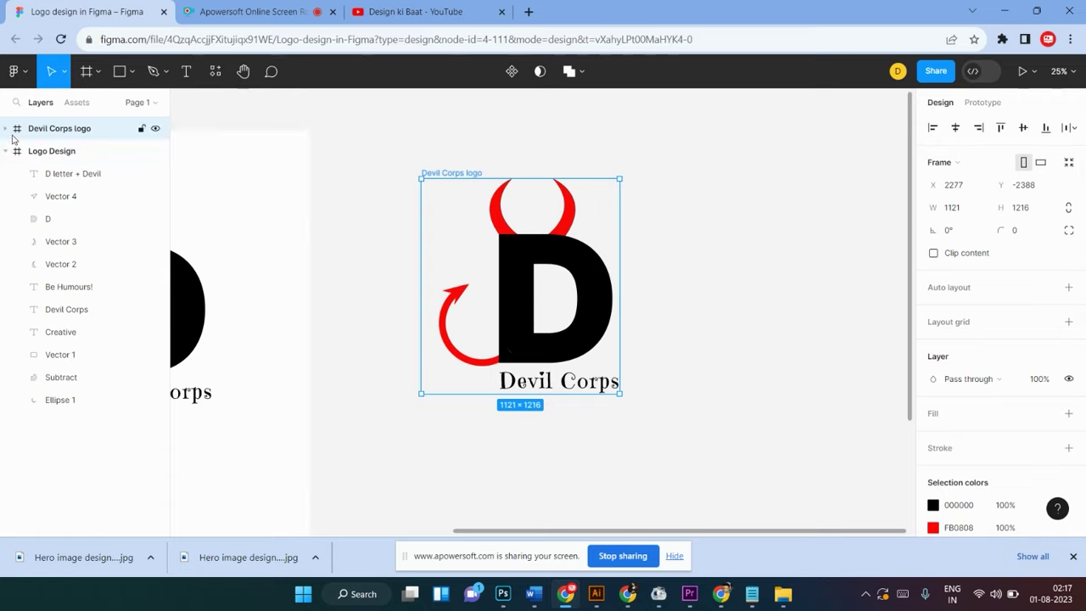
click(8, 128)
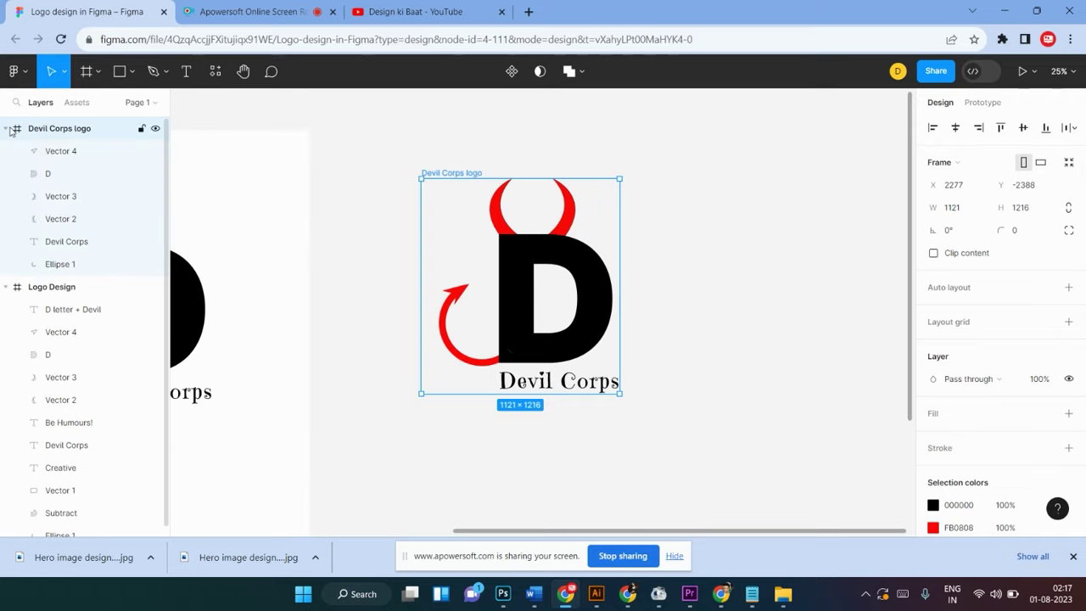
click(7, 128)
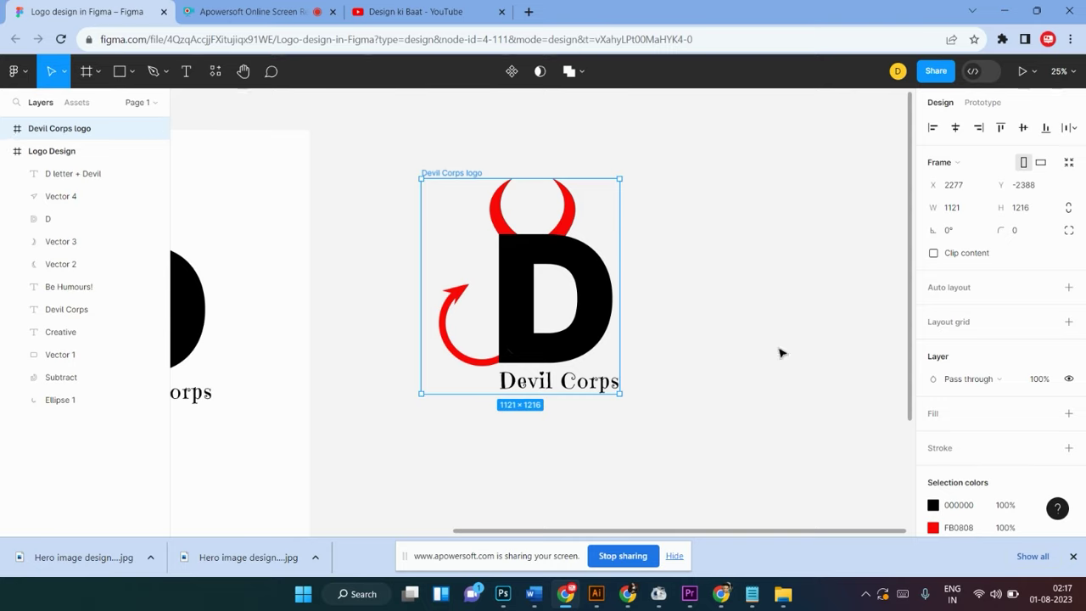
Add a PNG export setting to the frame and show the logo preview
scroll(1000, 433, down, 3)
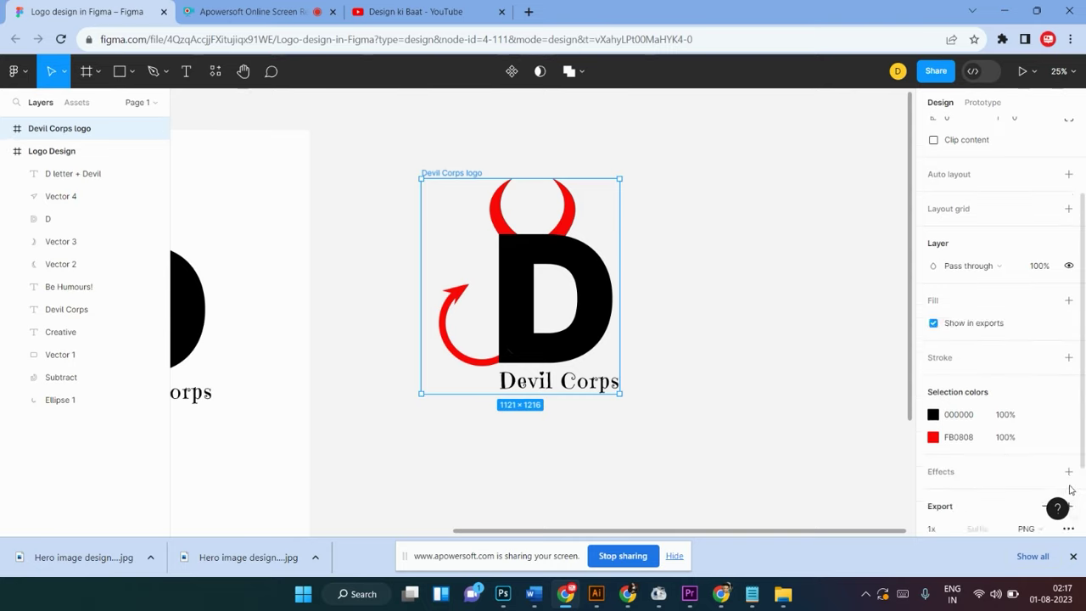
click(1068, 484)
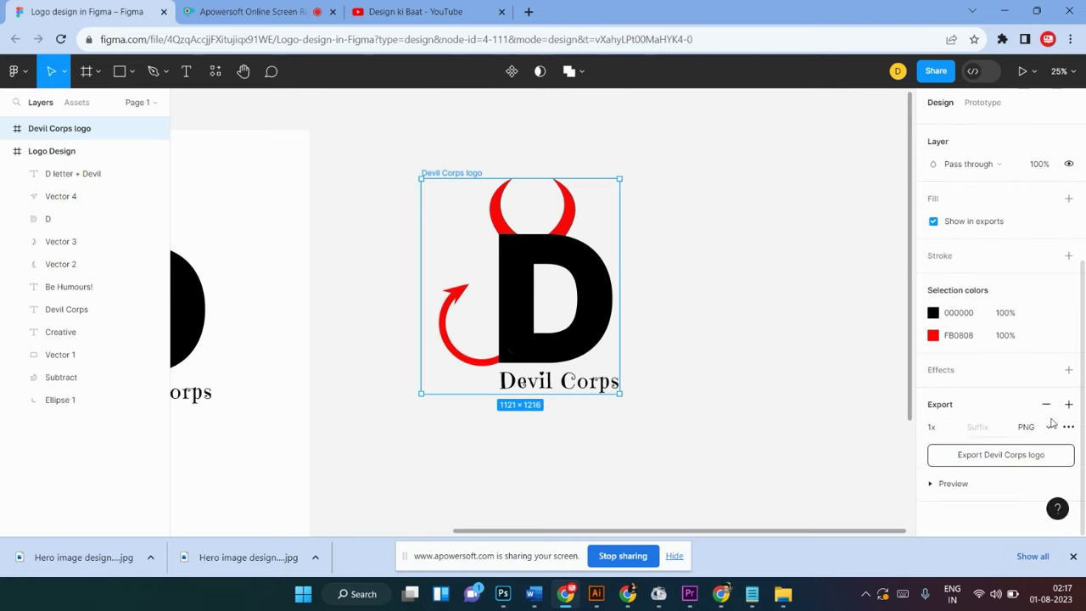
click(946, 484)
scroll(946, 483, down, 3)
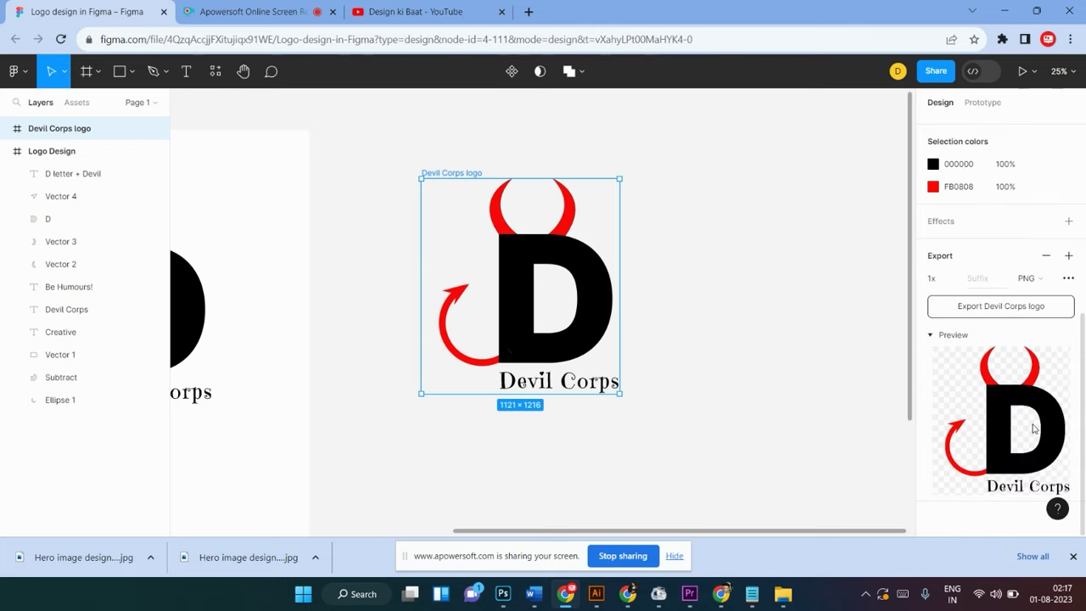
Review the export scale options, leaving the export at 1x
click(944, 280)
click(954, 279)
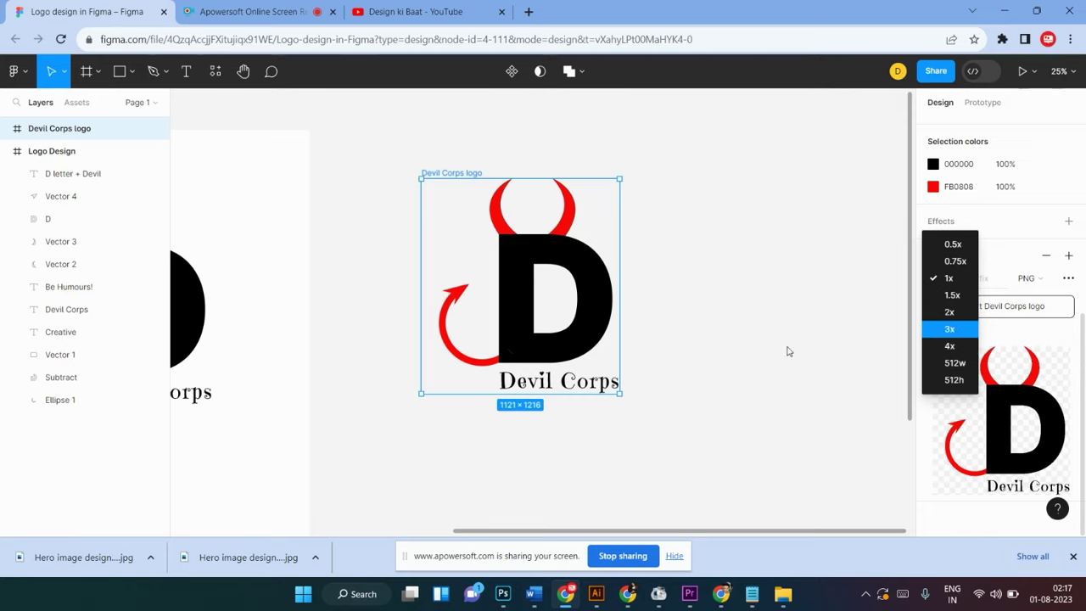
click(722, 352)
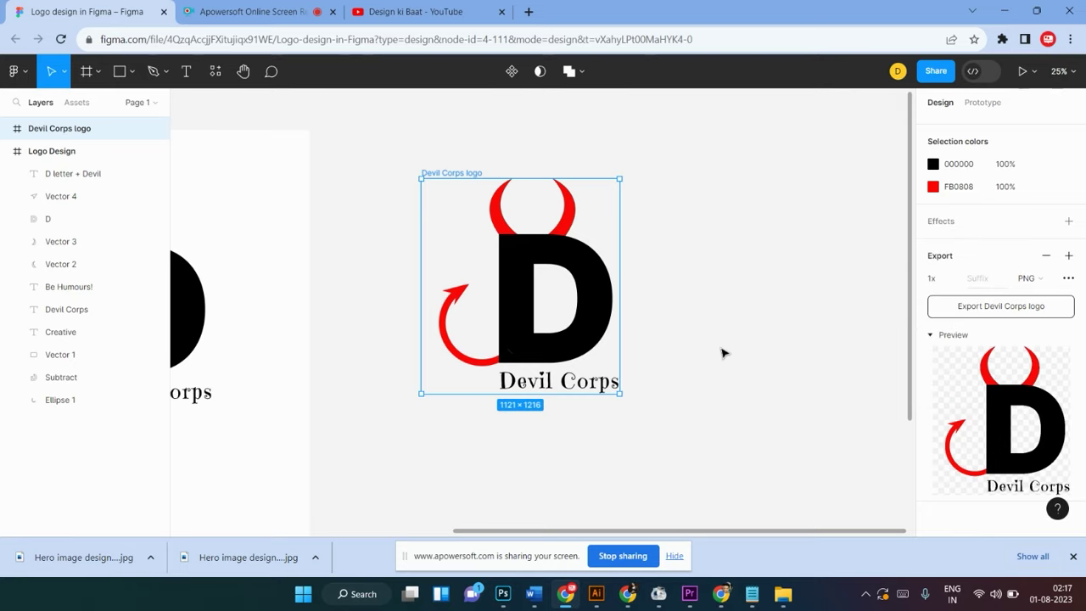
click(950, 279)
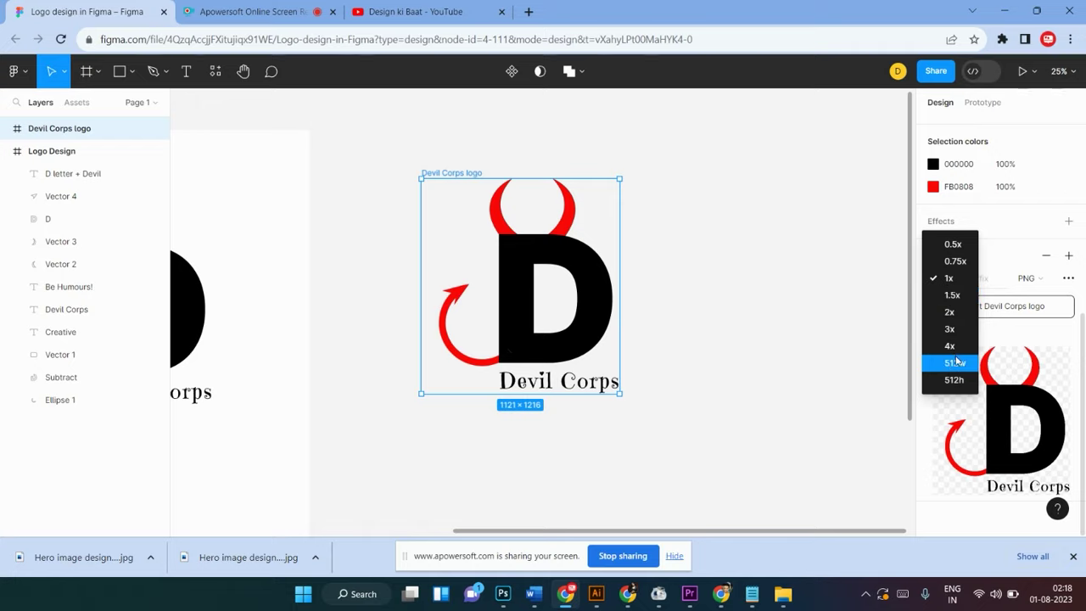
click(762, 300)
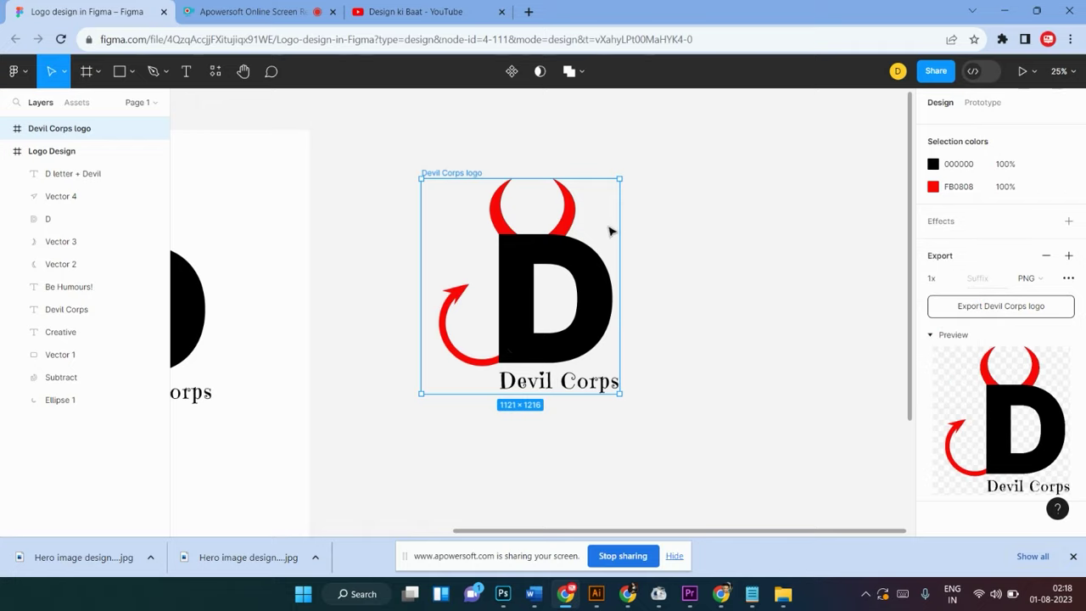
click(701, 272)
drag(670, 185, 461, 422)
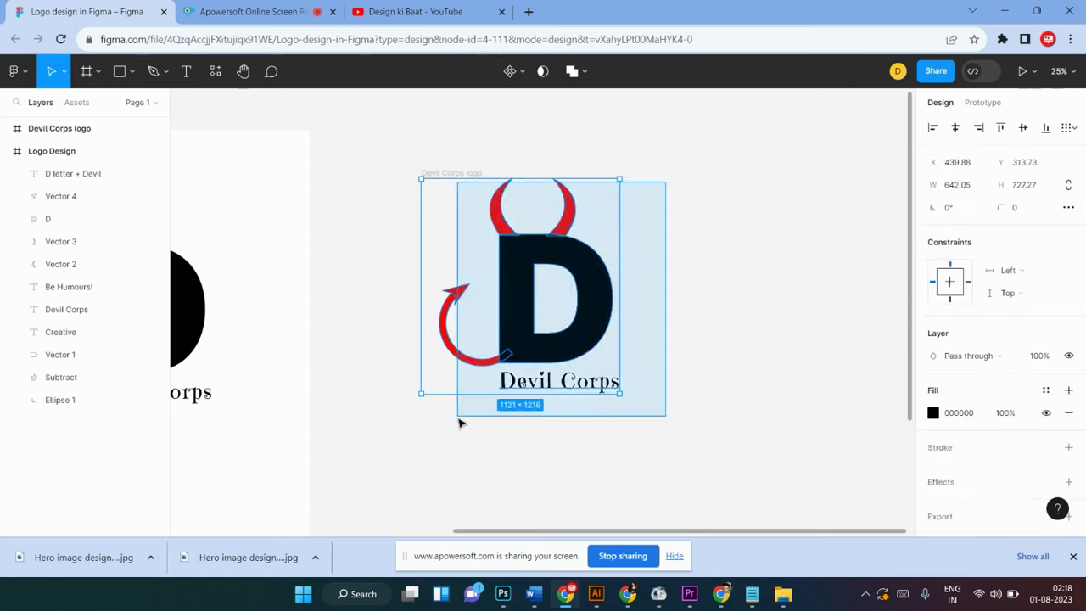
click(705, 375)
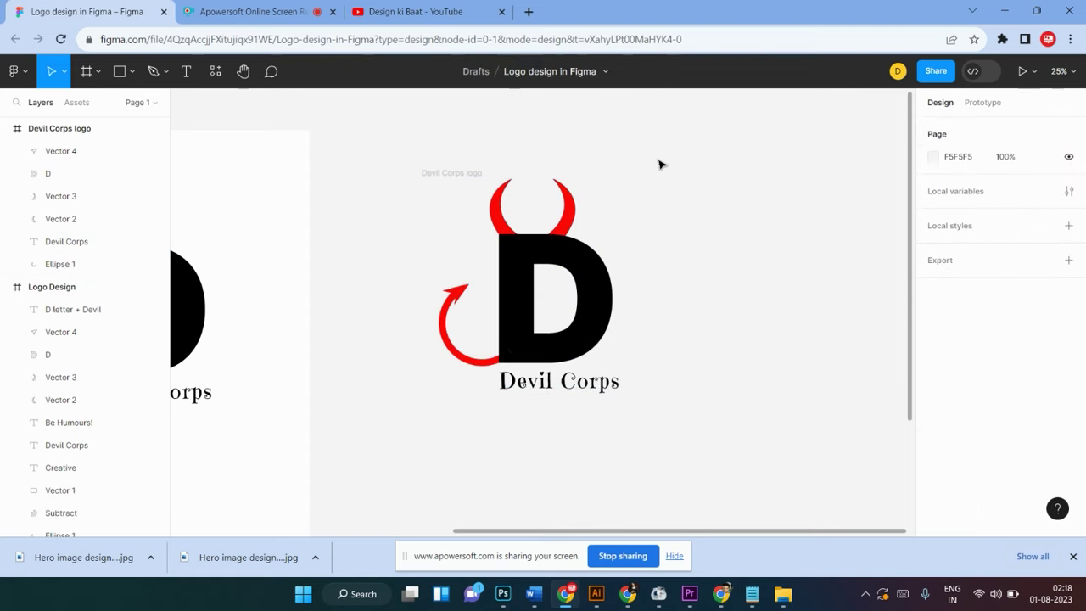
drag(661, 164, 446, 414)
scroll(750, 337, down, 1)
scroll(749, 337, down, 2)
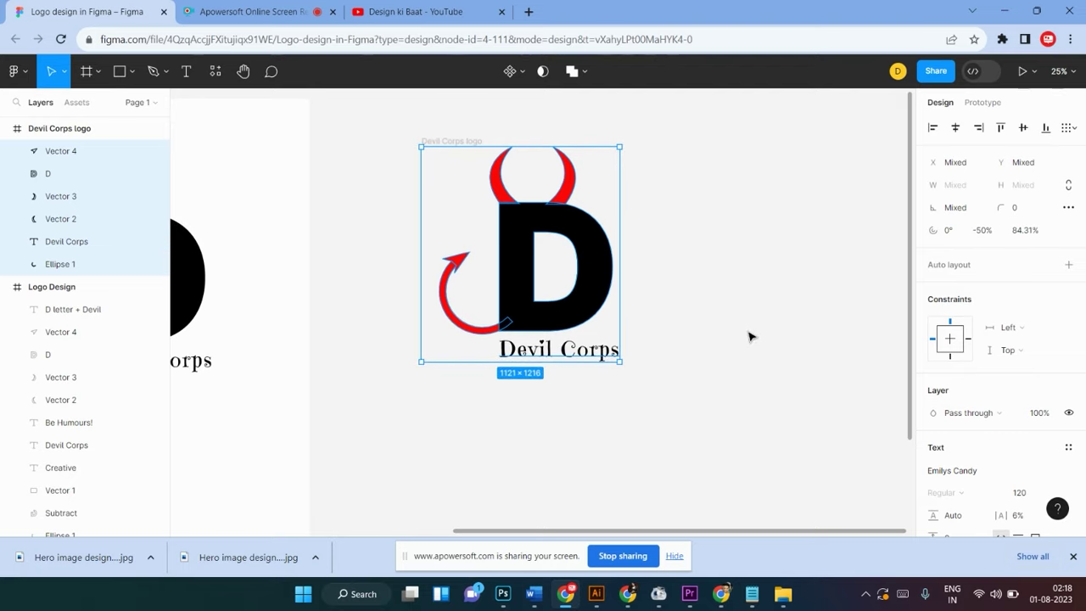
scroll(749, 336, up, 2)
click(749, 337)
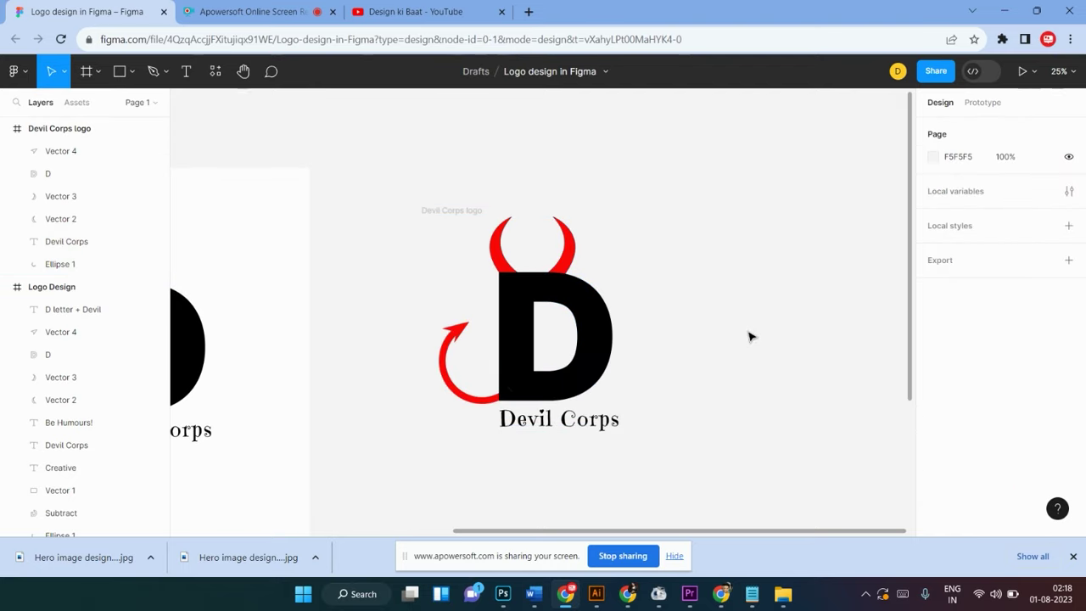
scroll(749, 337, down, 1)
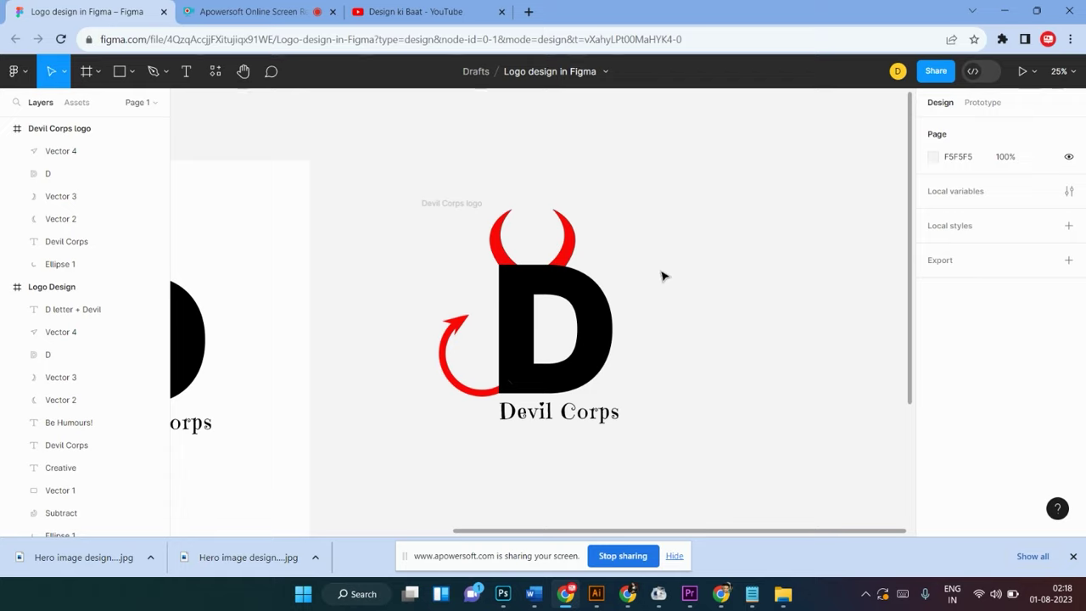
click(458, 207)
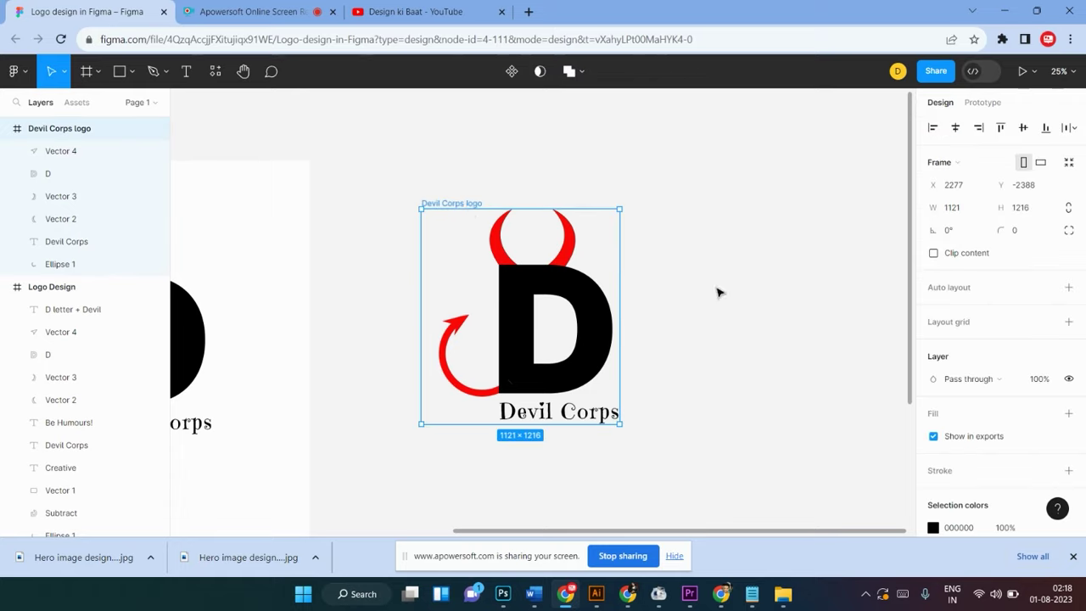
scroll(718, 294, down, 3)
scroll(703, 334, up, 1)
scroll(703, 335, up, 3)
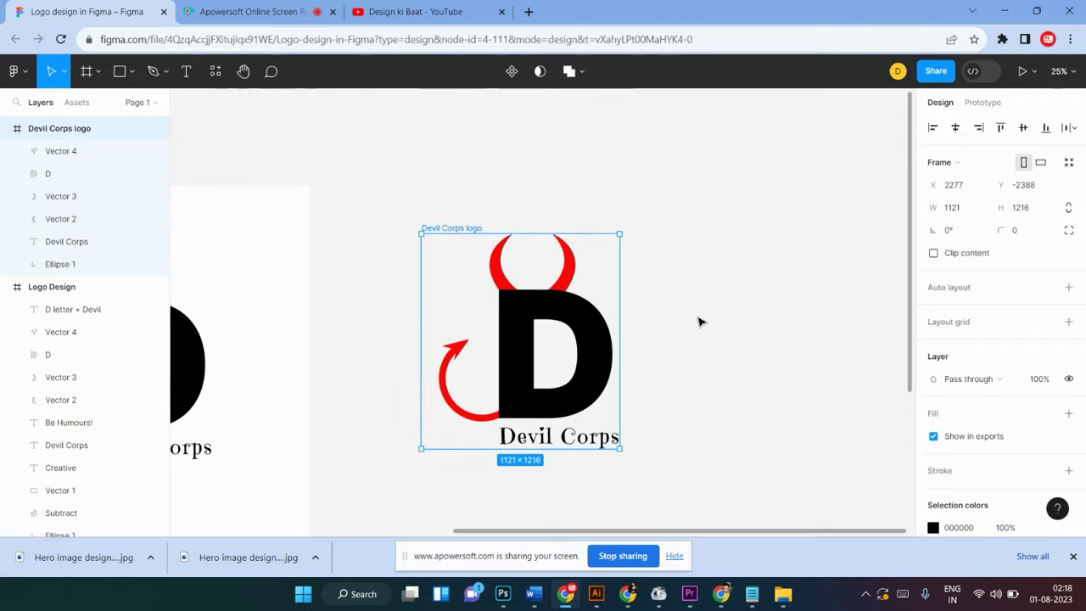
scroll(698, 320, down, 1)
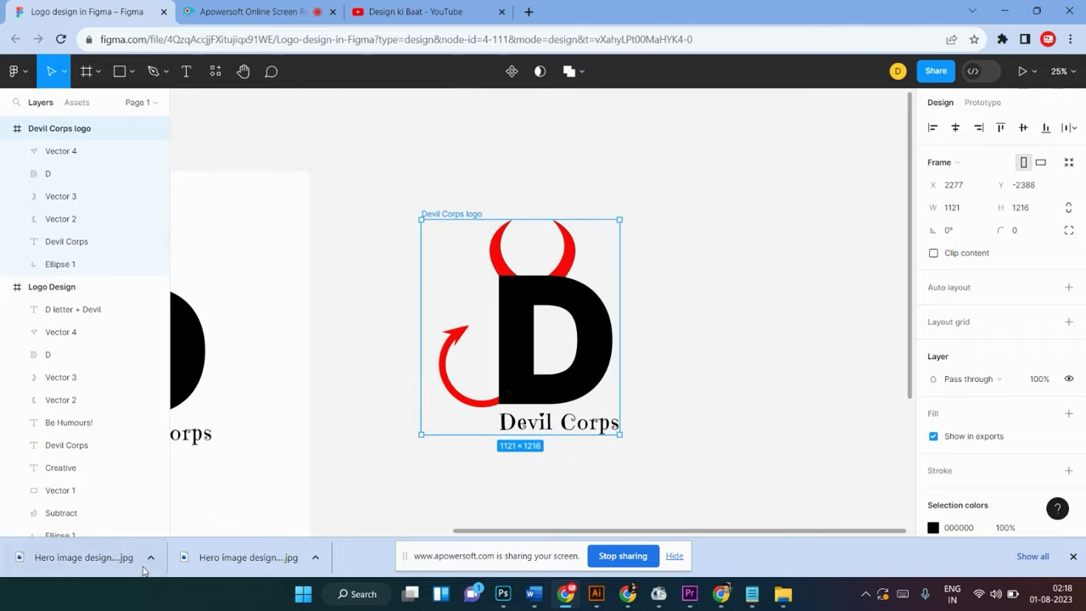
click(689, 257)
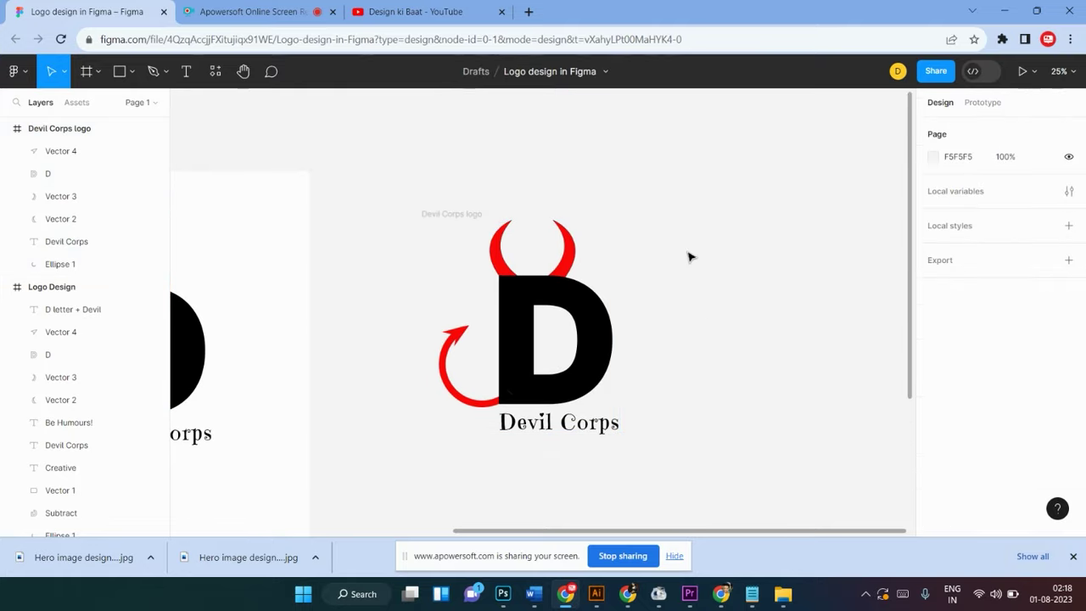
scroll(689, 257, down, 1)
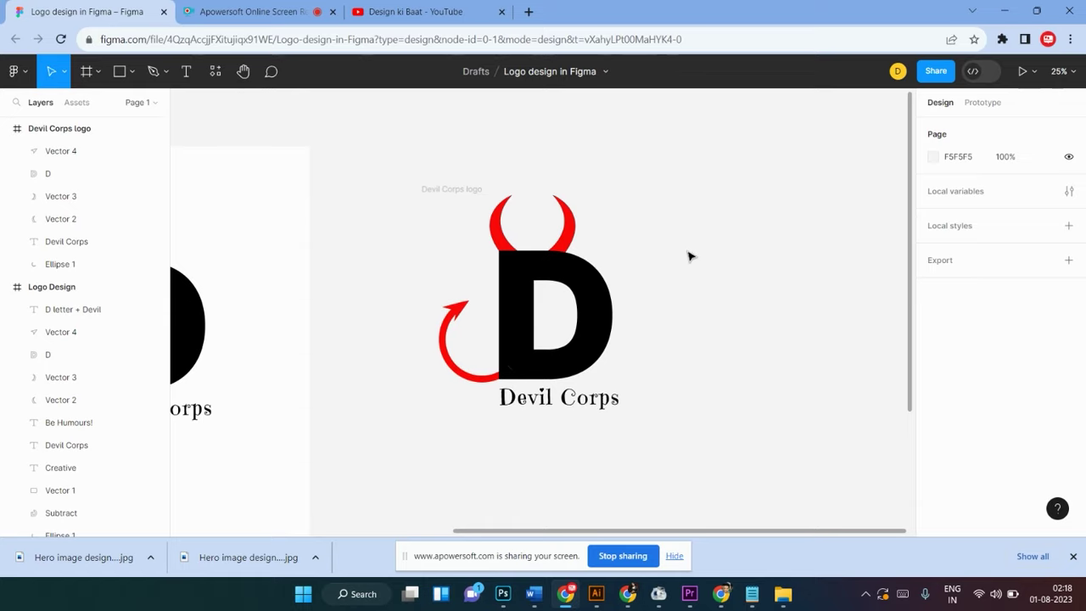
scroll(689, 257, down, 1)
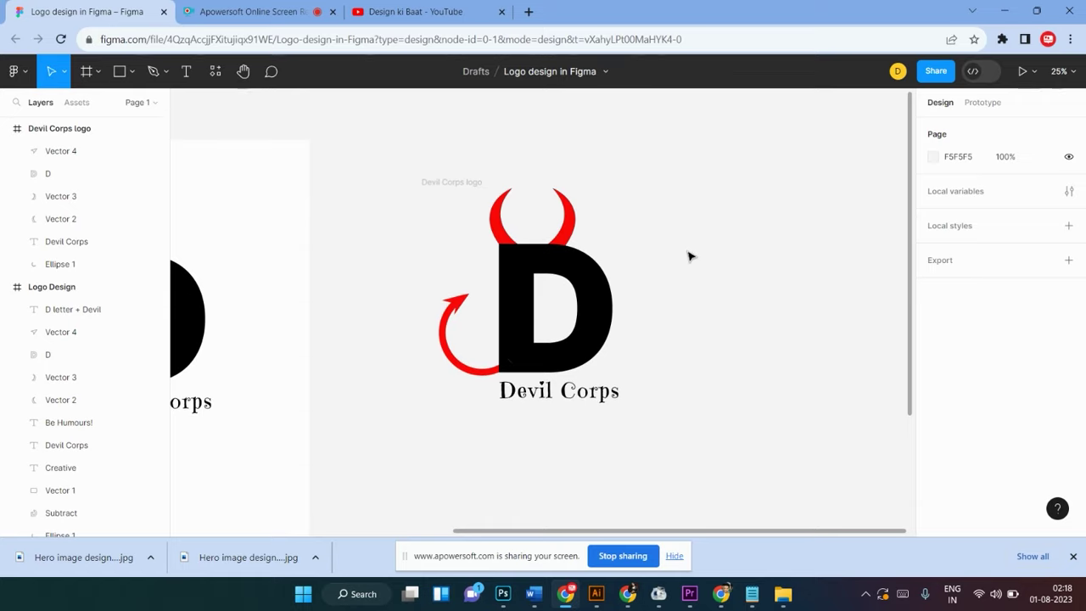
scroll(689, 257, left, 2)
scroll(689, 257, left, 4)
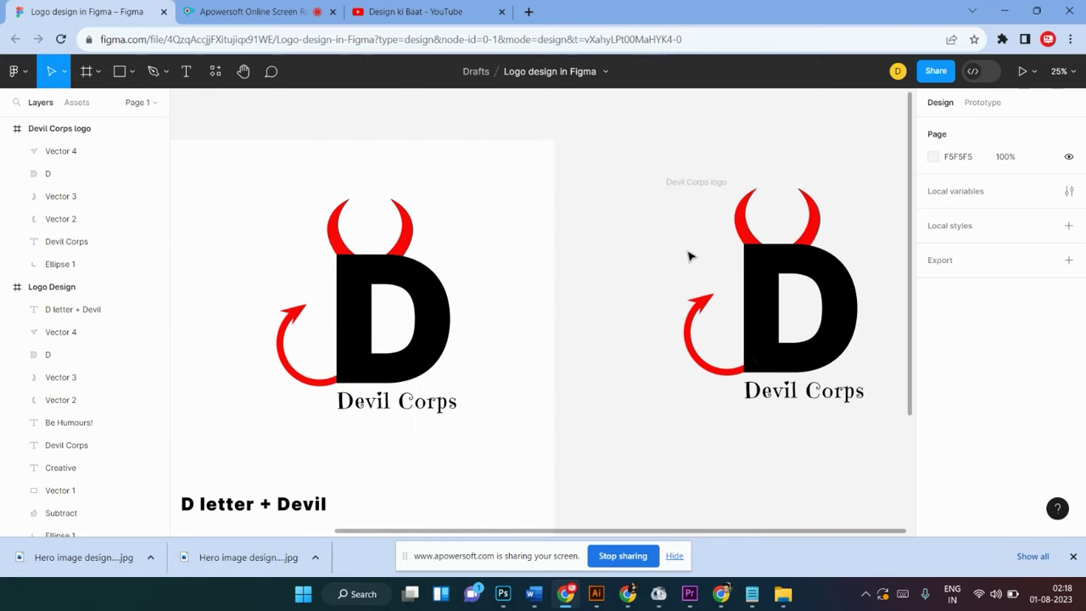
scroll(689, 258, left, 4)
scroll(690, 257, down, 2)
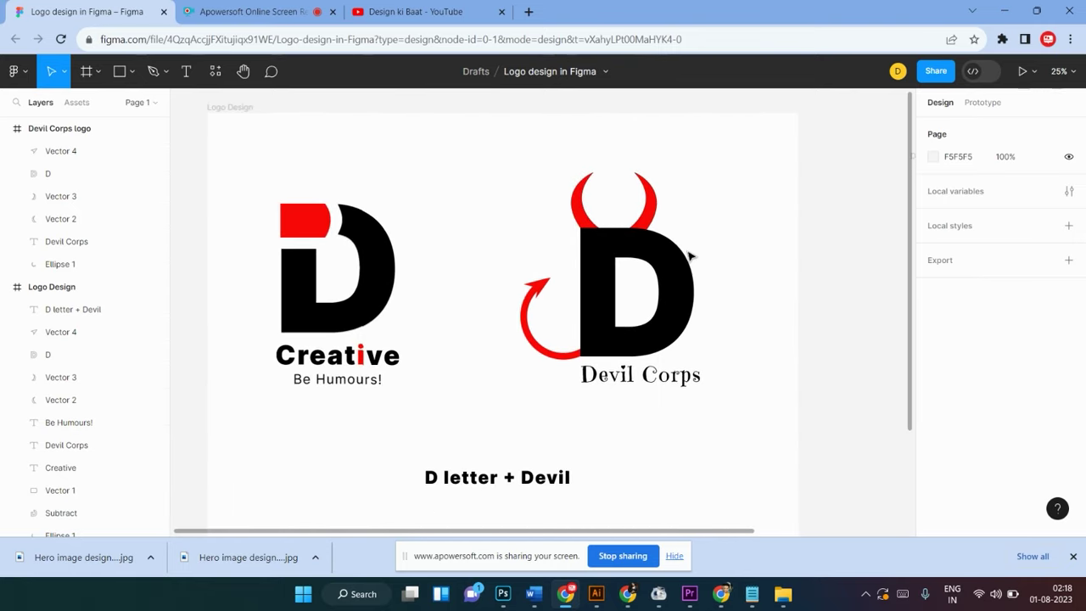
scroll(689, 257, down, 2)
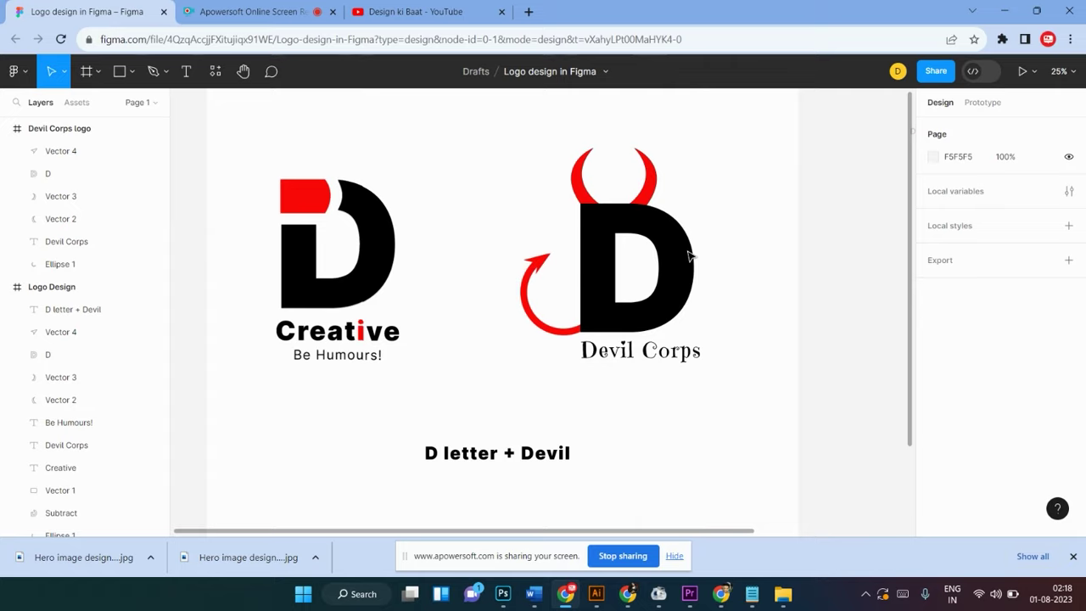
scroll(689, 256, left, 2)
scroll(689, 256, left, 1)
scroll(690, 256, left, 1)
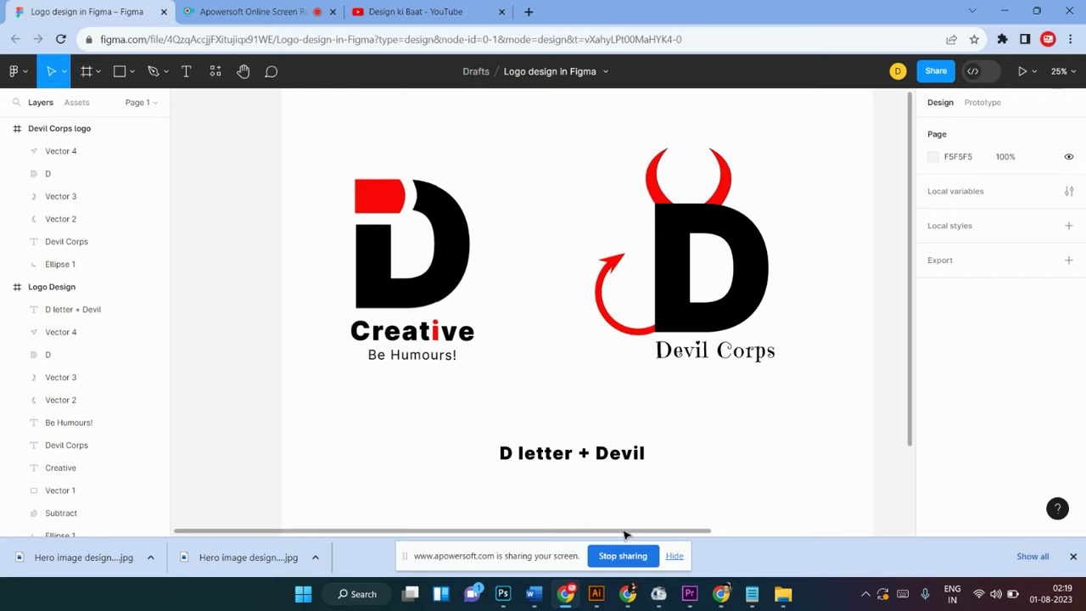
drag(625, 532, 702, 543)
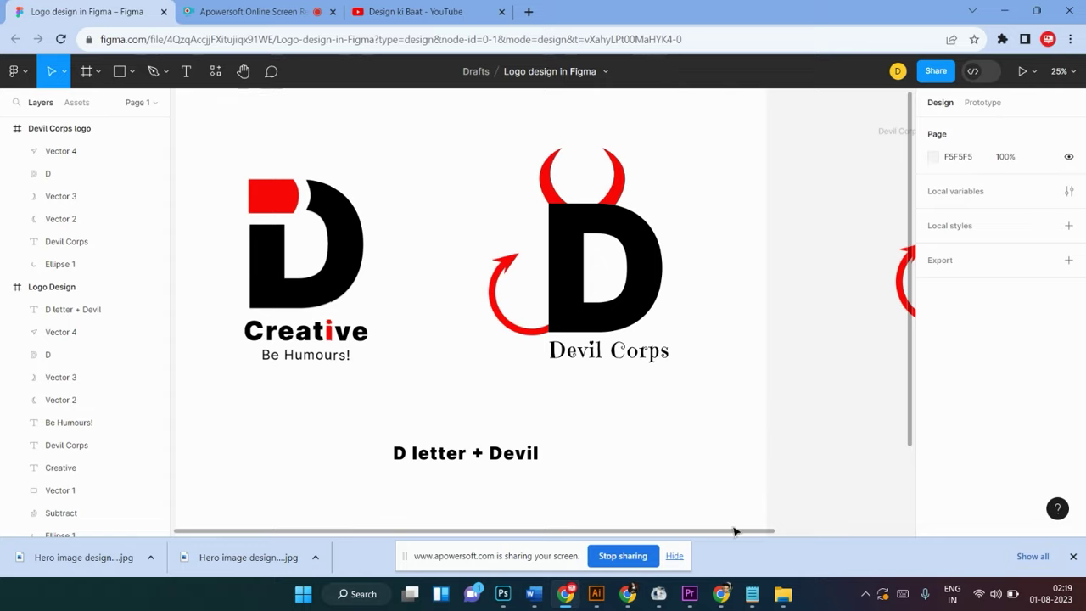
mouse_move(735, 531)
mouse_down()
mouse_move(758, 540)
mouse_move(721, 552)
mouse_up()
scroll(691, 357, up, 1)
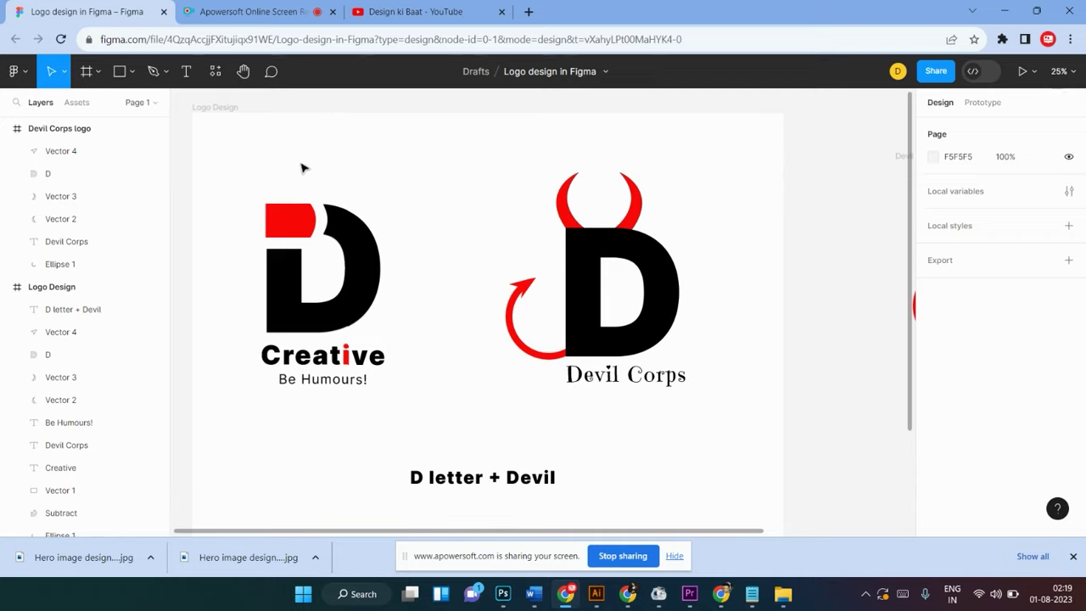
scroll(284, 175, up, 1)
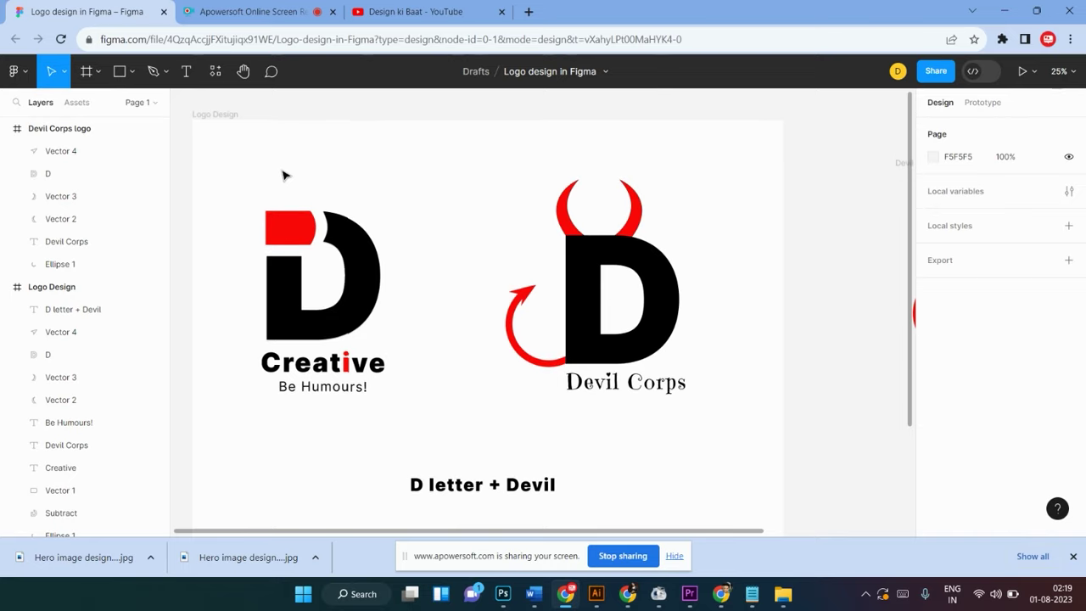